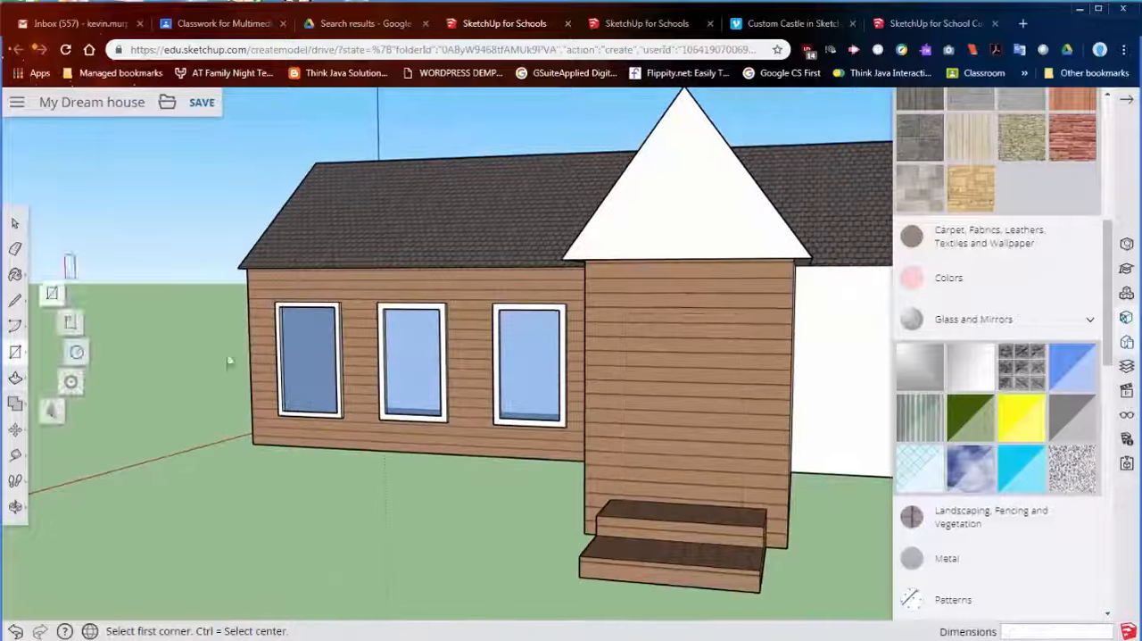
- Draw a door rectangle on the front wall above the steps and offset its outline to form a door frame
drag(624, 314, 747, 503)
click(15, 378)
scroll(687, 401, up, 3)
click(15, 429)
click(15, 378)
click(616, 313)
- Paint the front door face with a solid colour from the Colors materials
click(948, 278)
click(1026, 419)
click(688, 374)
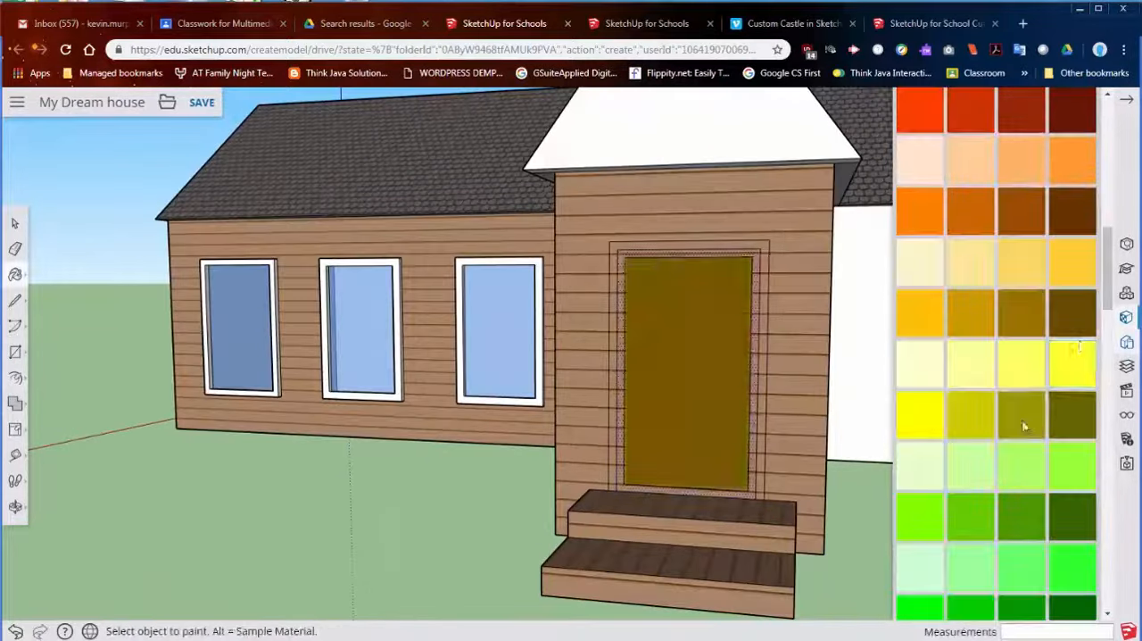
scroll(1025, 426, down, 10)
click(919, 344)
click(687, 375)
- Draw a smaller rectangle inside the front door and offset its outline inward to form a door panel
middle_drag(857, 397, 780, 403)
click(15, 352)
drag(685, 305, 784, 479)
key(f)
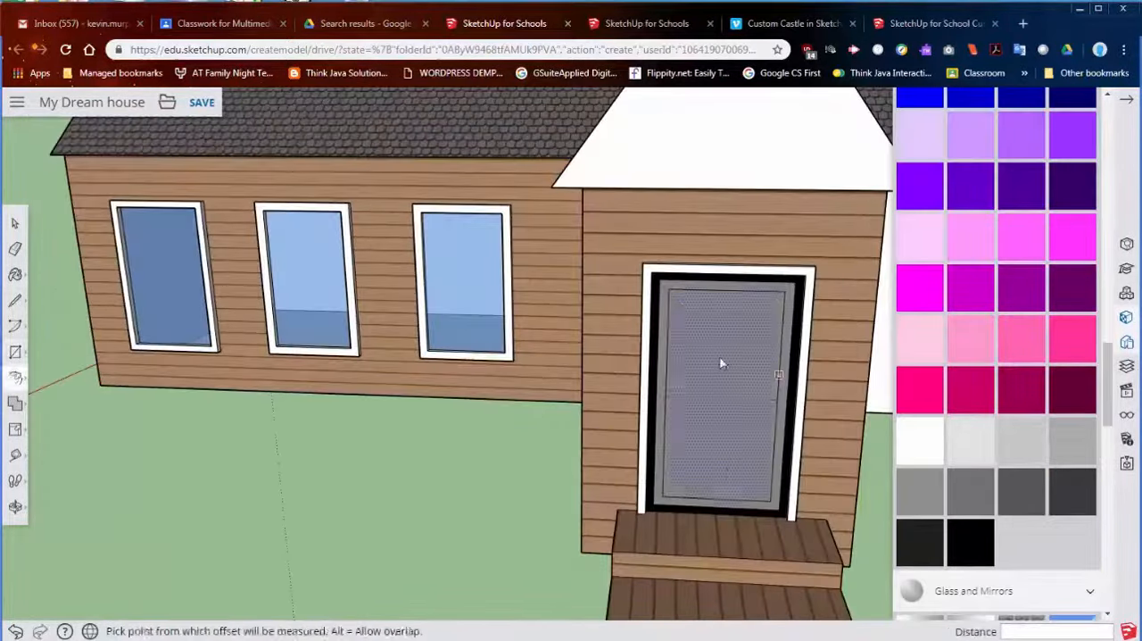
click(722, 362)
click(729, 474)
scroll(729, 474, down, 5)
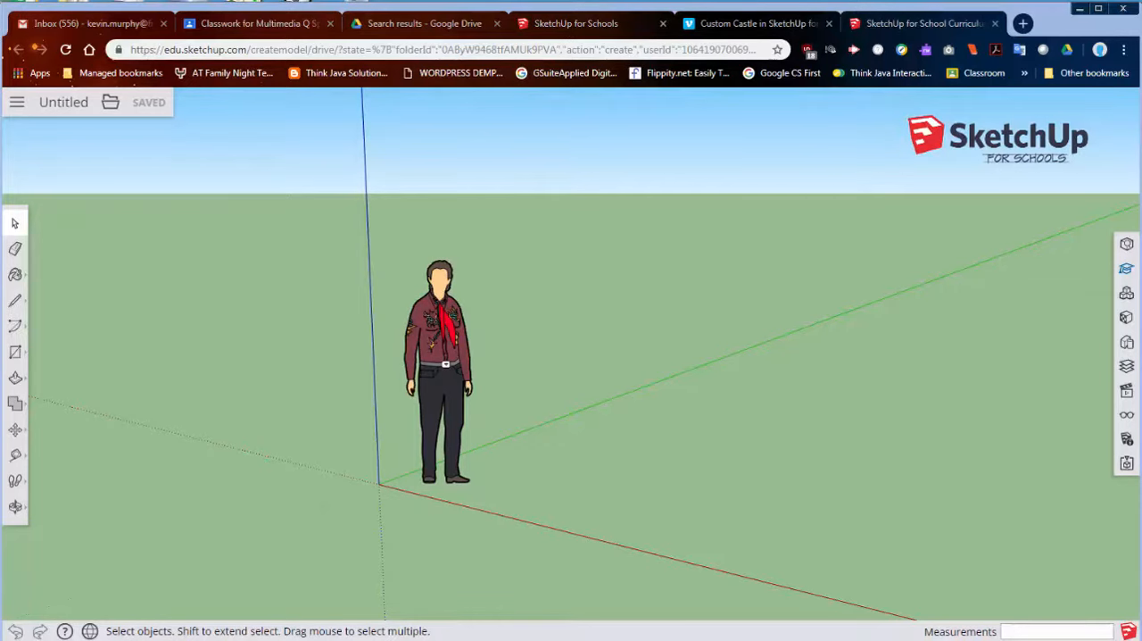
- Create a new SketchUp for Schools model from Google Drive using the Simple Template - Feet and Inches
click(425, 24)
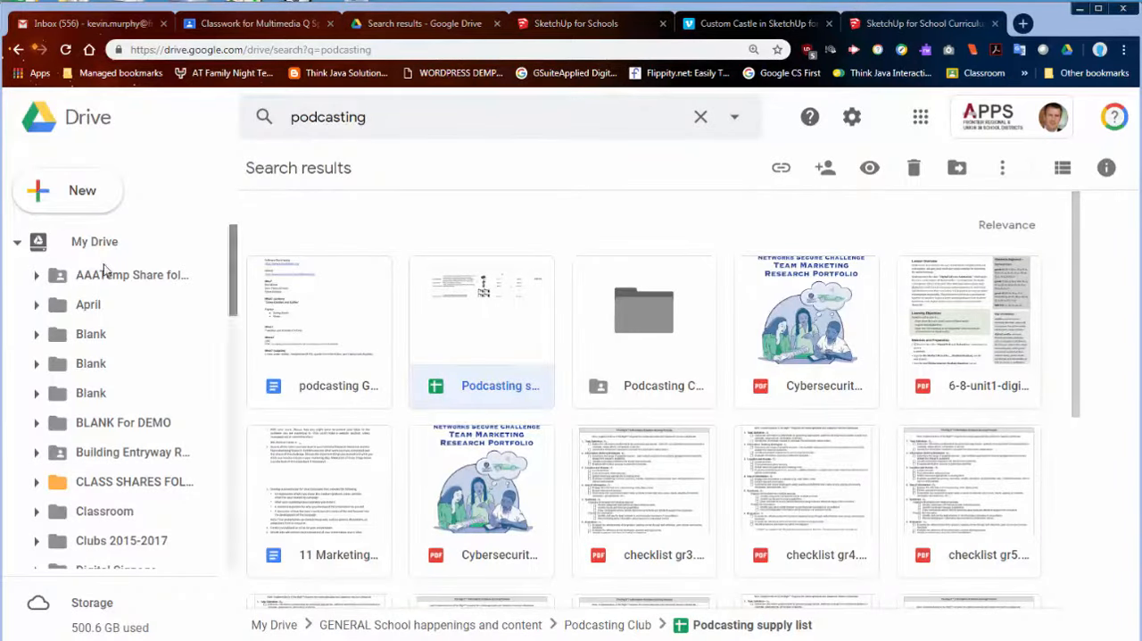
click(47, 194)
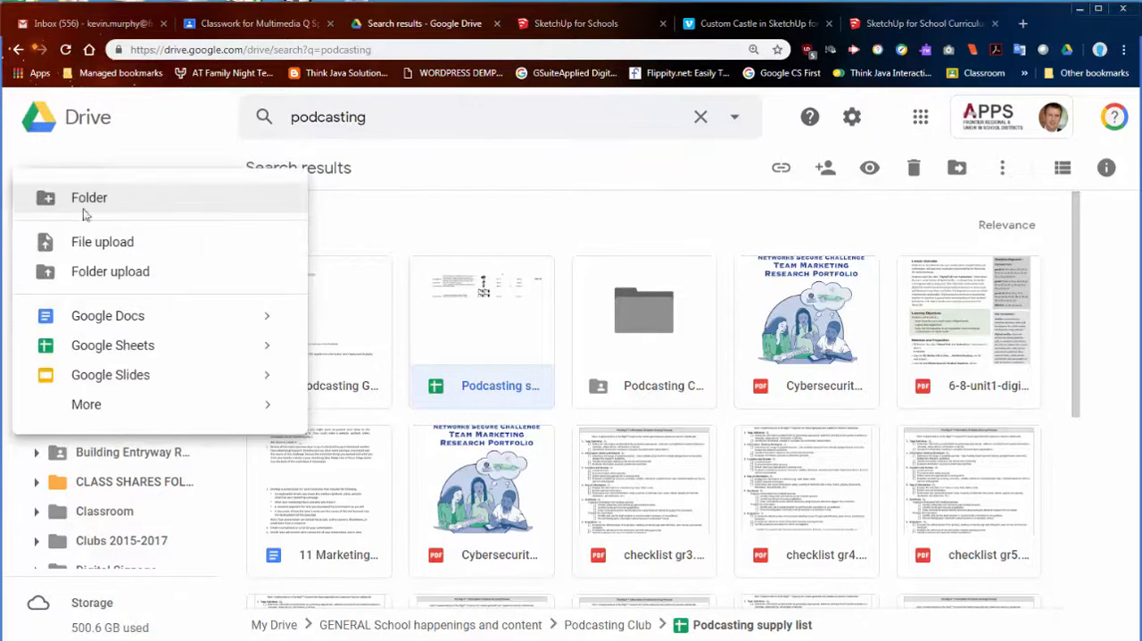
mouse_move(100, 404)
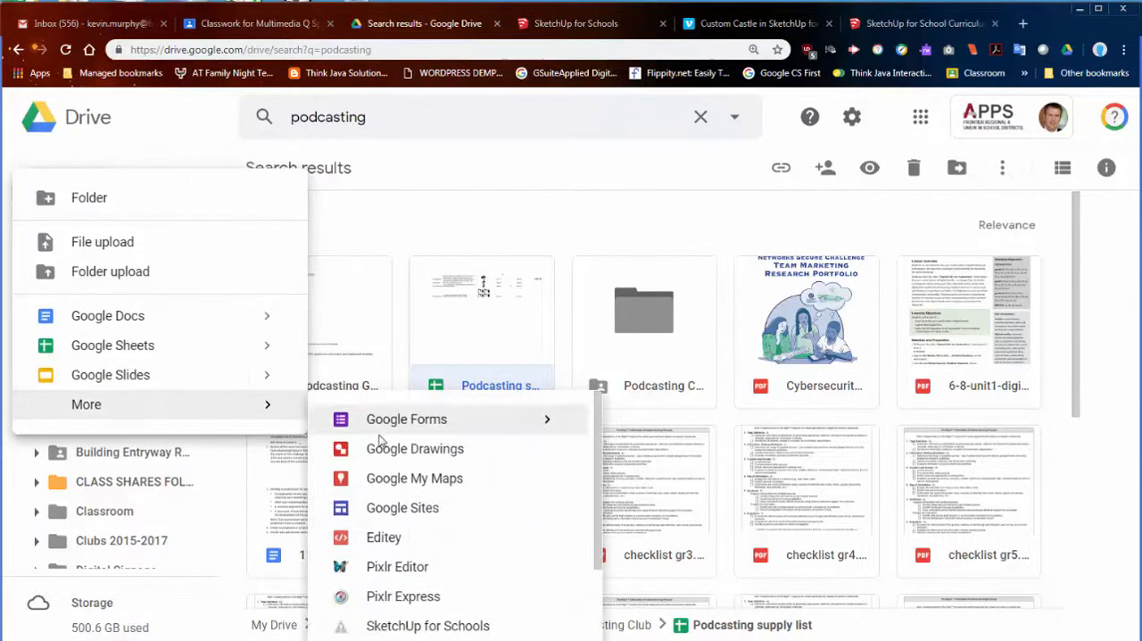
click(429, 626)
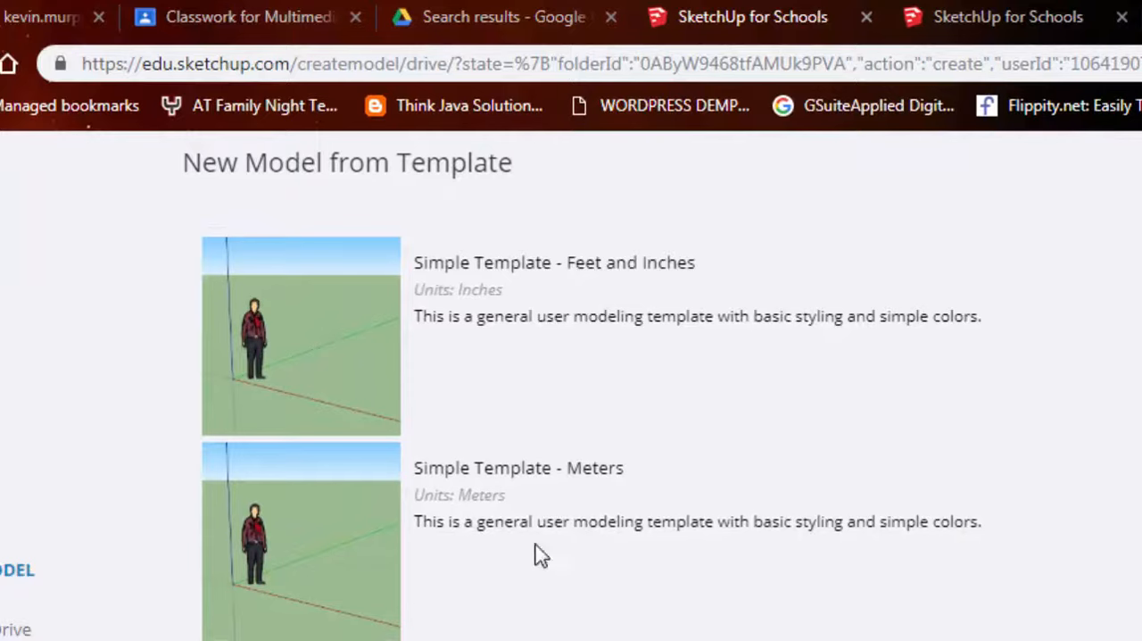
click(369, 323)
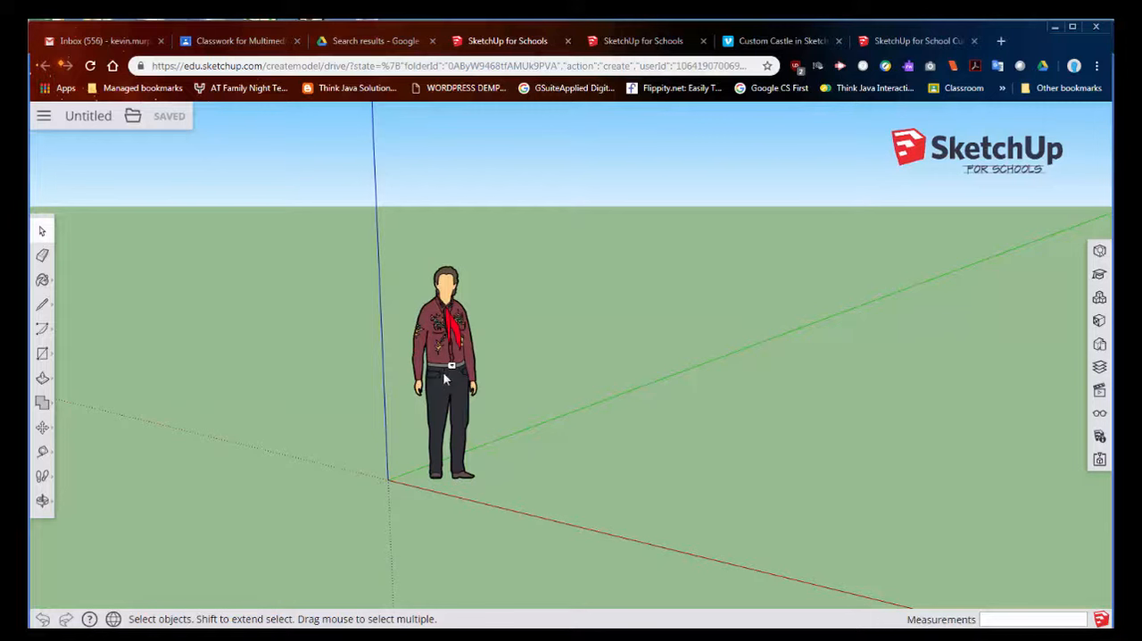
- Zoom out and in around the origin to examine the scale figure and axes at different distances
scroll(450, 379, down, 10)
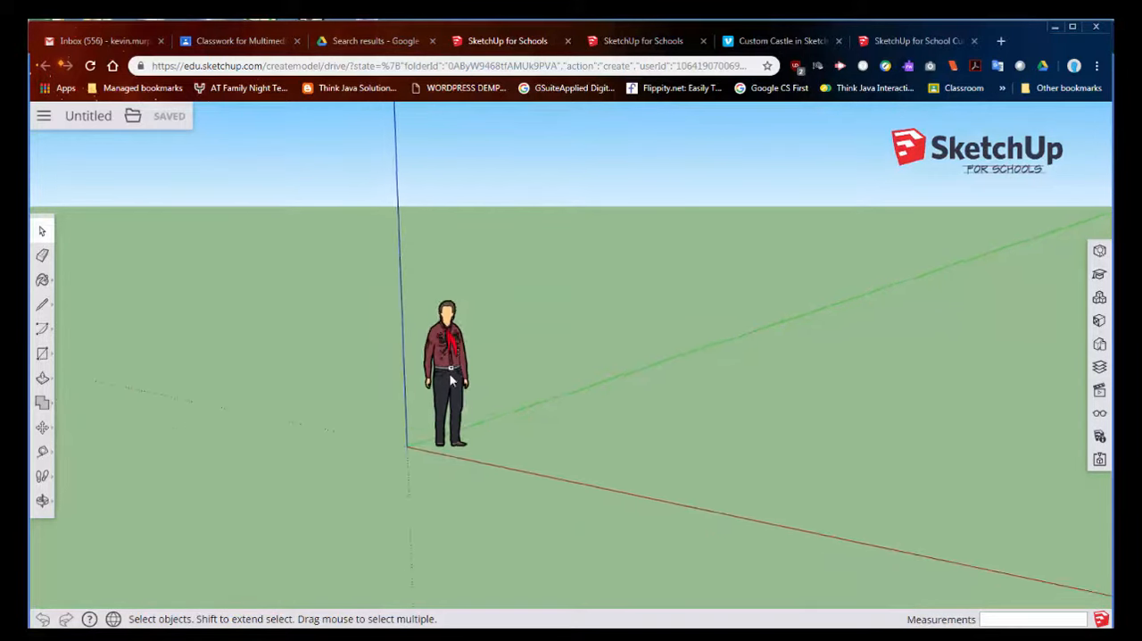
scroll(397, 379, down, 5)
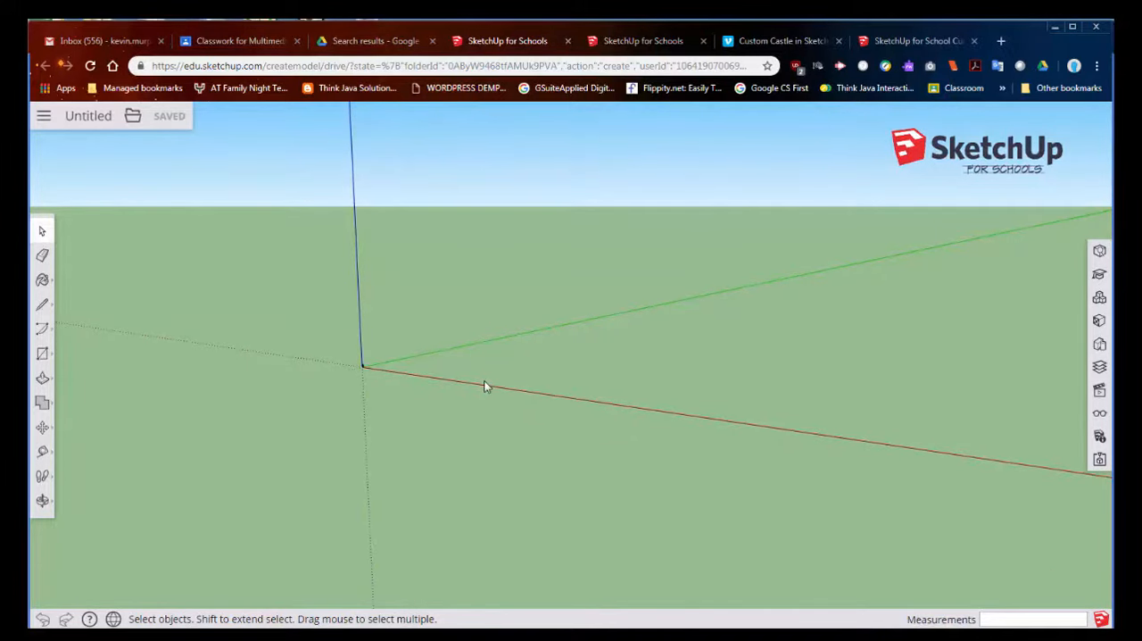
scroll(348, 373, up, 5)
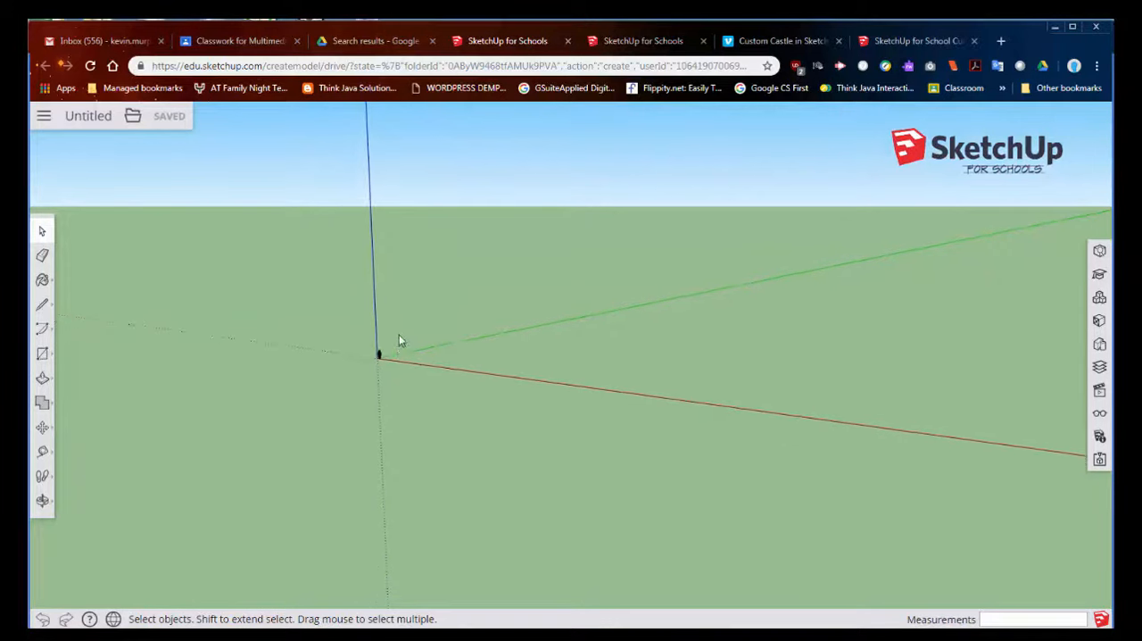
scroll(374, 386, up, 2)
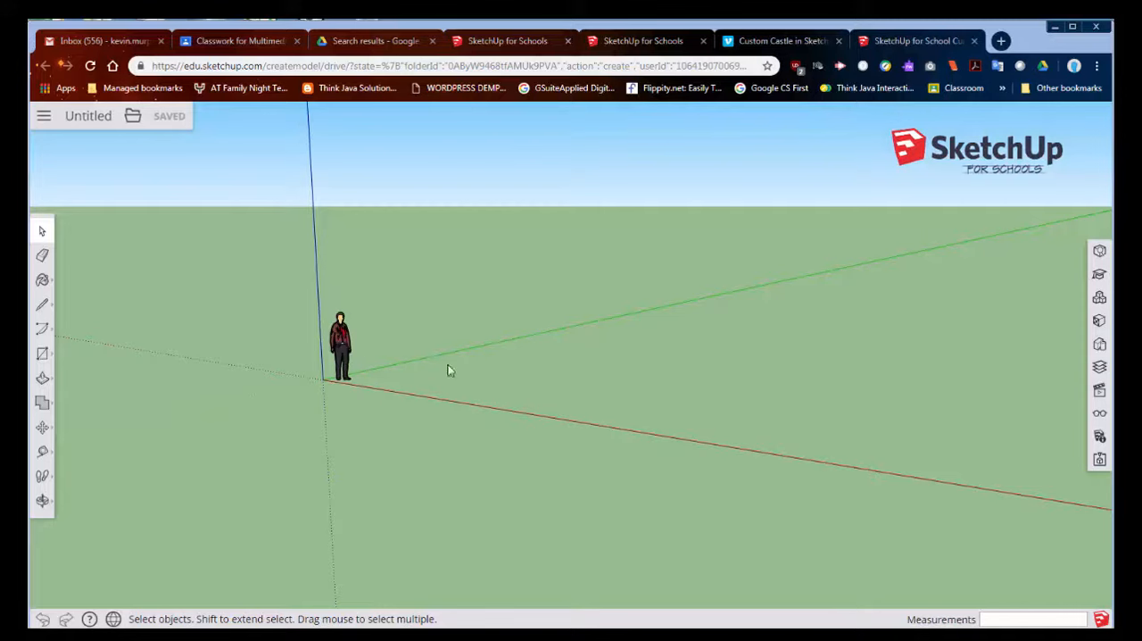
click(341, 352)
scroll(372, 377, up, 4)
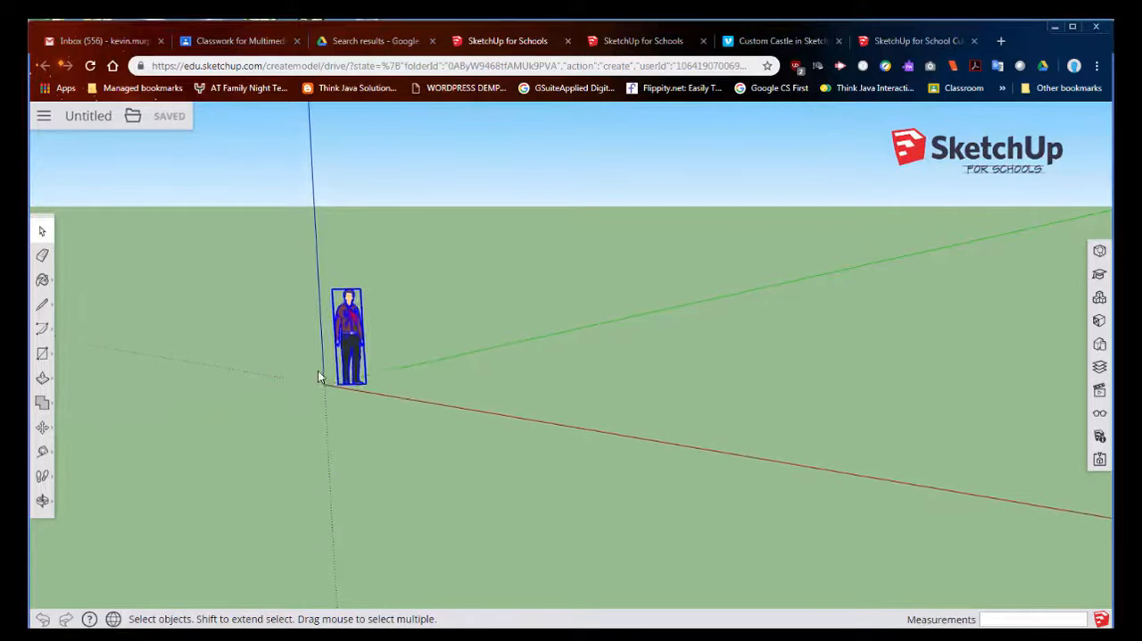
scroll(485, 377, down, 4)
scroll(615, 383, up, 2)
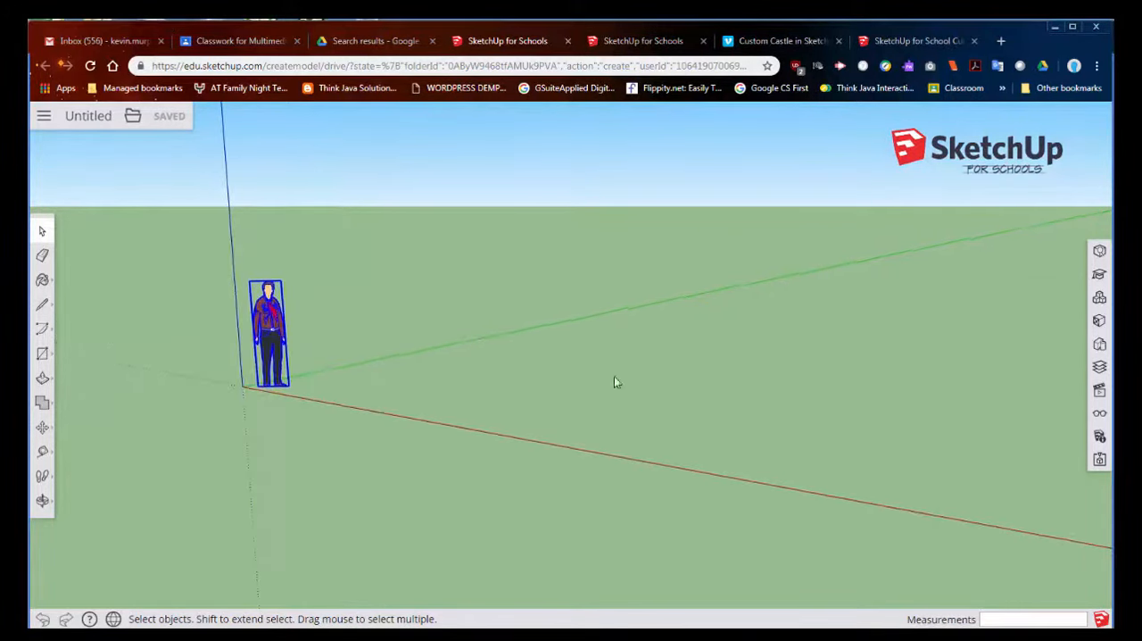
scroll(175, 417, up, 2)
scroll(148, 381, down, 1)
scroll(148, 378, down, 2)
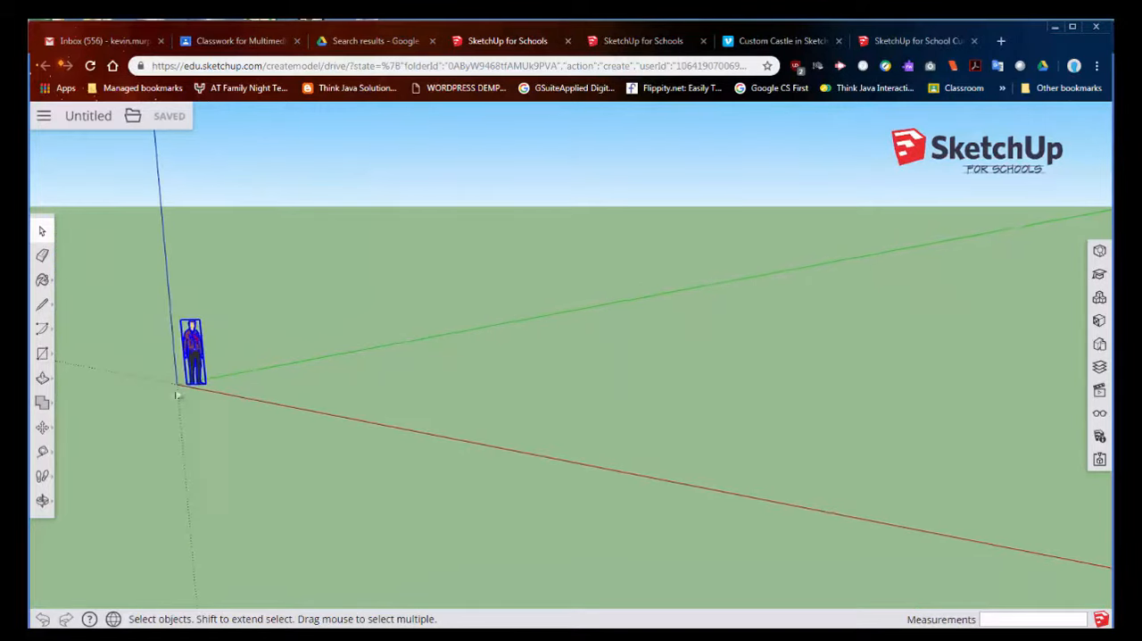
- Orbit around the scale figure and axes to examine the scene from different angles
key(o)
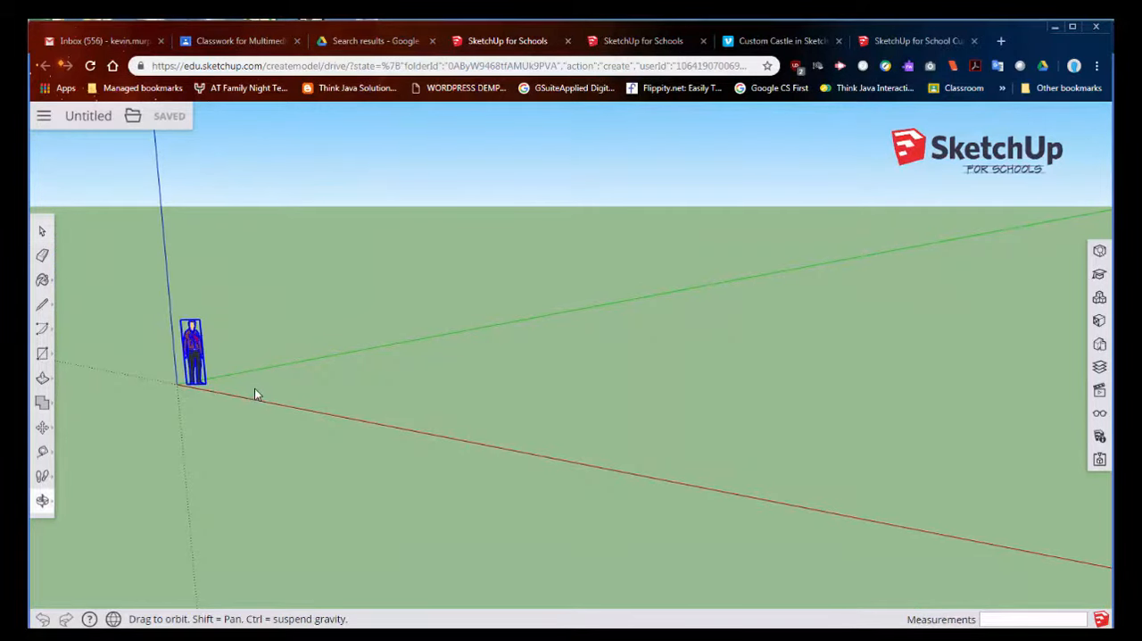
drag(255, 390, 276, 377)
key(space)
click(333, 374)
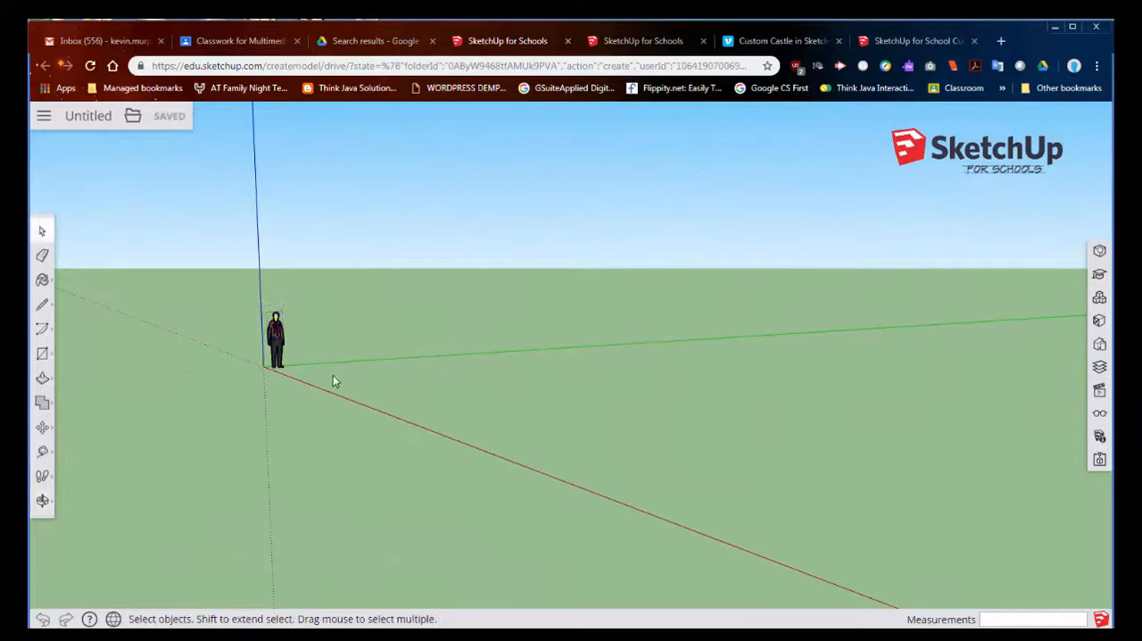
key(o)
scroll(288, 333, up, 4)
drag(339, 337, 701, 316)
key(space)
key(o)
middle_drag(726, 379, 536, 373)
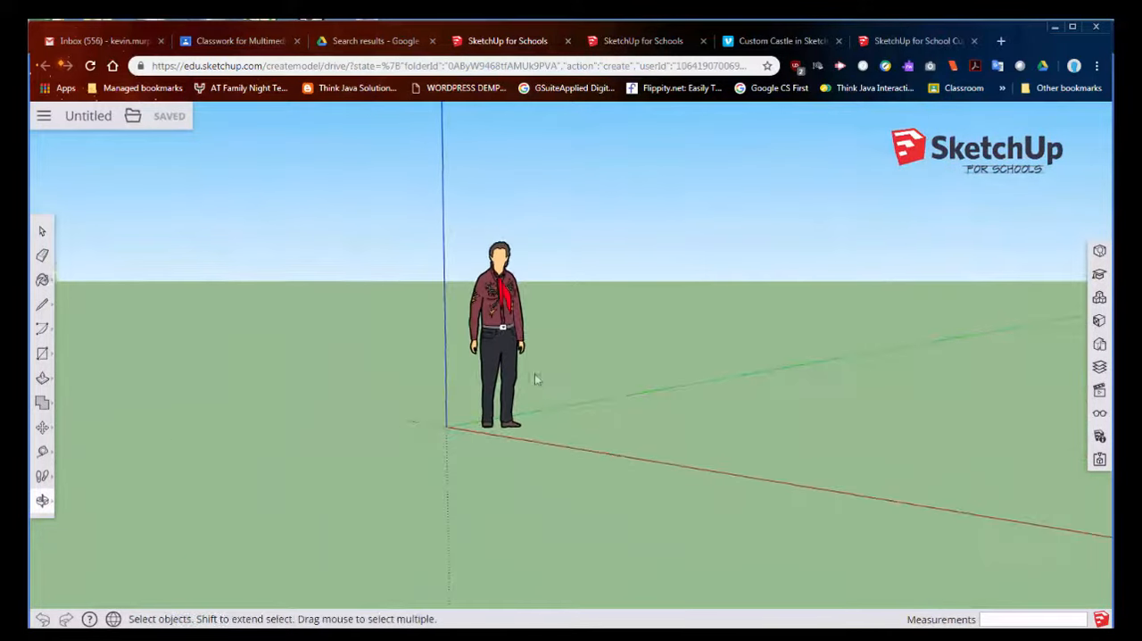
scroll(717, 435, down, 4)
middle_drag(797, 444, 919, 453)
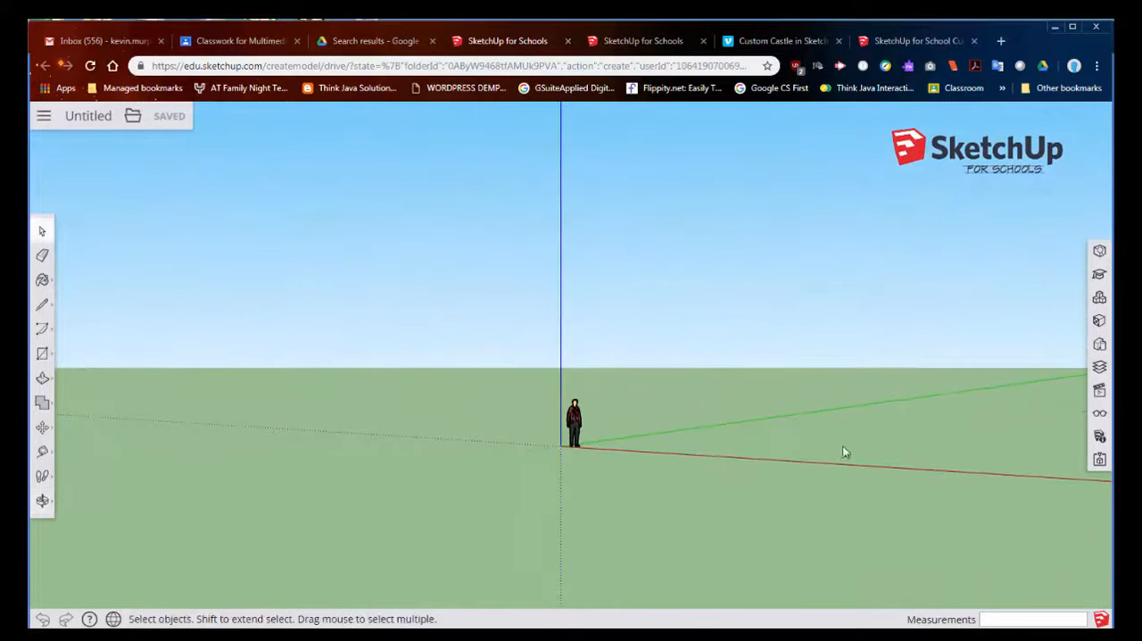
middle_drag(844, 452, 473, 413)
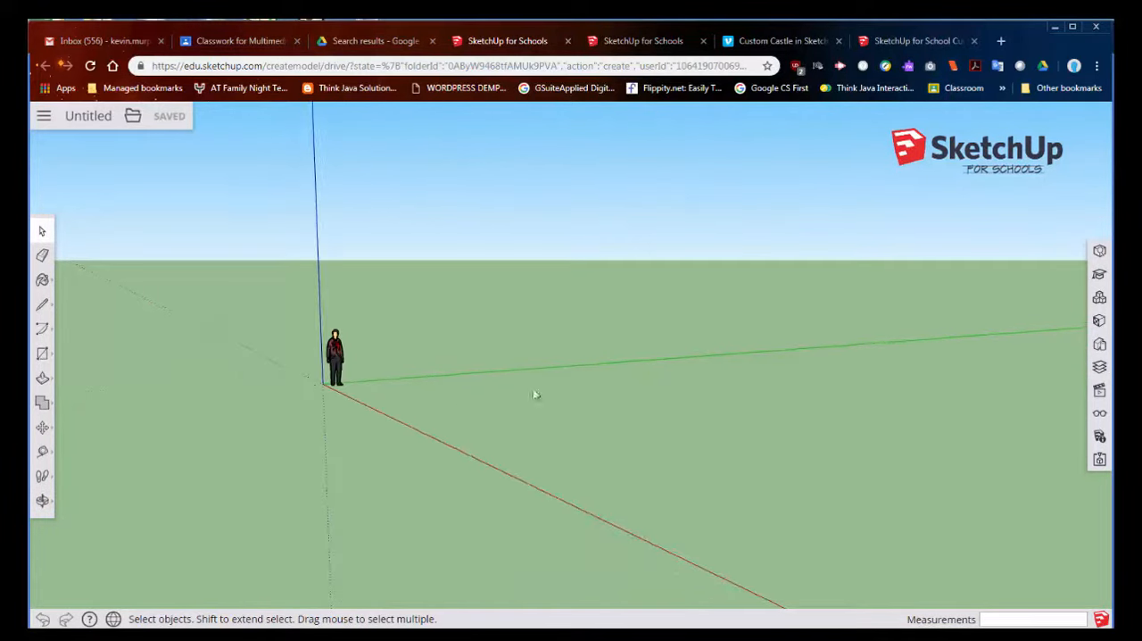
middle_drag(407, 403, 523, 451)
- Examine the figure and the ground plane by alternating between zooming, orbiting and selection mode
scroll(521, 451, up, 2)
scroll(521, 450, up, 2)
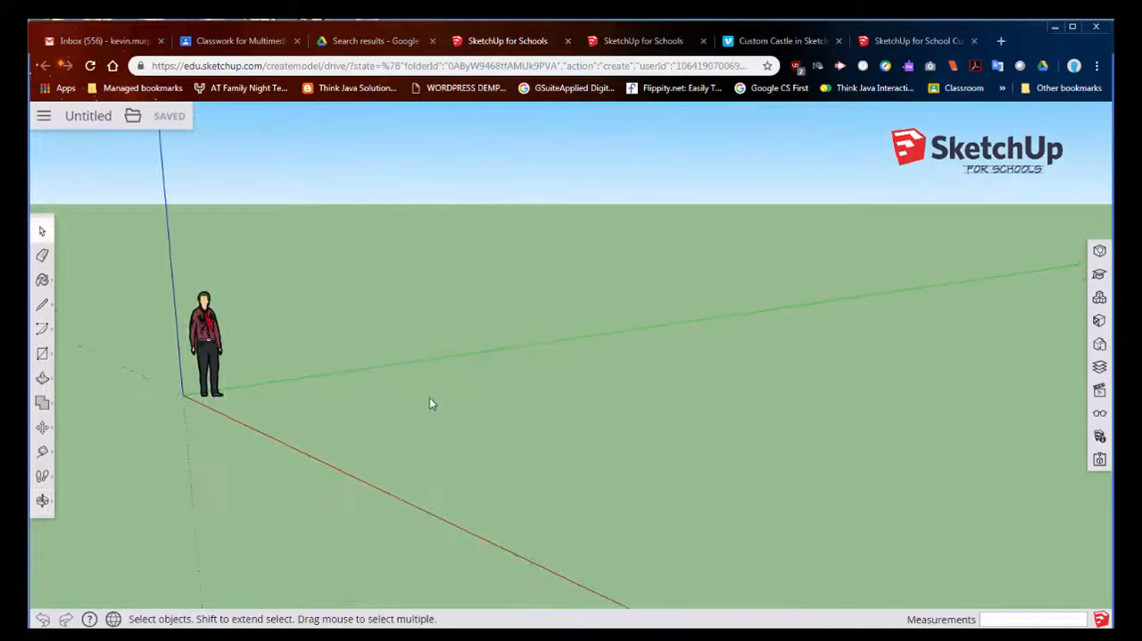
scroll(431, 400, up, 3)
scroll(431, 401, down, 4)
scroll(496, 425, down, 3)
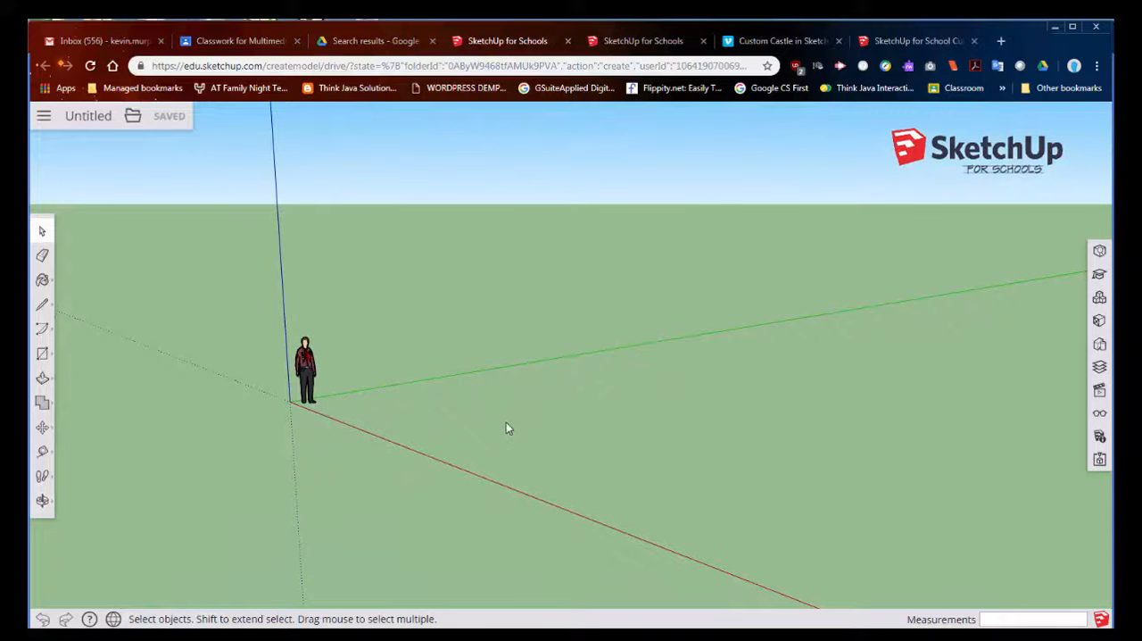
key(o)
drag(506, 425, 476, 423)
key(space)
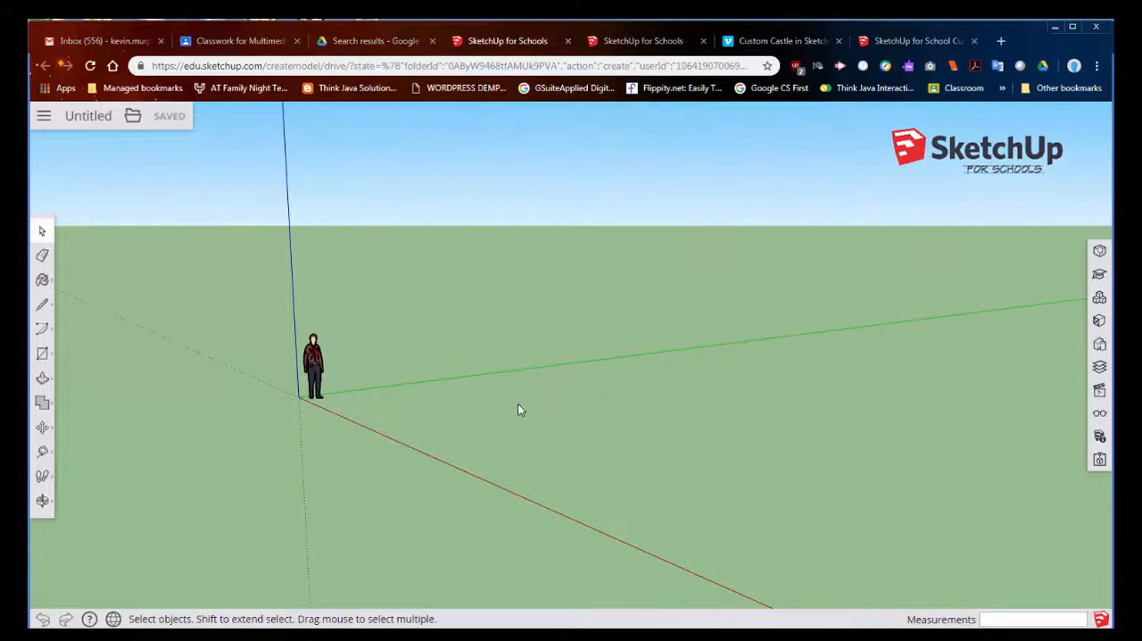
key(o)
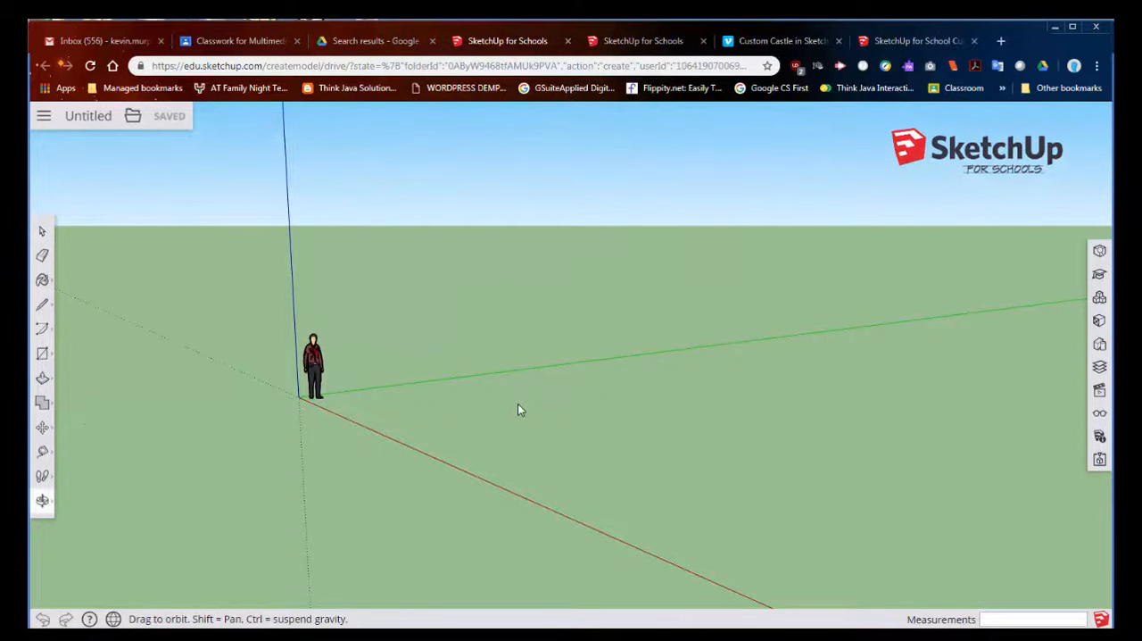
drag(520, 408, 601, 409)
key(space)
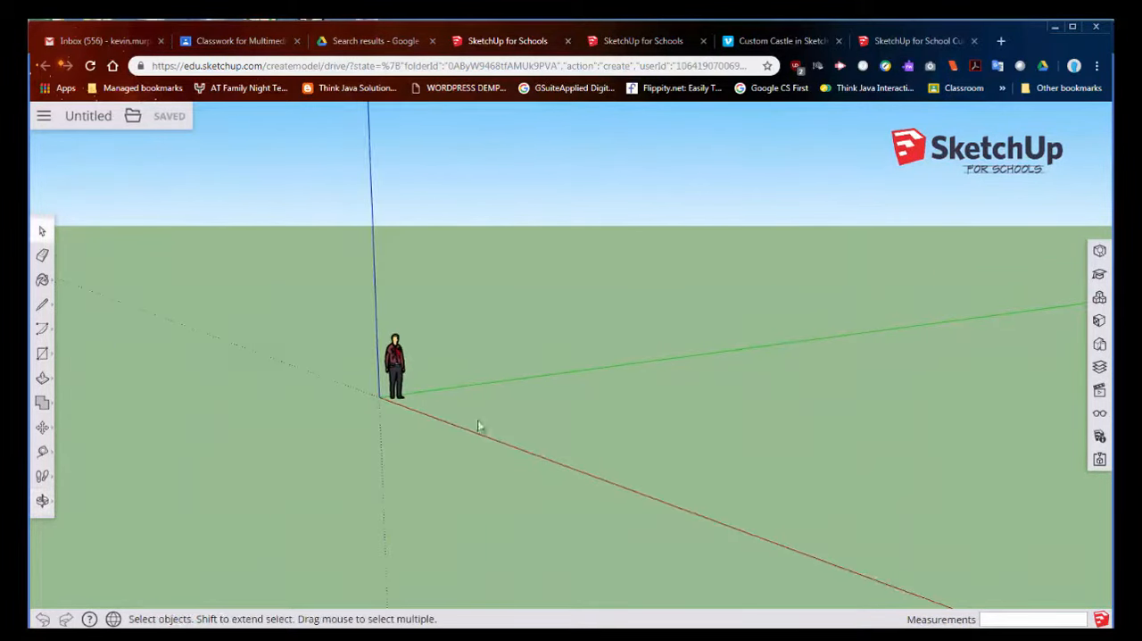
- Rename the untitled model as "My Dream house"
click(79, 117)
drag(443, 375, 364, 373)
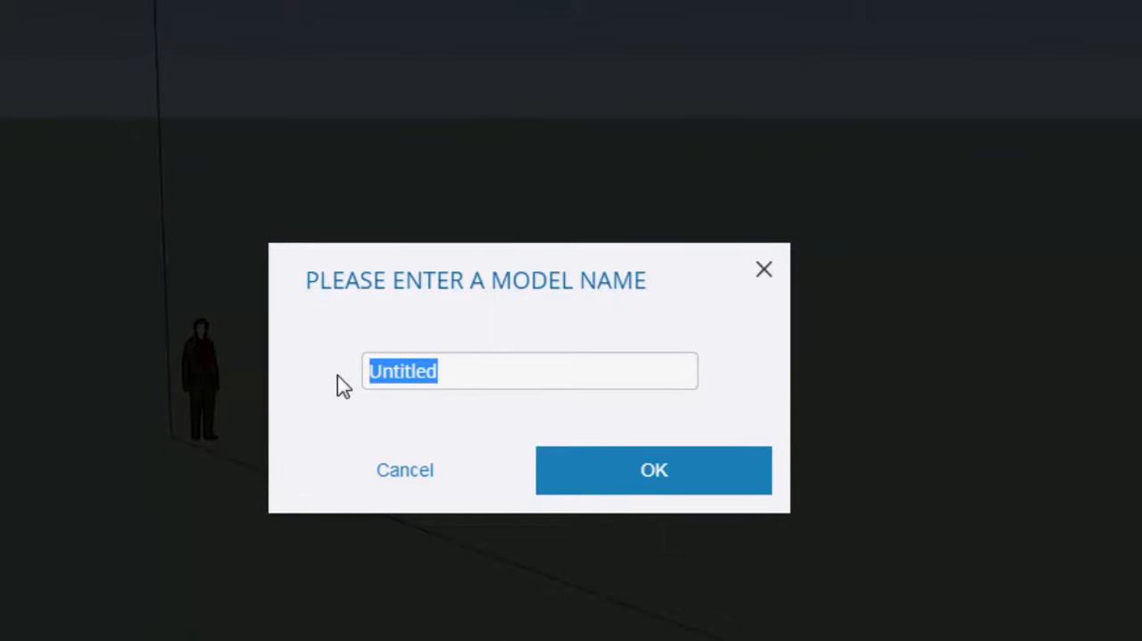
text(My De)
key(BackSpace)
text(r)
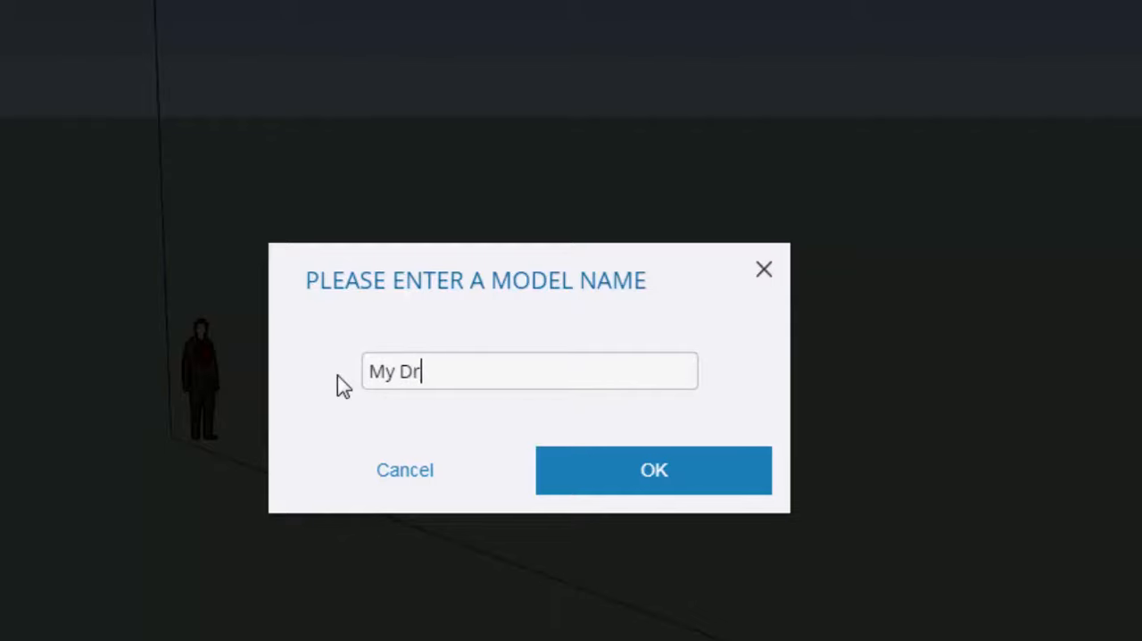
text(eam house)
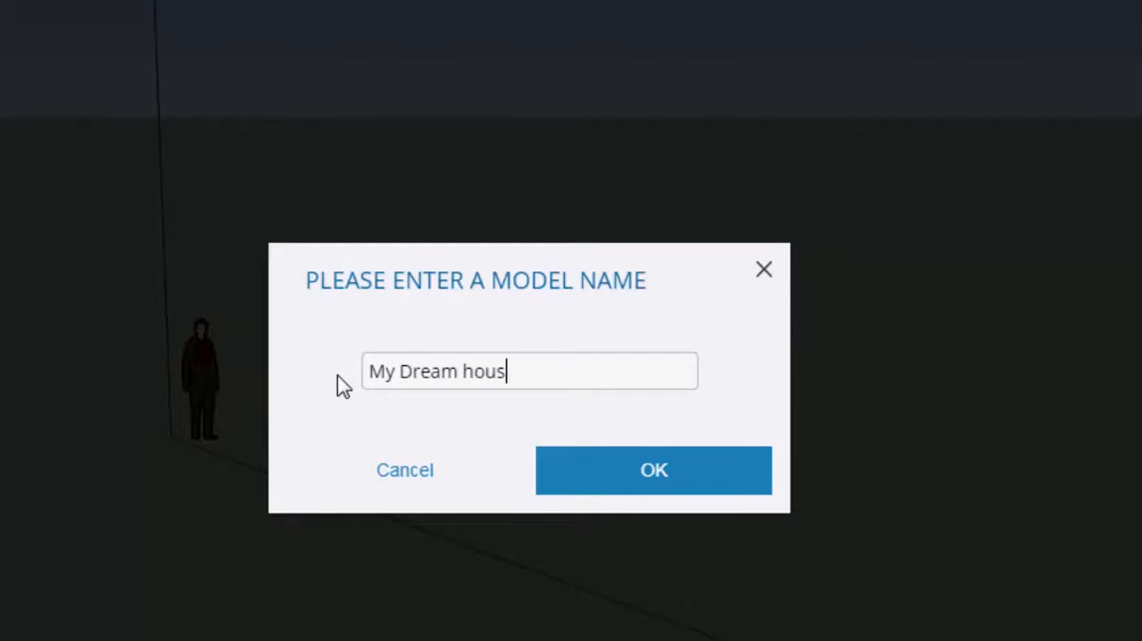
click(671, 477)
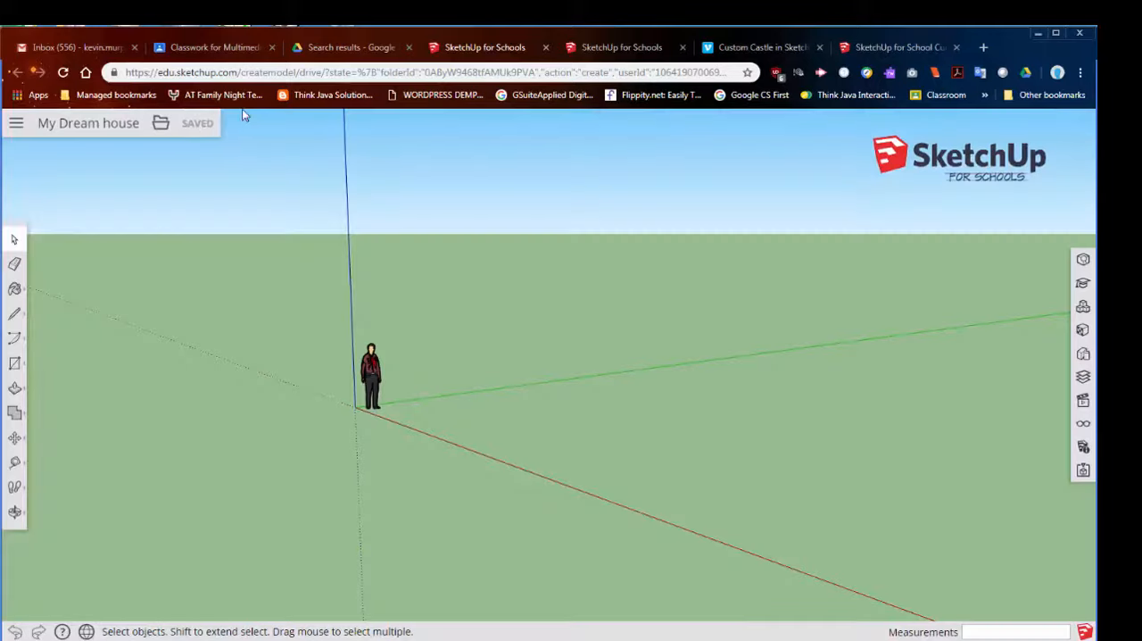
- View the Google Drive folders offered for saving the model and for opening an existing one, cancelling both choices
click(180, 128)
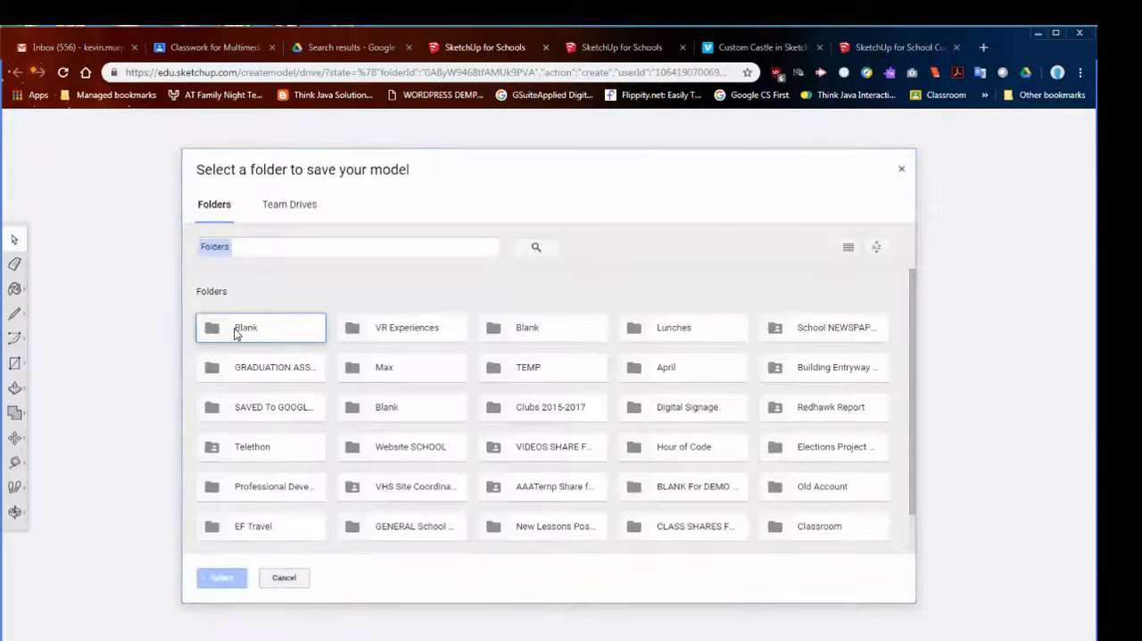
click(284, 577)
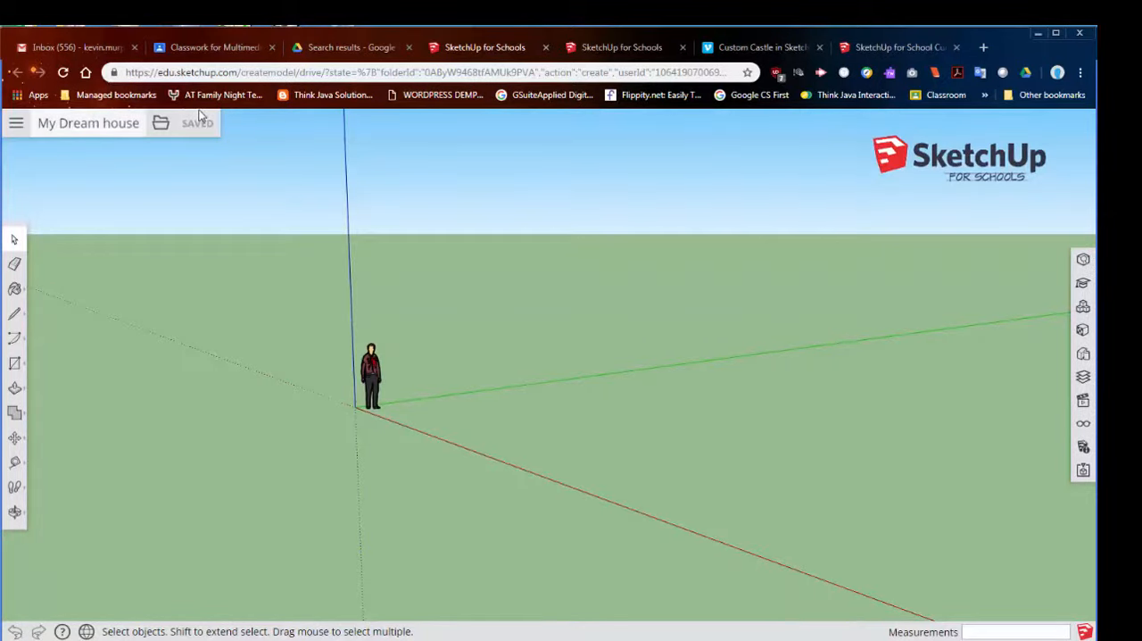
click(16, 124)
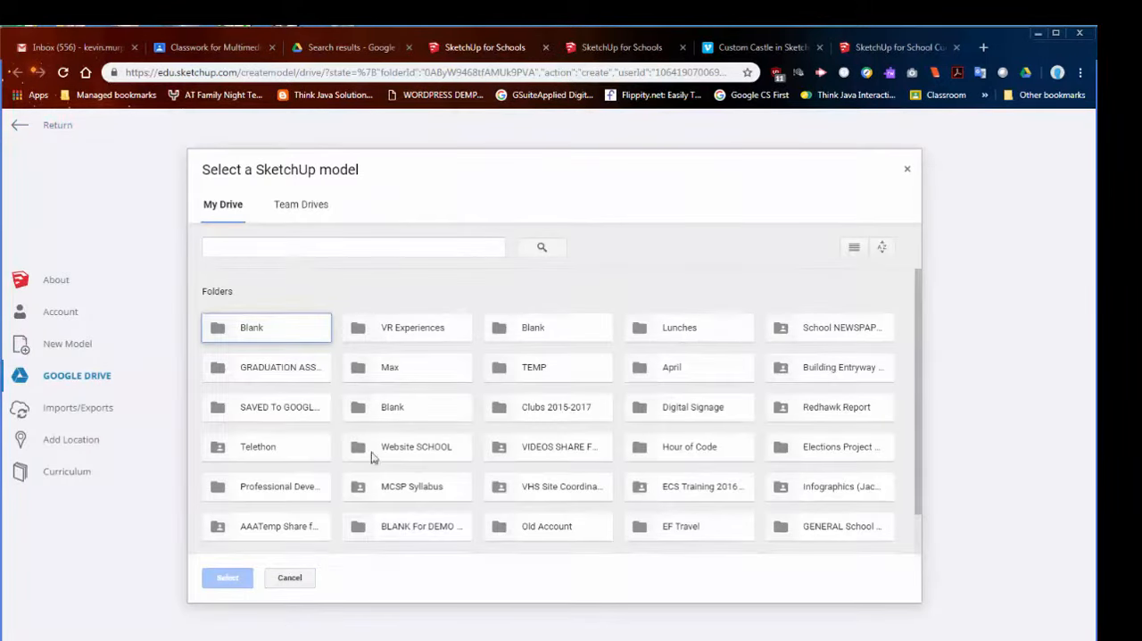
click(290, 578)
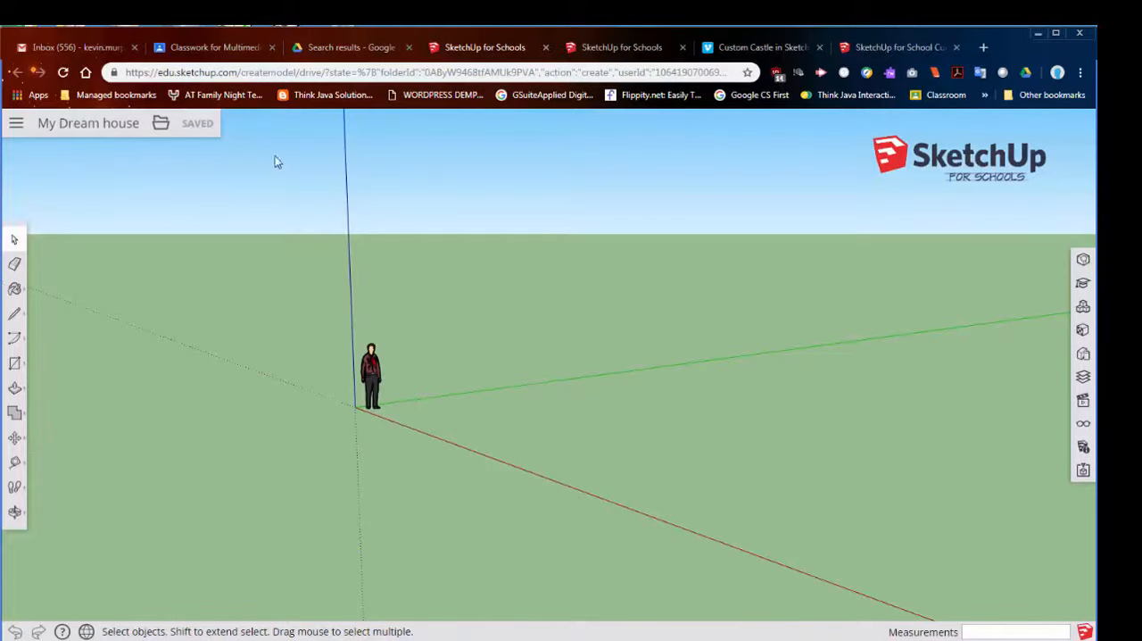
middle_drag(628, 435, 612, 411)
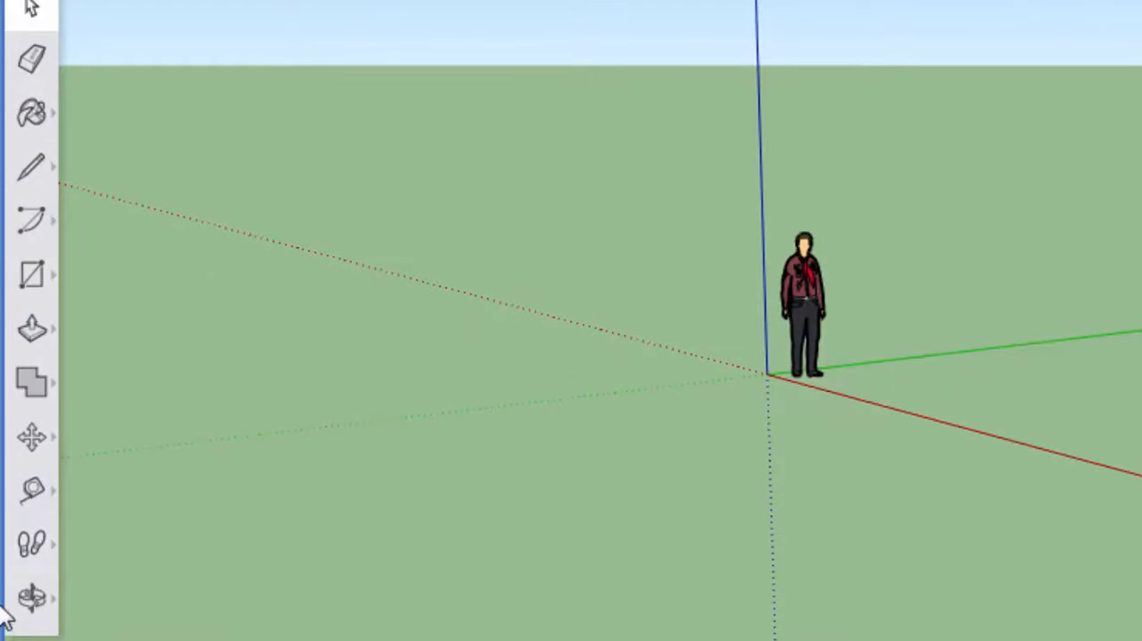
click(36, 64)
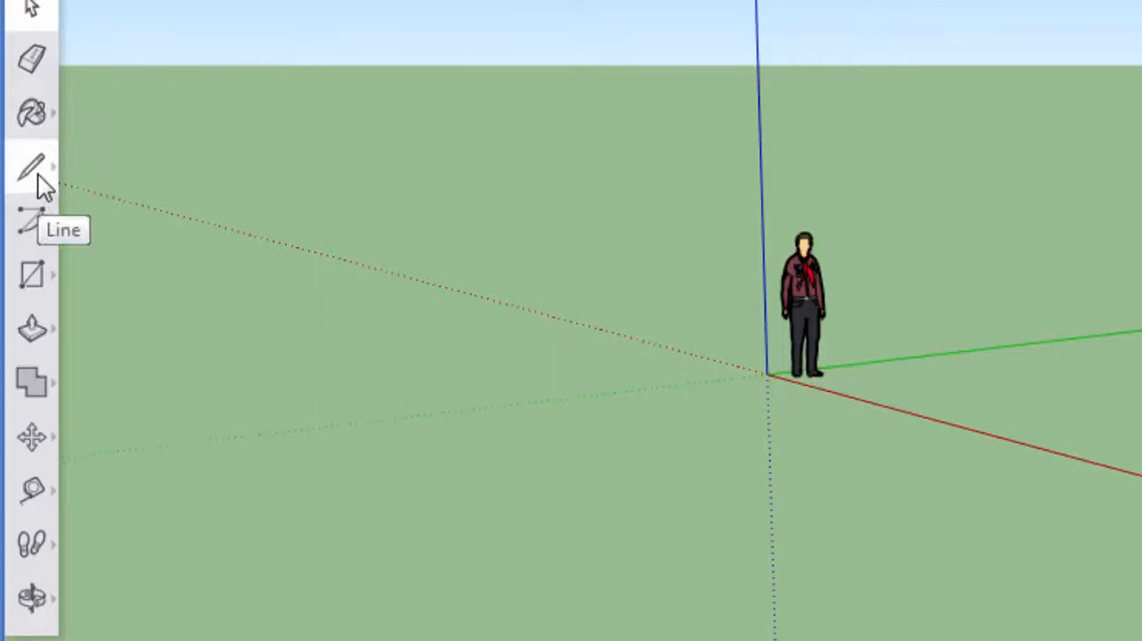
click(37, 228)
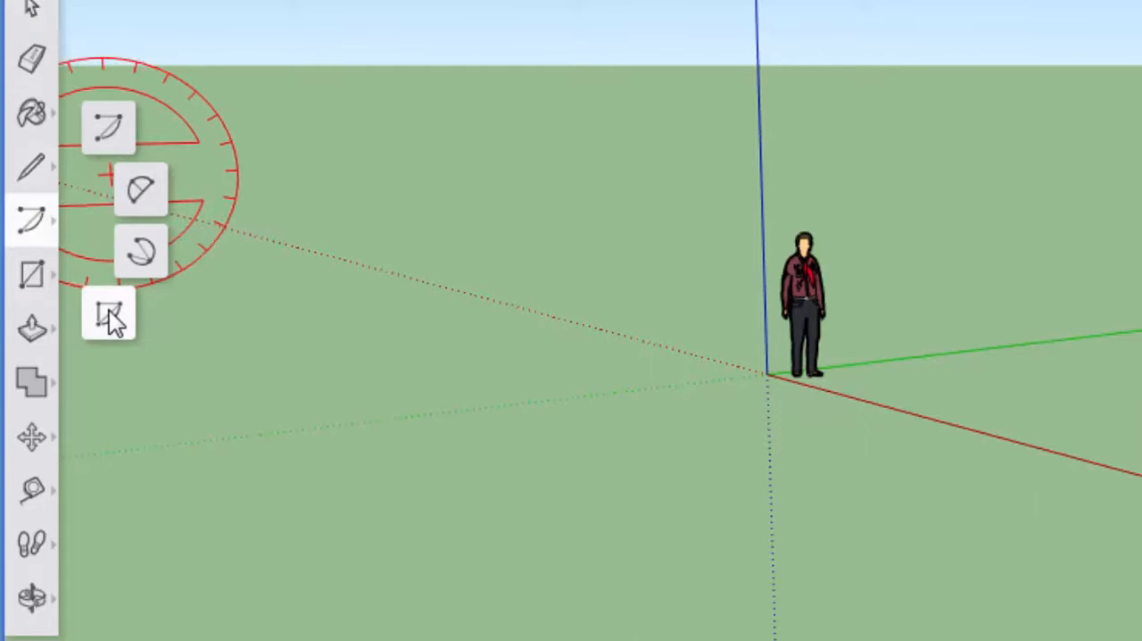
click(32, 273)
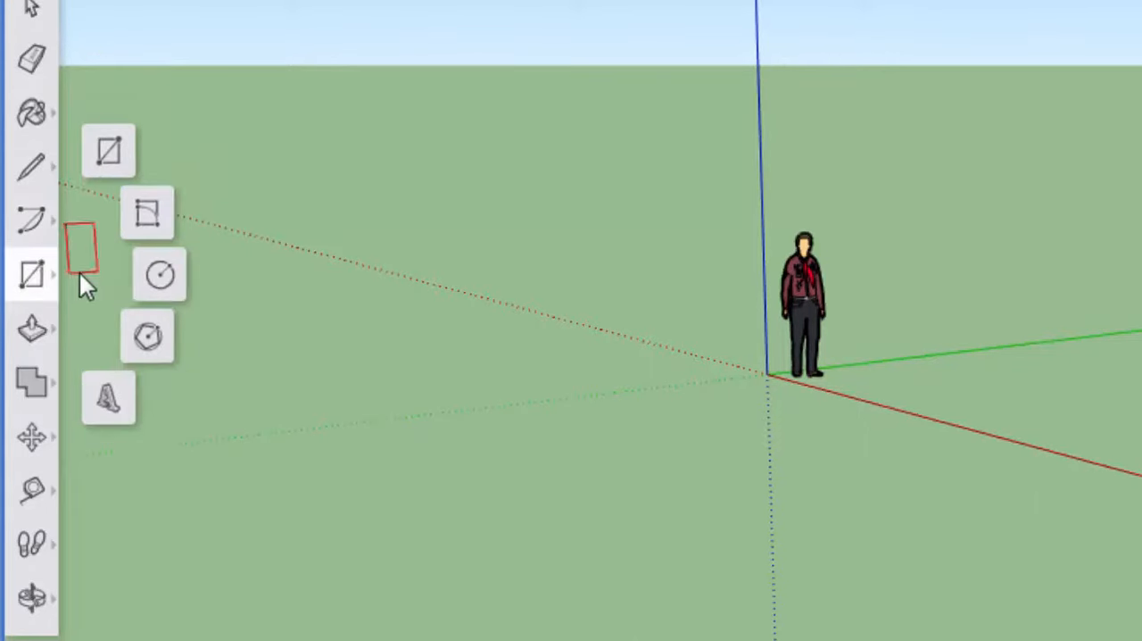
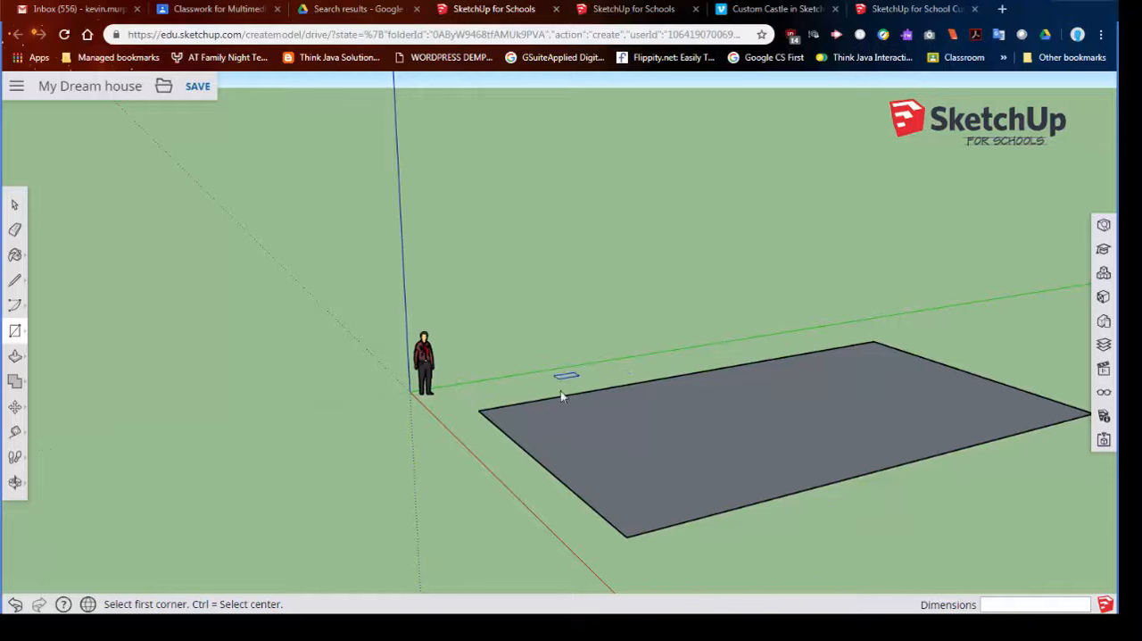
- Draw a second, far larger rectangle of about 231' 7" by 345' 10" behind the scale figure, and undo it
scroll(607, 393, down, 8)
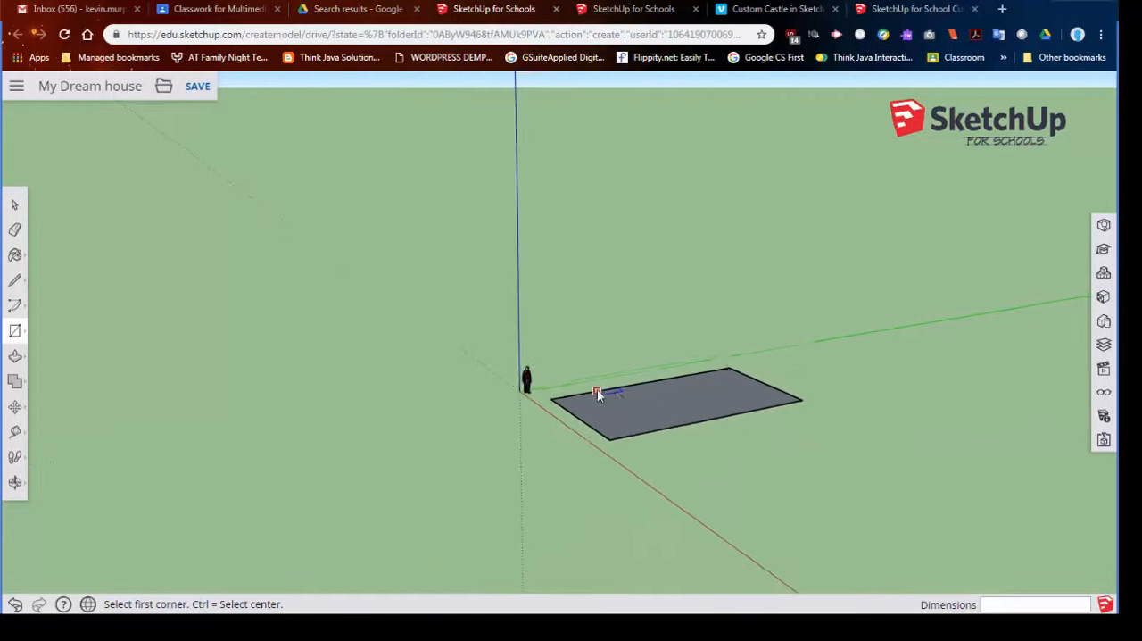
click(143, 277)
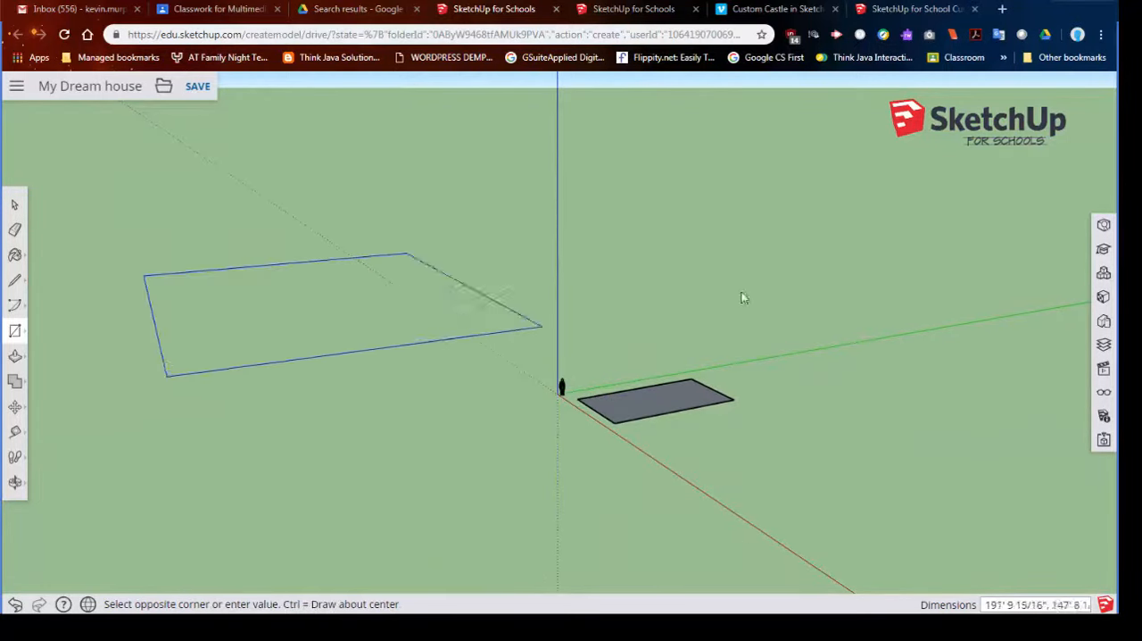
click(941, 297)
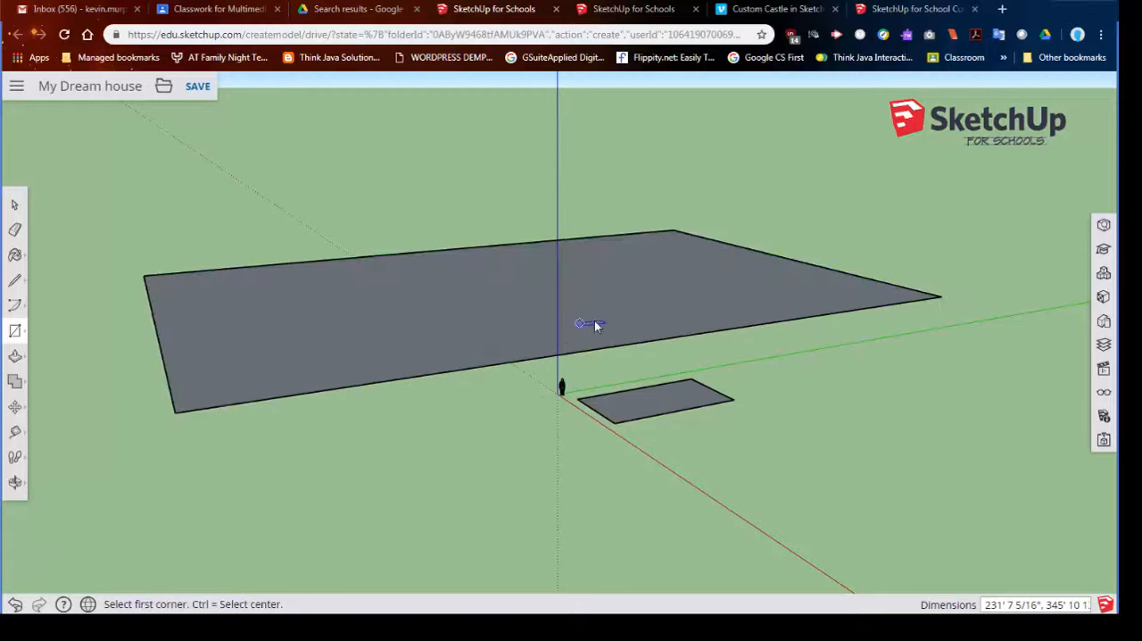
key(ctrl+z)
scroll(637, 406, up, 4)
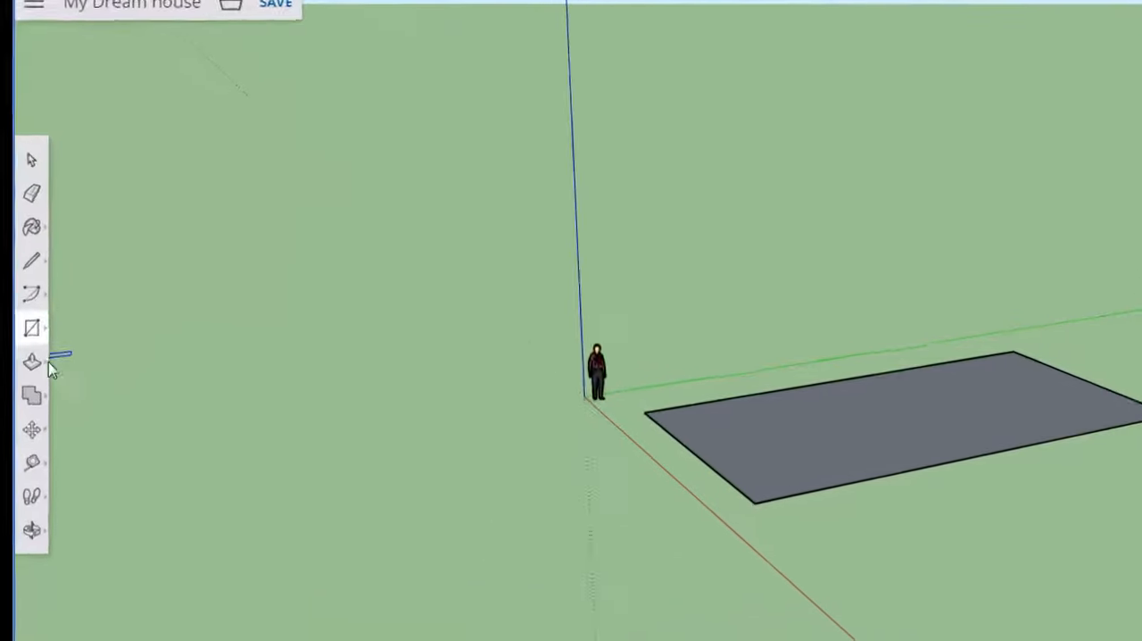
- Lengthen the ground rectangle by moving its far short edge outward along the green axis with the Move tool
click(49, 446)
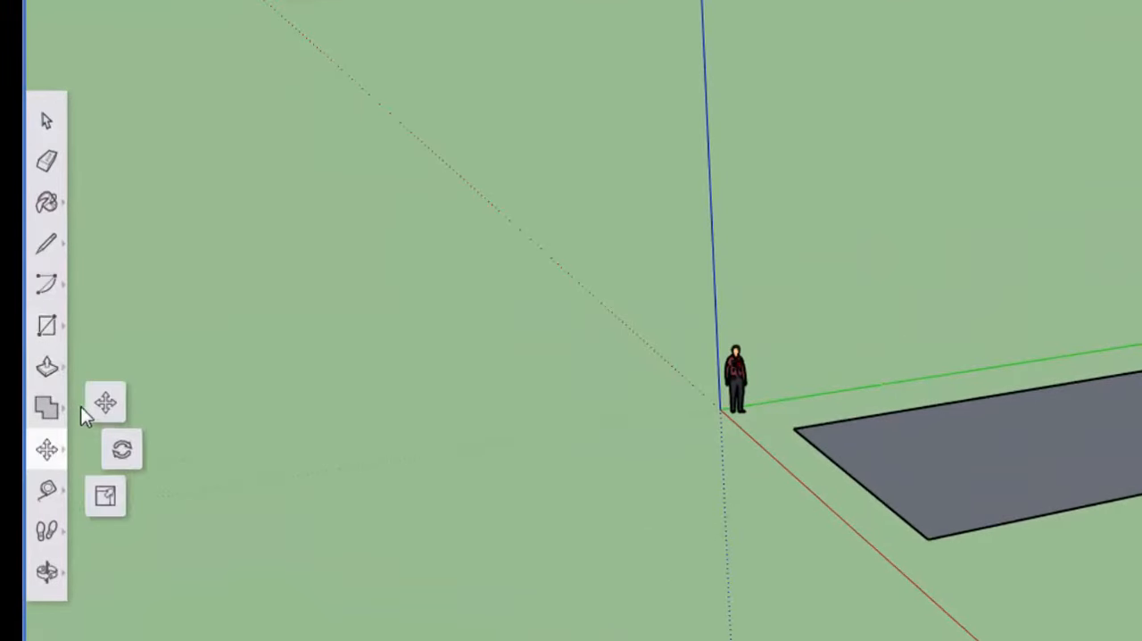
click(105, 404)
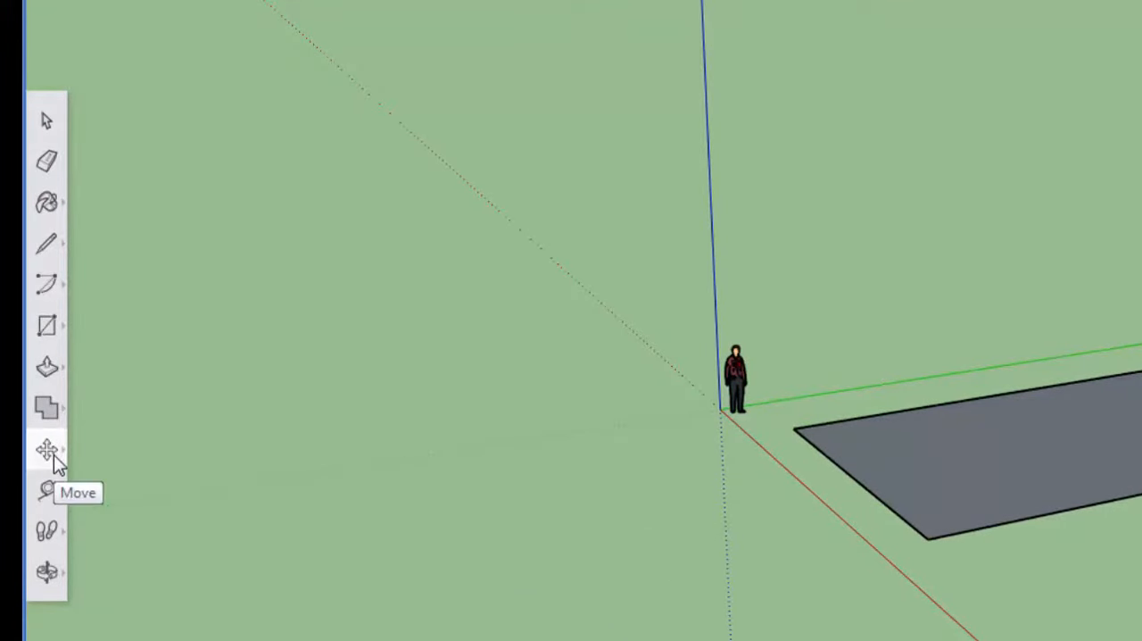
drag(844, 336, 1045, 342)
middle_drag(985, 473, 65, 347)
scroll(297, 465, down, 1)
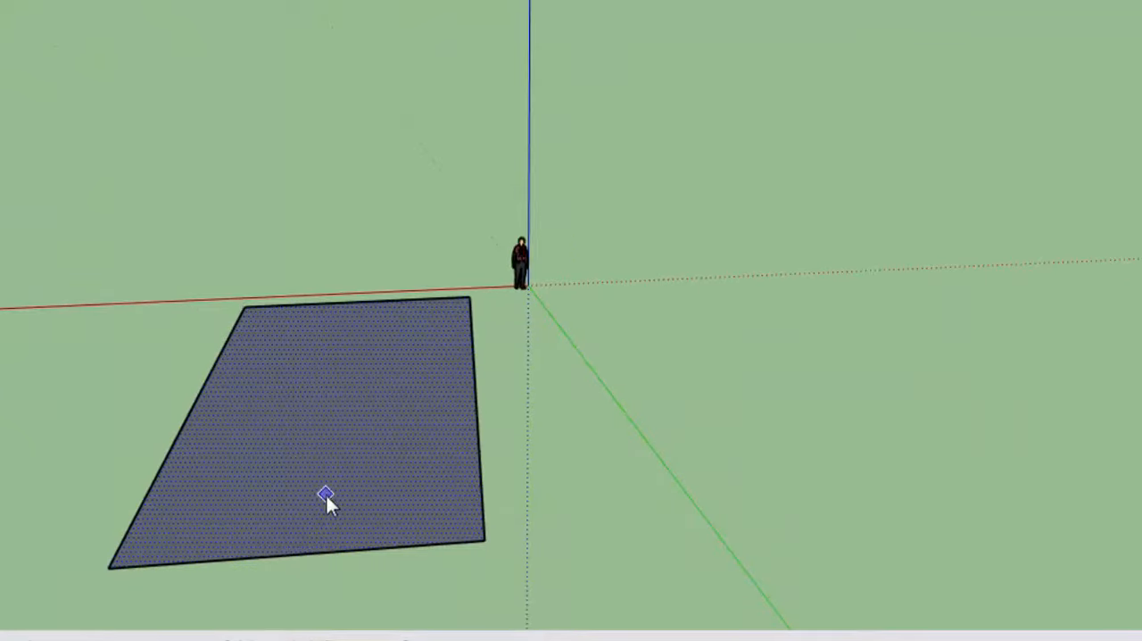
key(ctrl+z)
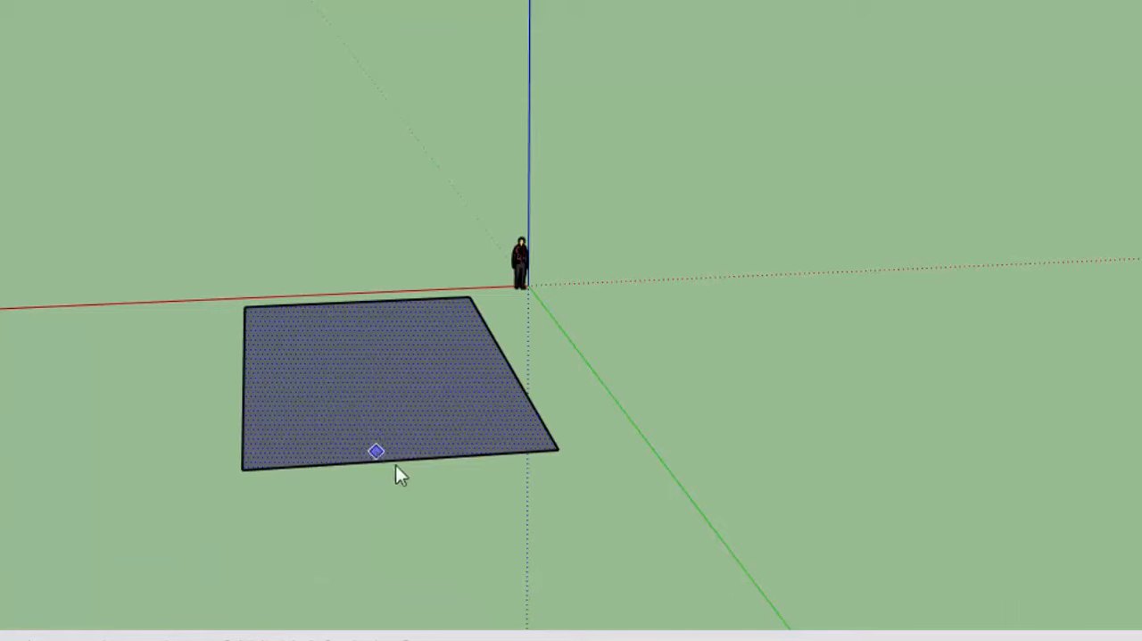
drag(398, 465, 436, 563)
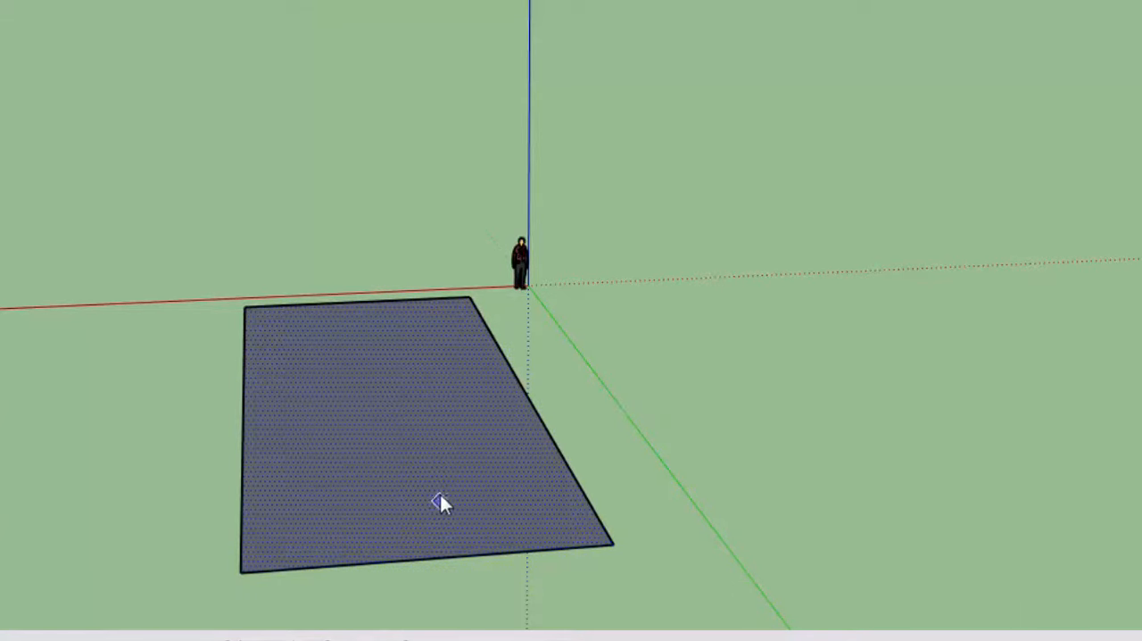
middle_drag(393, 471, 824, 494)
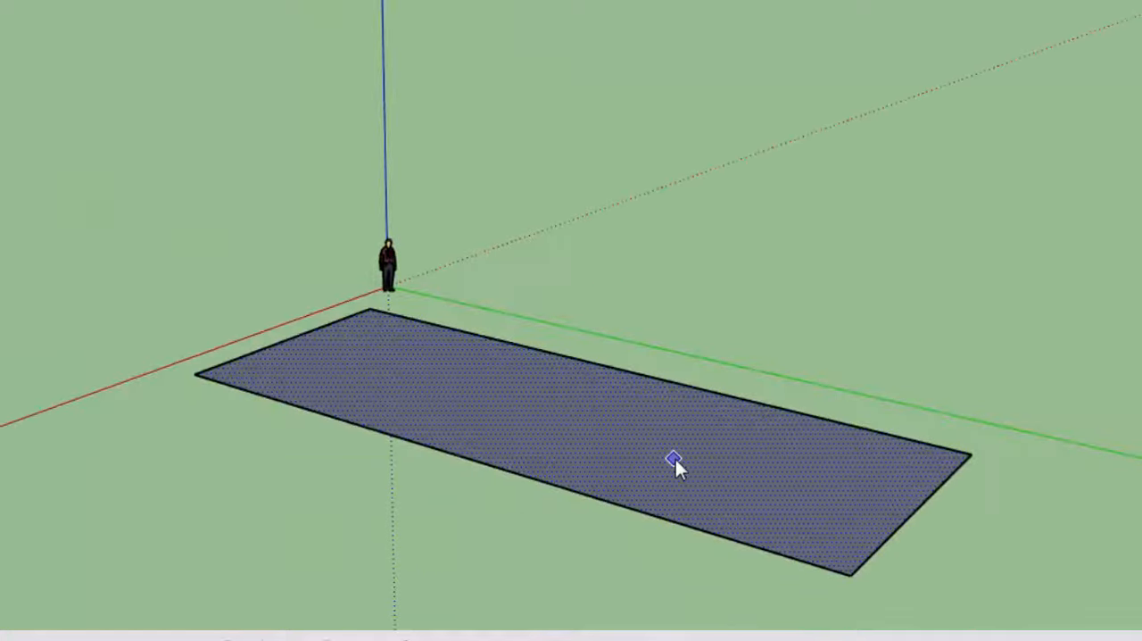
middle_drag(674, 464, 681, 183)
middle_drag(531, 299, 665, 428)
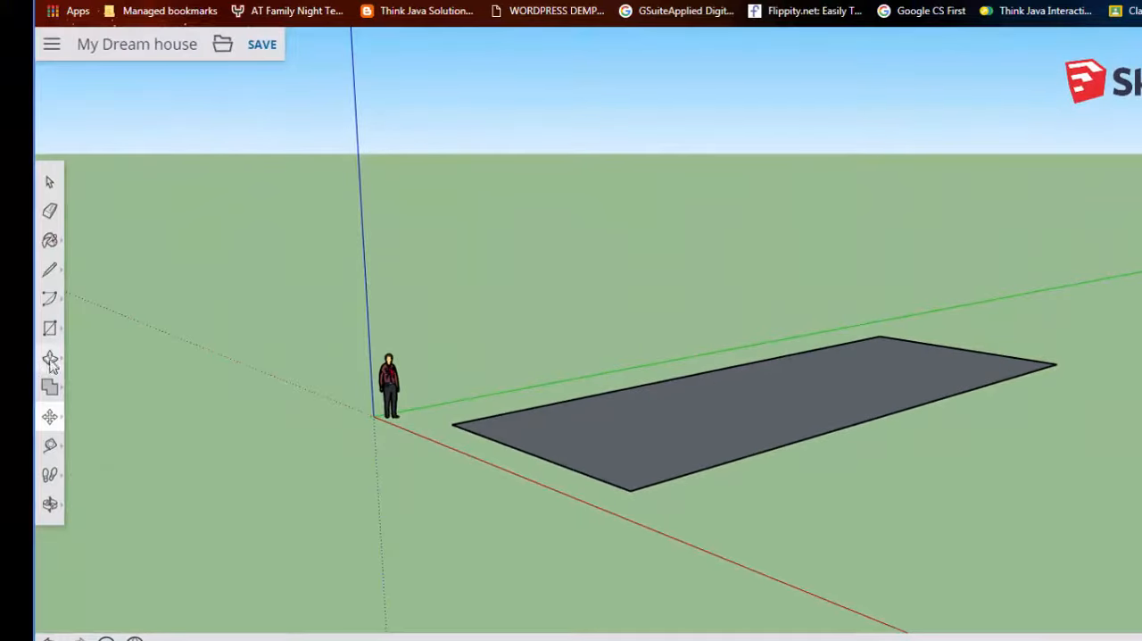
- Push/Pull the ground rectangle upward into a tall box for the body of the house
click(49, 359)
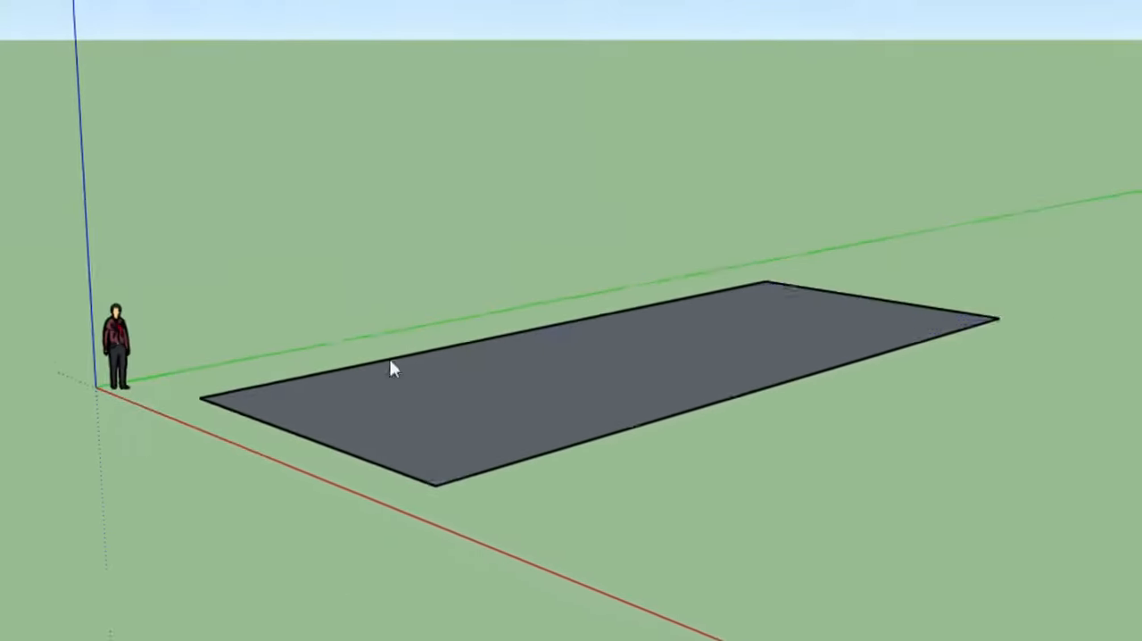
drag(575, 336, 597, 108)
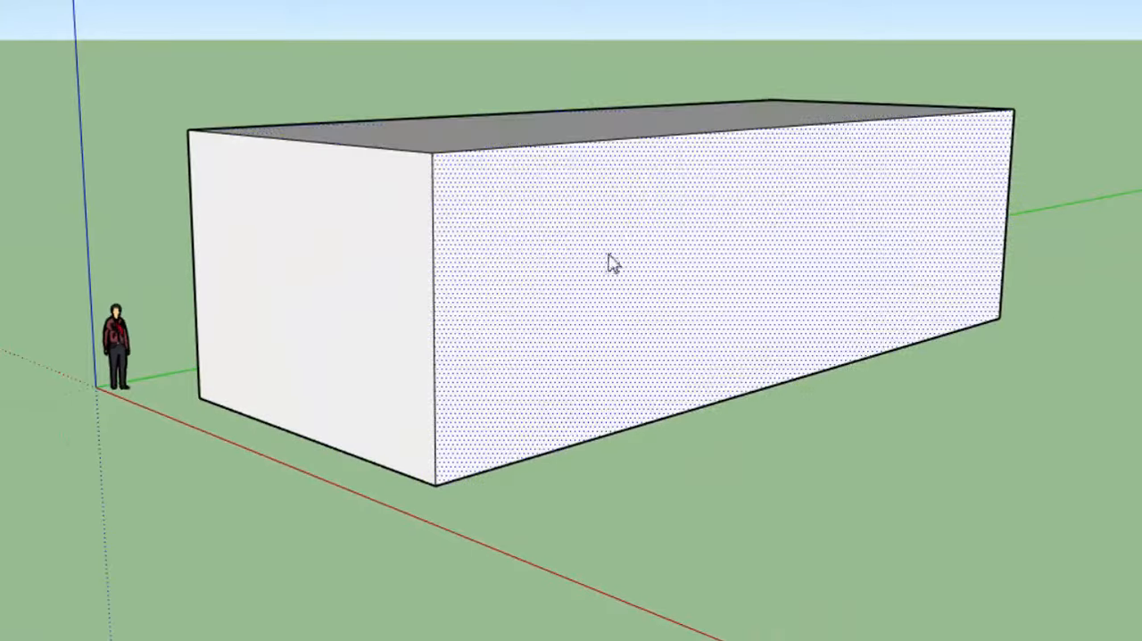
middle_drag(521, 307, 476, 223)
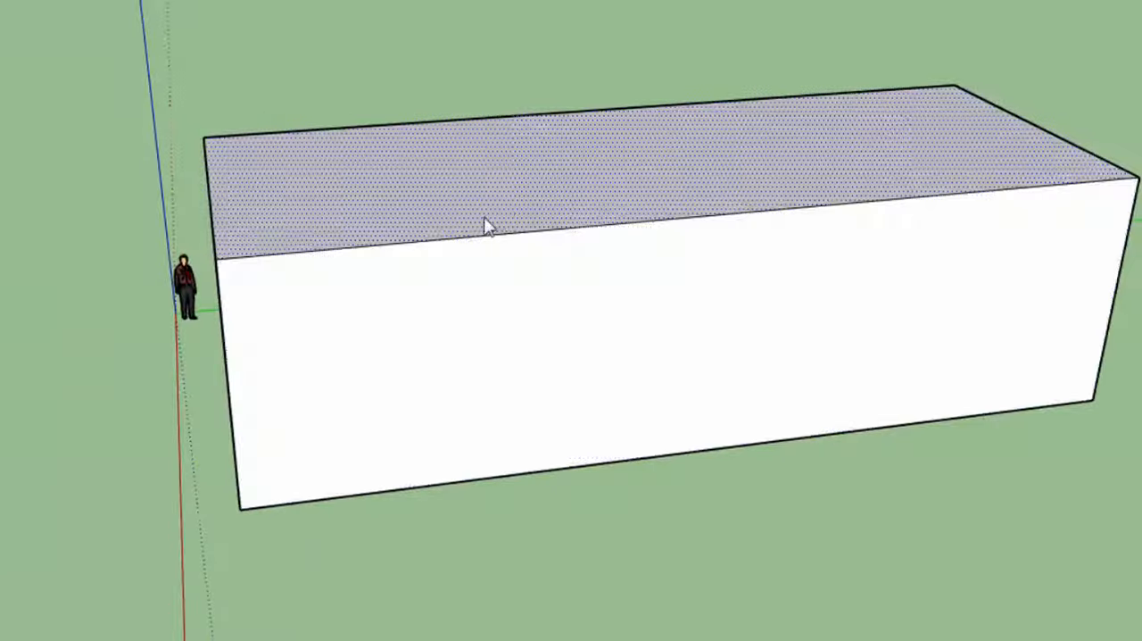
drag(504, 277, 502, 223)
- Orbit around the box to examine it from several sides, finishing with a view facing its short end
drag(488, 325, 605, 361)
middle_drag(605, 360, 308, 370)
drag(744, 460, 719, 436)
drag(648, 428, 492, 341)
middle_drag(492, 342, 429, 381)
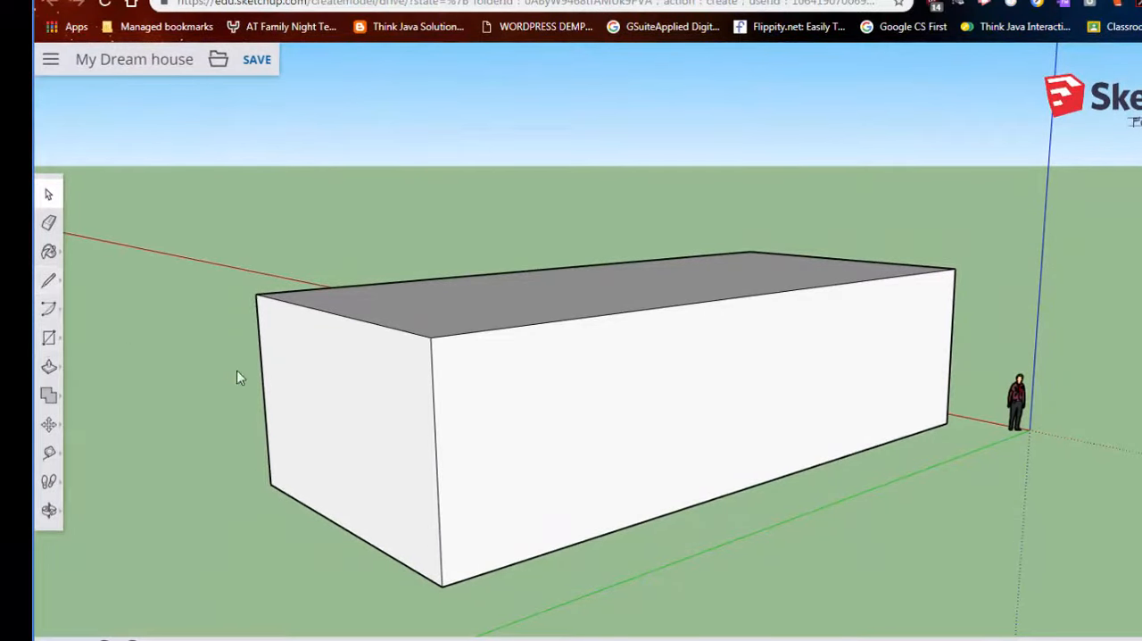
middle_drag(237, 371, 560, 417)
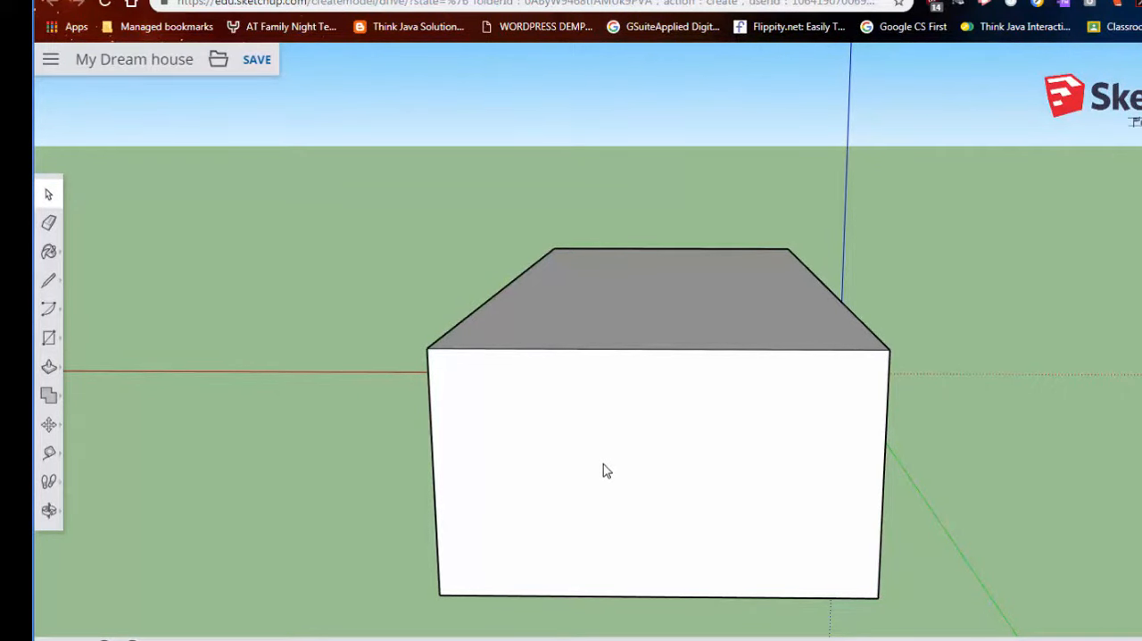
middle_drag(673, 513, 596, 451)
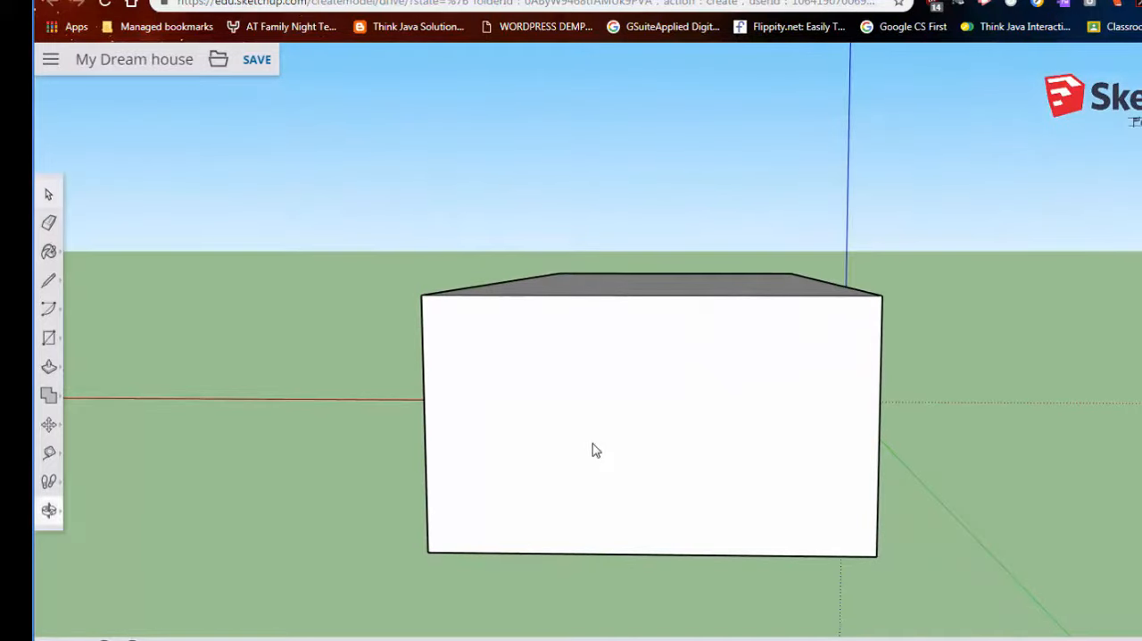
- Try to draw a roof peak over the short end wall with two lines from its upper corners, and undo it
click(51, 283)
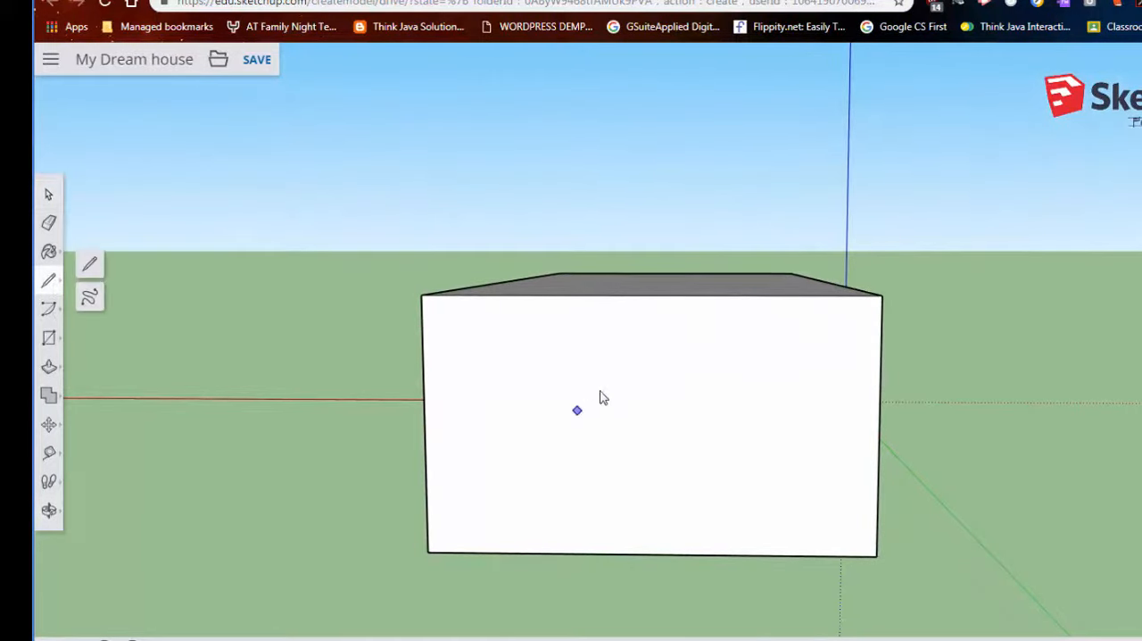
middle_drag(603, 397, 627, 371)
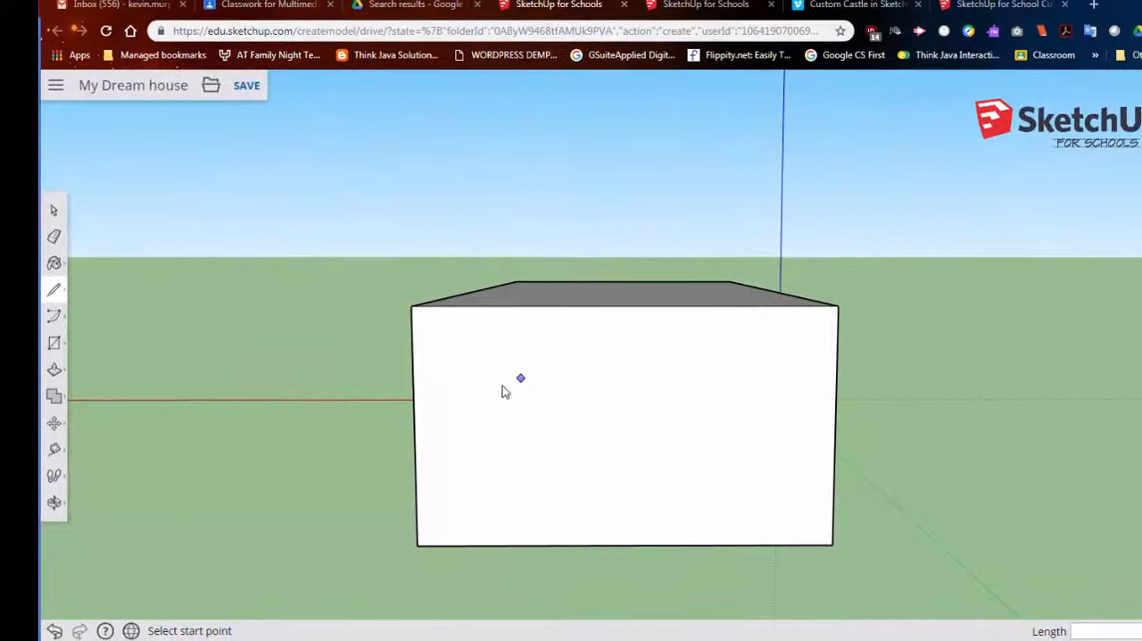
middle_drag(603, 408, 527, 373)
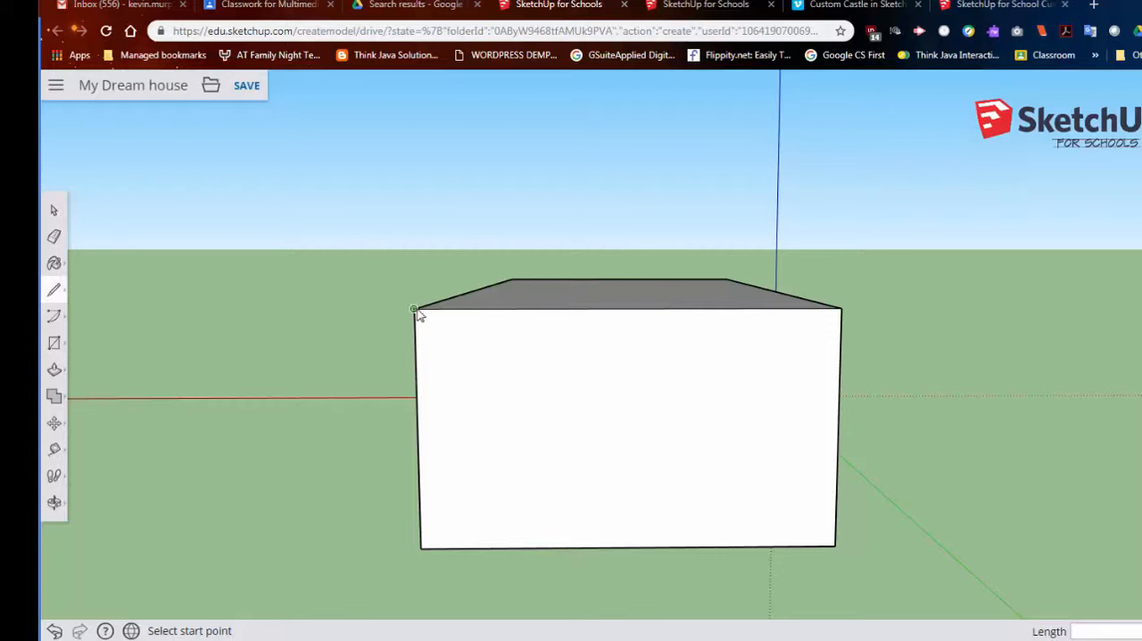
click(628, 128)
click(842, 308)
middle_drag(803, 357, 992, 378)
key(l)
key(ctrl+z)
- Draw two lines meeting on the box's top face from the short end's corners, the first about 24' 9 3/4" long, and undo them
middle_drag(573, 281, 580, 439)
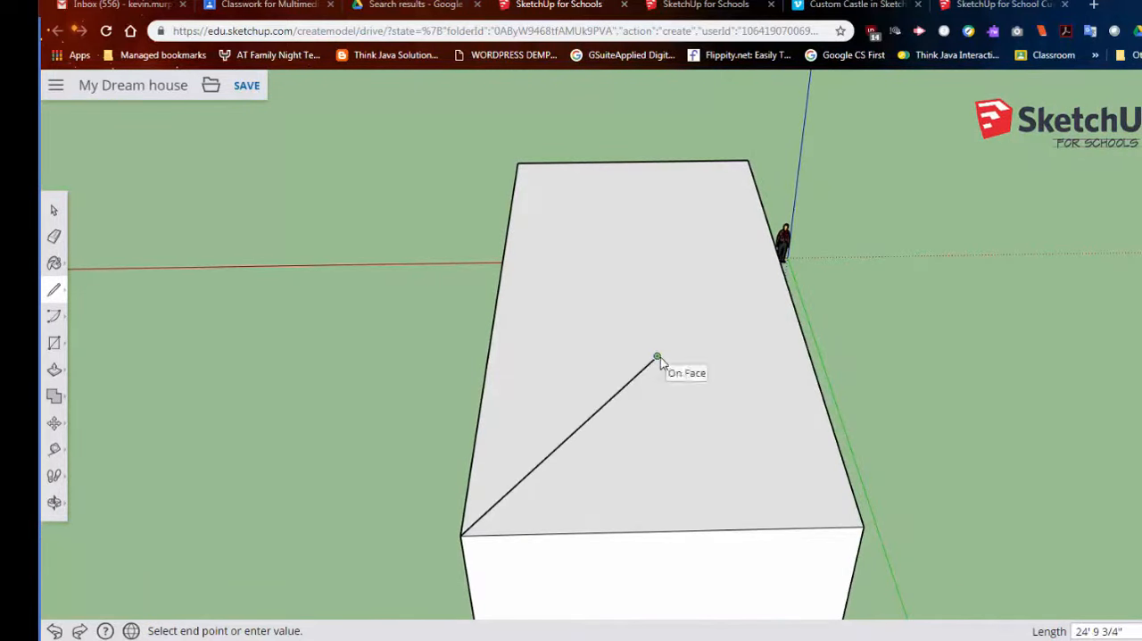
click(862, 526)
middle_drag(884, 515, 452, 523)
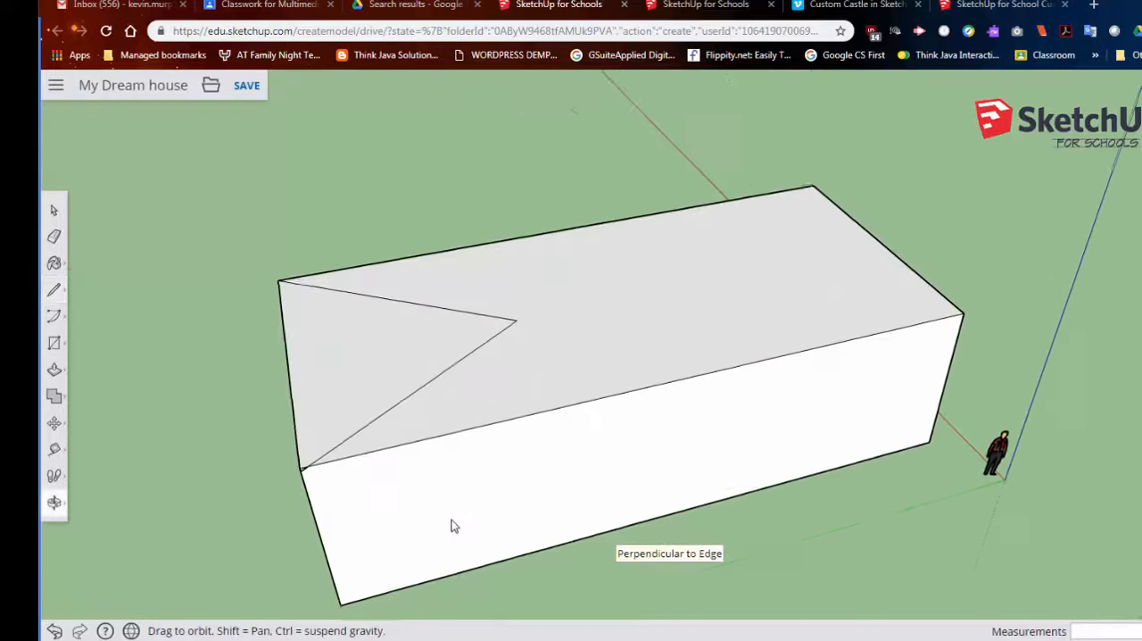
key(ctrl+z)
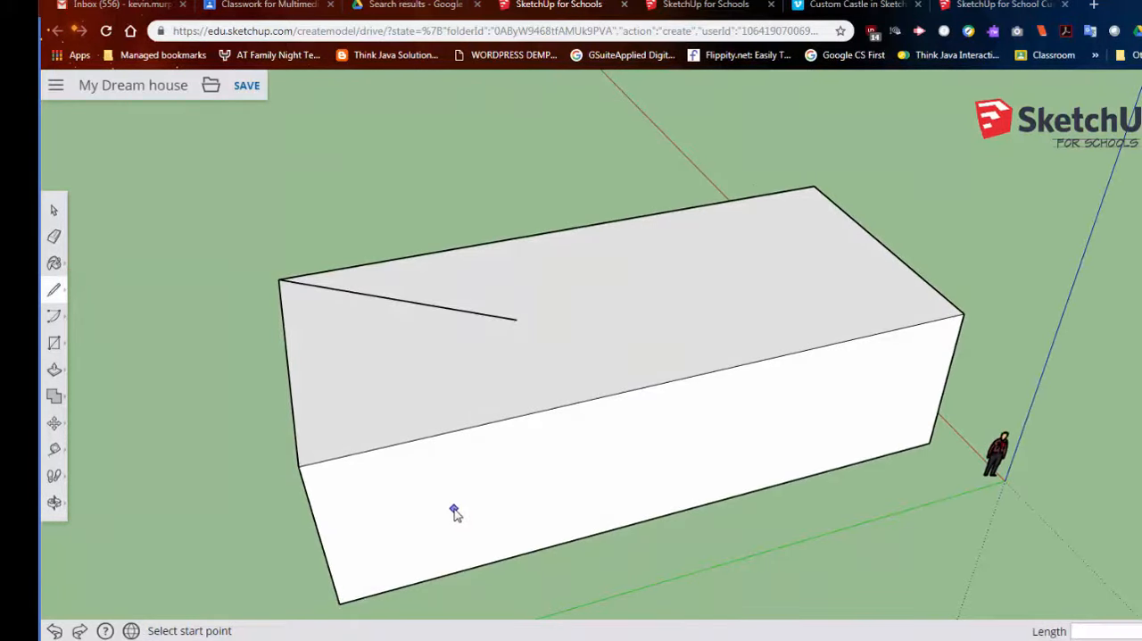
- Draw an upright triangular gable on the short end wall with two lines from its upper corners meeting at a central peak
middle_drag(382, 431, 746, 260)
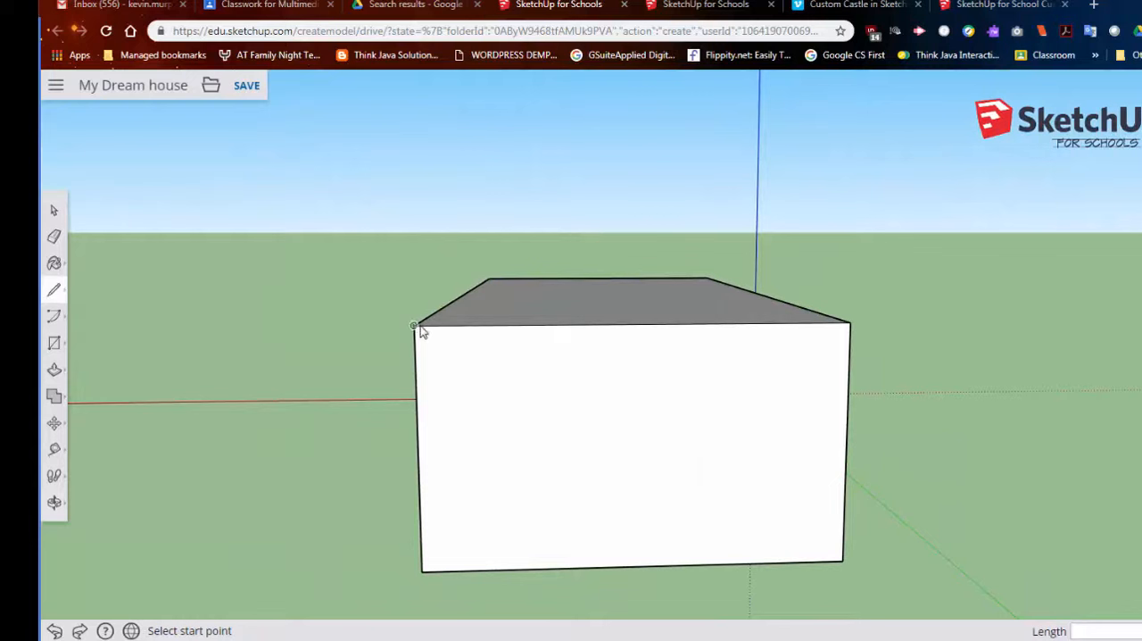
click(633, 150)
click(852, 321)
mouse_move(925, 348)
middle_down()
mouse_move(329, 427)
mouse_move(365, 342)
mouse_move(584, 378)
mouse_move(325, 382)
middle_up()
key(l)
middle_drag(801, 391, 595, 399)
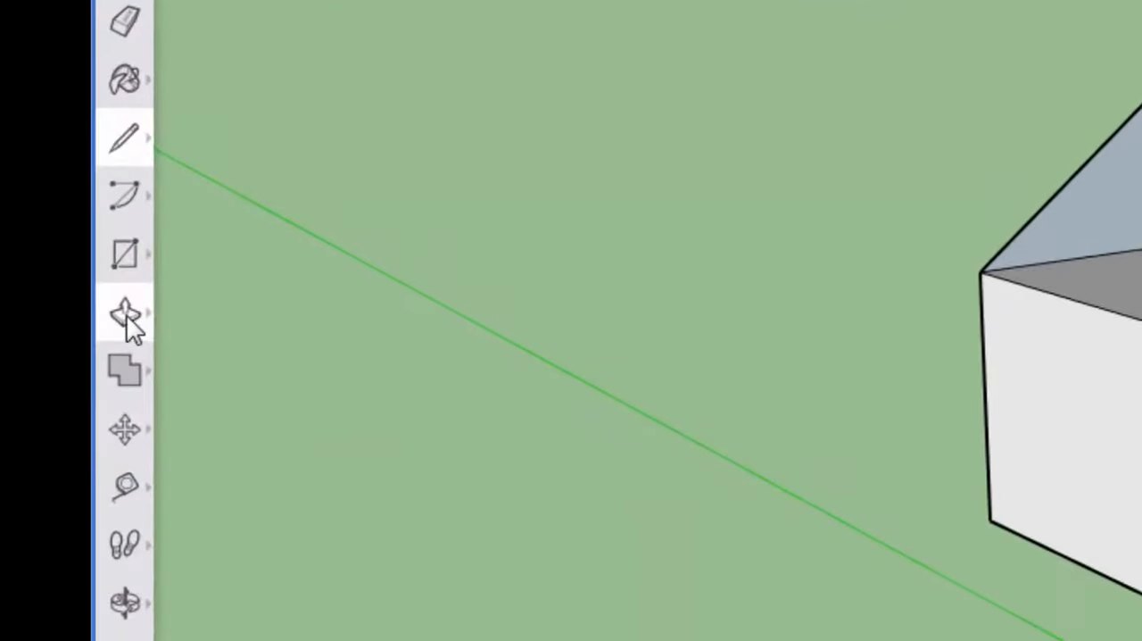
- Push/Pull the triangular gable along the full length of the box to its opposite end to form a pitched roof
click(55, 370)
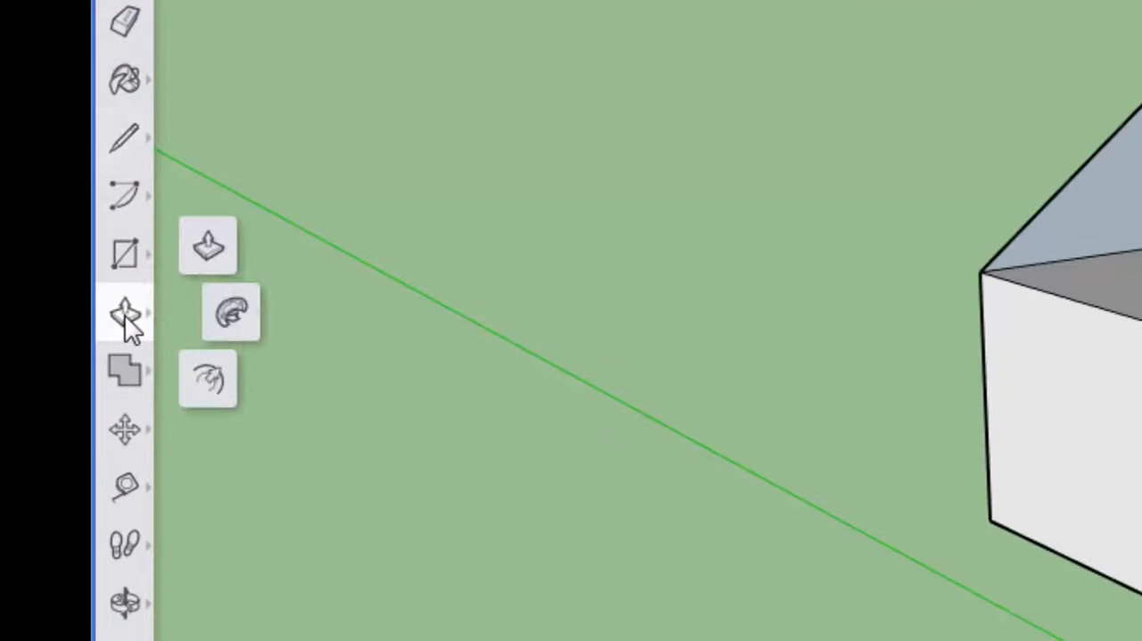
click(207, 249)
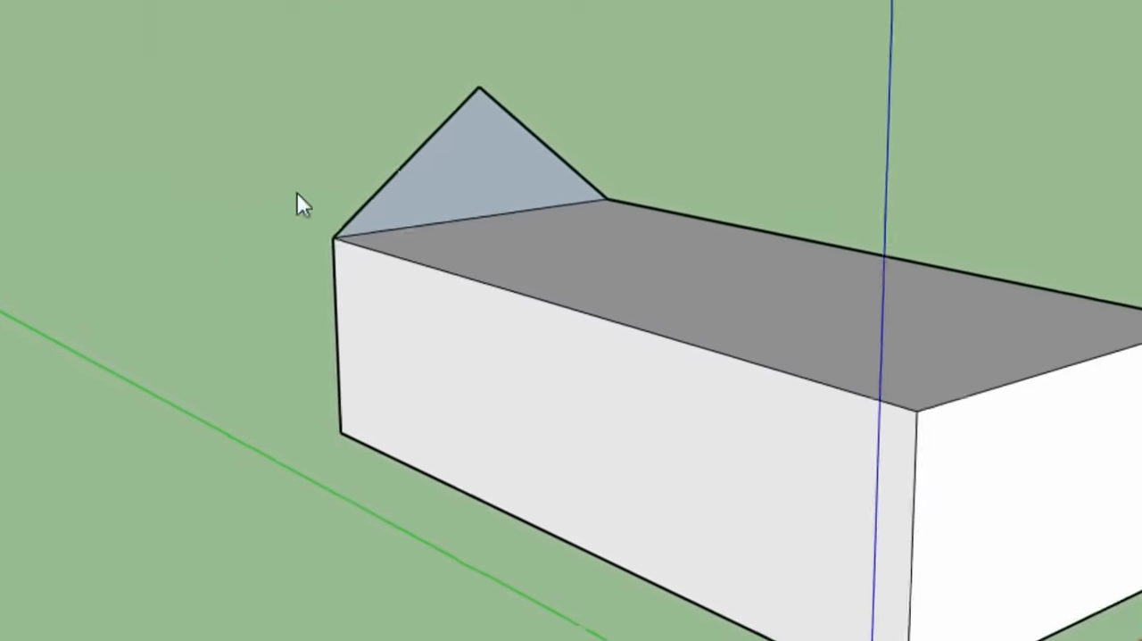
mouse_move(252, 156)
mouse_down()
mouse_move(645, 258)
mouse_move(809, 333)
mouse_move(781, 327)
mouse_up()
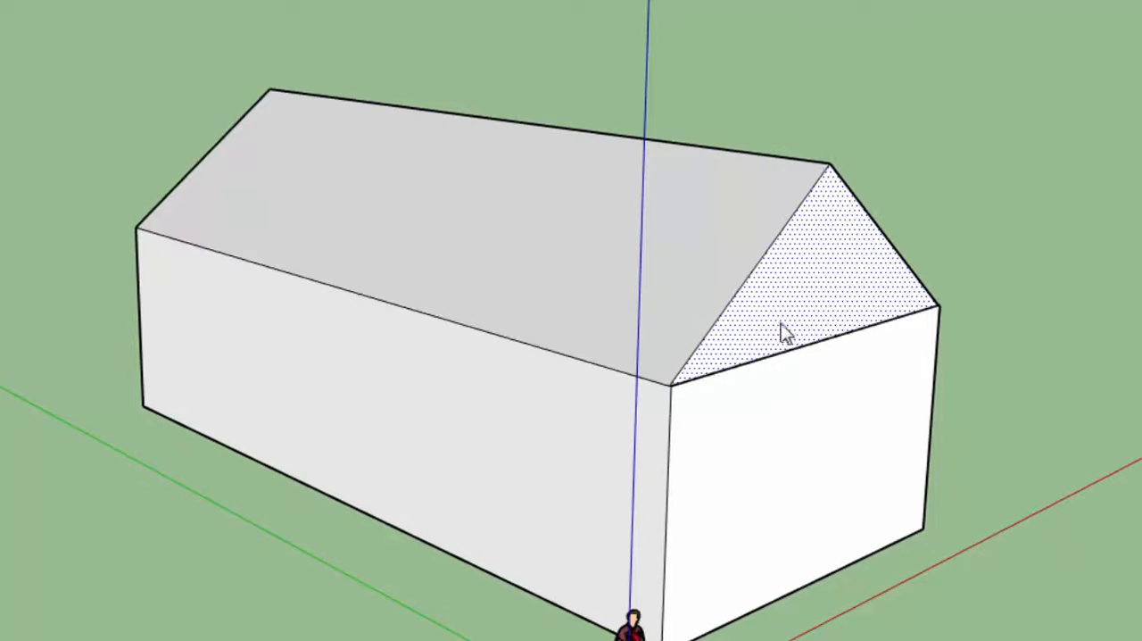
scroll(780, 327, up, 3)
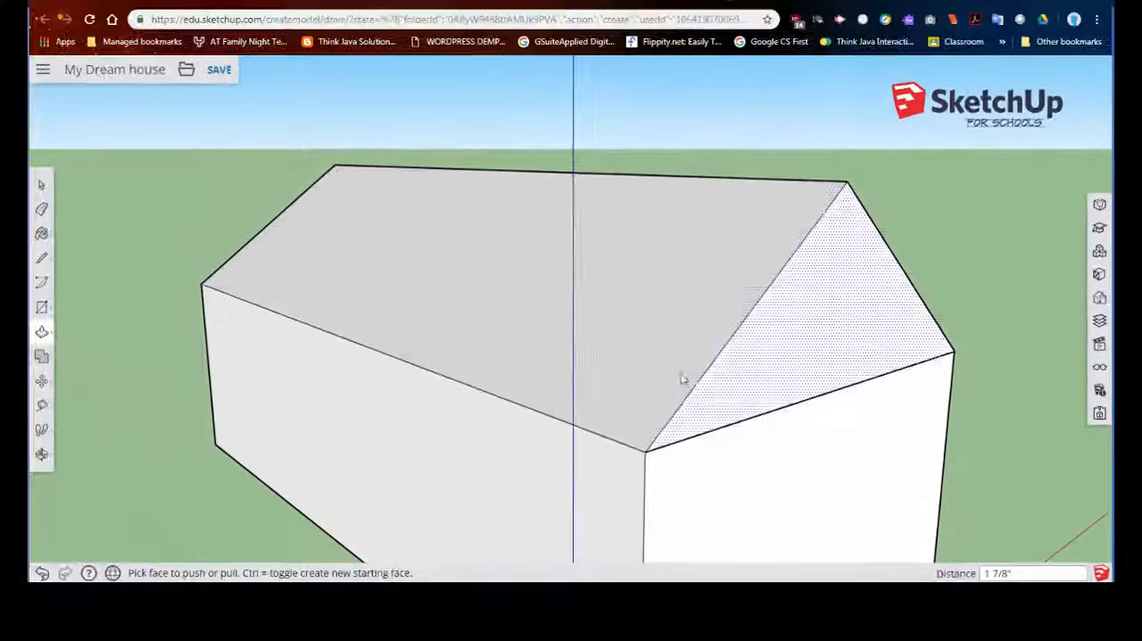
scroll(681, 379, down, 5)
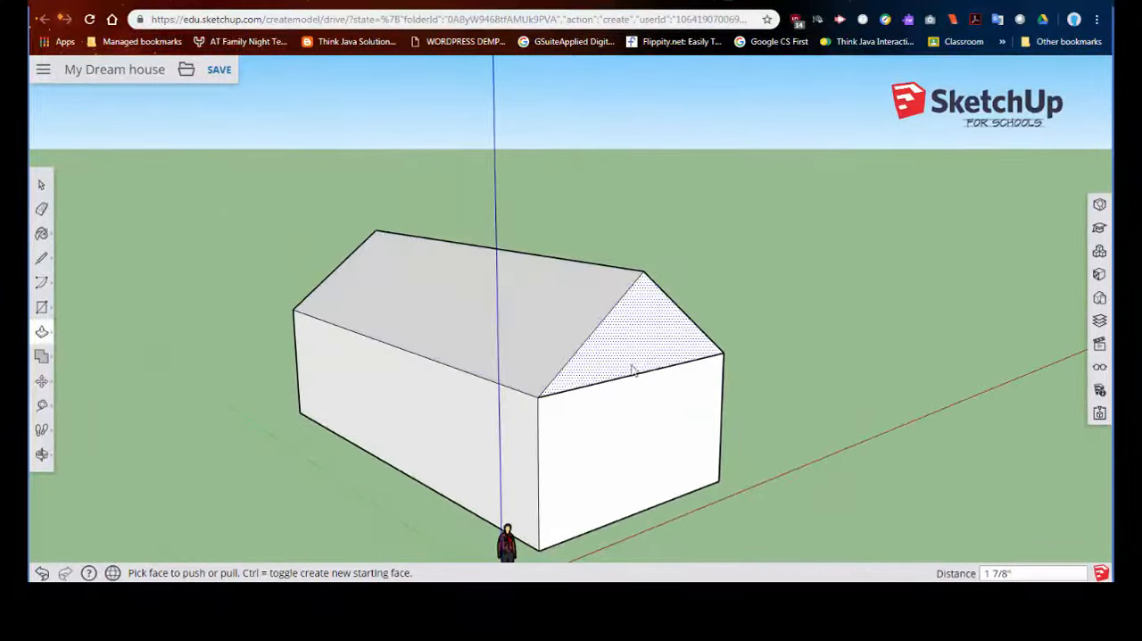
- Push both long side walls inward under the roof to form overhanging eaves, the second one by about 1' 9 13/16"
mouse_move(630, 365)
middle_down()
mouse_move(747, 402)
mouse_move(576, 409)
mouse_move(546, 398)
middle_up()
scroll(546, 398, up, 4)
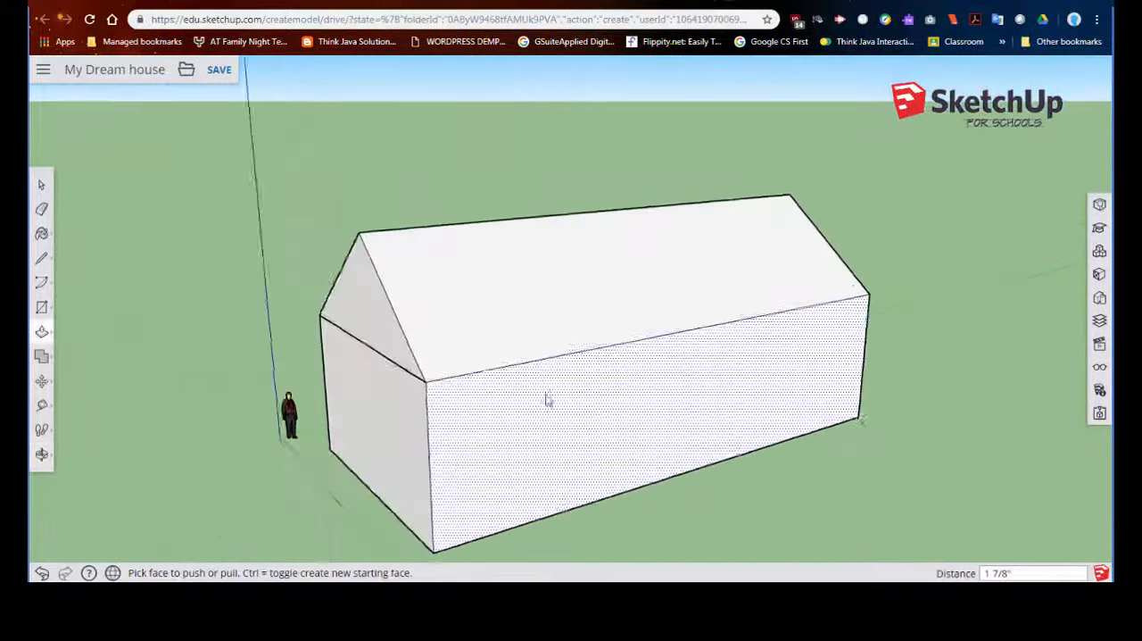
mouse_move(401, 359)
middle_down()
mouse_move(585, 317)
mouse_move(699, 313)
middle_up()
scroll(732, 328, up, 5)
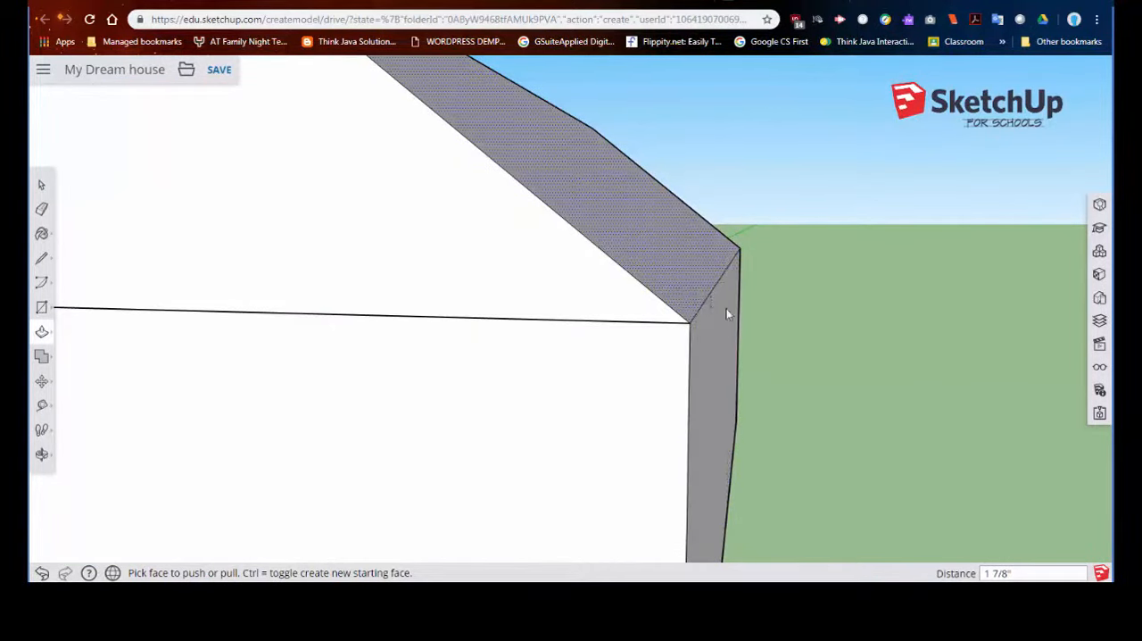
middle_drag(775, 348, 614, 356)
scroll(738, 372, down, 6)
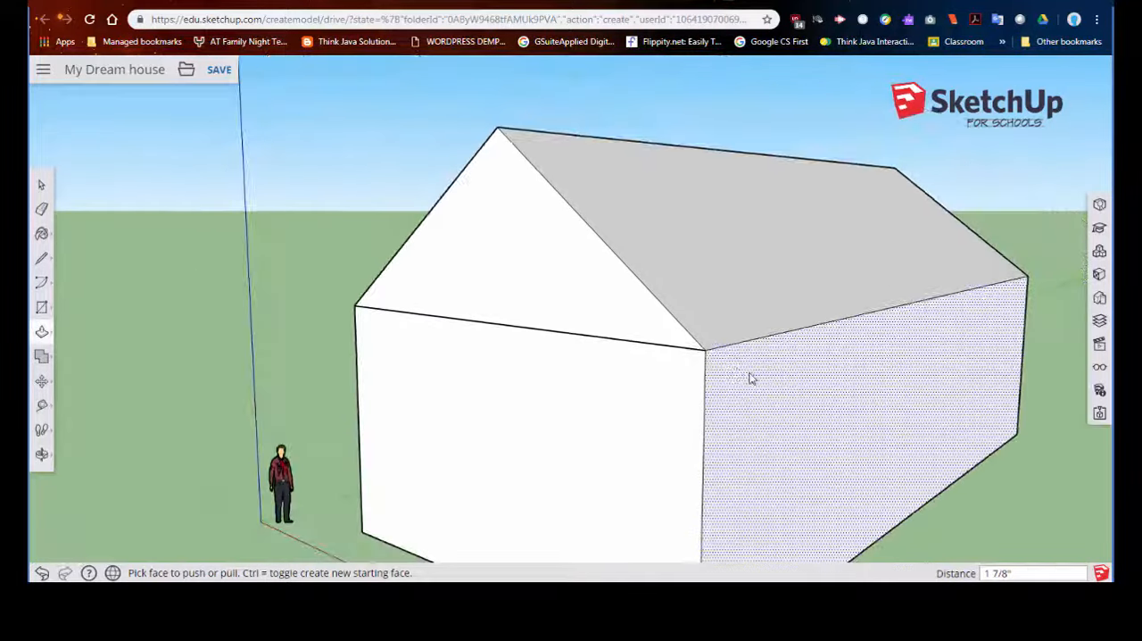
drag(839, 411, 819, 401)
mouse_move(577, 404)
middle_down()
mouse_move(657, 402)
mouse_move(617, 375)
middle_up()
drag(571, 375, 581, 375)
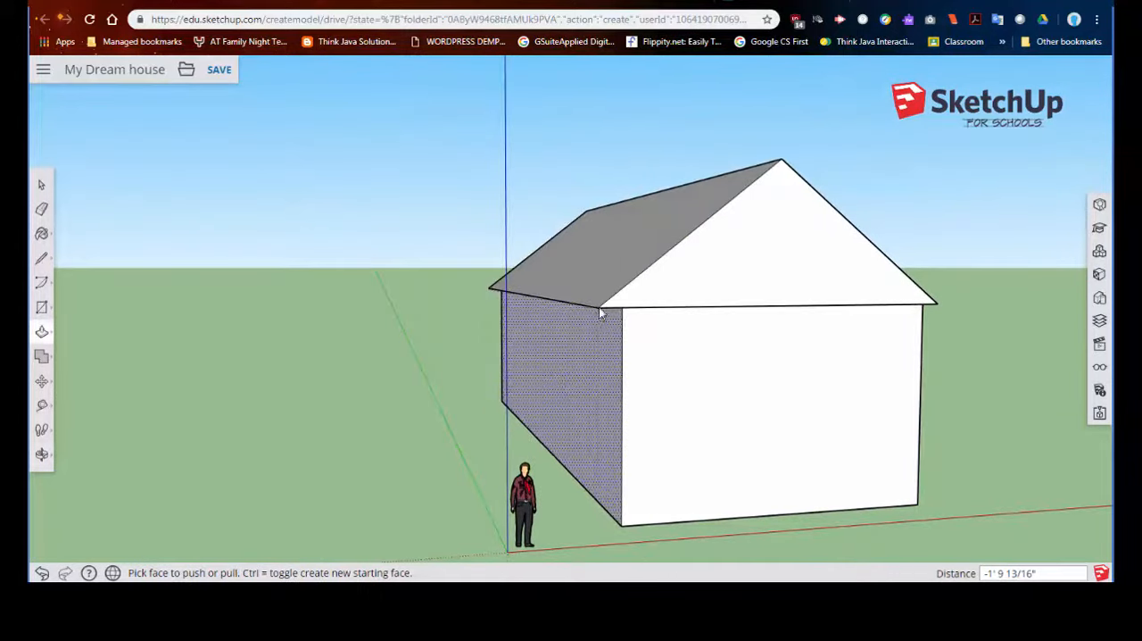
middle_drag(622, 324, 580, 318)
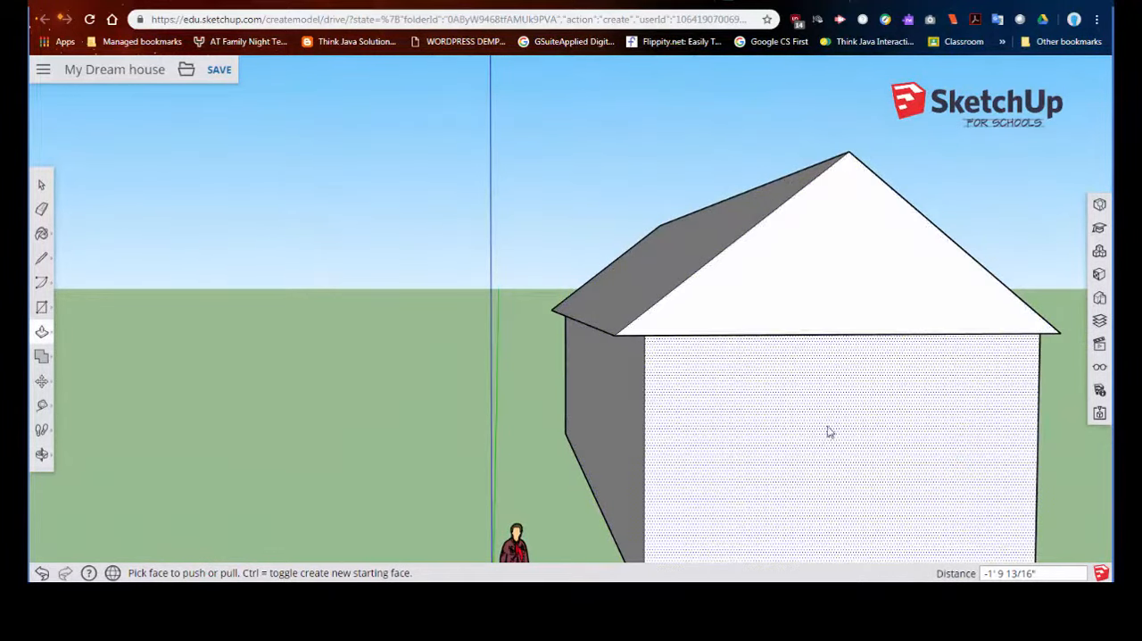
- Draw a full-height rectangle on the house's long side wall, from under the eave down to the base
scroll(847, 377, down, 3)
mouse_move(887, 384)
middle_down()
mouse_move(814, 399)
mouse_move(451, 403)
middle_up()
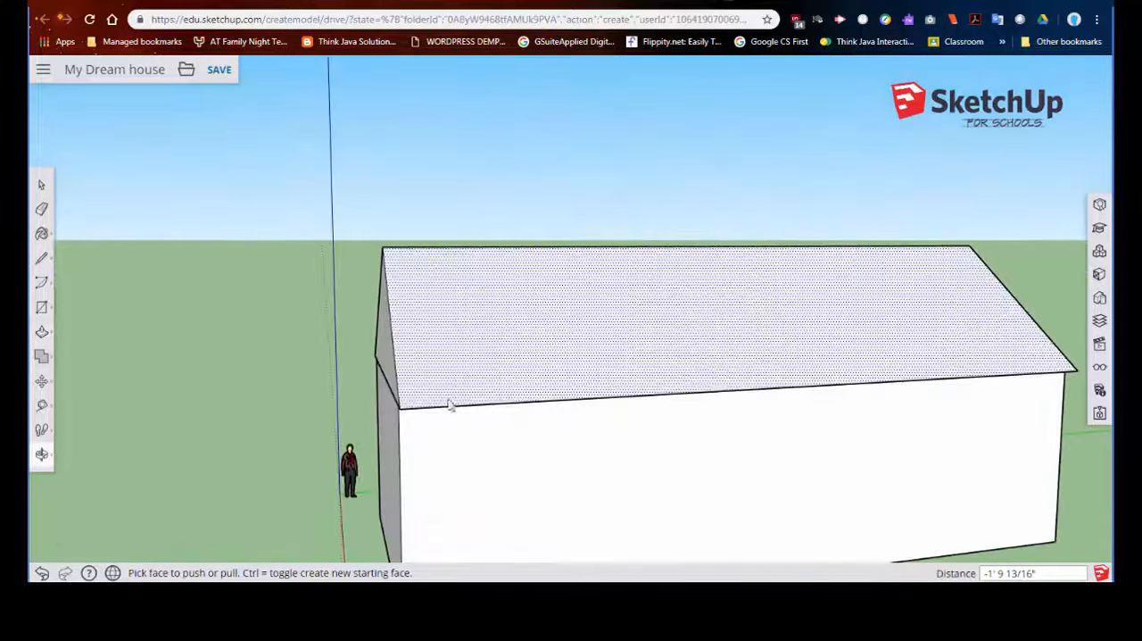
scroll(663, 393, down, 3)
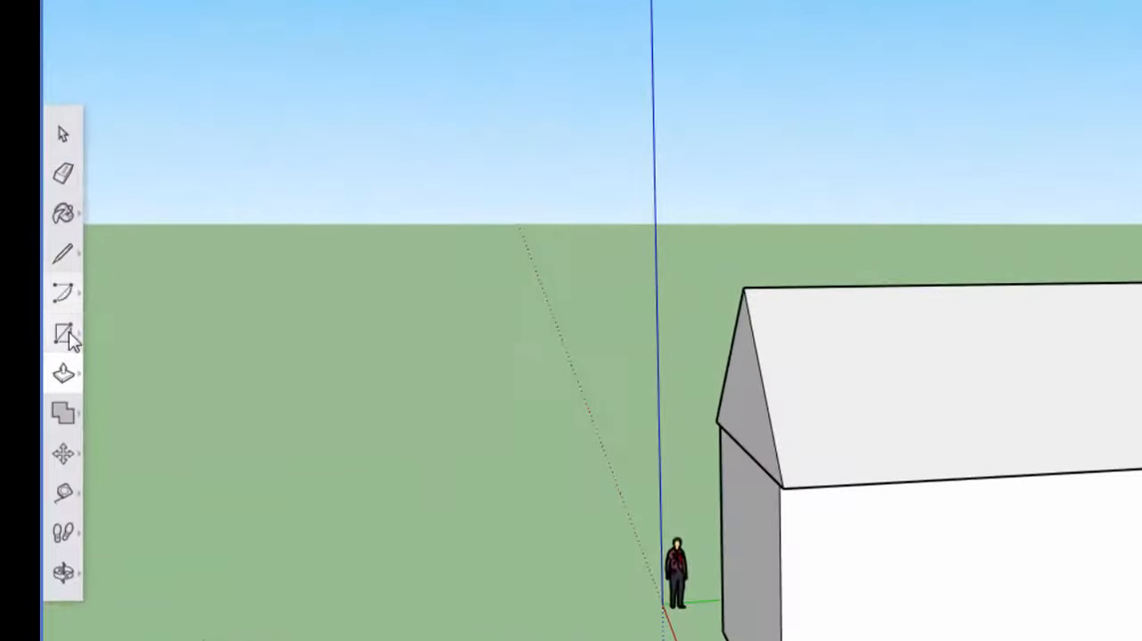
middle_drag(964, 367, 443, 306)
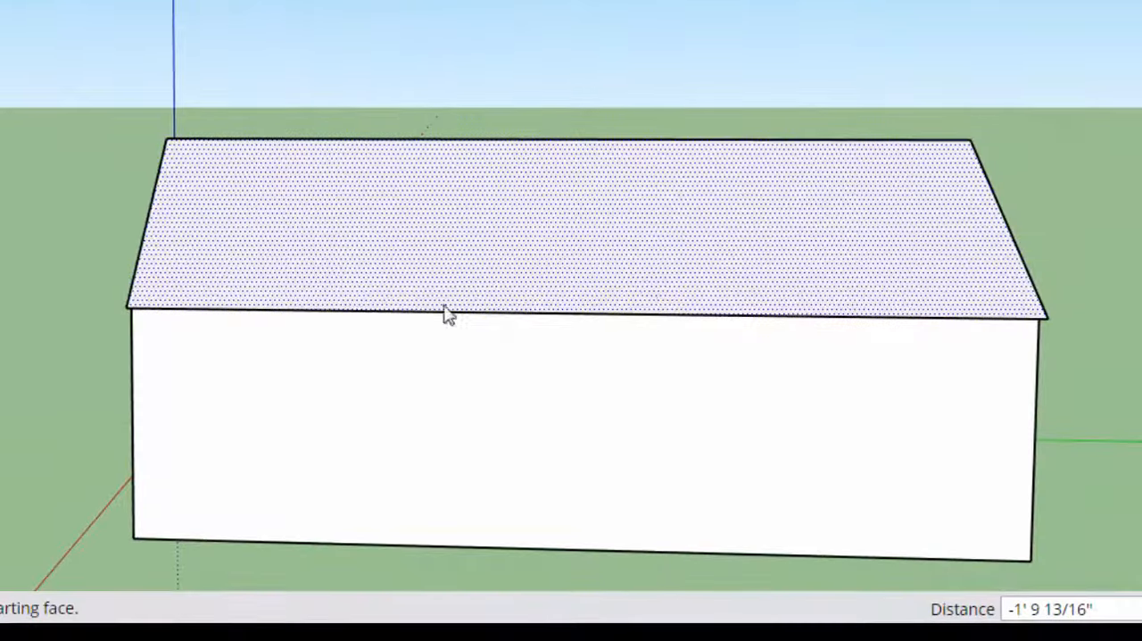
middle_drag(590, 298, 233, 272)
scroll(478, 290, down, 2)
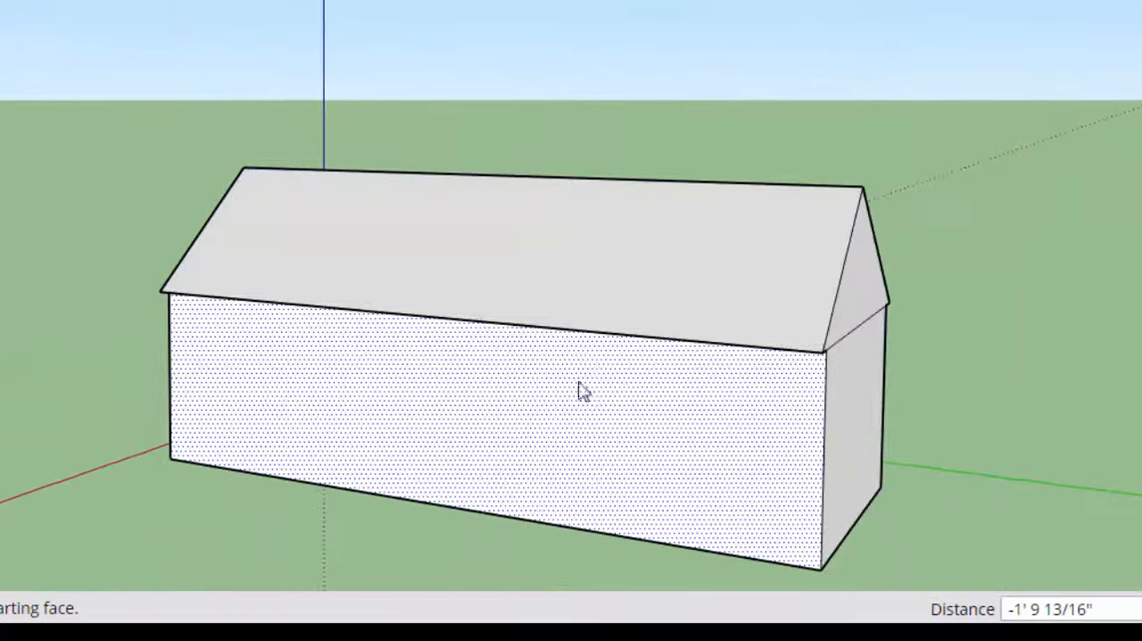
scroll(417, 358, down, 2)
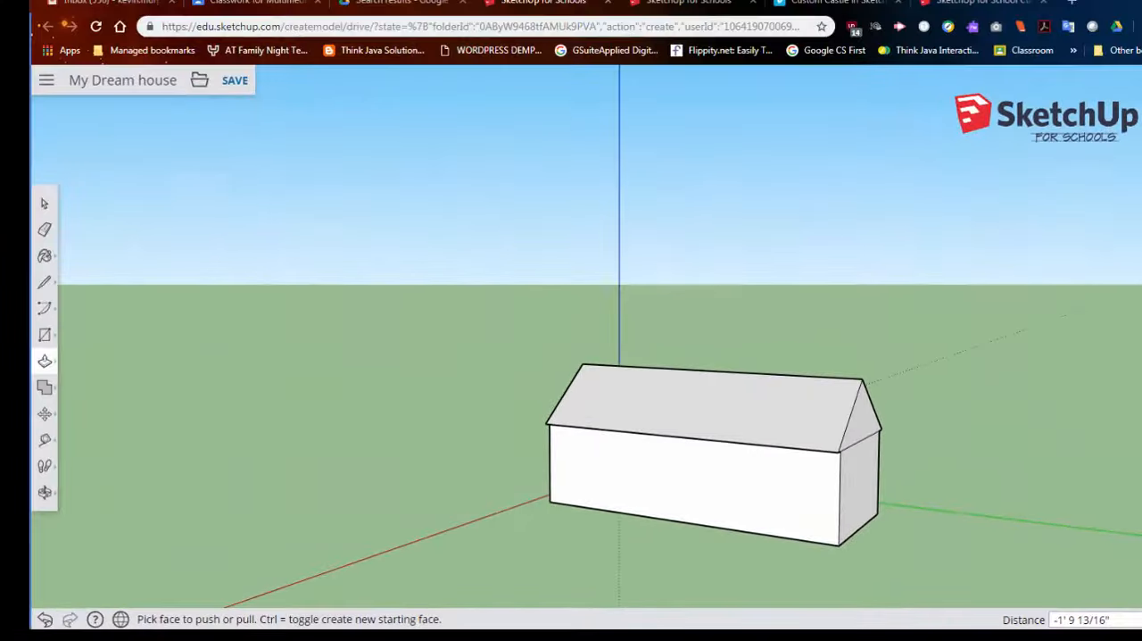
click(44, 336)
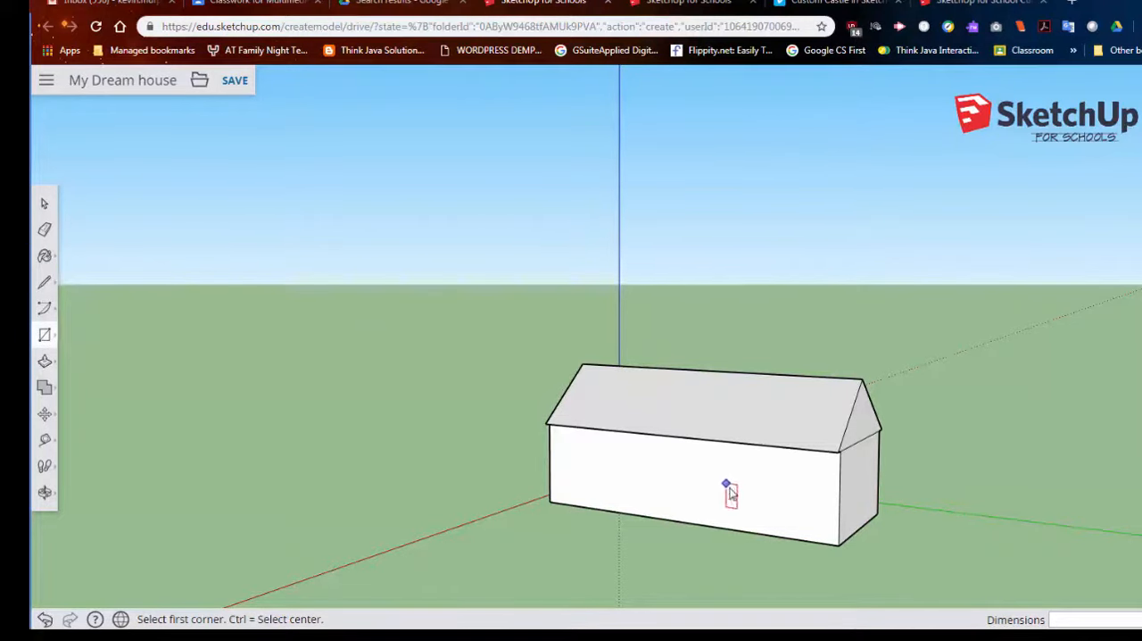
scroll(729, 493, up, 3)
middle_drag(735, 485, 666, 259)
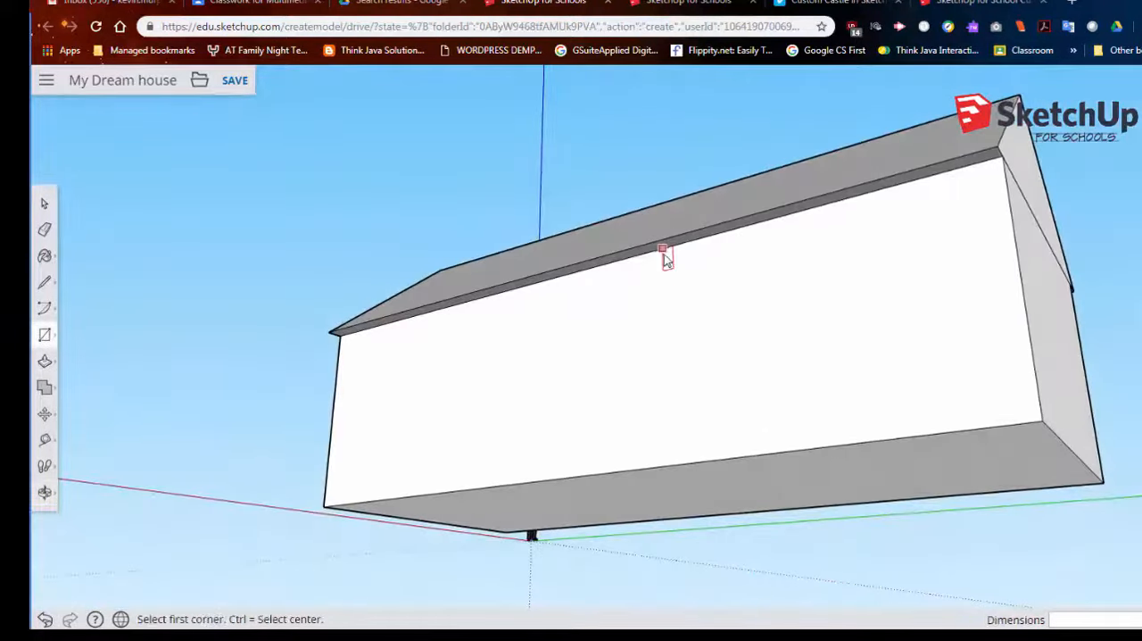
click(860, 443)
scroll(817, 419, down, 2)
middle_drag(723, 355, 803, 419)
- Draw a second rectangle on the long side wall beside the first one, and undo it
key(r)
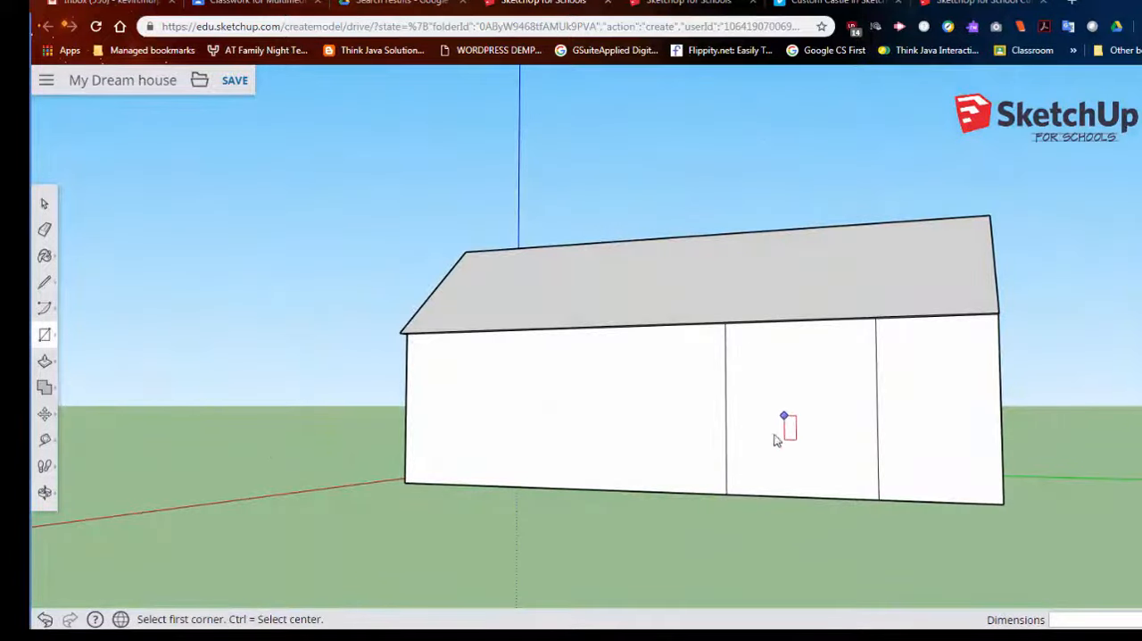
middle_drag(532, 353, 650, 420)
click(616, 339)
click(701, 496)
middle_drag(721, 495, 413, 388)
scroll(500, 303, up, 5)
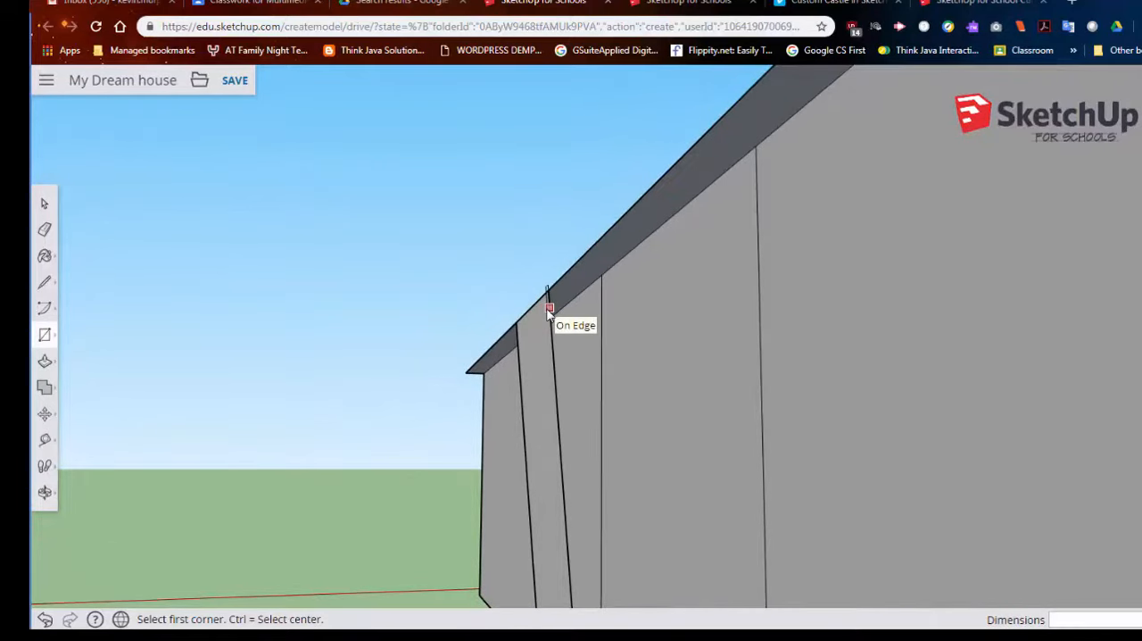
key(ctrl+z)
- Push/Pull the rectangular section of the long wall outward into a projecting side wing, with the last pull about 4' 3 3/16"
scroll(585, 368, down, 4)
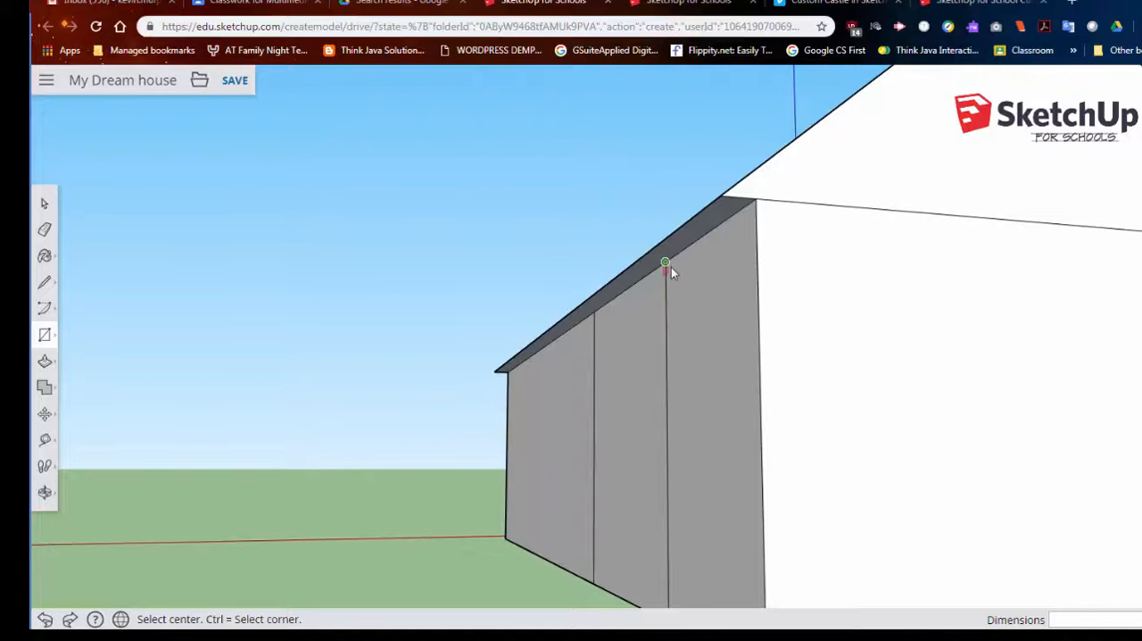
scroll(580, 454, down, 4)
middle_drag(581, 454, 810, 525)
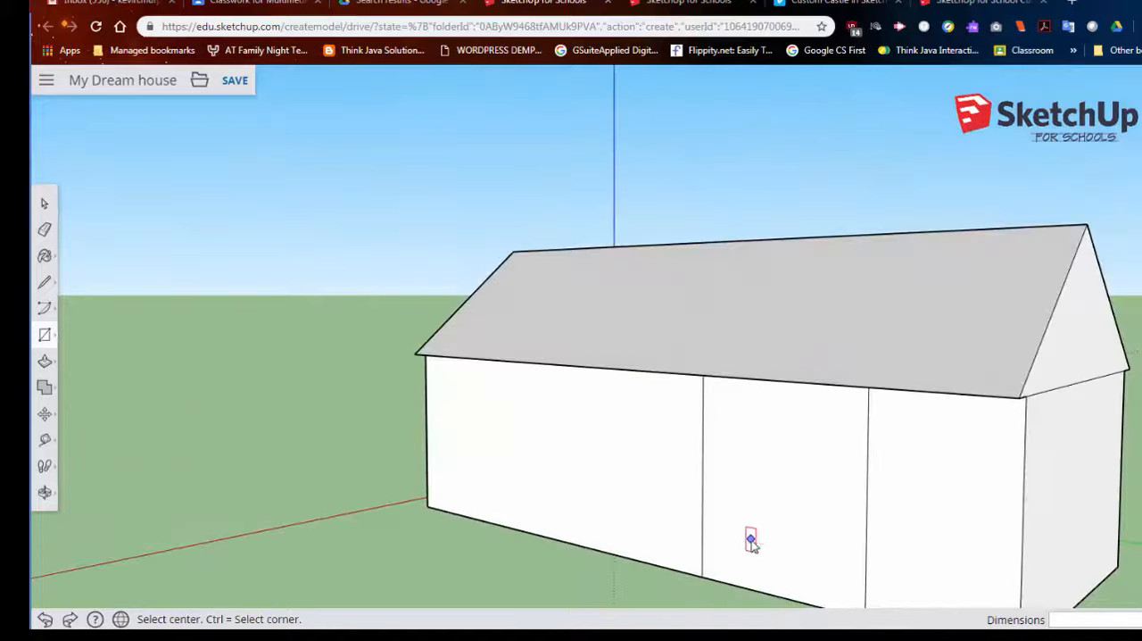
click(46, 360)
drag(722, 500, 597, 528)
scroll(776, 477, down, 4)
middle_drag(763, 463, 928, 464)
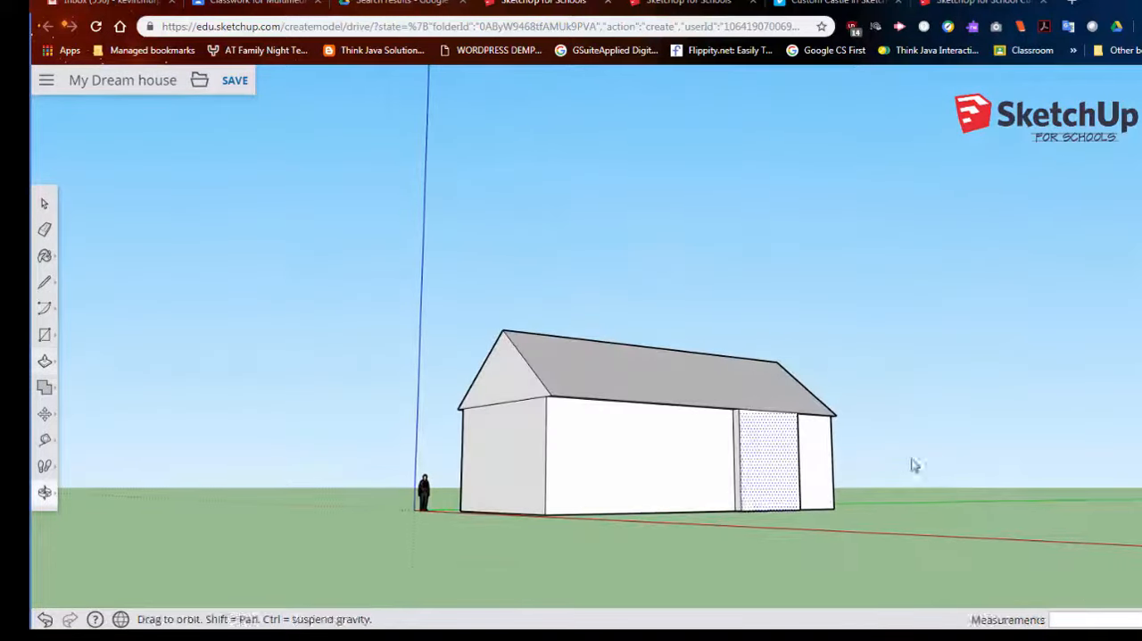
drag(767, 461, 841, 482)
middle_drag(841, 482, 833, 616)
mouse_move(828, 485)
mouse_down()
mouse_move(862, 497)
mouse_move(847, 488)
mouse_up()
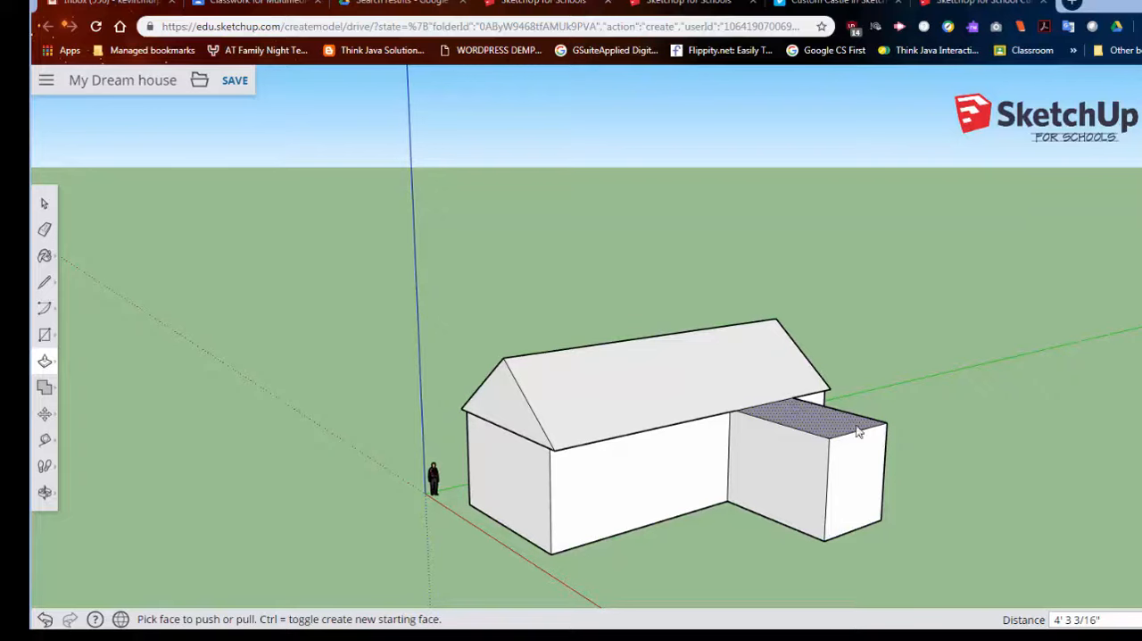
- Draw two lines from the wing's upper front corners meeting at a peak above it, and undo them
click(40, 199)
middle_drag(785, 398, 519, 370)
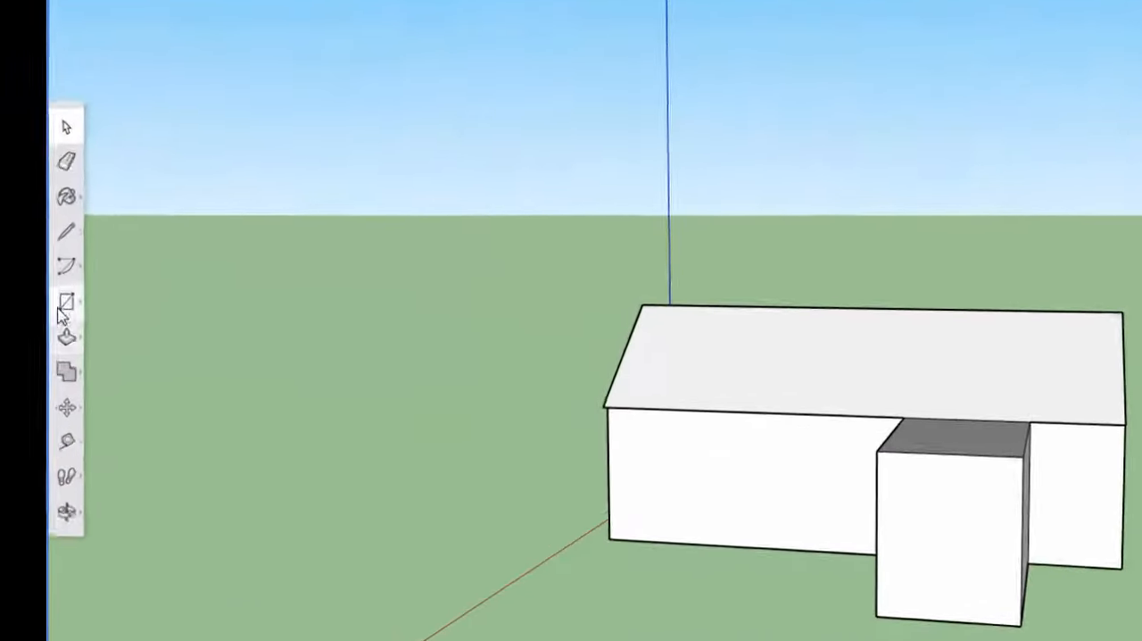
middle_drag(879, 477, 664, 430)
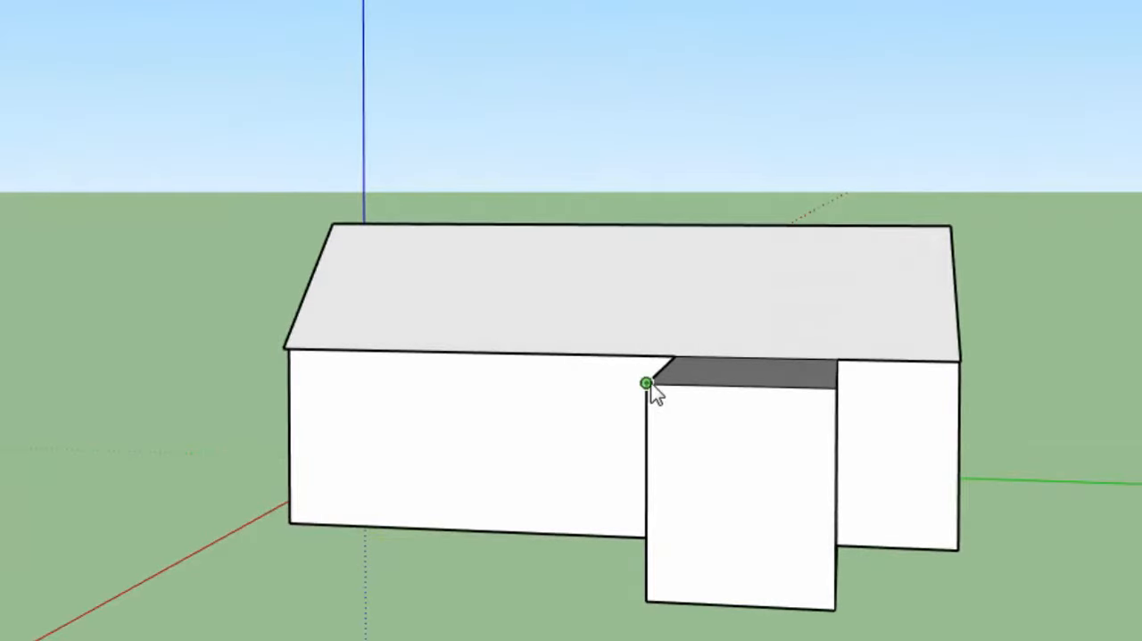
middle_drag(740, 350, 782, 308)
click(775, 266)
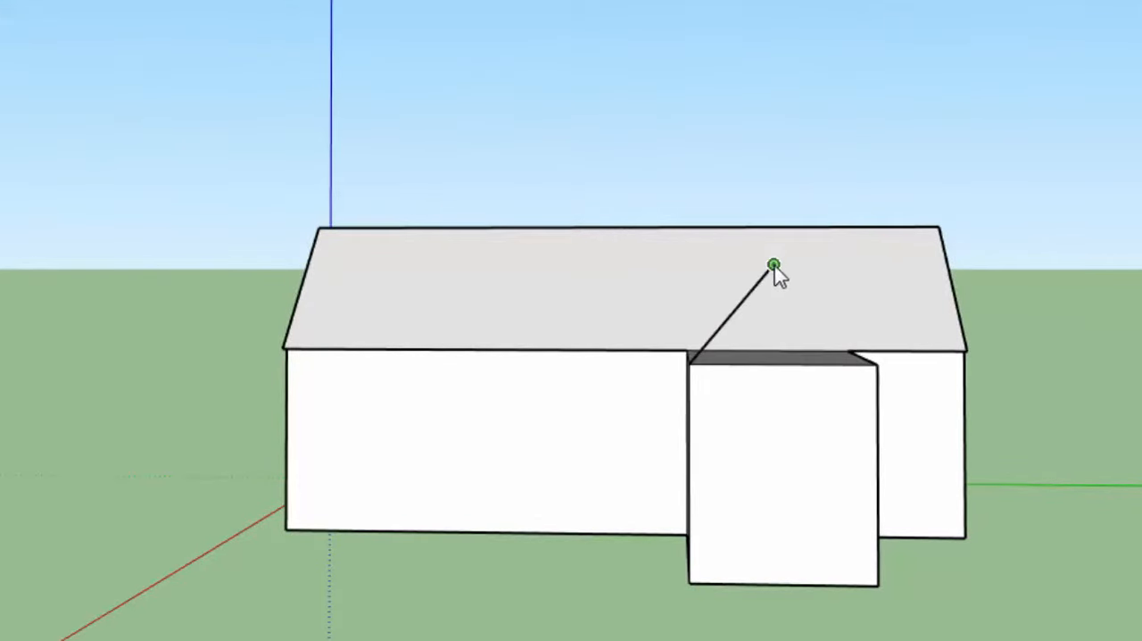
click(875, 365)
mouse_move(874, 368)
middle_down()
mouse_move(762, 484)
mouse_move(386, 489)
mouse_move(339, 501)
middle_up()
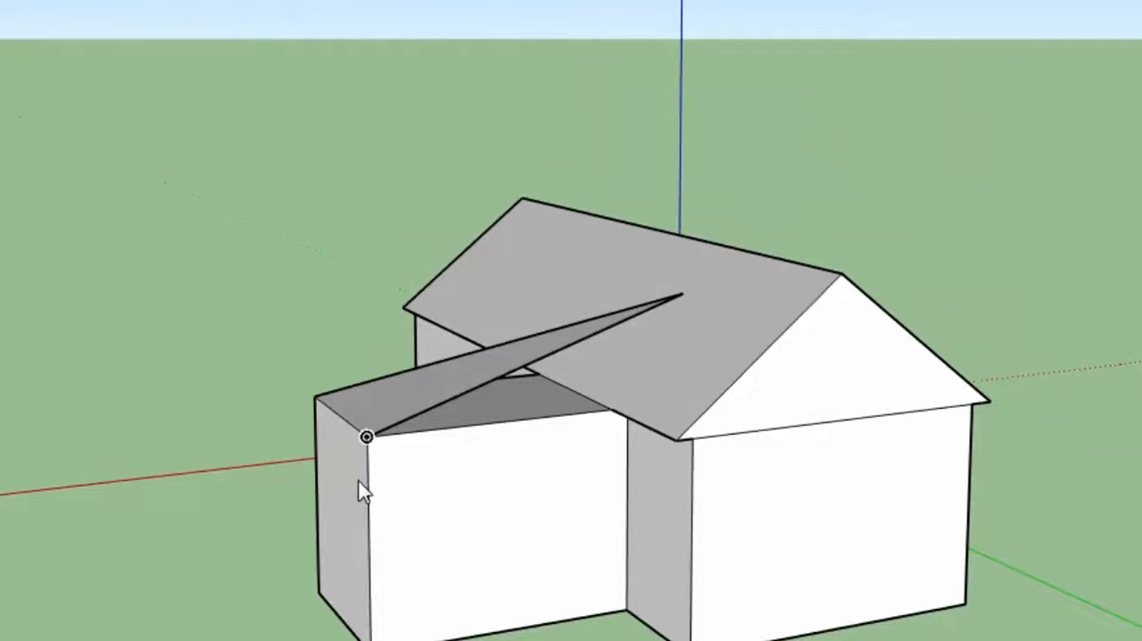
key(ctrl+z)
key(ctrl+z)
- Draw a centre line on the wing's top face from the front edge's midpoint to the main roof, and try to move it
middle_drag(490, 404, 946, 420)
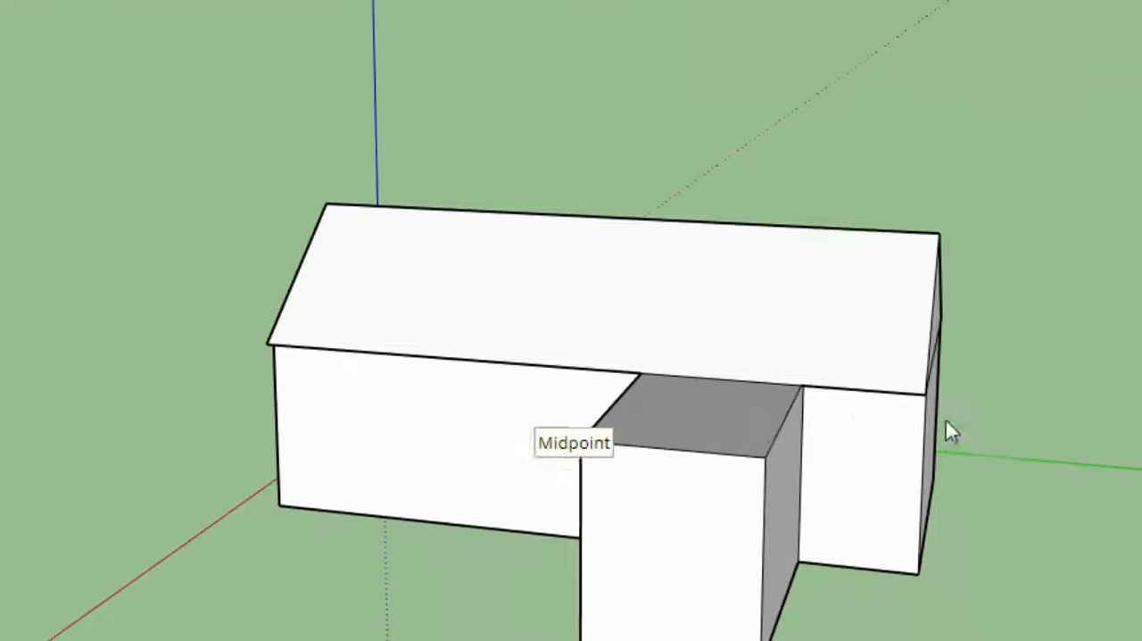
middle_drag(746, 410, 782, 460)
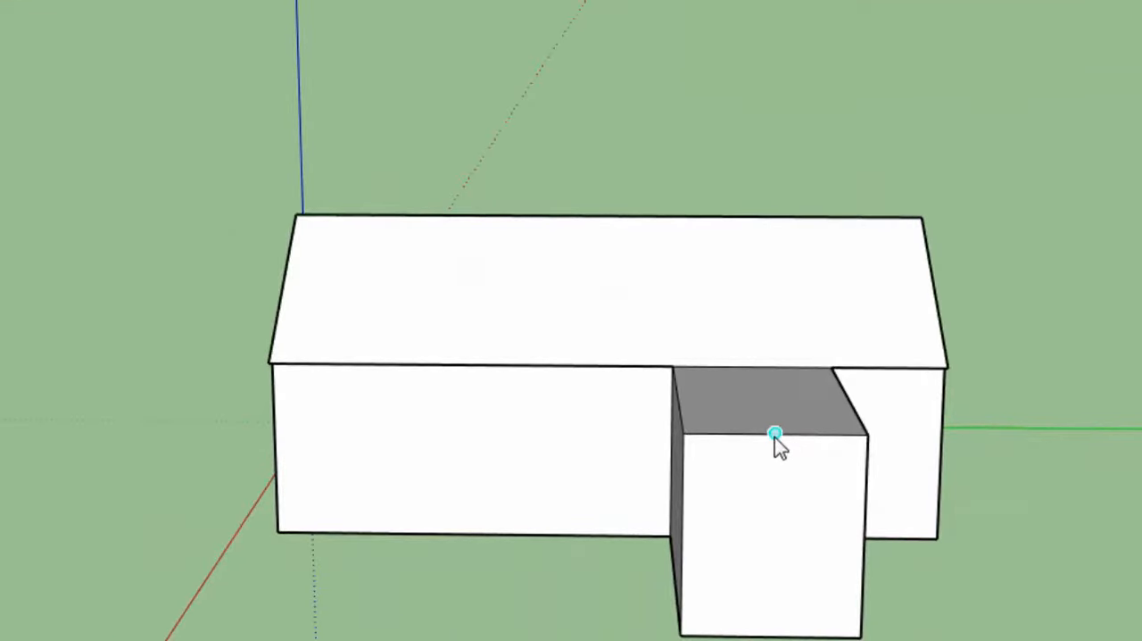
click(775, 433)
click(752, 367)
click(762, 407)
key(Escape)
click(762, 397)
- Draw an upright rectangle standing on the upper front edge of the wing, across its full width
middle_drag(739, 398, 1048, 406)
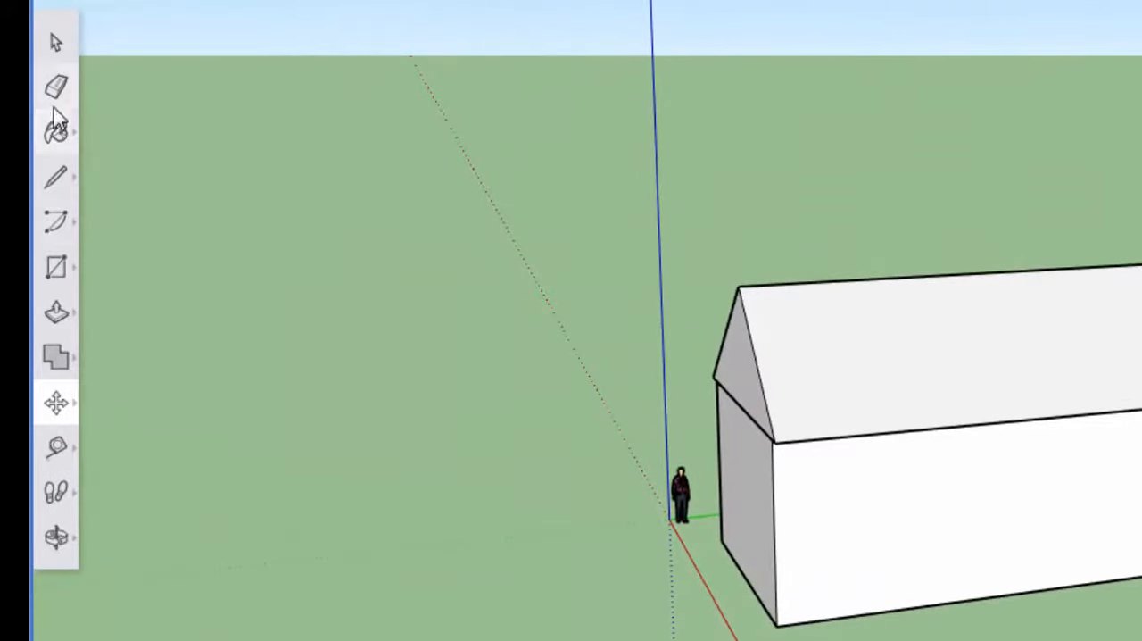
click(63, 268)
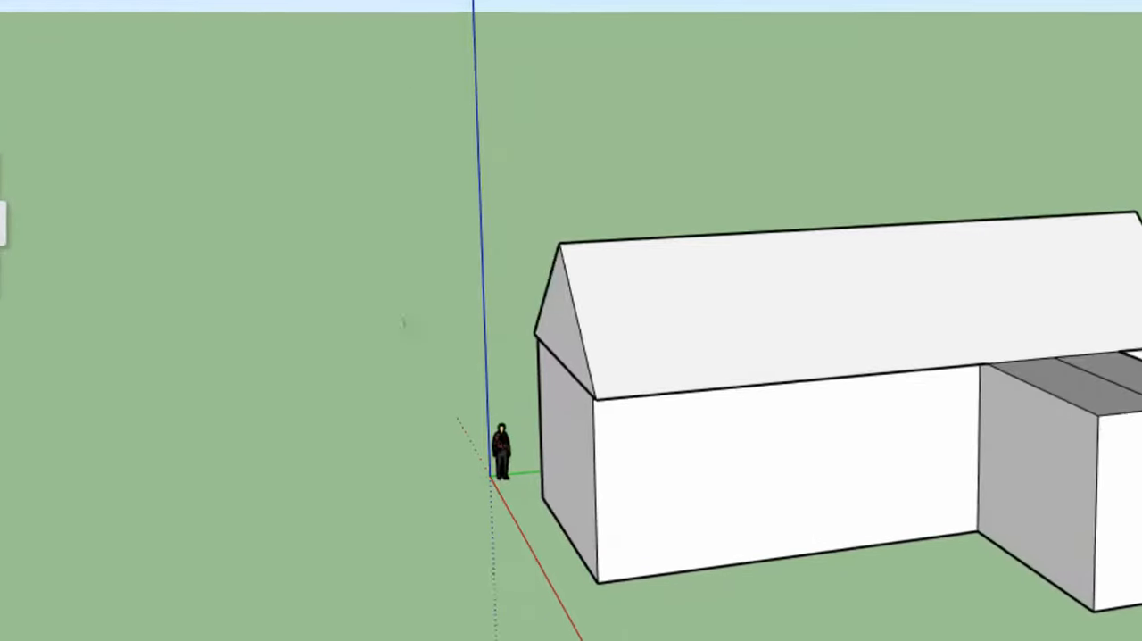
click(748, 332)
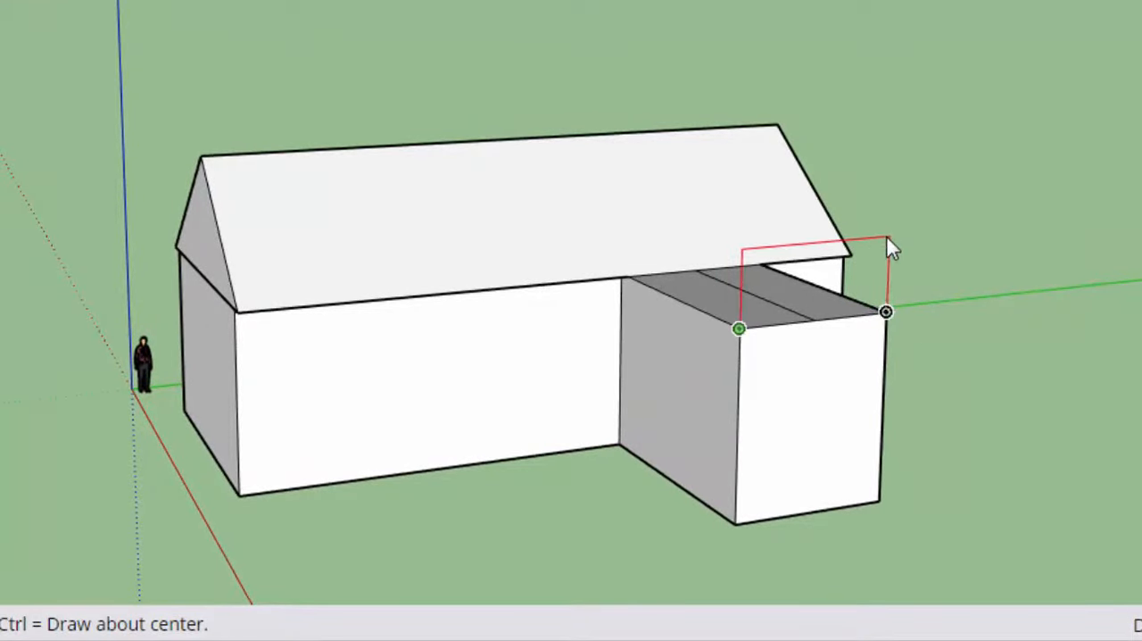
click(889, 205)
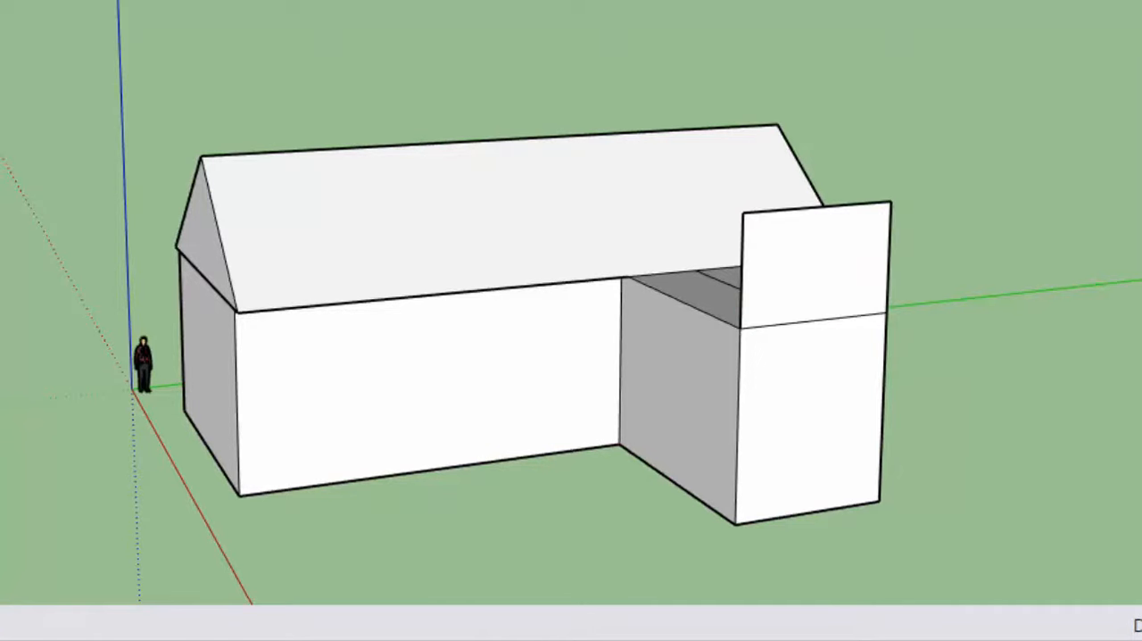
- Draw a vertical centre line on the upright rectangle and two diagonals from its lower corners to the upper edge's midpoint
click(825, 318)
click(821, 207)
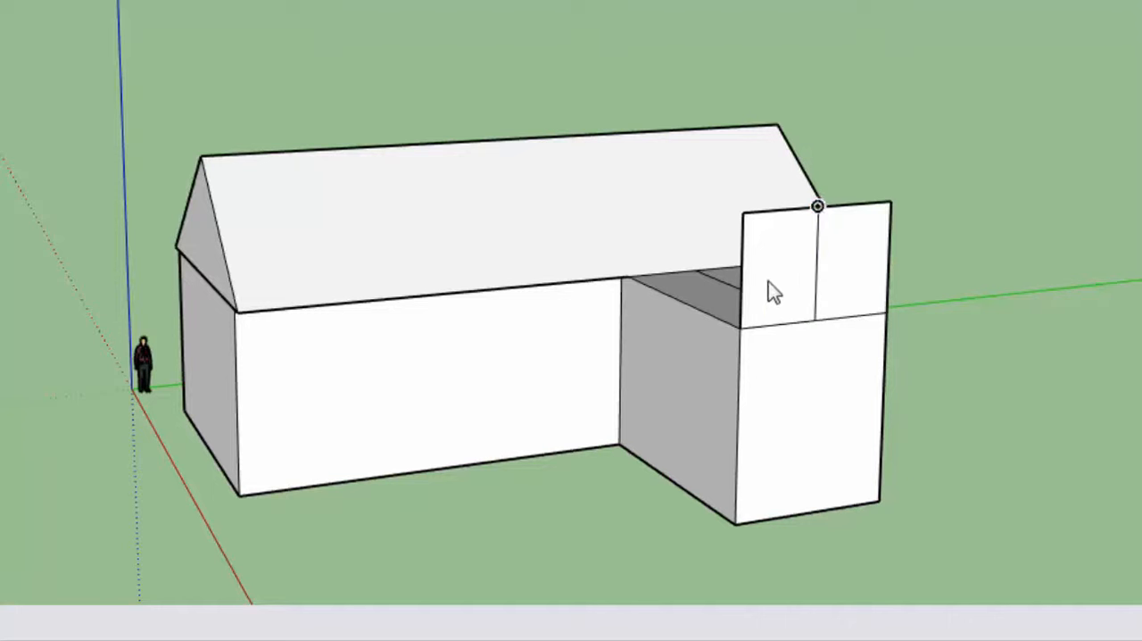
click(739, 328)
click(819, 208)
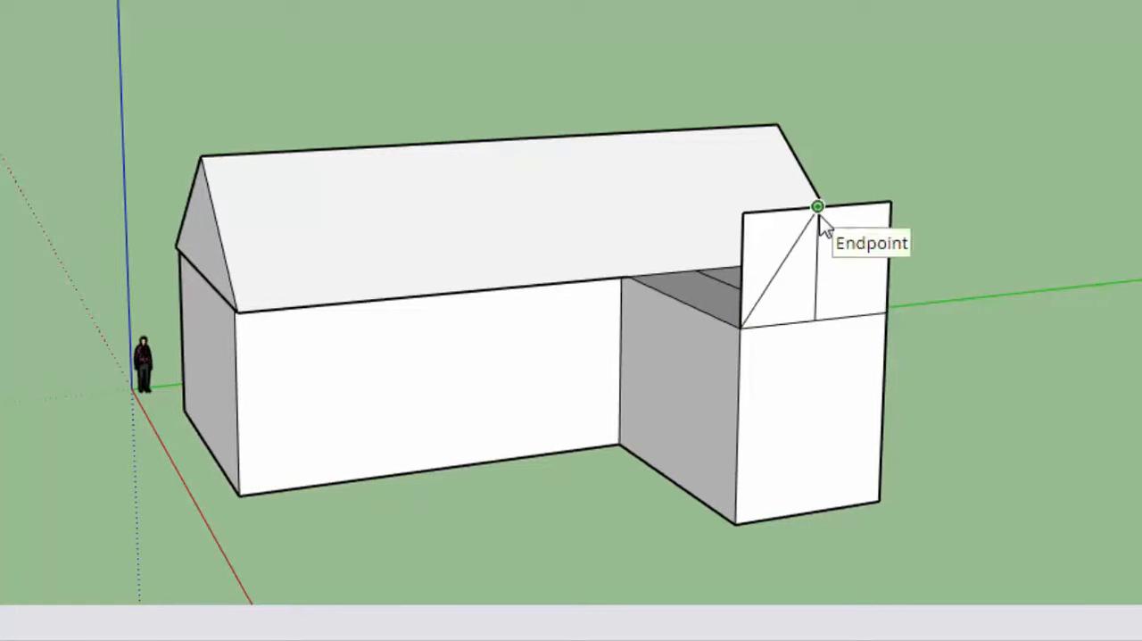
click(884, 312)
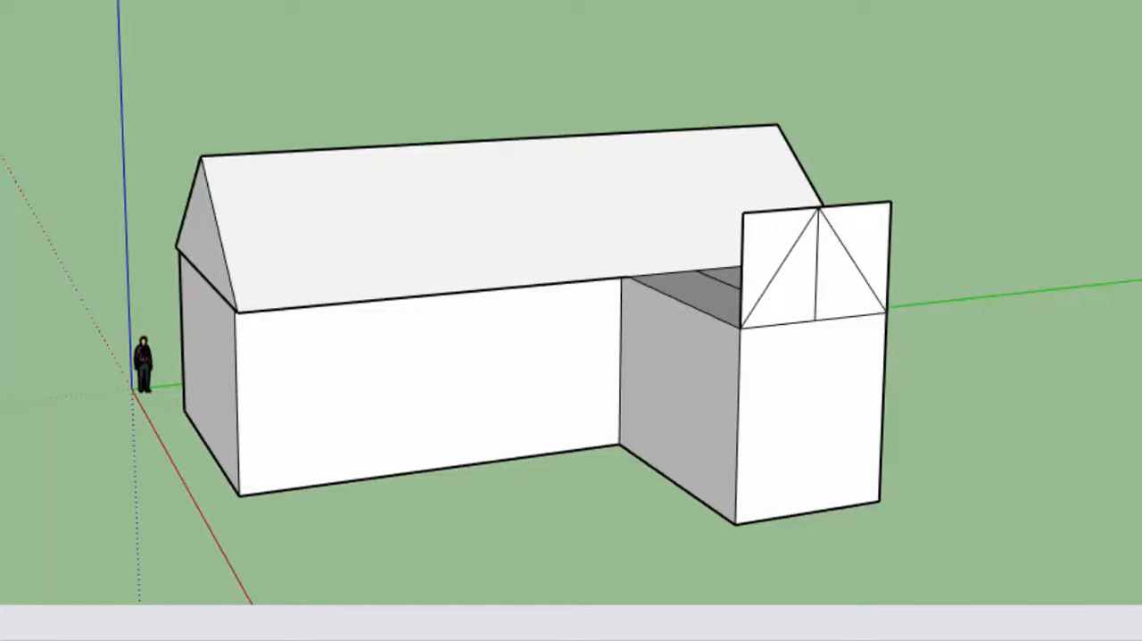
- Erase the upright rectangle's outer edges and centre line, leaving only the triangular gable above the wing
key(e)
mouse_move(740, 267)
mouse_down()
mouse_move(752, 217)
mouse_move(768, 210)
mouse_up()
click(815, 282)
mouse_move(866, 217)
mouse_down()
mouse_move(895, 229)
mouse_move(913, 284)
mouse_up()
- Push/Pull the wing's triangular gable back into the main roof to form the wing's pitched roof
mouse_move(909, 278)
middle_down()
mouse_move(1043, 300)
mouse_move(800, 301)
mouse_move(699, 248)
mouse_move(893, 241)
mouse_move(1027, 268)
middle_up()
click(78, 301)
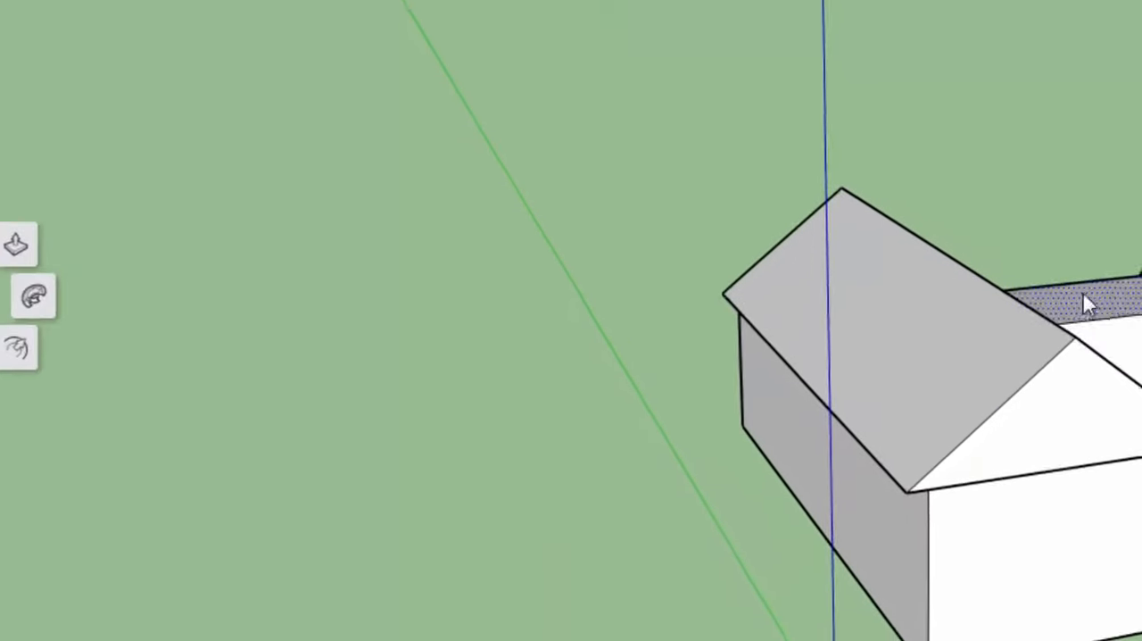
click(1050, 213)
click(498, 304)
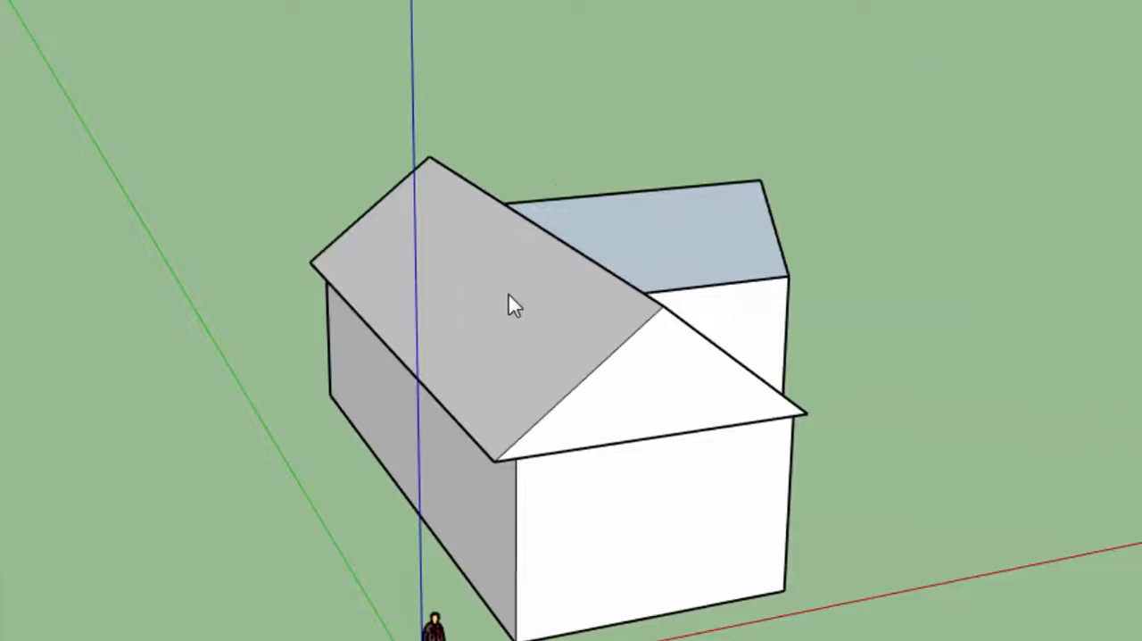
- Draw a line between the wing's upper front corners to close the open triangular gable face
middle_drag(509, 303, 283, 449)
middle_drag(693, 439, 171, 433)
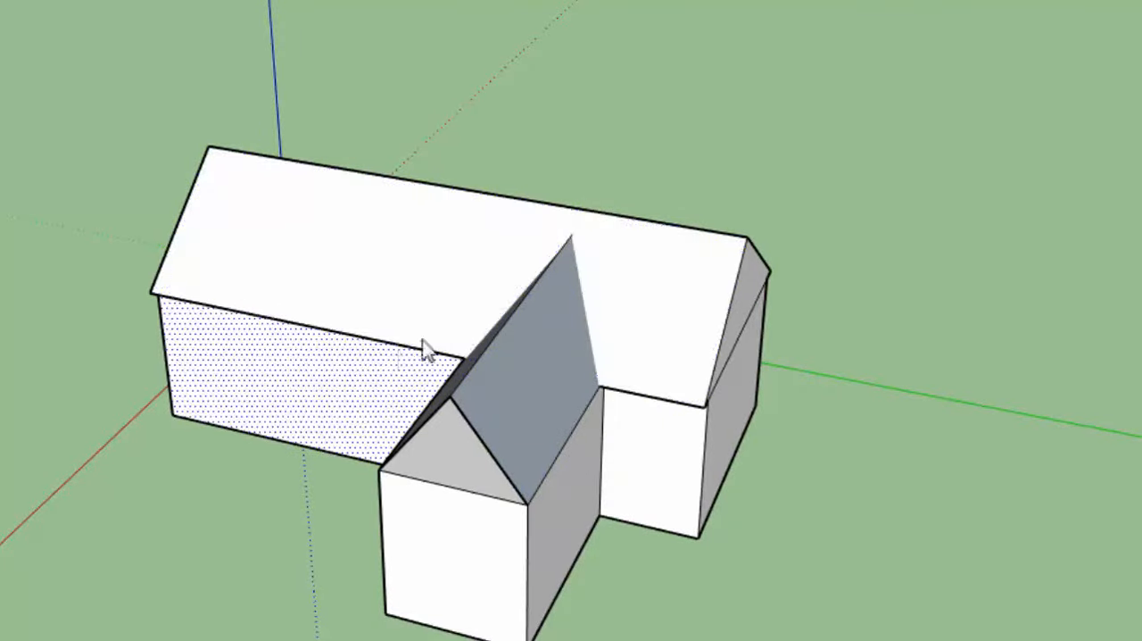
middle_drag(592, 274, 485, 298)
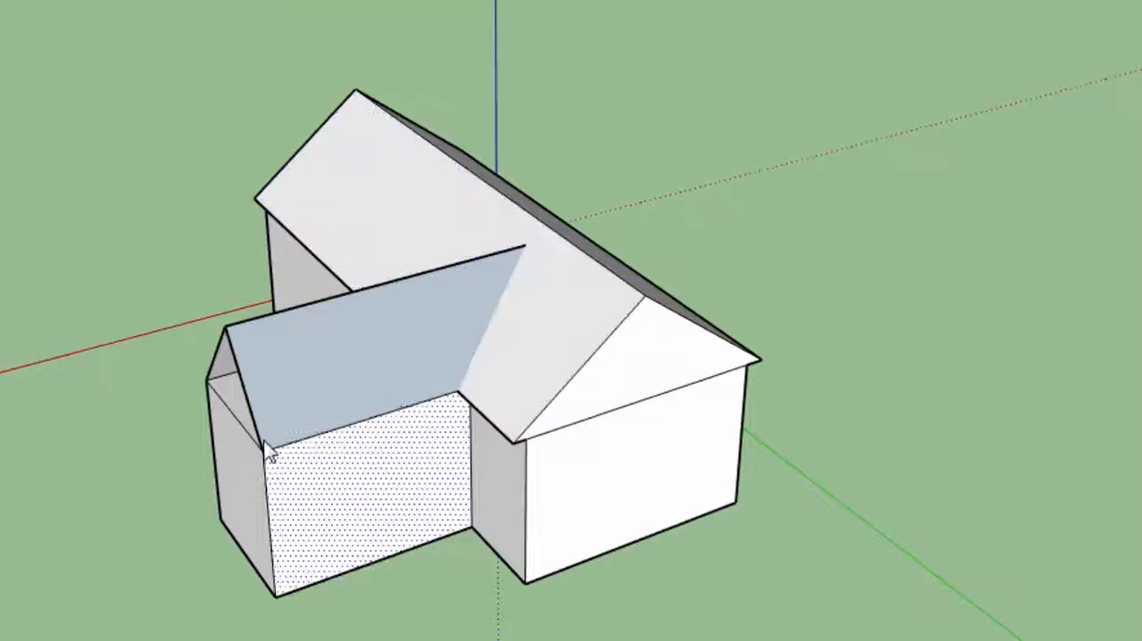
middle_drag(178, 418, 482, 352)
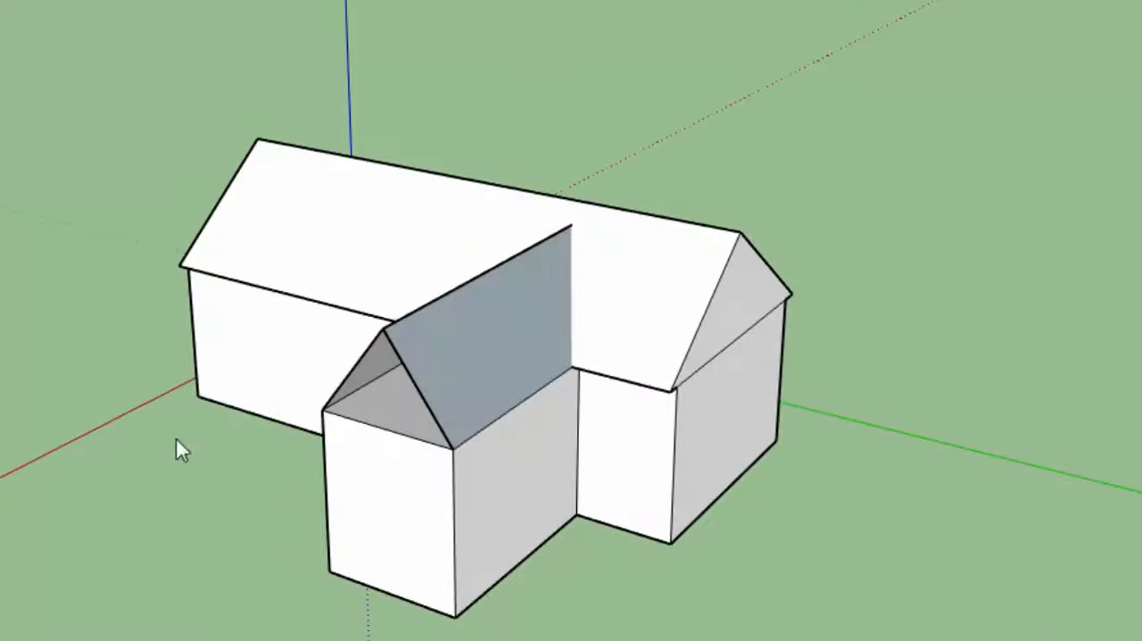
middle_drag(378, 393, 377, 361)
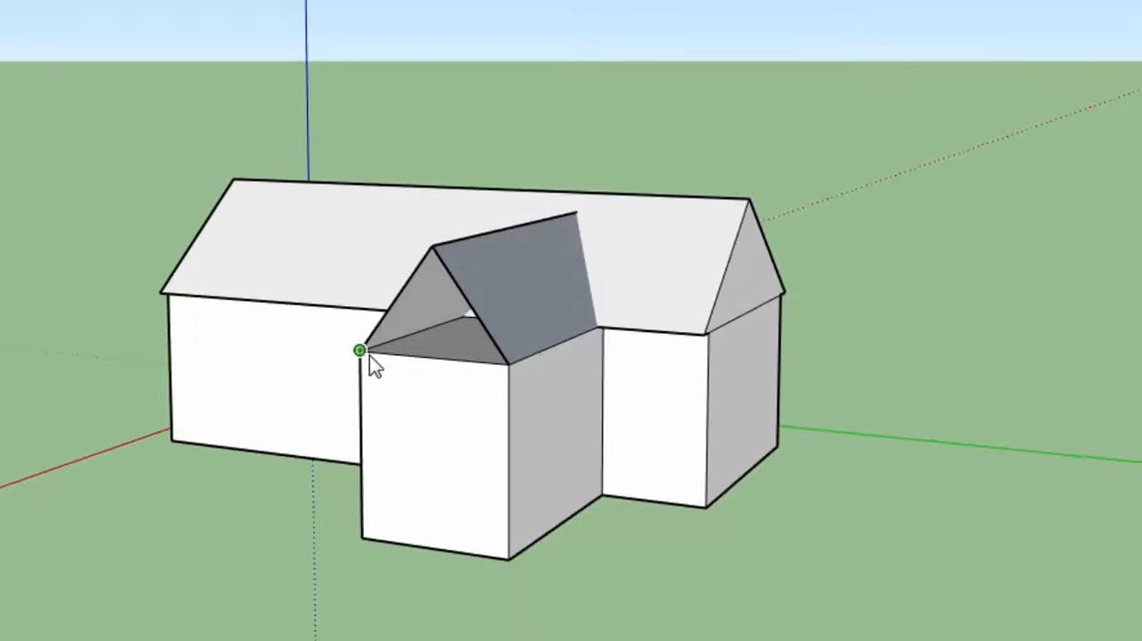
click(507, 365)
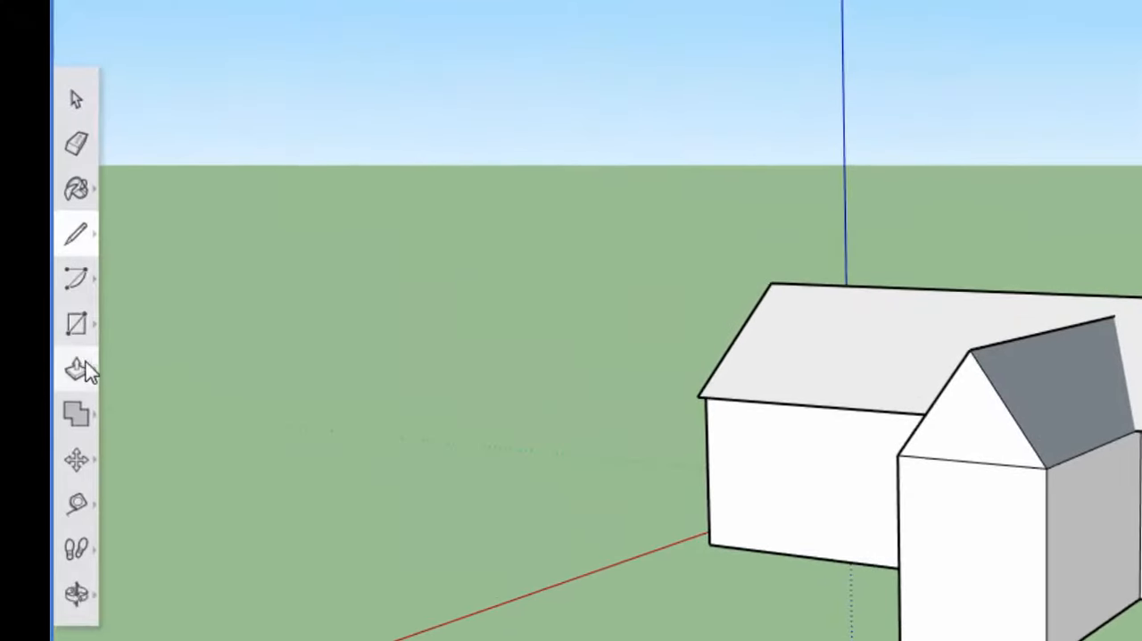
- Push/Pull the wing's gable slightly forward and one side wall inward under the roof to form overhanging eaves
click(81, 367)
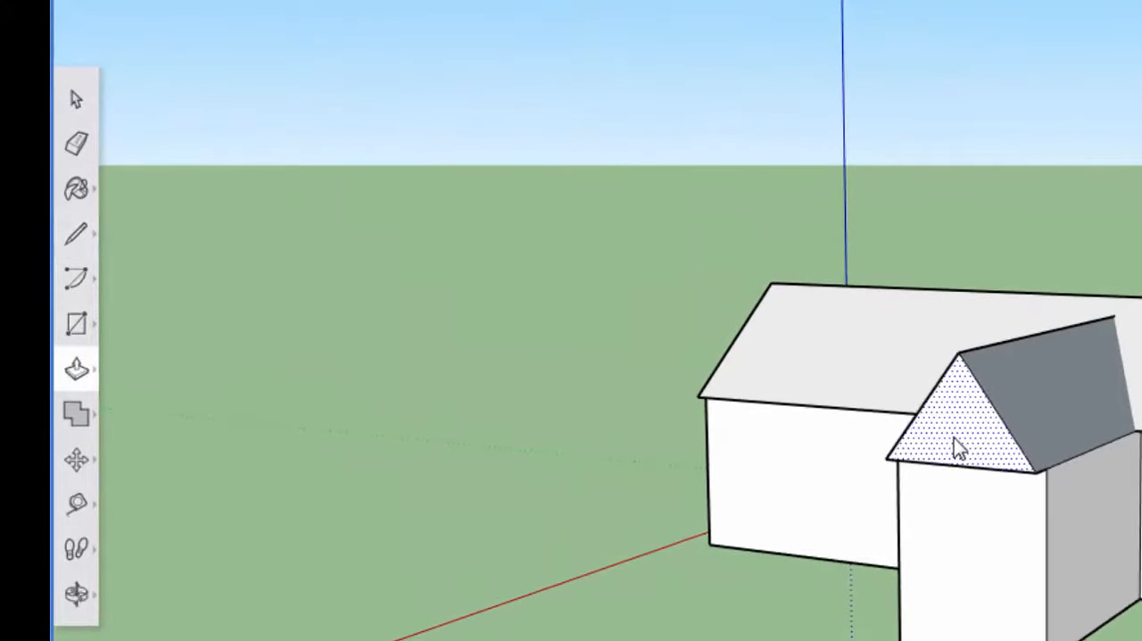
drag(859, 436, 853, 436)
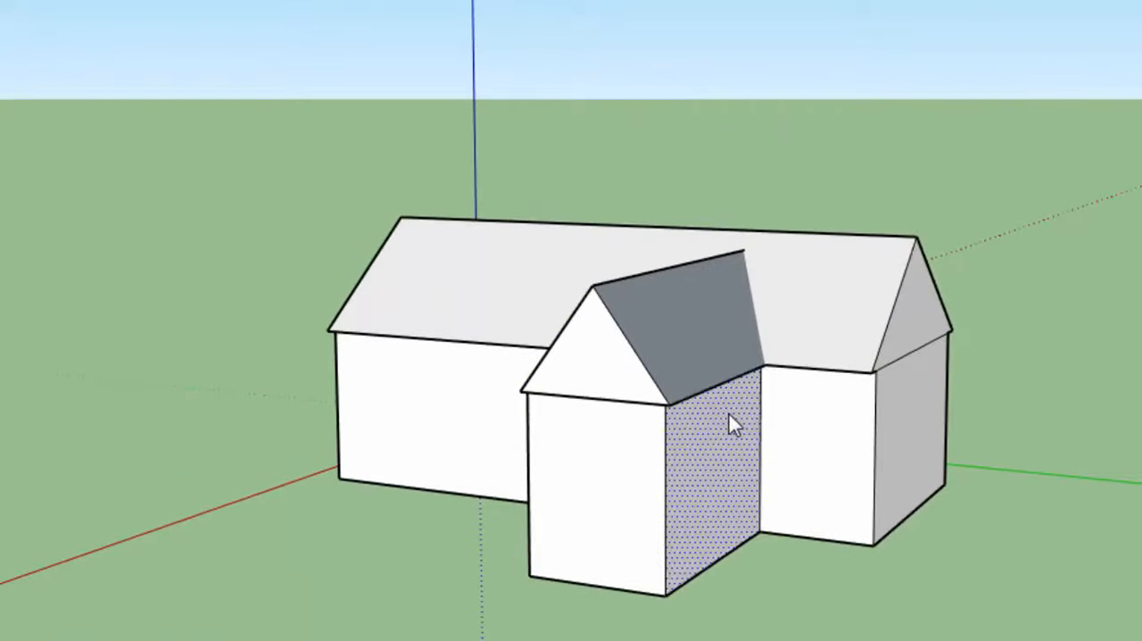
middle_drag(766, 523, 927, 503)
drag(749, 454, 759, 450)
scroll(834, 430, up, 1)
middle_drag(835, 430, 433, 392)
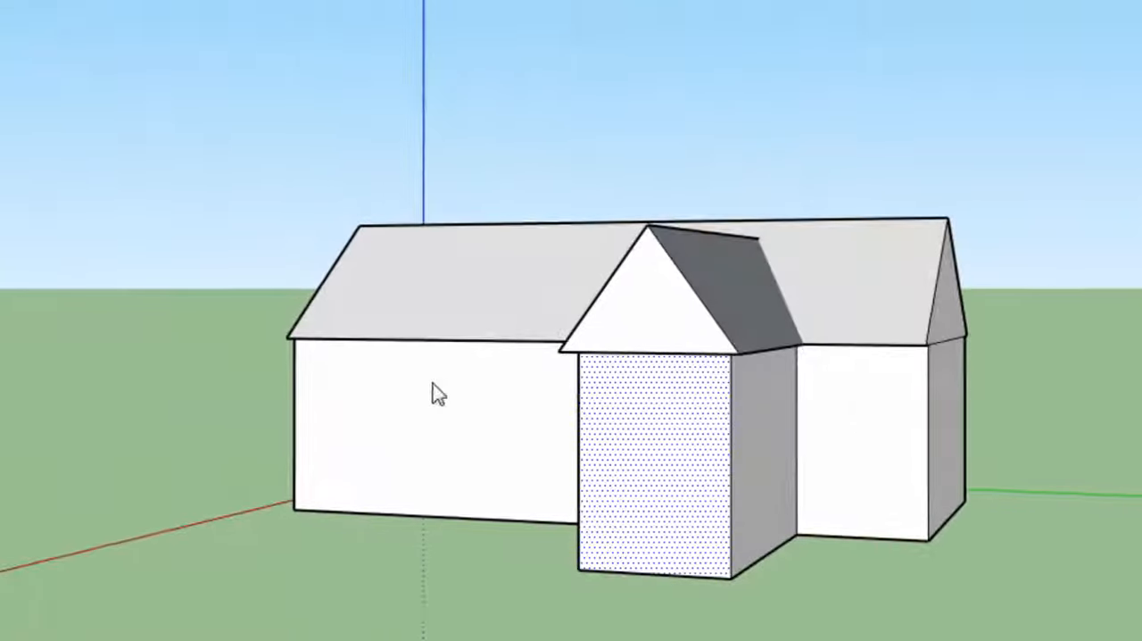
middle_drag(670, 454, 937, 454)
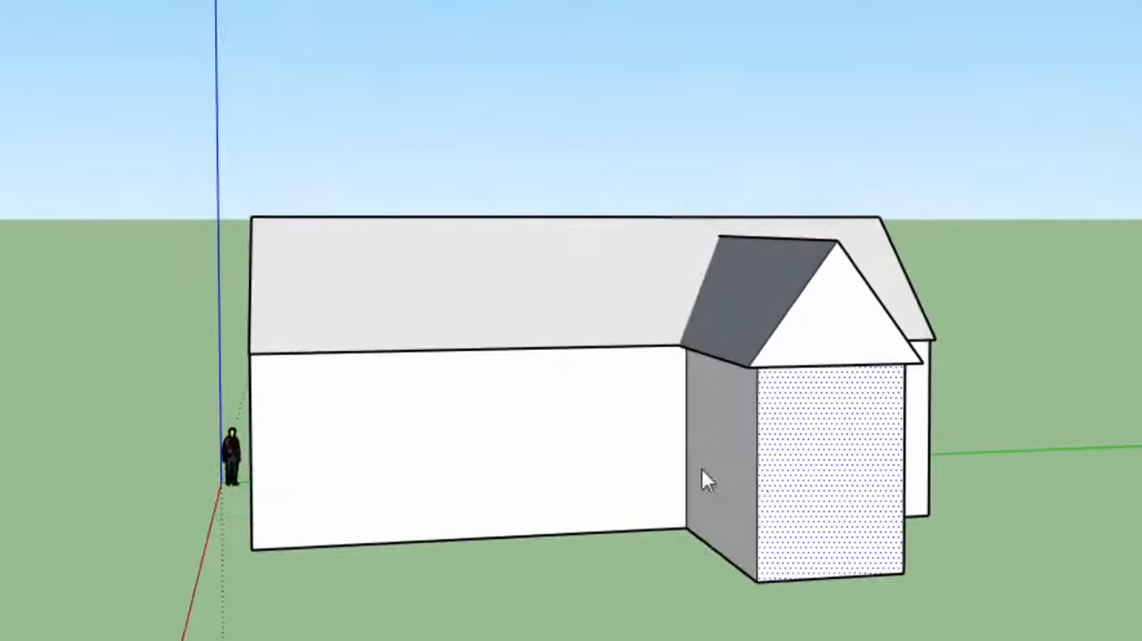
middle_drag(639, 443, 456, 572)
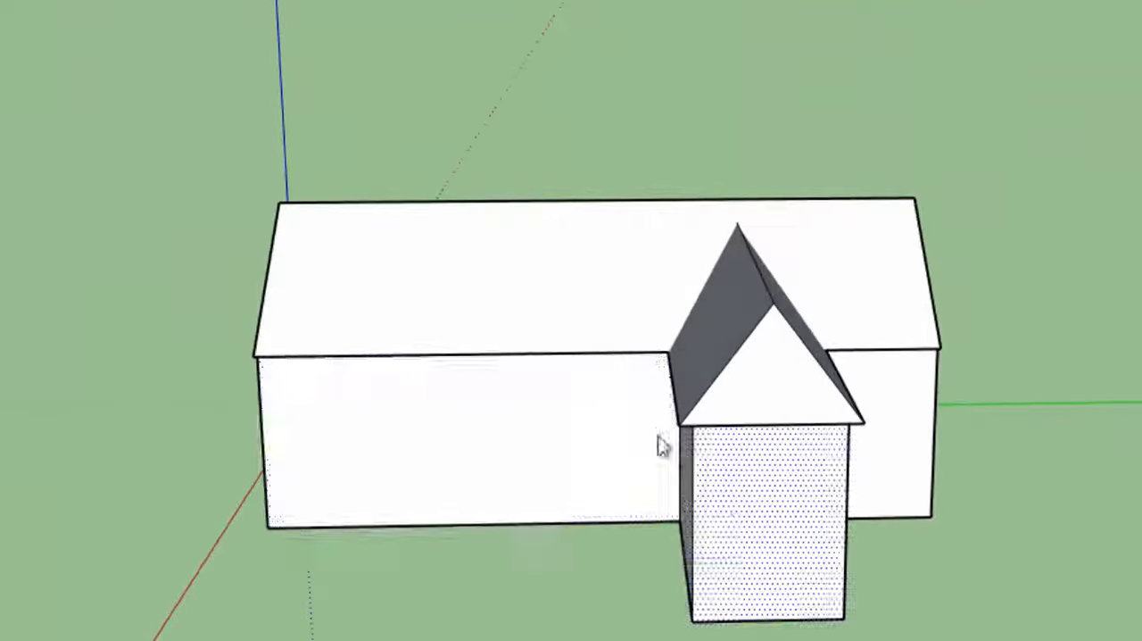
middle_drag(884, 473, 408, 548)
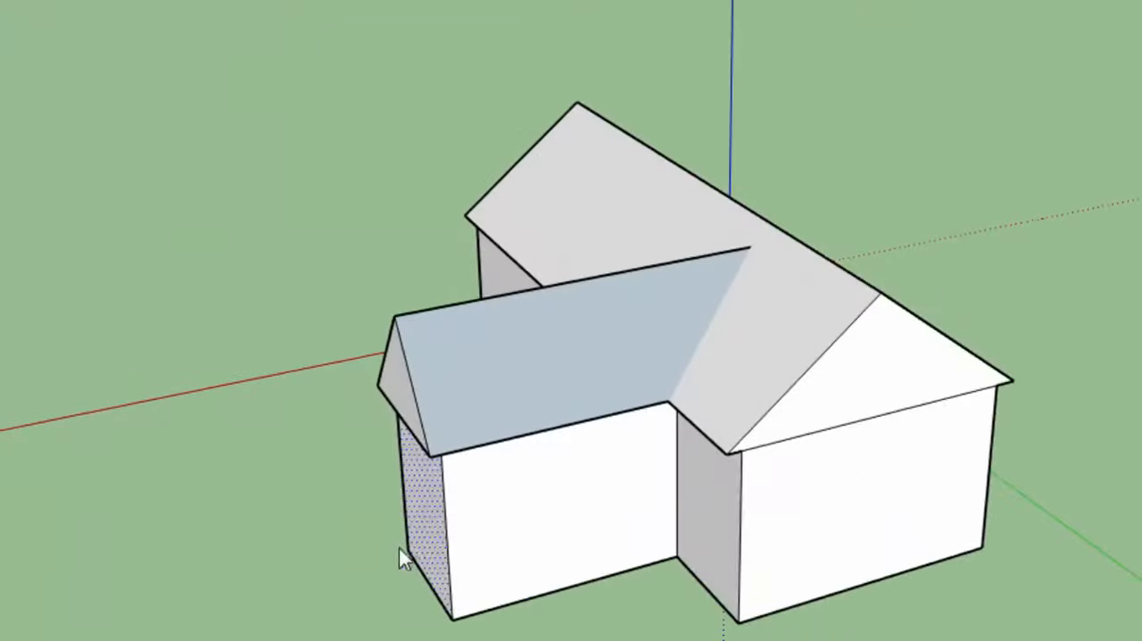
middle_drag(278, 552, 482, 482)
click(62, 347)
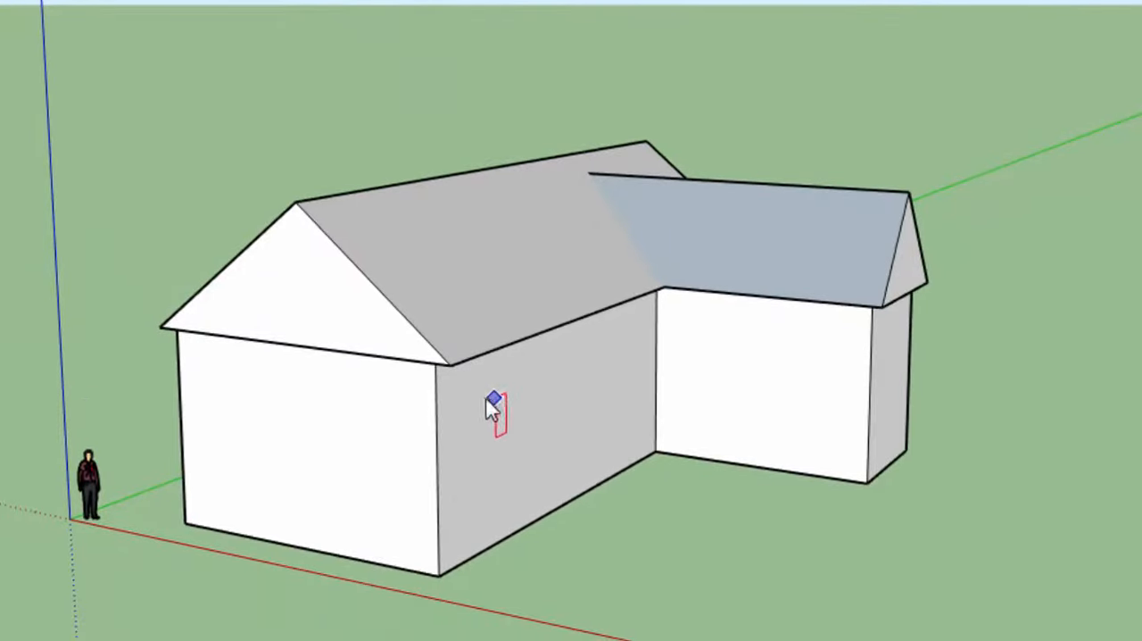
click(525, 465)
click(539, 410)
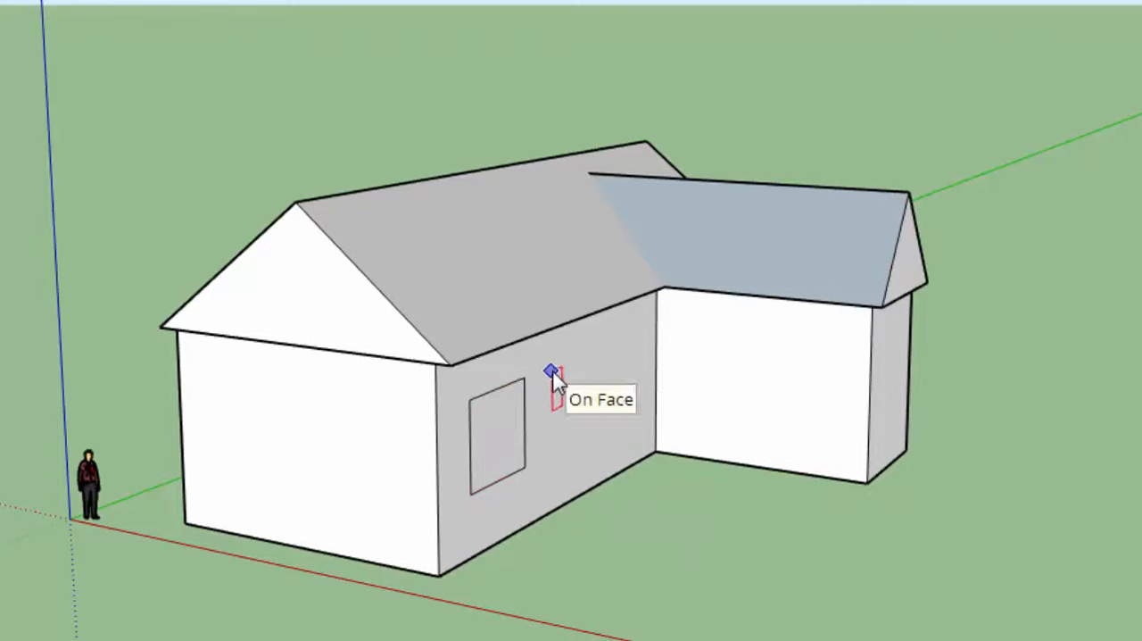
click(614, 427)
middle_drag(625, 454, 412, 449)
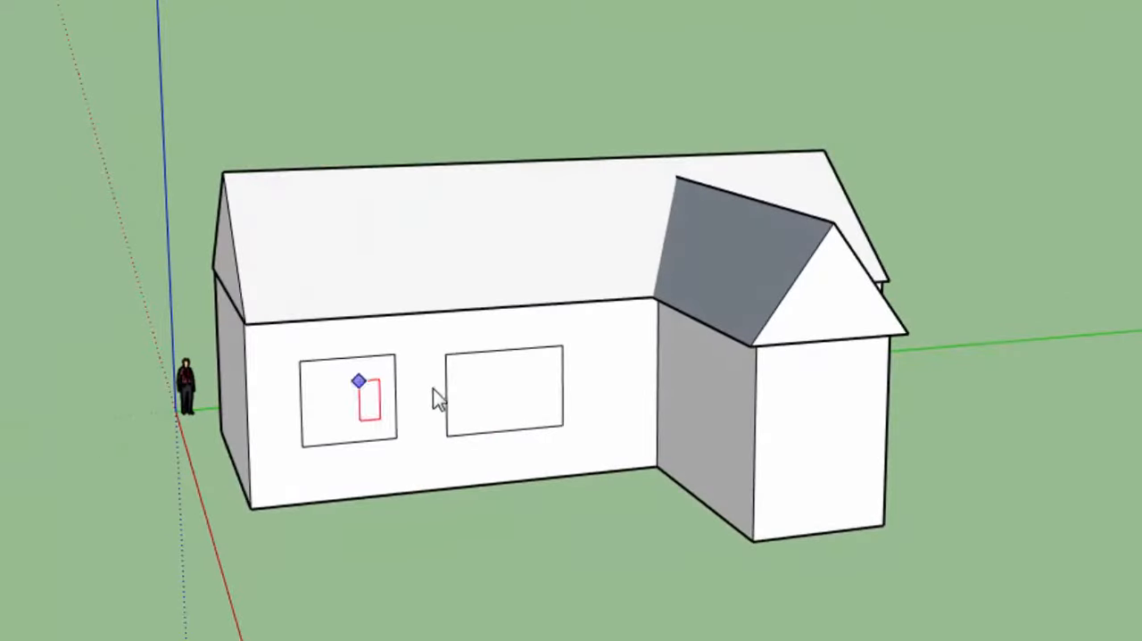
scroll(408, 359, up, 3)
scroll(511, 358, up, 3)
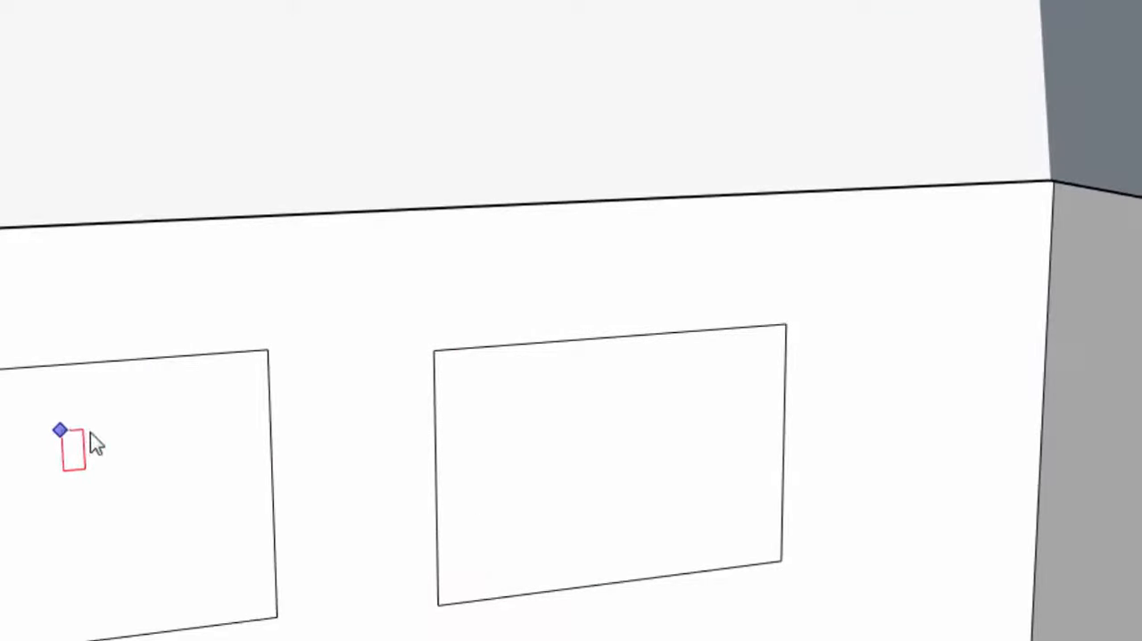
key(ctrl+z)
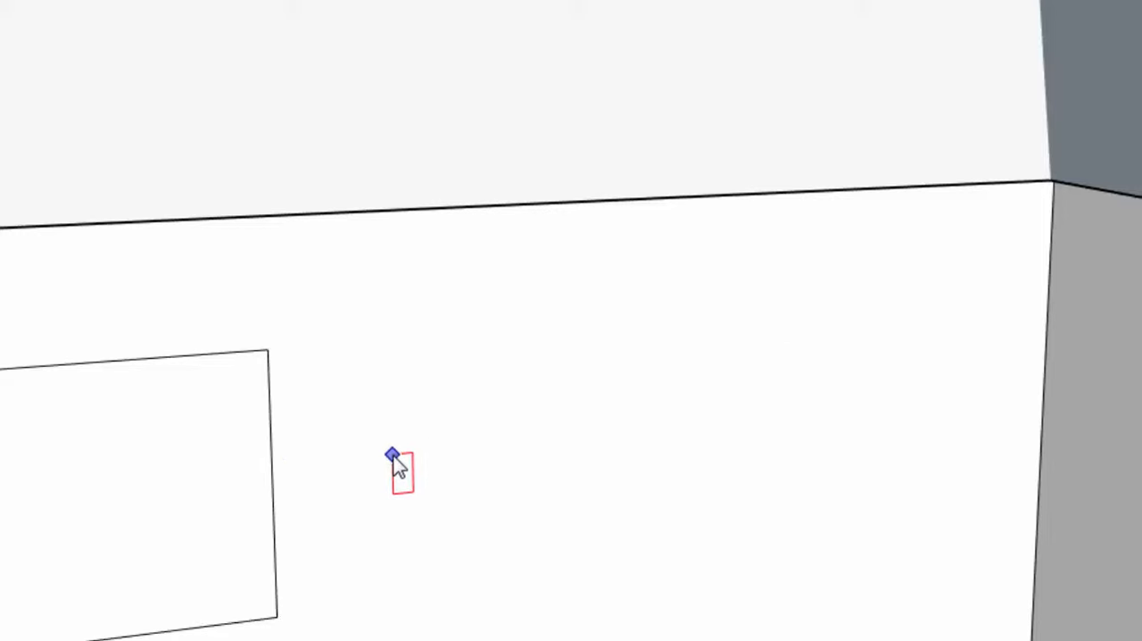
key(ctrl+z)
- Draw a long rectangle across the main house's front wall and divide it with smaller rectangles into three upright window outlines with gaps
scroll(458, 452, down, 8)
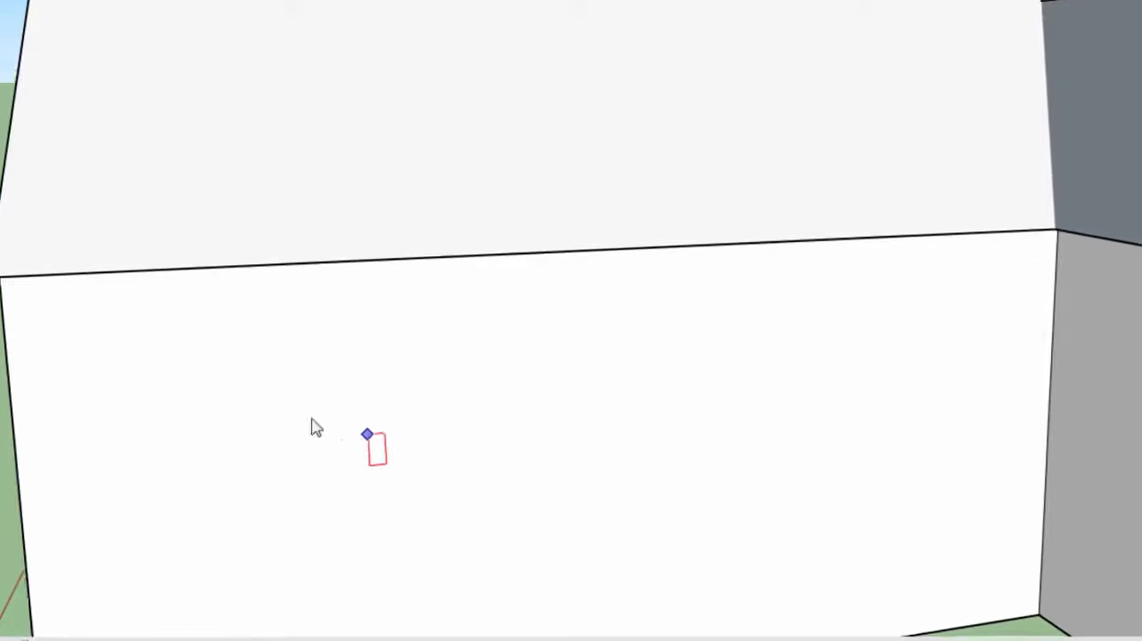
scroll(241, 395, down, 3)
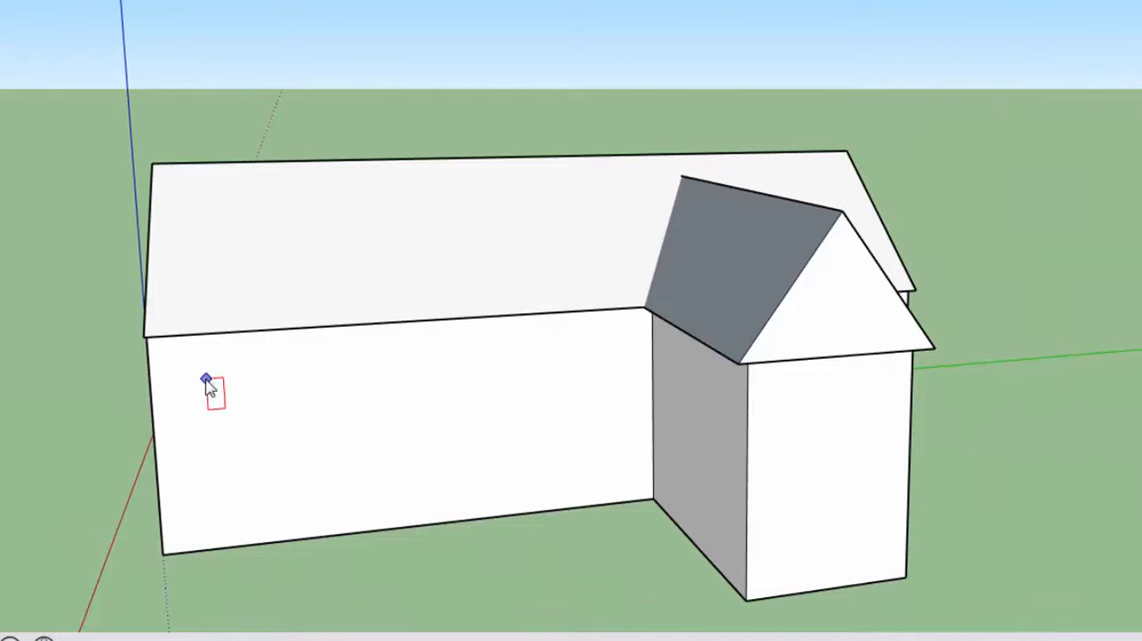
click(197, 373)
click(618, 467)
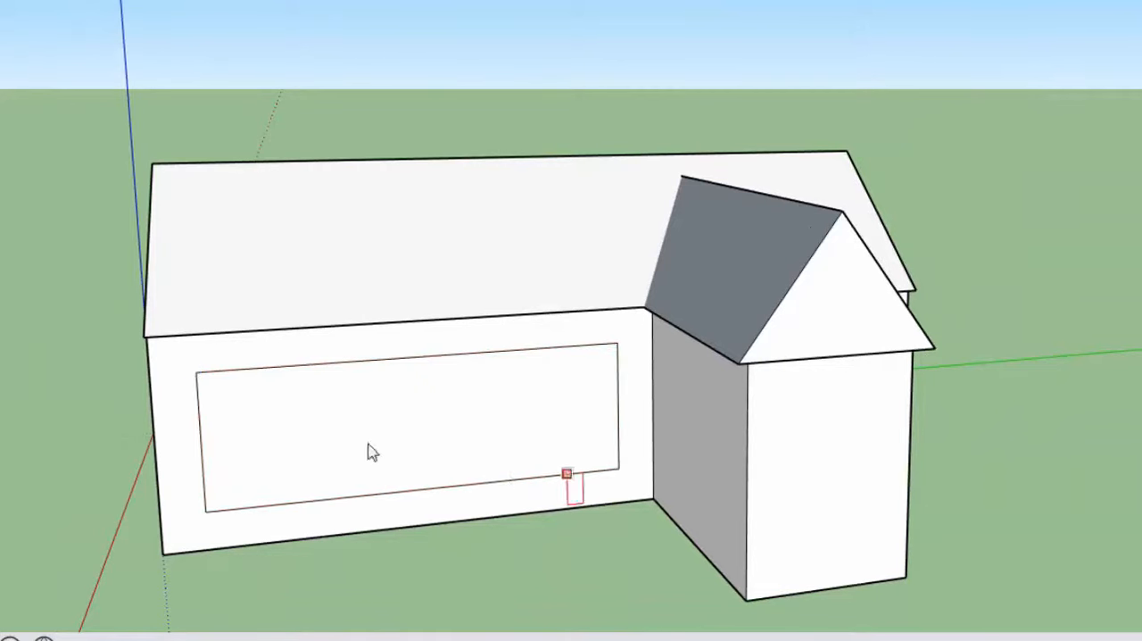
click(298, 501)
click(436, 489)
click(488, 351)
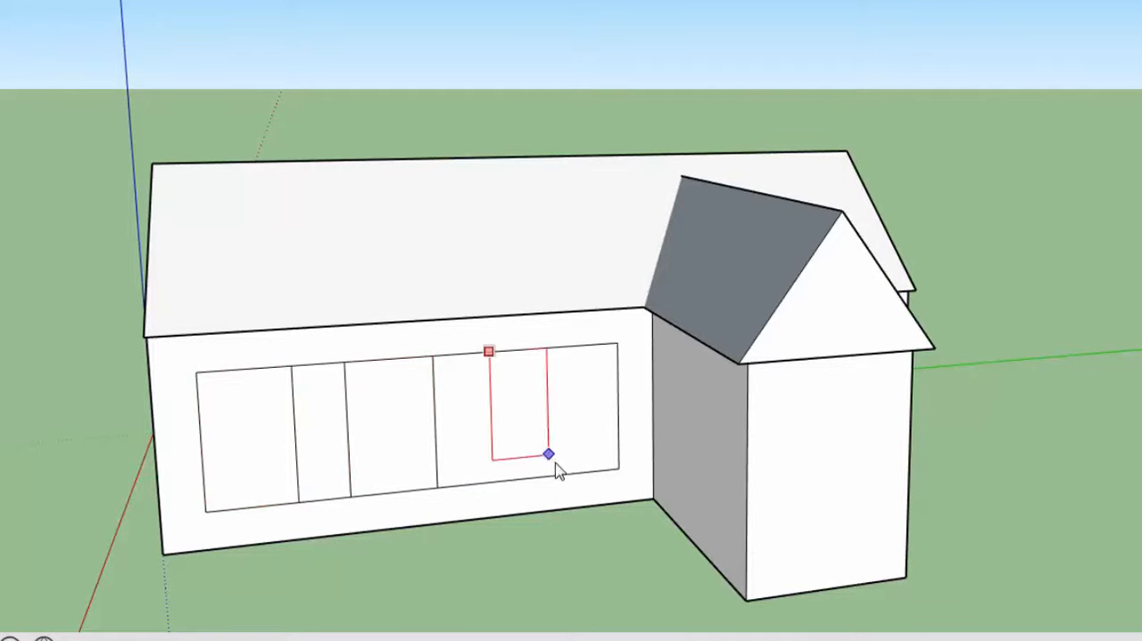
click(573, 474)
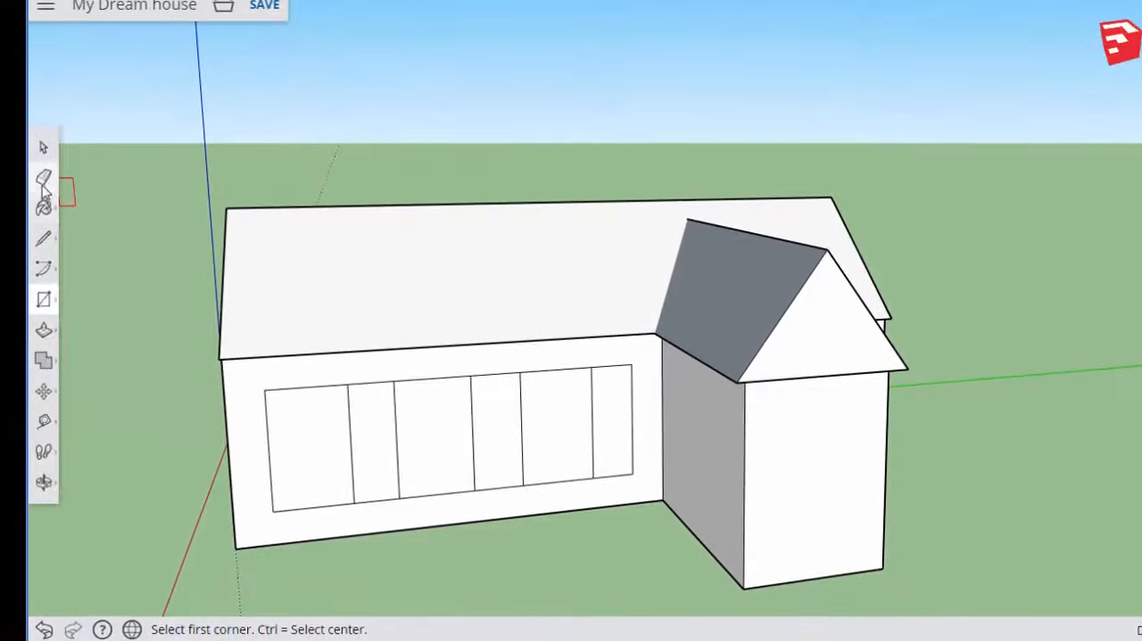
- Erase the leftover lines of the long rectangle between and beside the windows, leaving three separate window outlines on the front wall
click(43, 180)
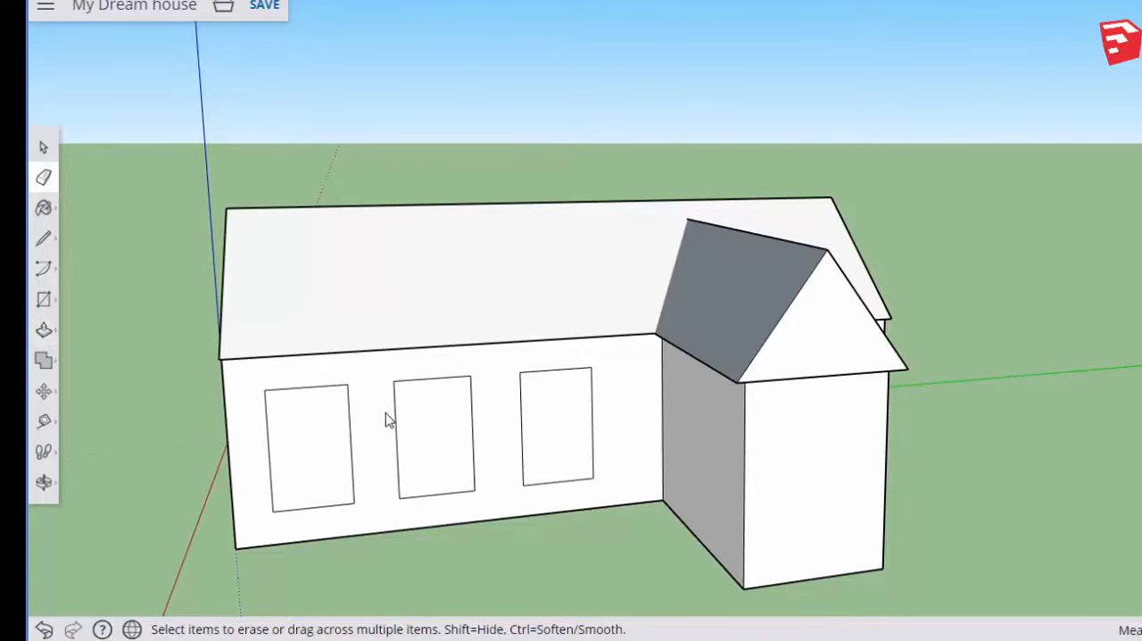
middle_drag(386, 419, 250, 428)
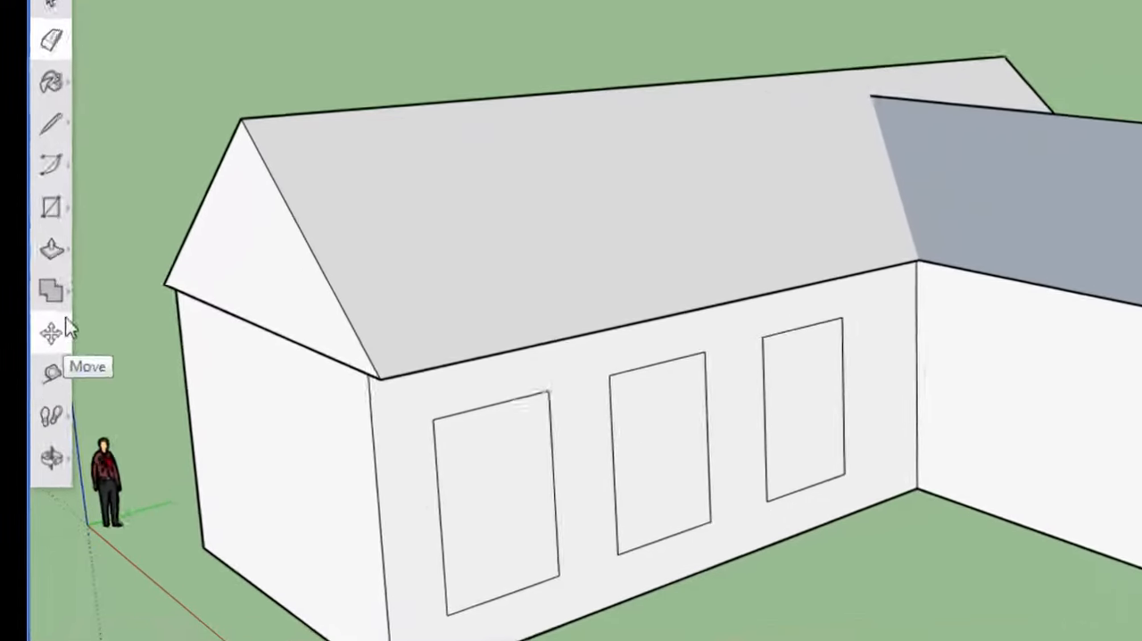
- Offset the outlines of all three front-wall windows slightly inward to create narrow frames
click(43, 330)
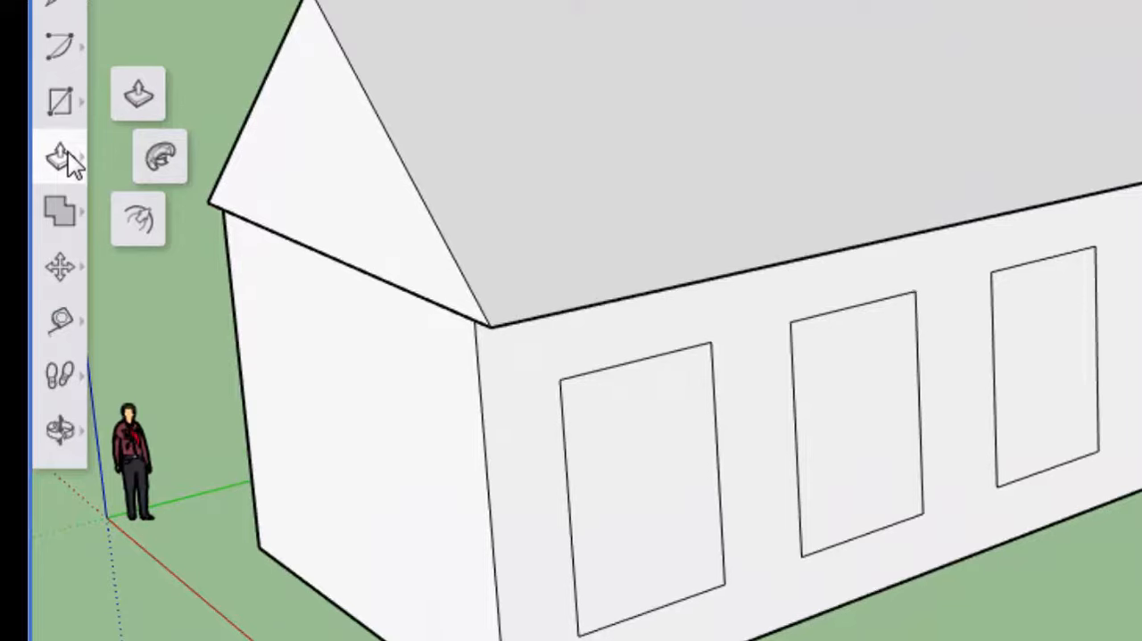
click(138, 218)
click(561, 436)
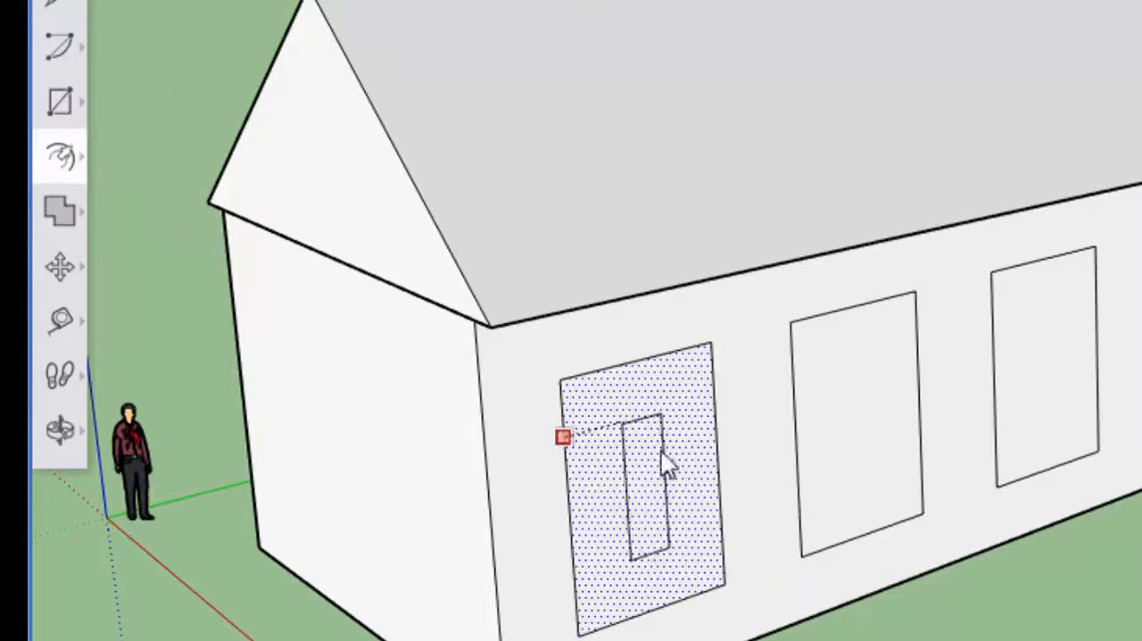
click(573, 401)
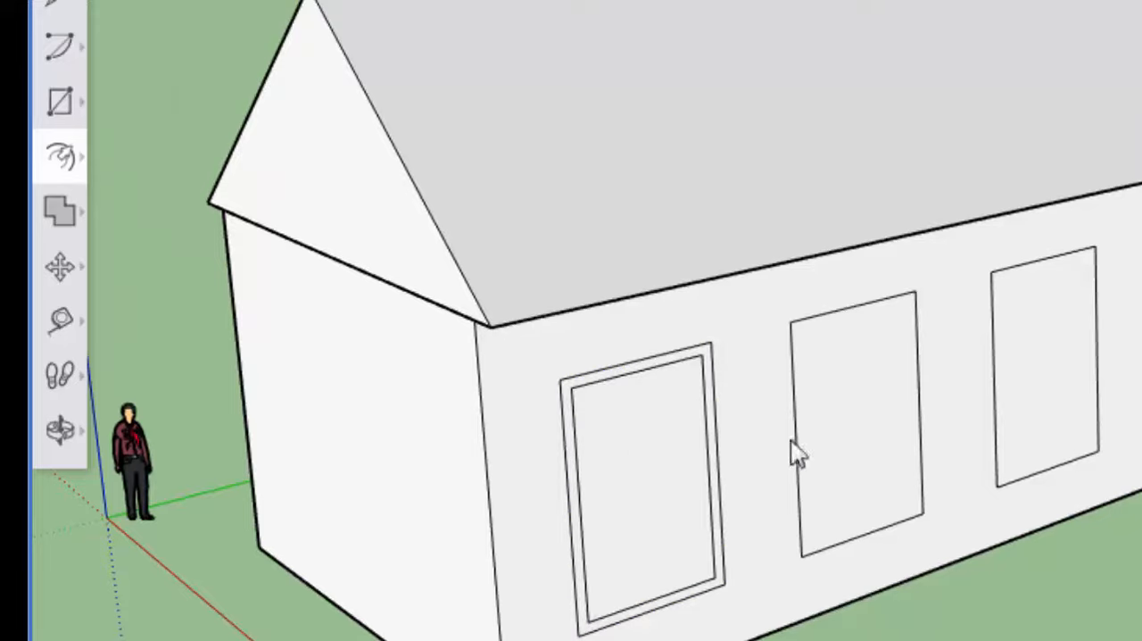
click(918, 415)
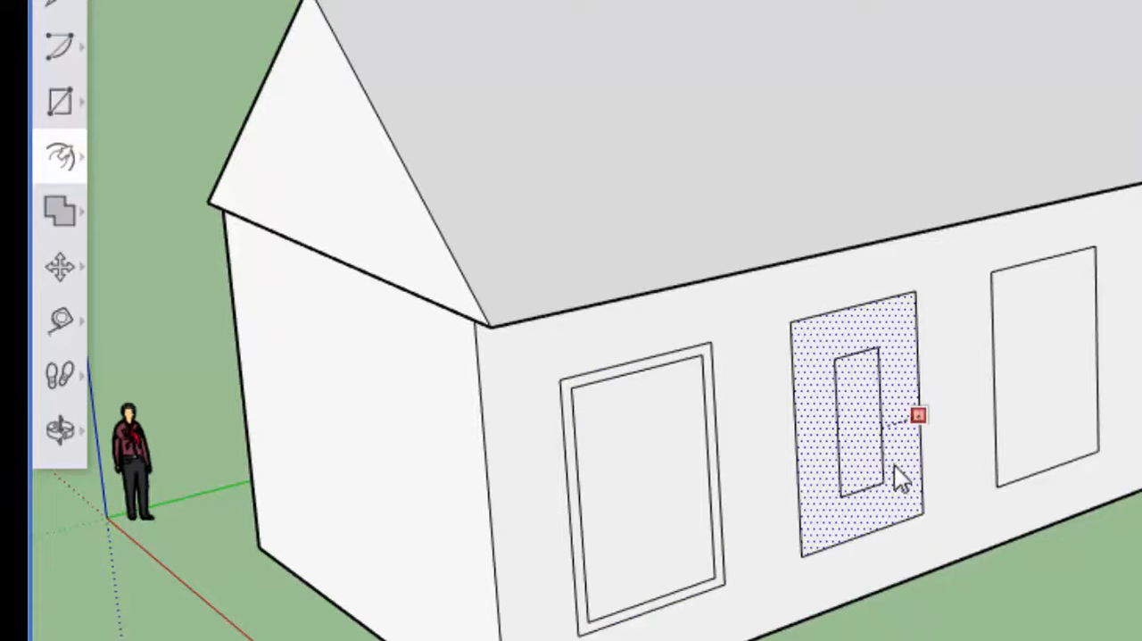
click(793, 487)
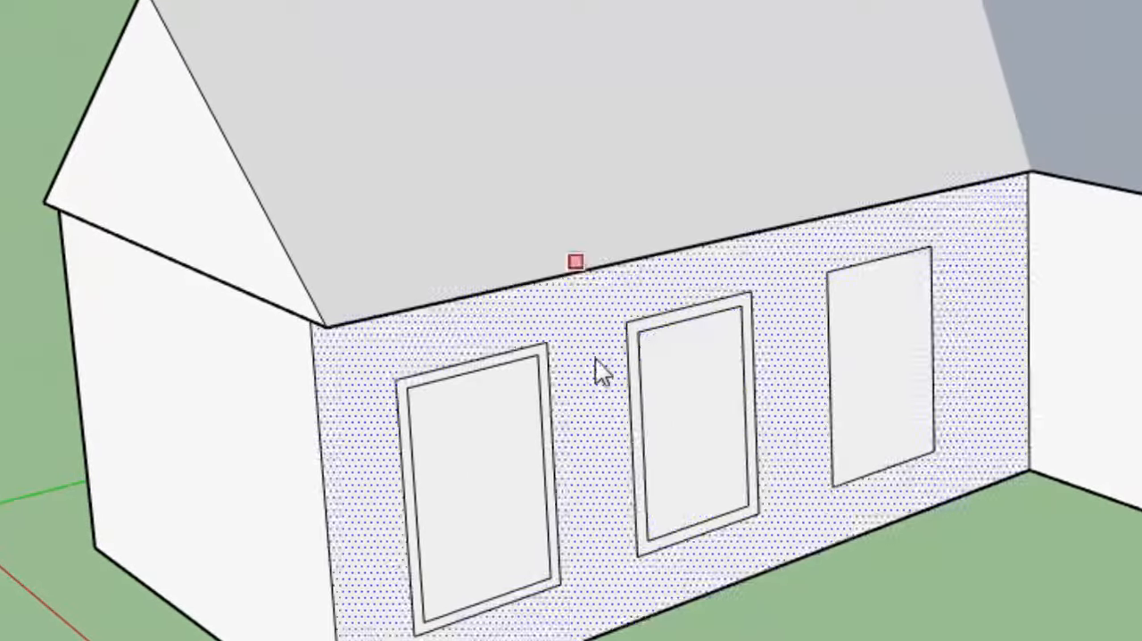
click(875, 342)
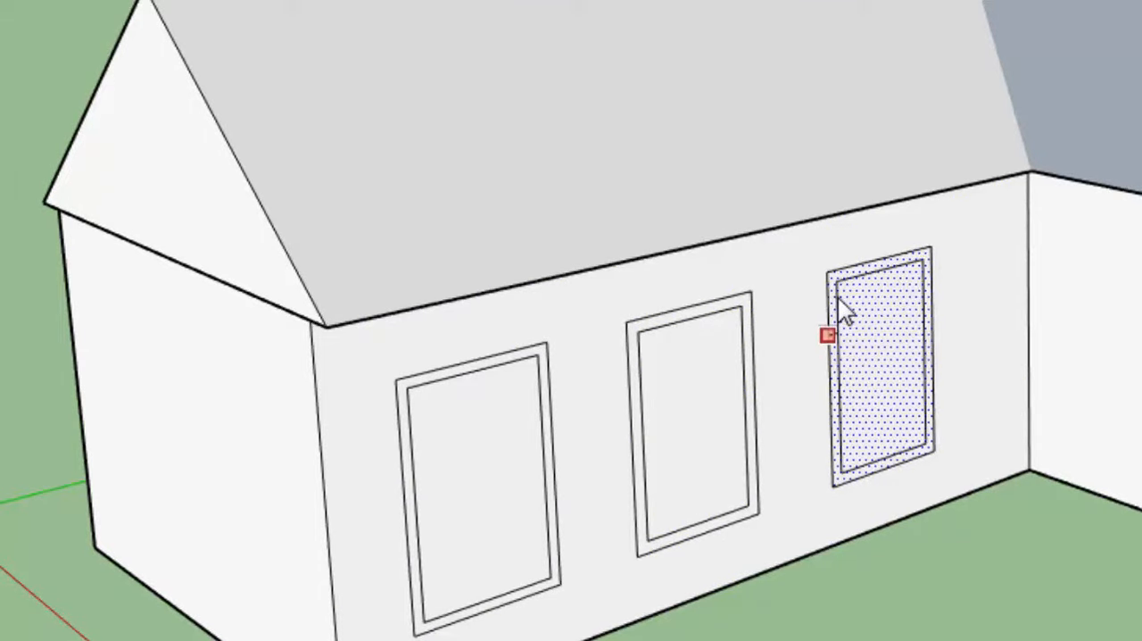
click(837, 298)
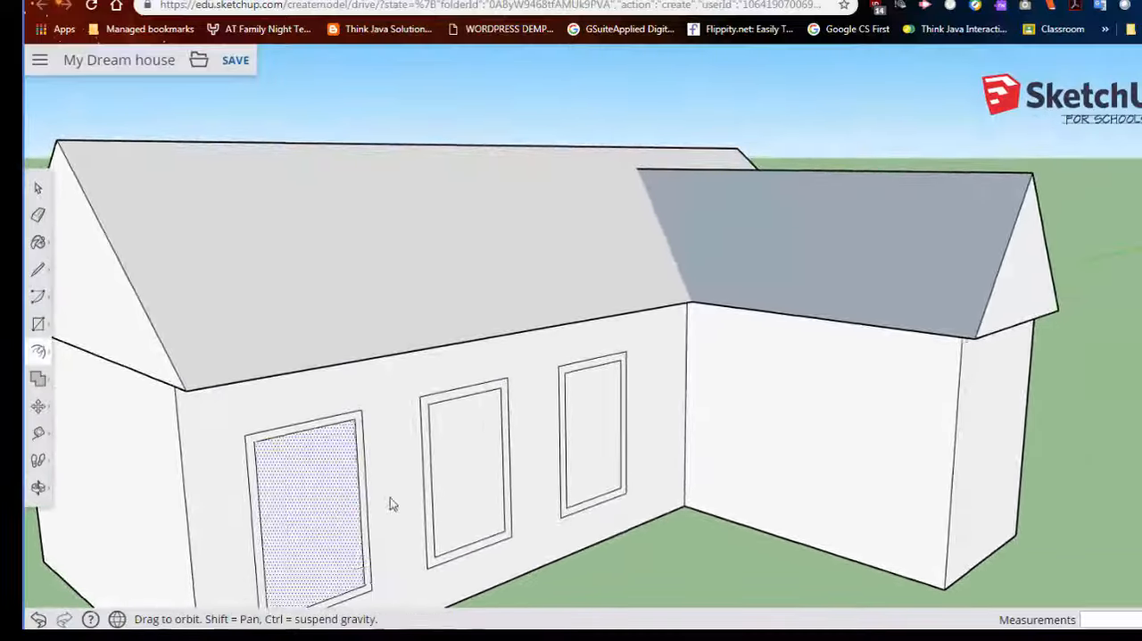
- Select the frame face of the window nearest the house's front corner and Push/Pull it slightly out from the wall
middle_drag(390, 502, 496, 395)
key(f)
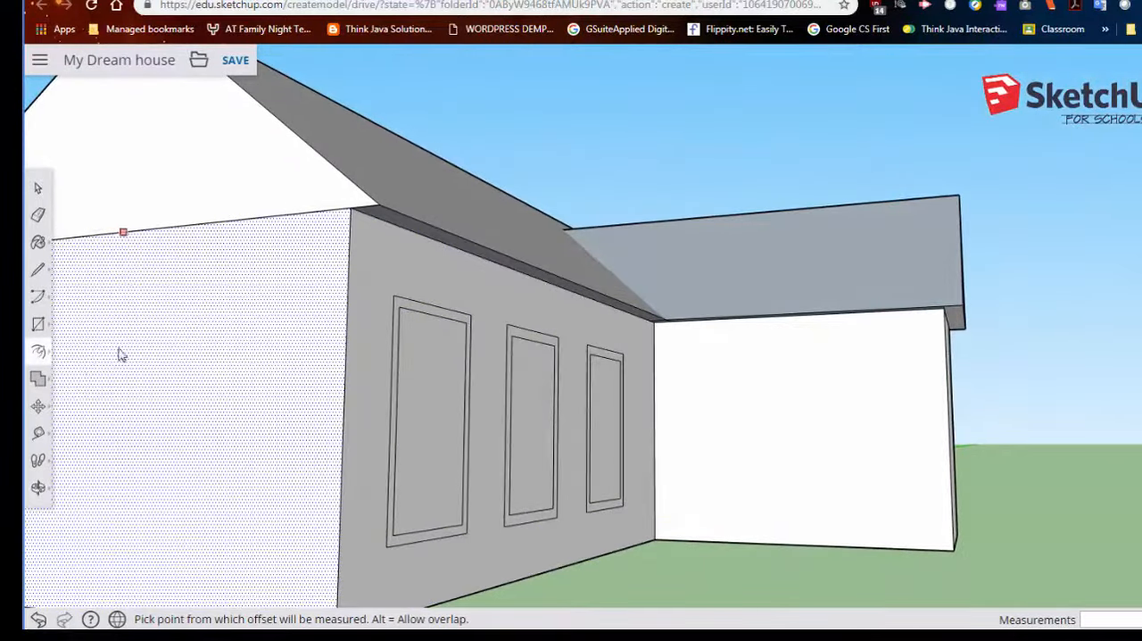
scroll(153, 352, down, 5)
middle_drag(170, 372, 140, 415)
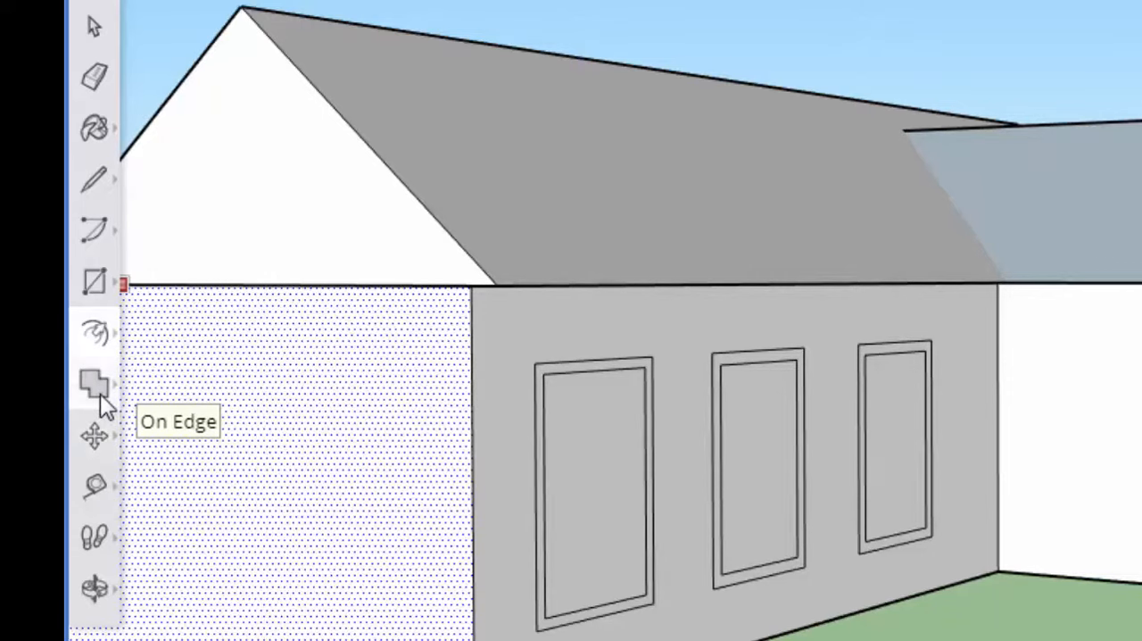
click(100, 332)
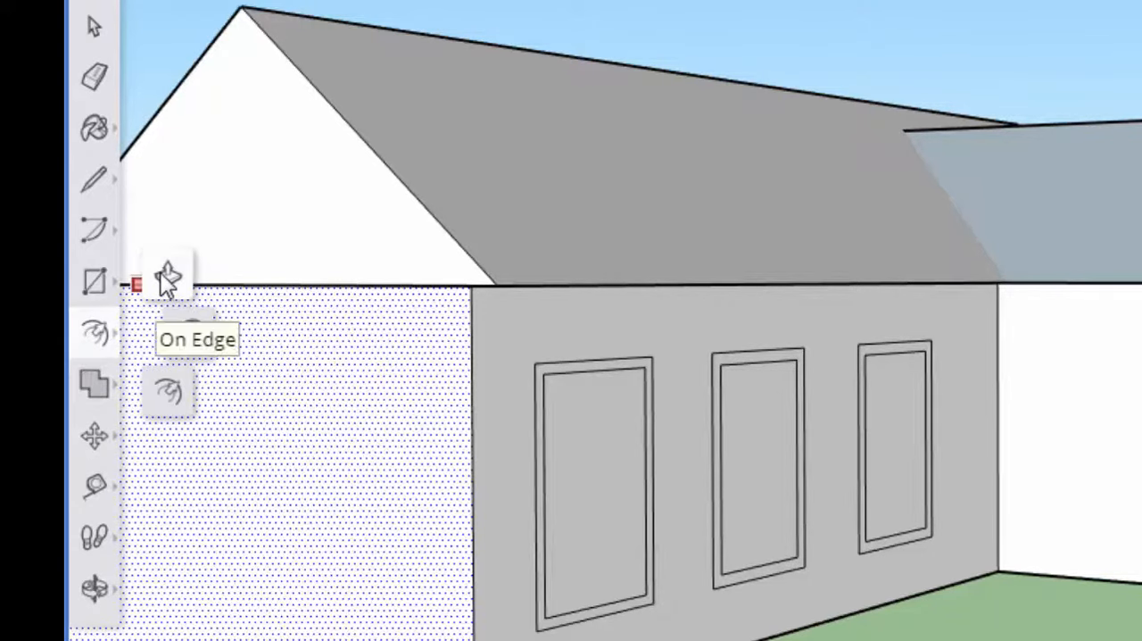
click(166, 273)
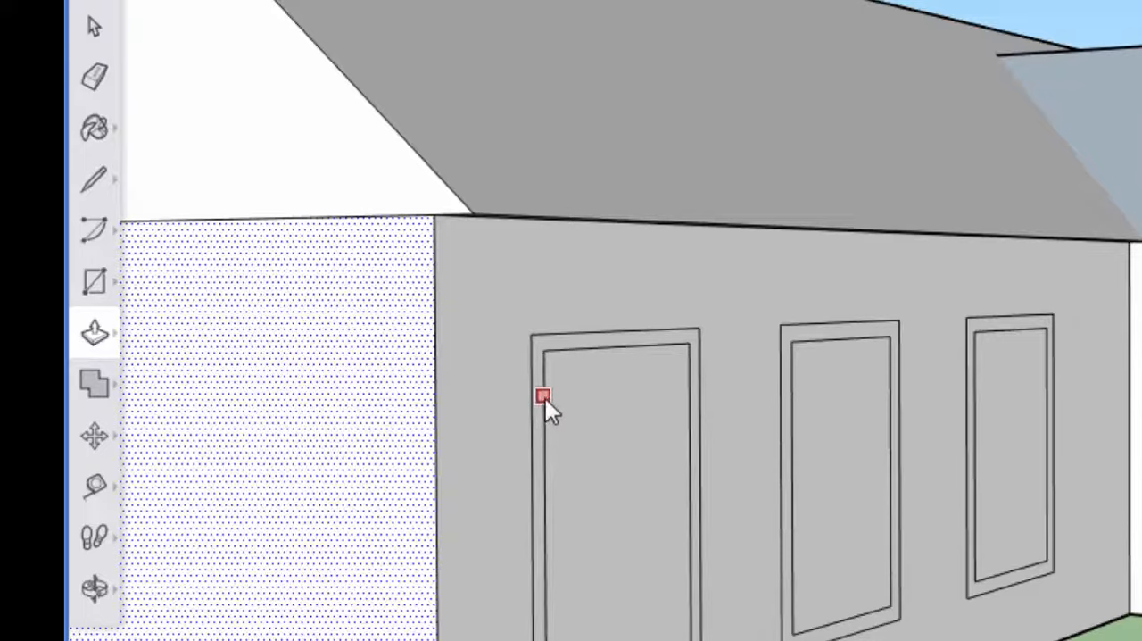
scroll(545, 410, up, 3)
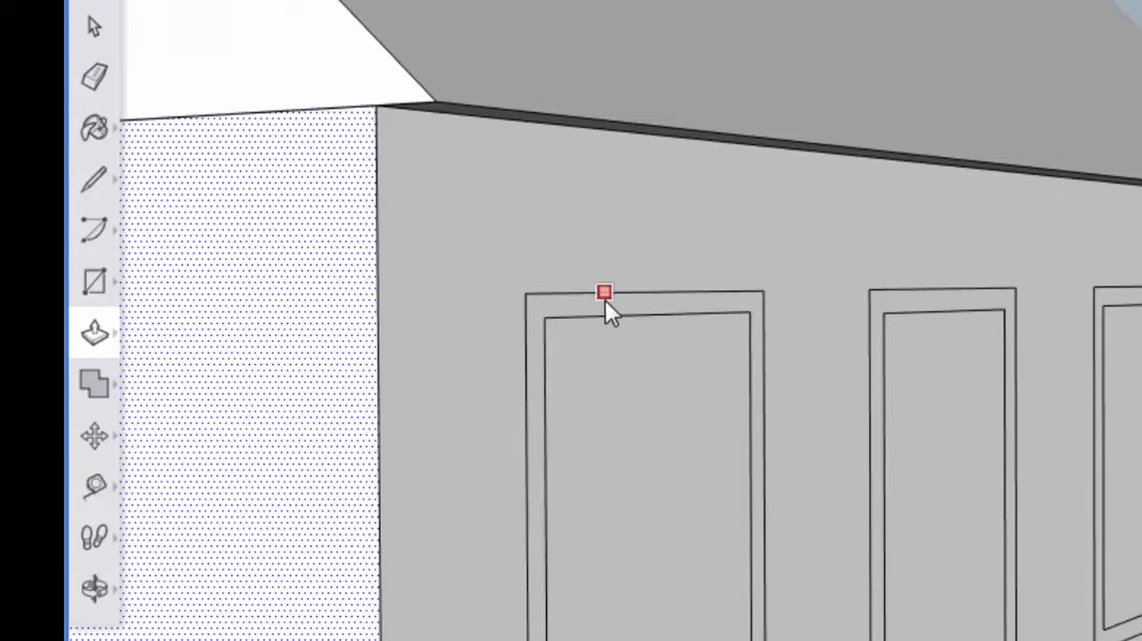
mouse_move(764, 347)
middle_down()
mouse_move(550, 472)
mouse_move(403, 437)
middle_up()
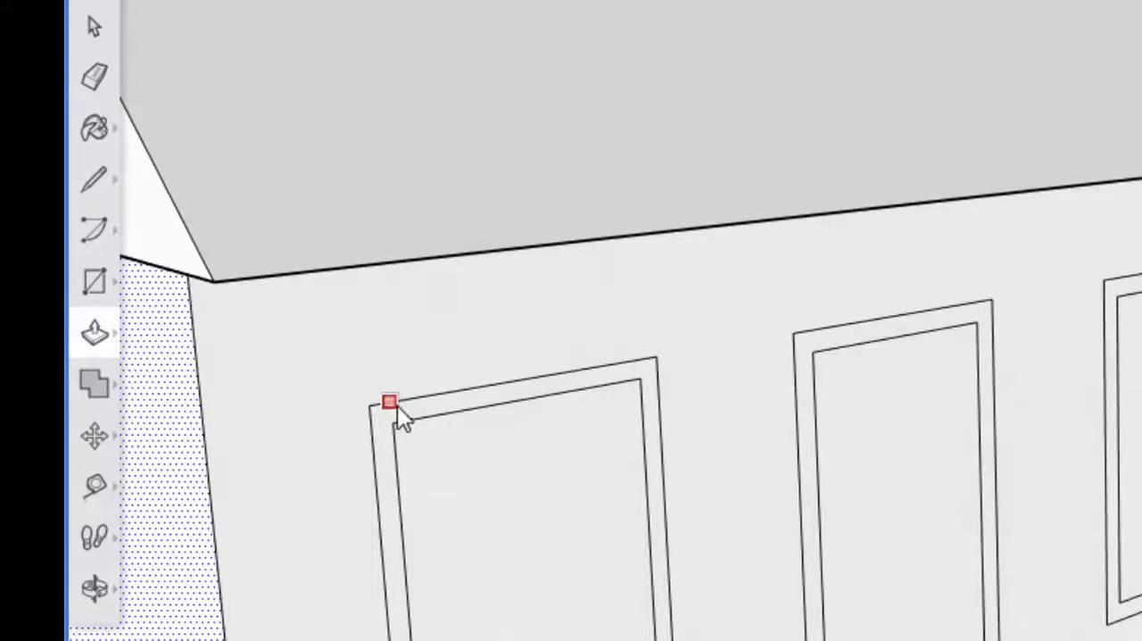
click(93, 27)
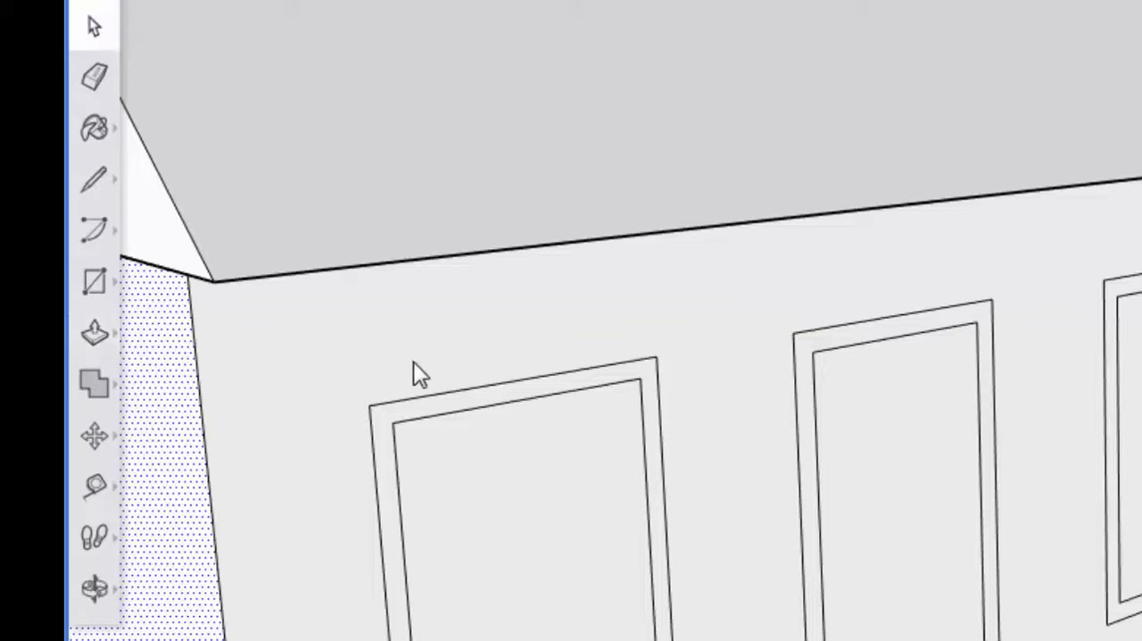
click(431, 410)
click(97, 335)
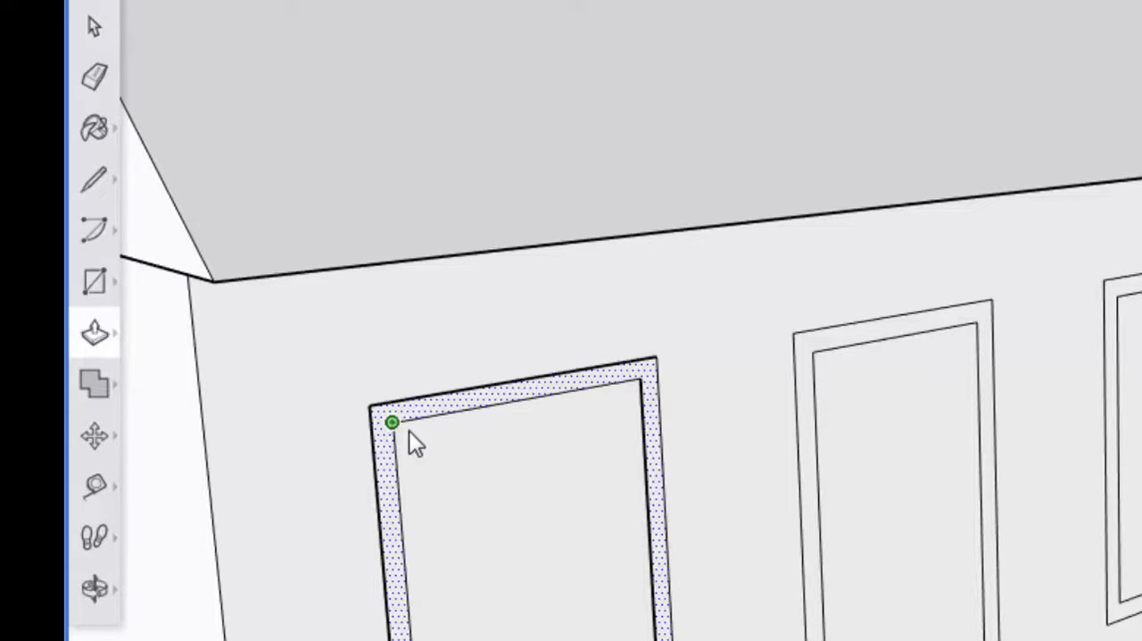
drag(408, 430, 401, 435)
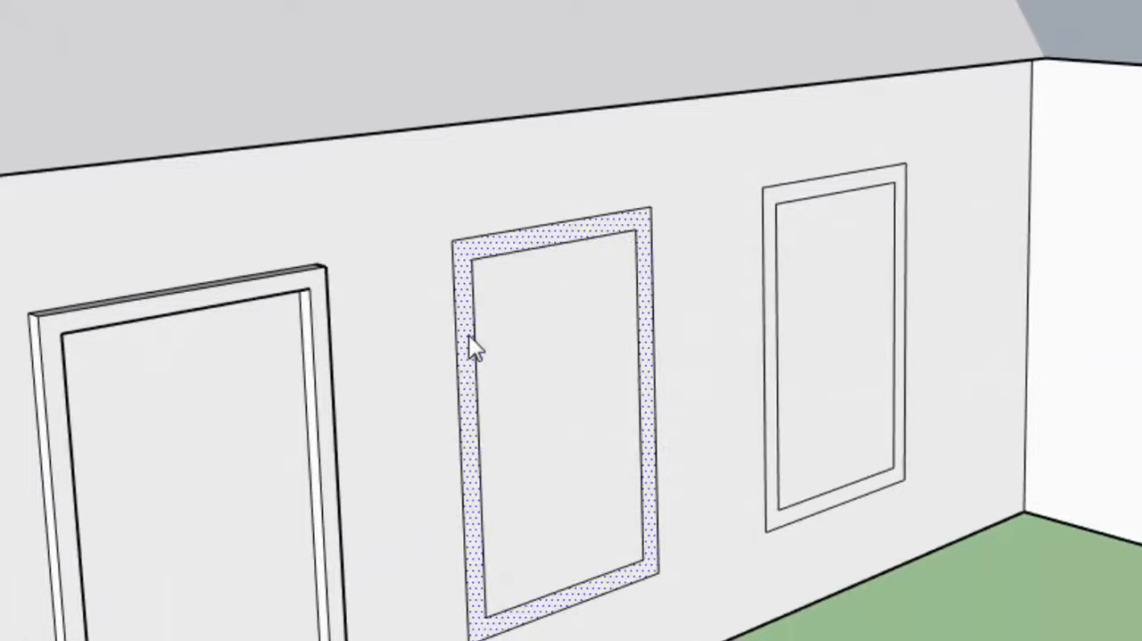
- Push/Pull the middle window's frame out about 4 5/16" and repeat the same extrusion on the frame nearest the wing
drag(469, 342, 482, 359)
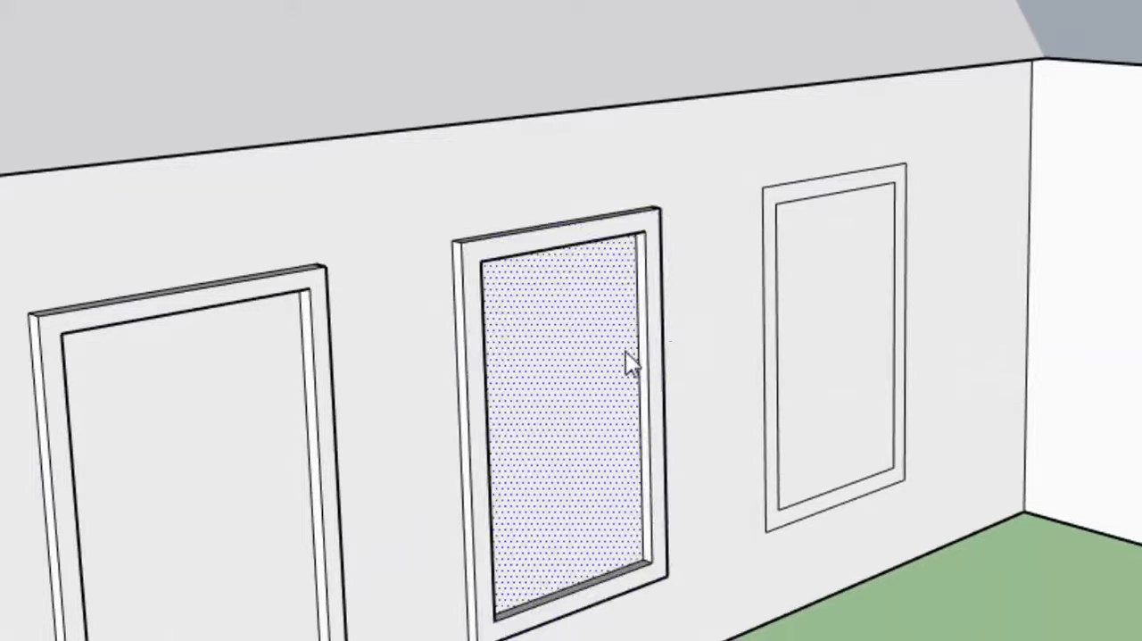
double_click(775, 301)
scroll(544, 362, down, 1)
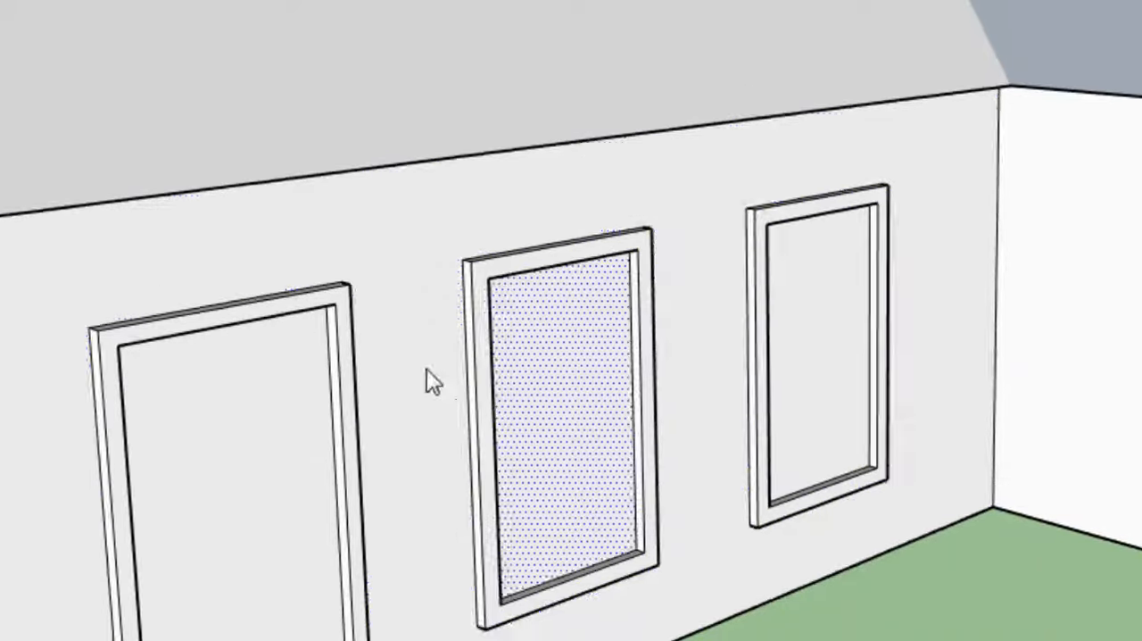
middle_drag(427, 368, 274, 395)
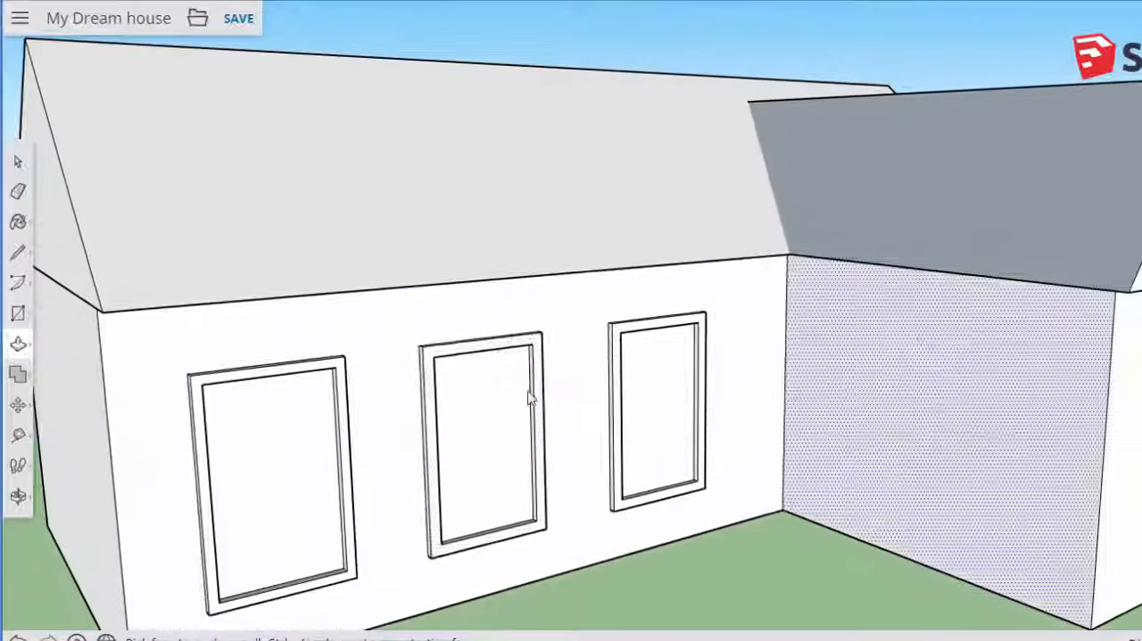
scroll(454, 433, down, 3)
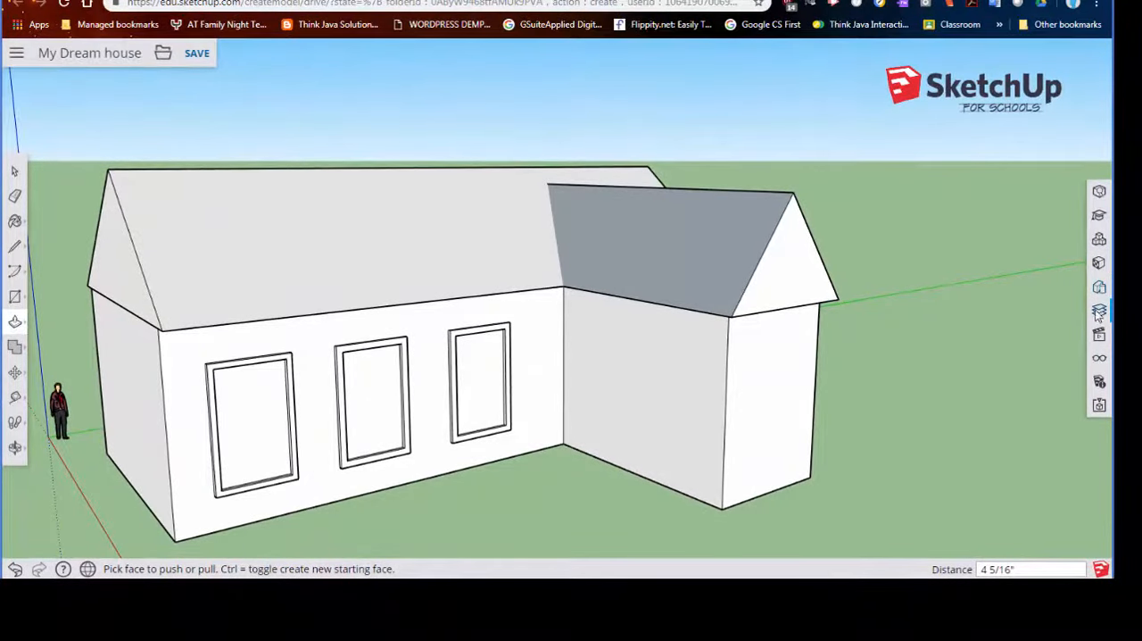
- Paint the front wall around the windows with the dark grey TG_belt material
click(15, 222)
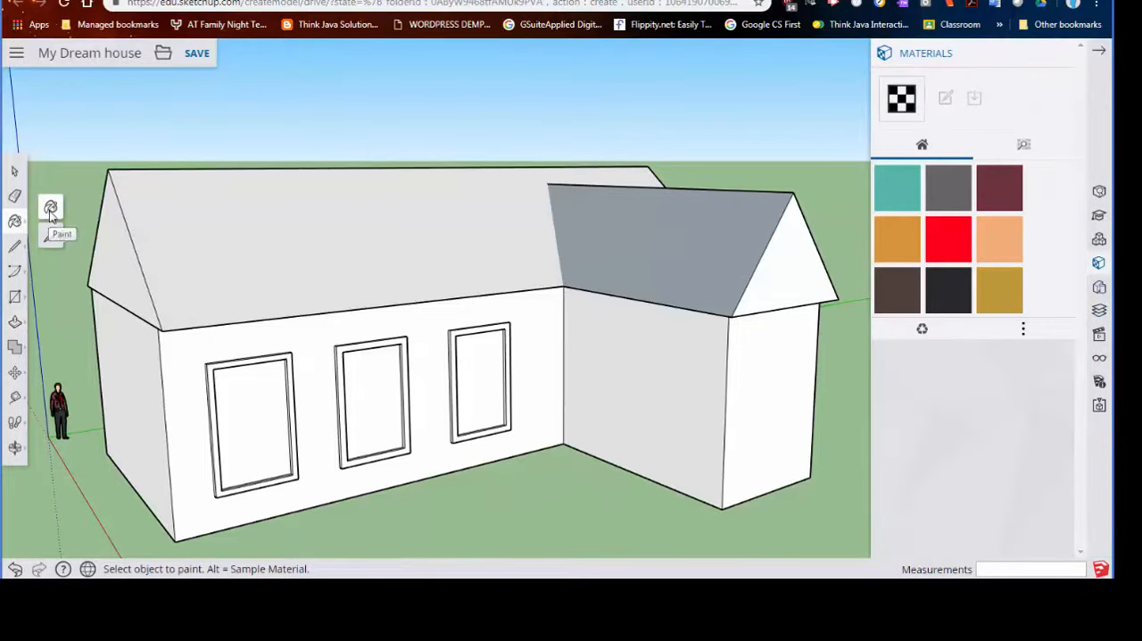
click(51, 211)
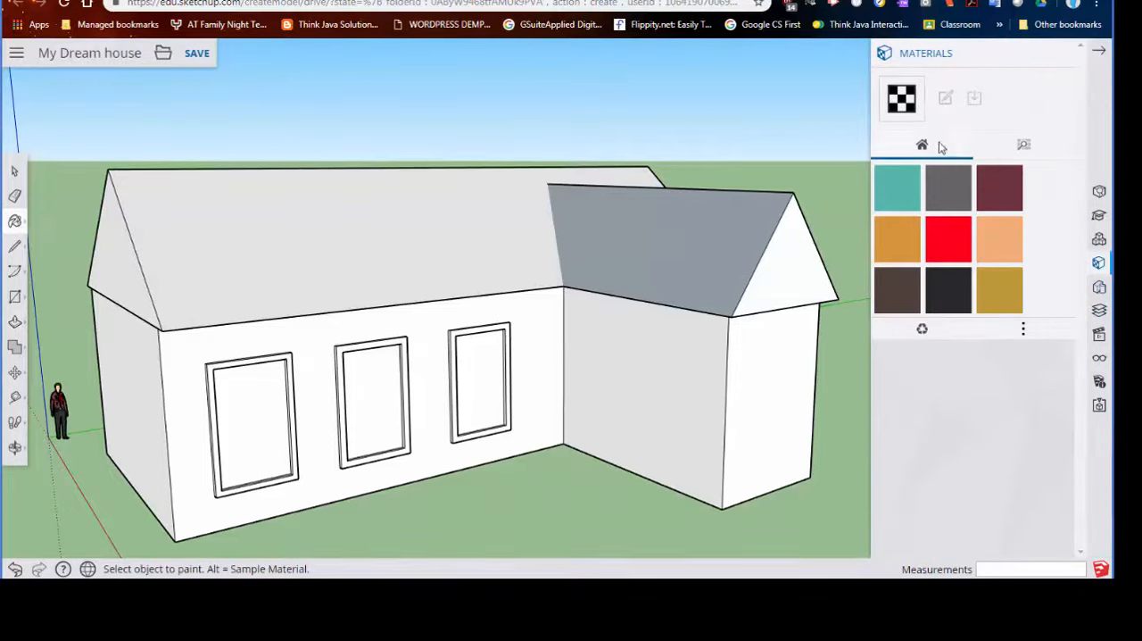
click(964, 197)
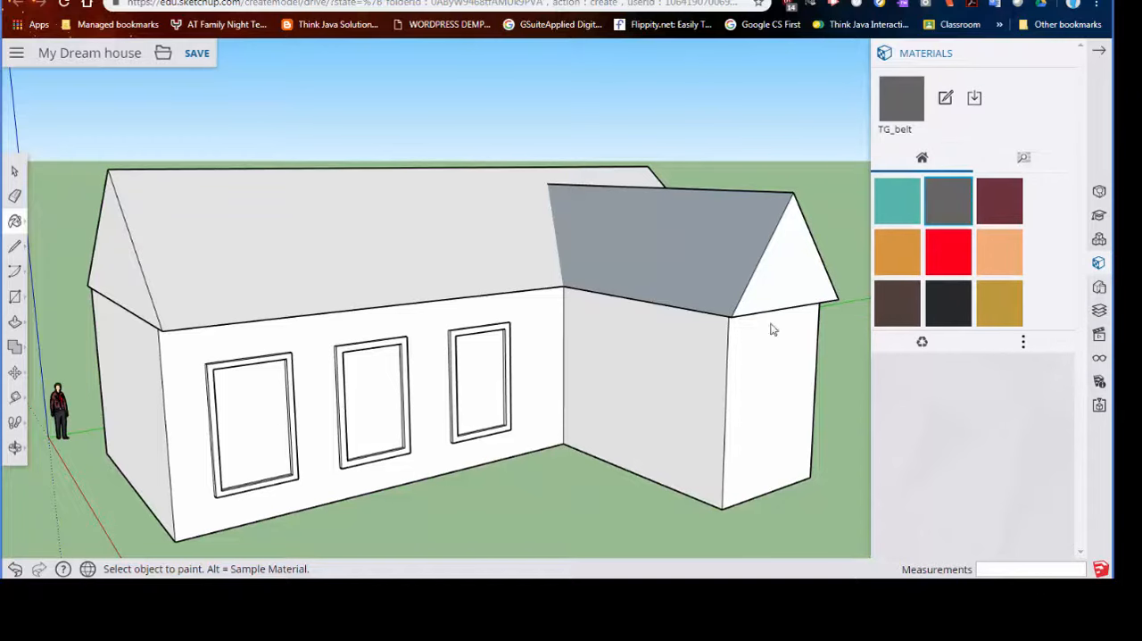
click(453, 332)
mouse_move(503, 342)
middle_down()
mouse_move(709, 365)
mouse_move(553, 303)
middle_up()
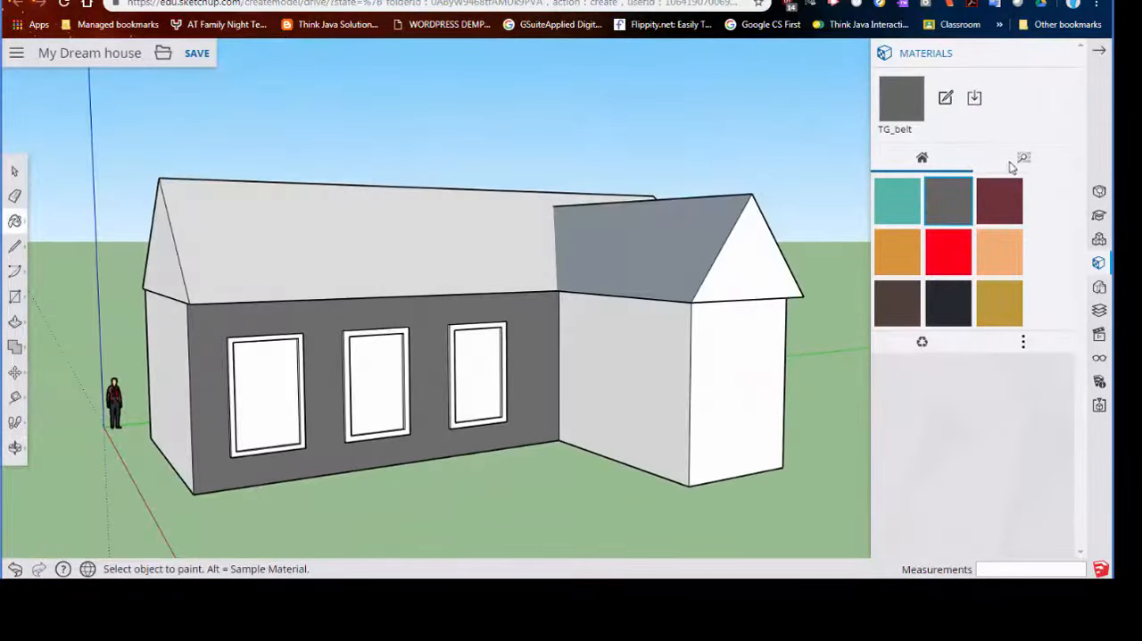
- Browse the Brick, Cladding and Siding materials and paint the front wall with Cladding Siding Tan
click(1025, 344)
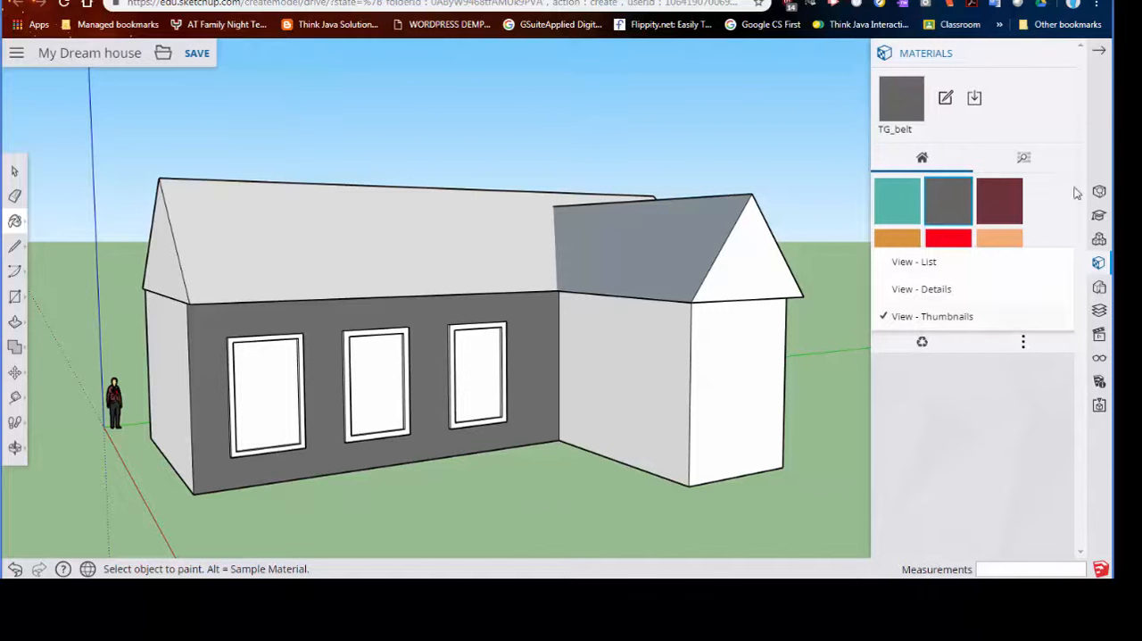
click(1023, 160)
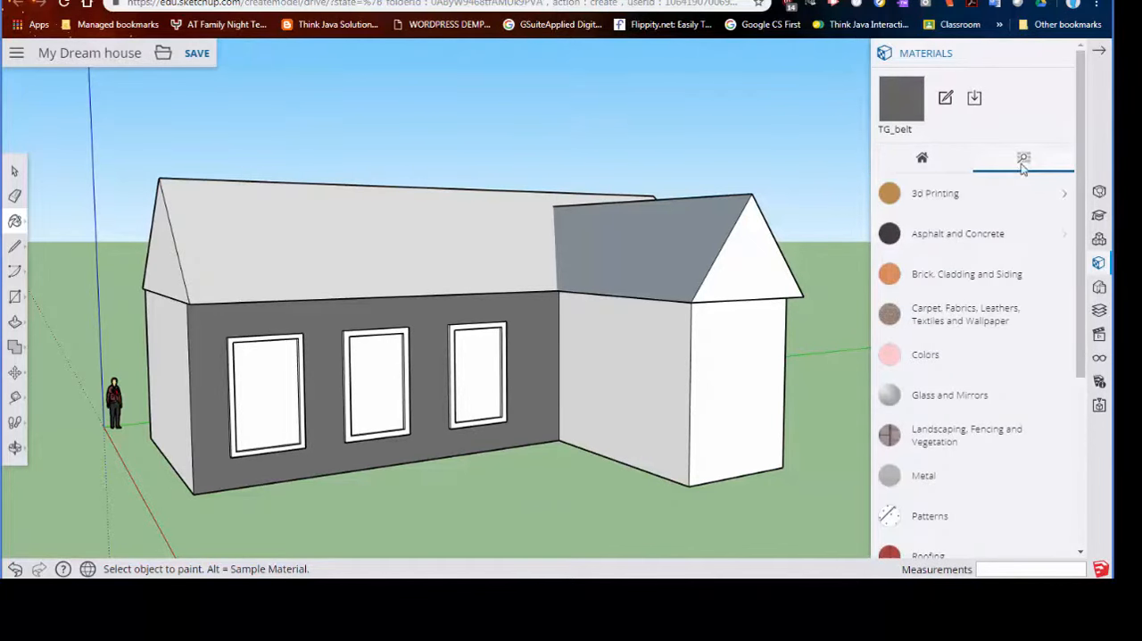
click(922, 166)
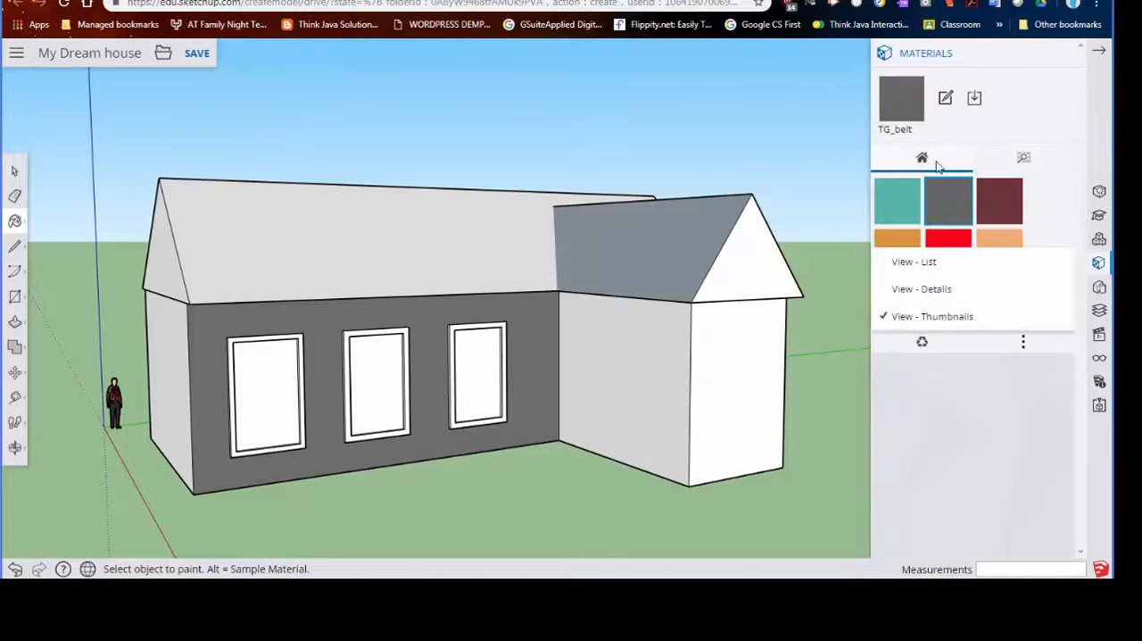
click(1018, 160)
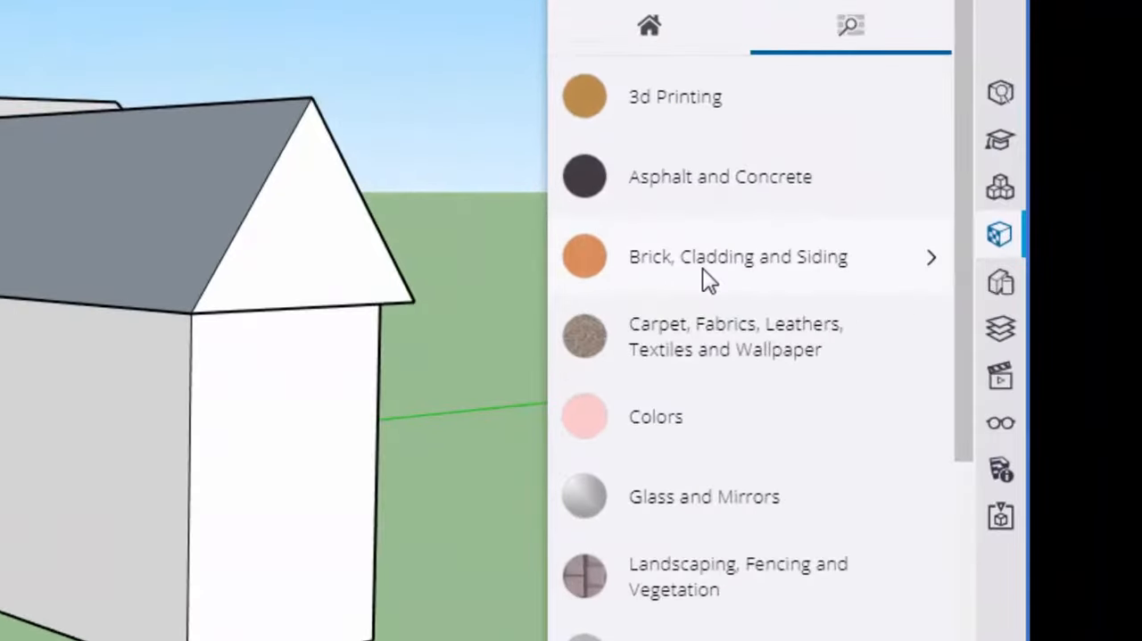
click(703, 272)
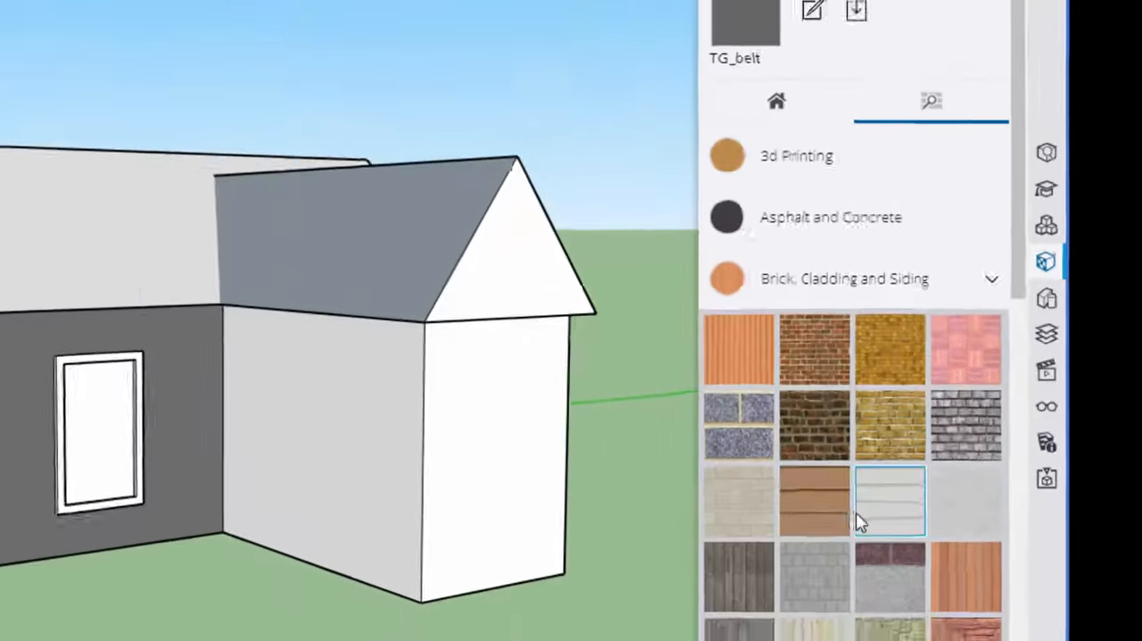
scroll(829, 501, down, 1)
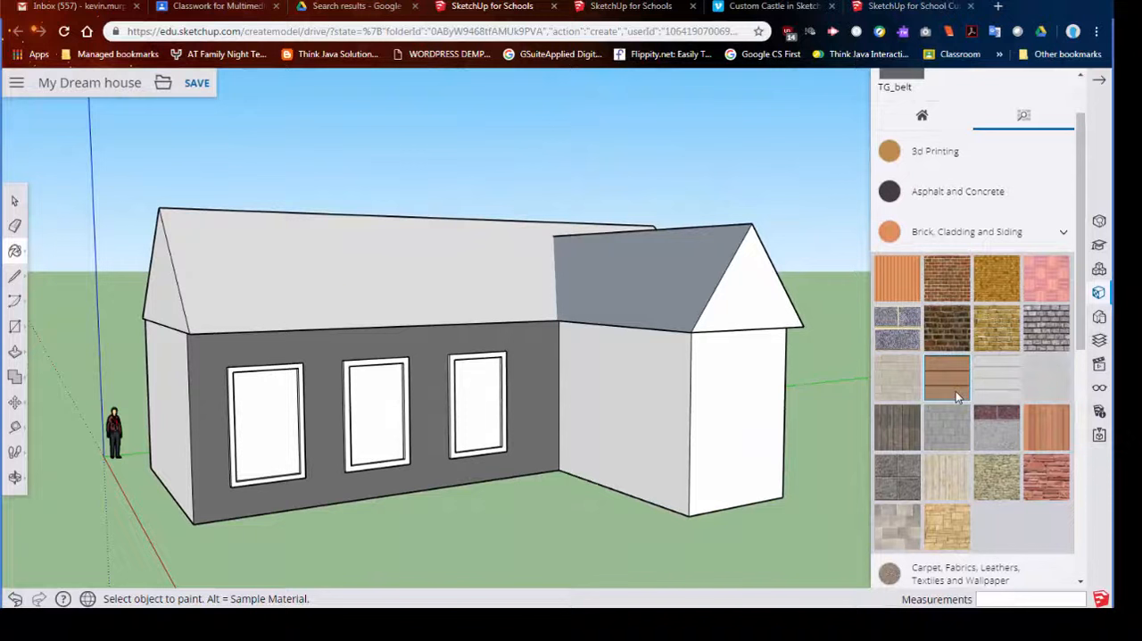
click(955, 391)
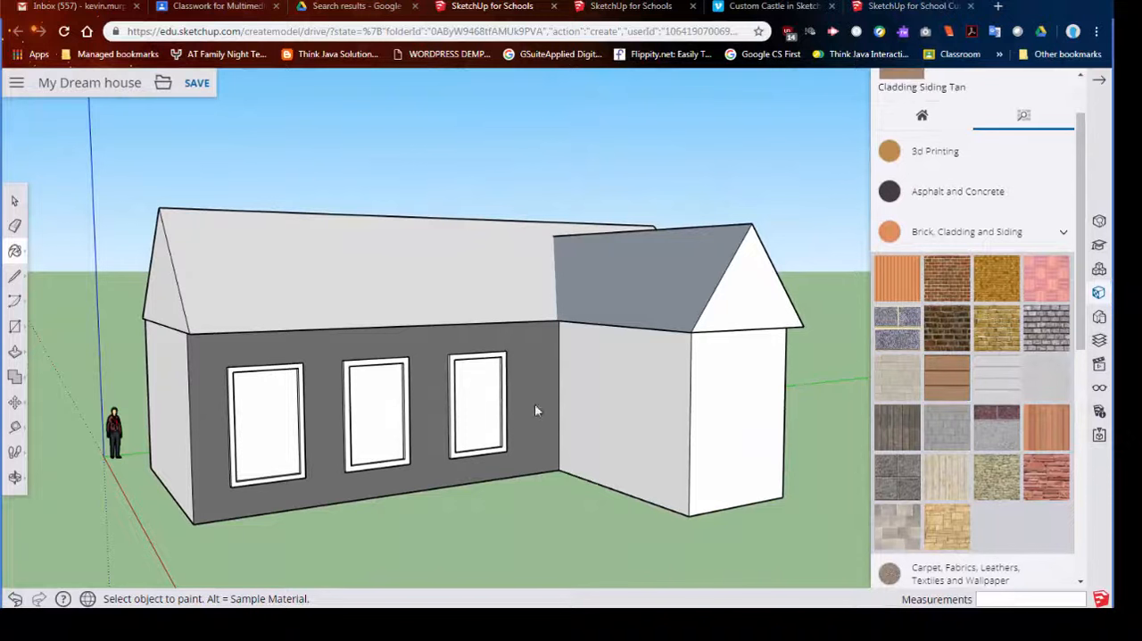
click(411, 355)
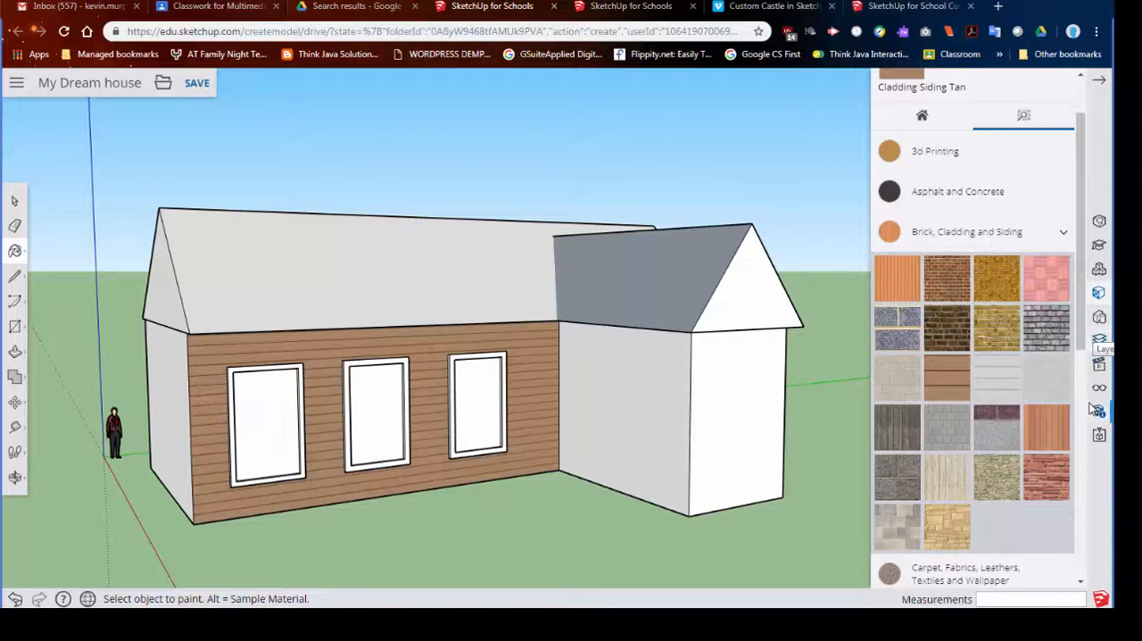
- Look through the Brick, Cladding and Siding materials and pick Cladding Siding Tan again for painting
scroll(1018, 437, down, 1)
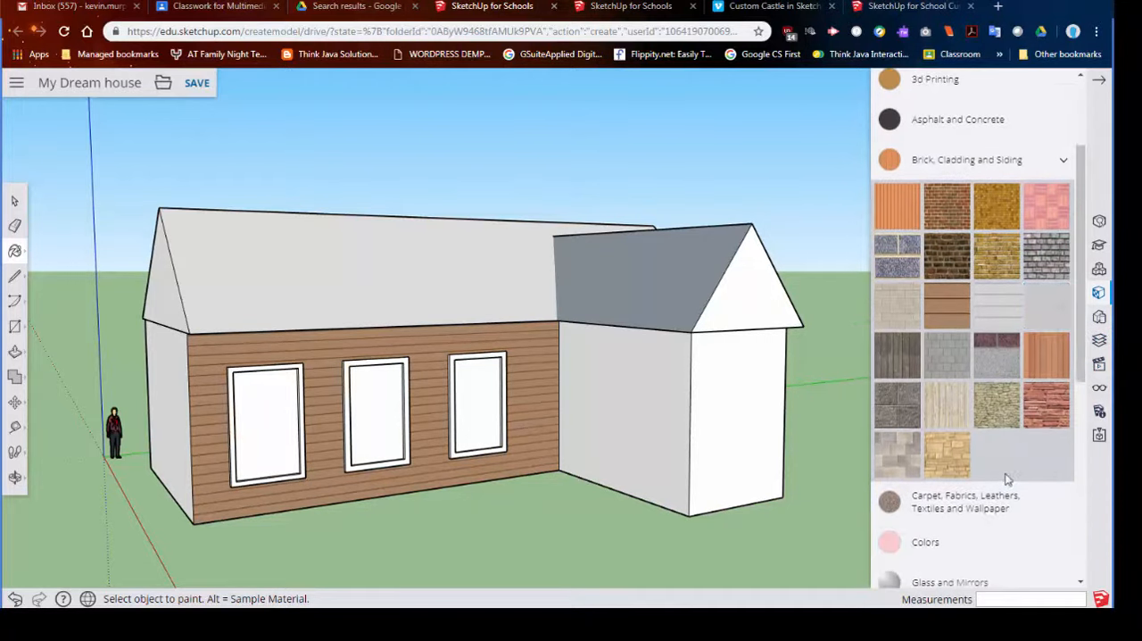
scroll(988, 471, up, 1)
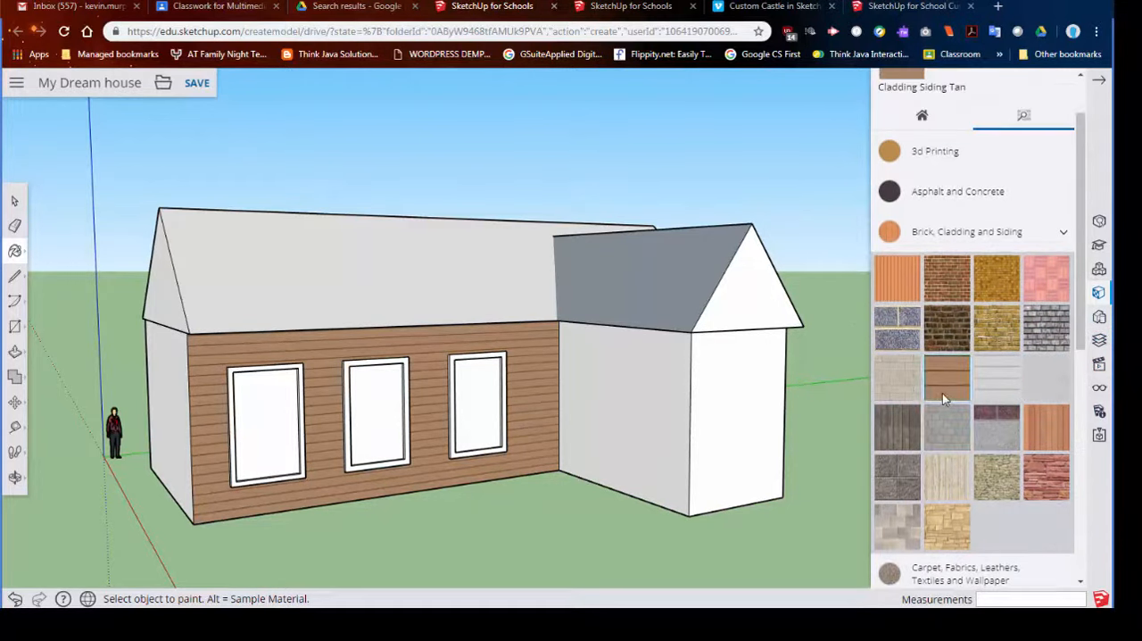
scroll(1031, 293, up, 1)
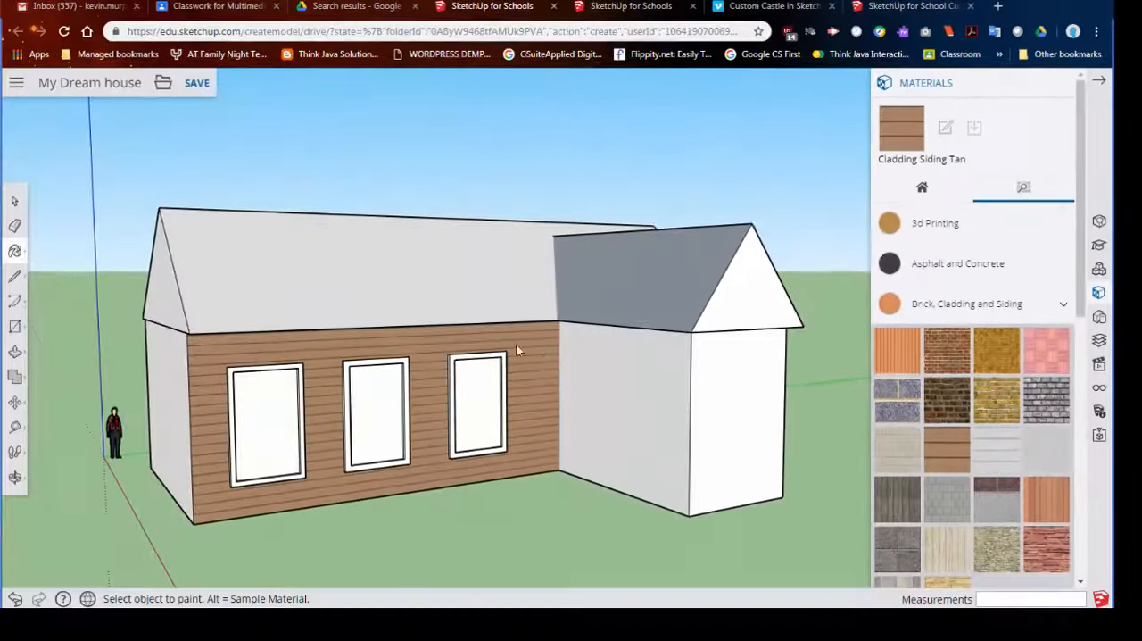
click(11, 203)
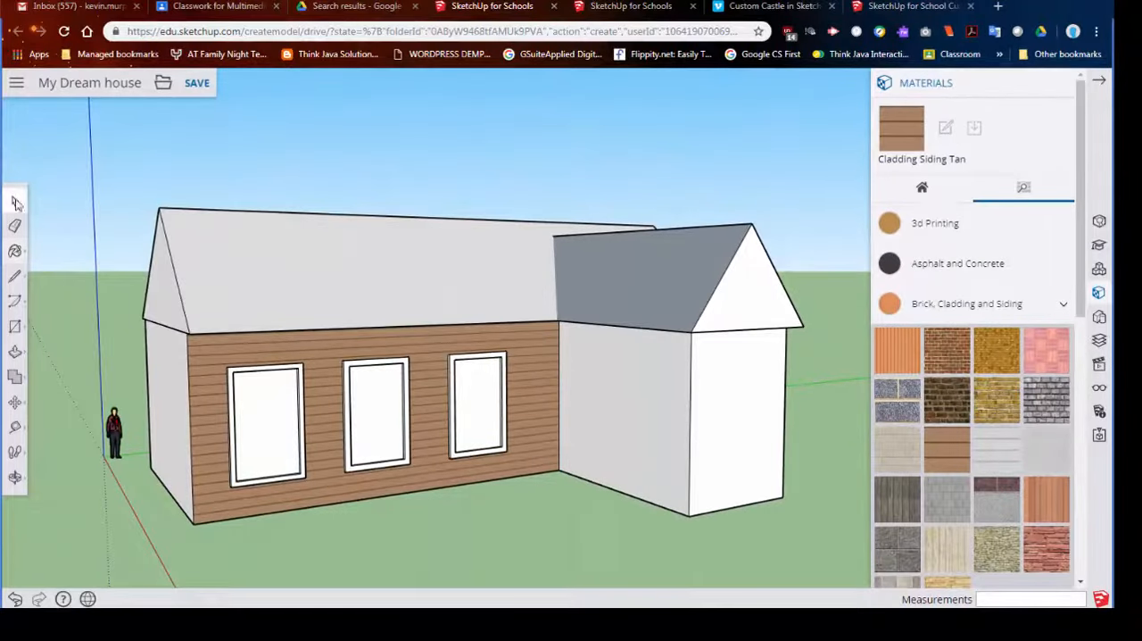
click(943, 453)
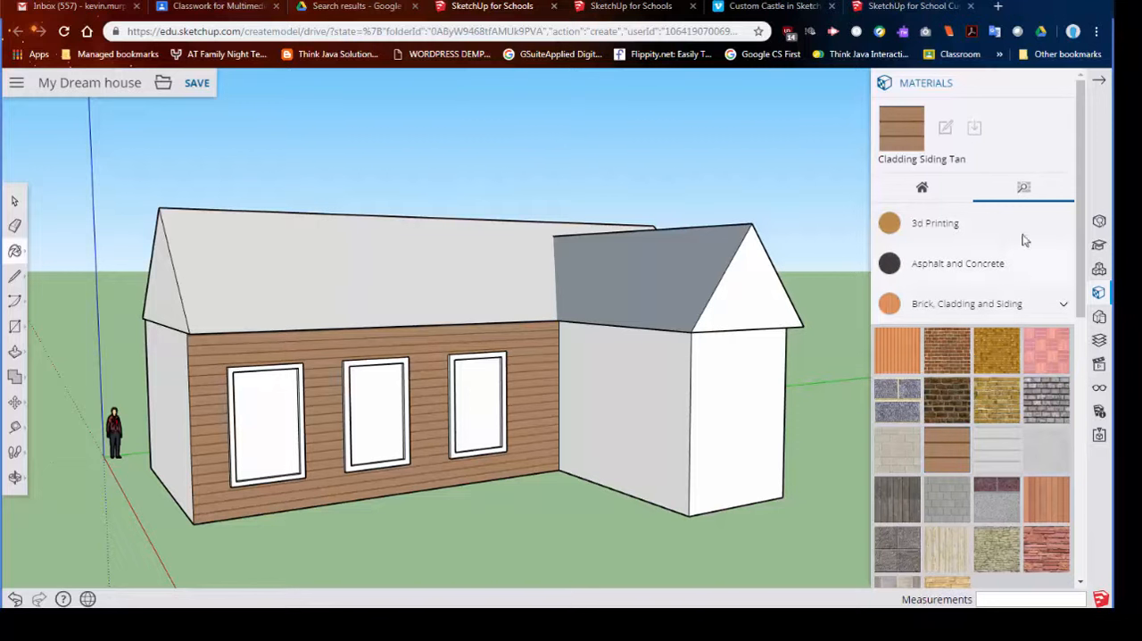
scroll(971, 481, down, 2)
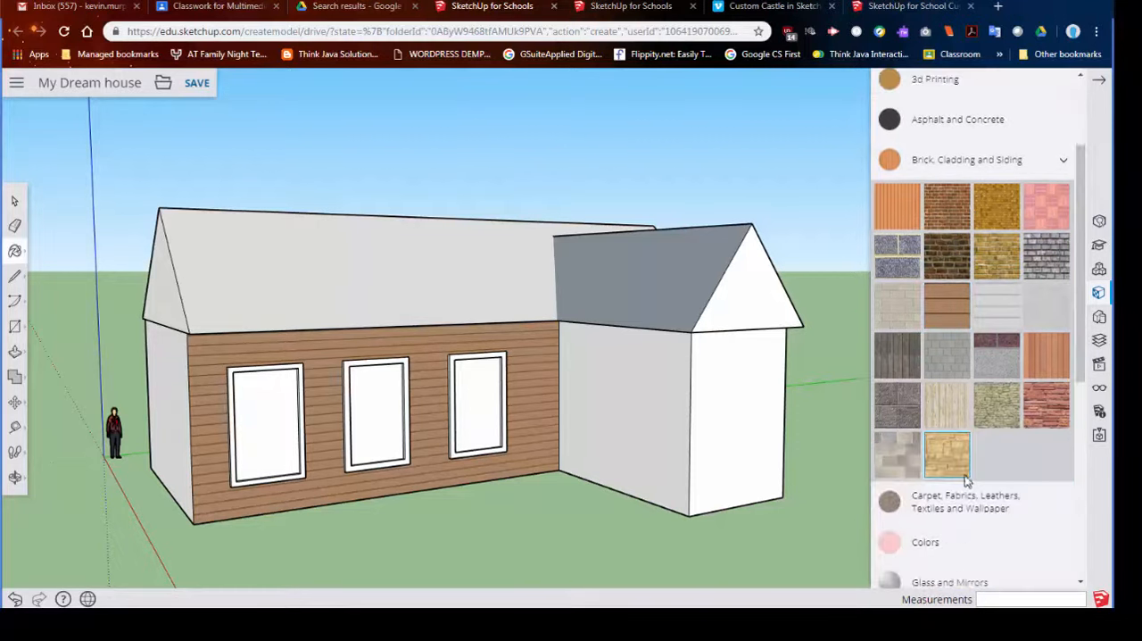
scroll(972, 357, up, 2)
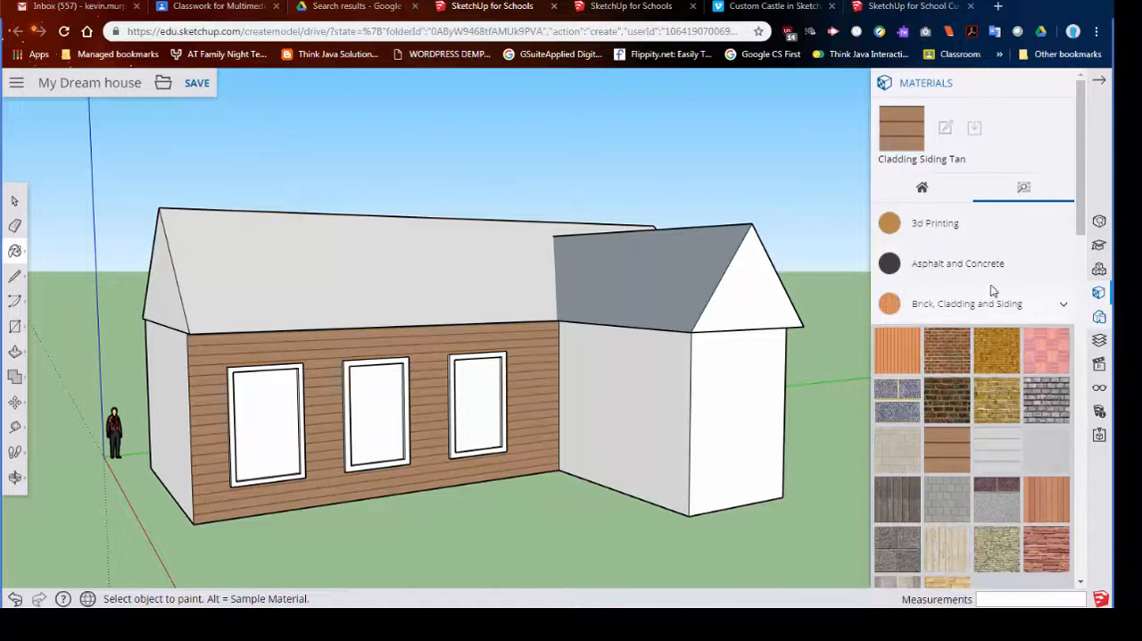
- Paint the front slope of the main roof and the adjoining wing roof slope with the dark slate shingles from the Roofing materials
scroll(964, 357, down, 3)
scroll(951, 375, down, 2)
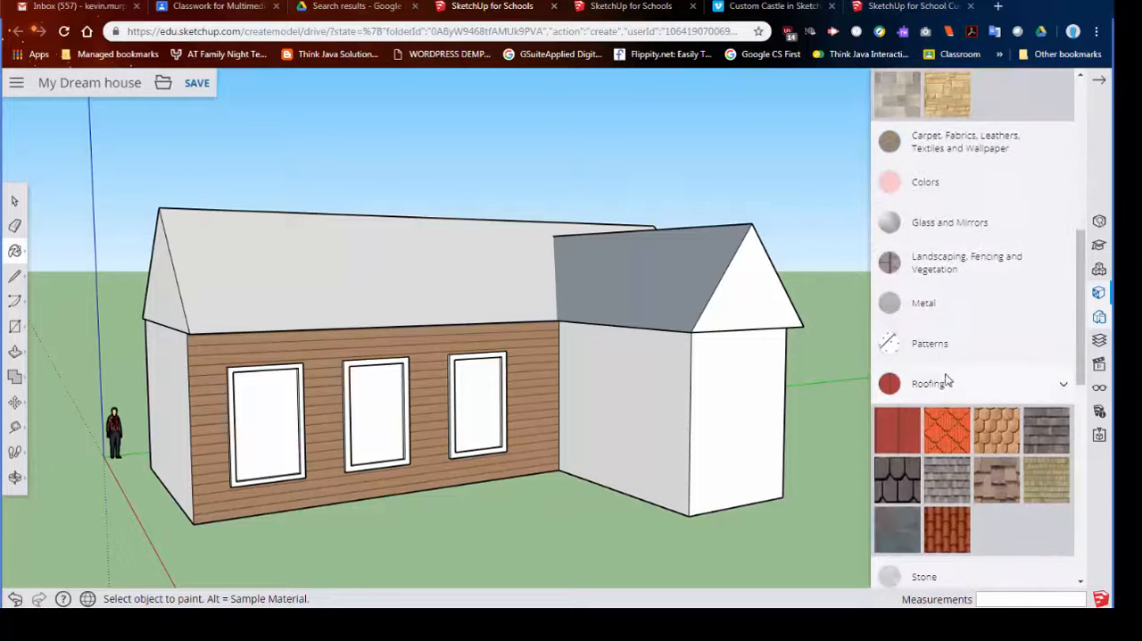
click(897, 479)
click(480, 290)
click(665, 290)
mouse_move(704, 324)
middle_down()
mouse_move(419, 474)
mouse_move(616, 348)
middle_up()
click(617, 348)
mouse_move(614, 428)
middle_down()
mouse_move(609, 405)
mouse_move(758, 402)
middle_up()
- Paint the wing's inner side wall, the main house's end wall and the wing's front wall with Cladding Siding Tan
scroll(945, 283, up, 3)
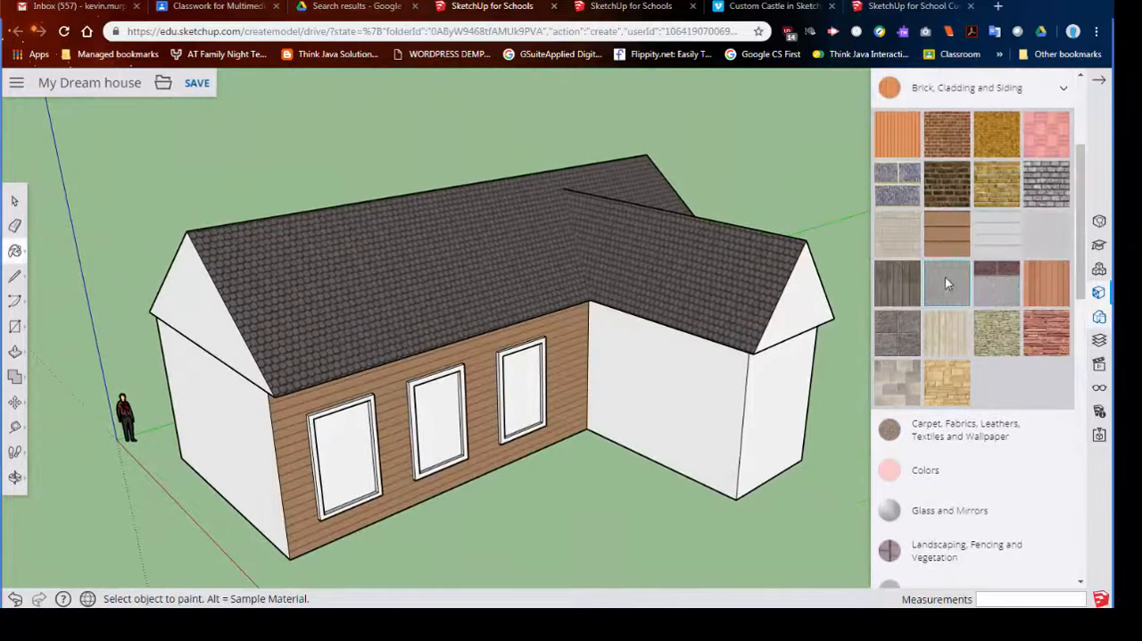
click(699, 408)
click(239, 442)
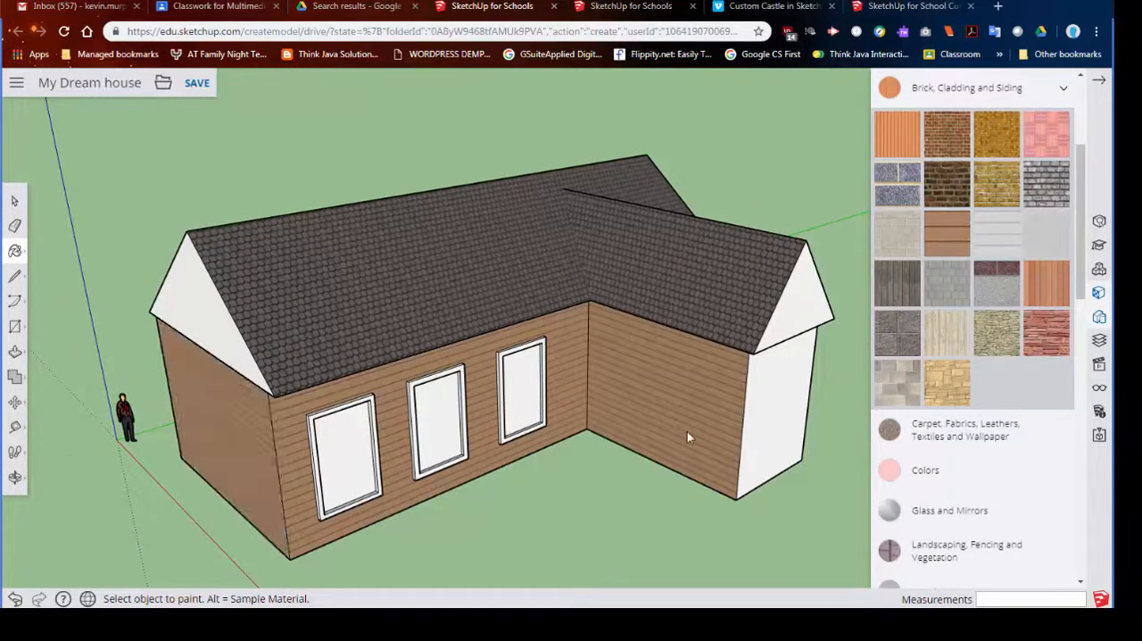
click(768, 426)
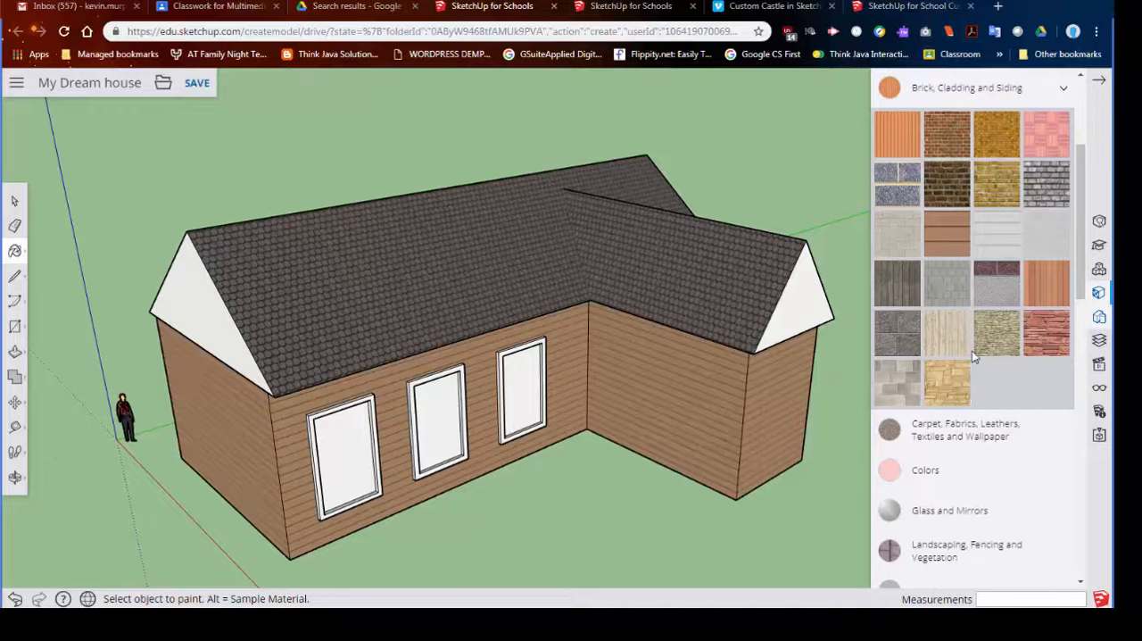
- Browse the materials for a suitable glass and paint the three front window panes with the translucent blue one from Glass and Mirrors
scroll(972, 431, down, 2)
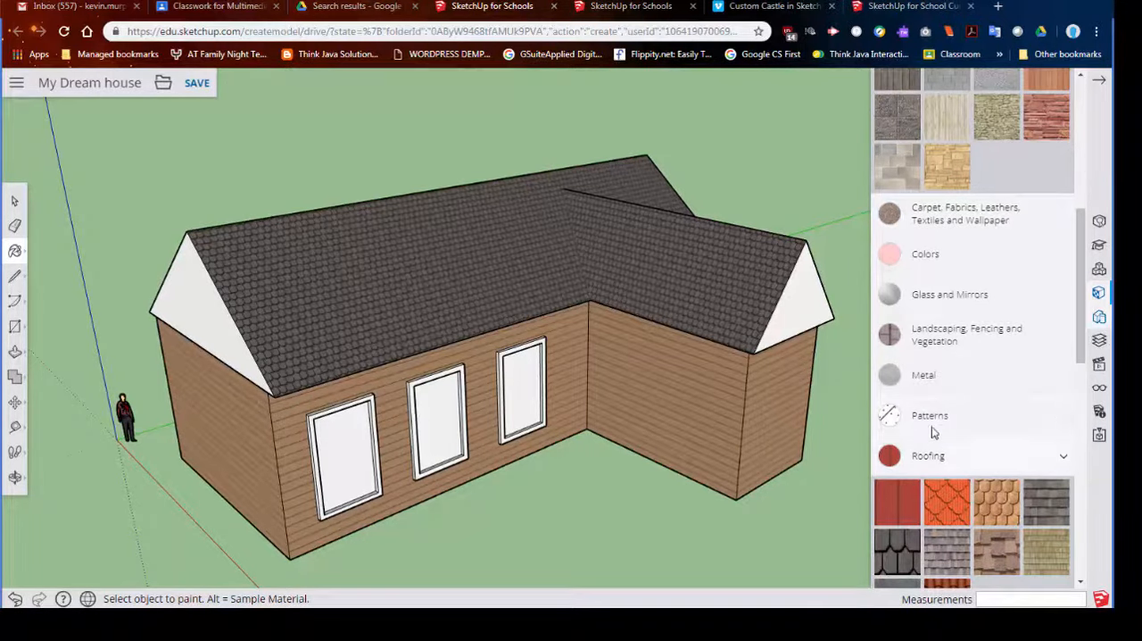
scroll(932, 437, down, 2)
scroll(928, 426, down, 1)
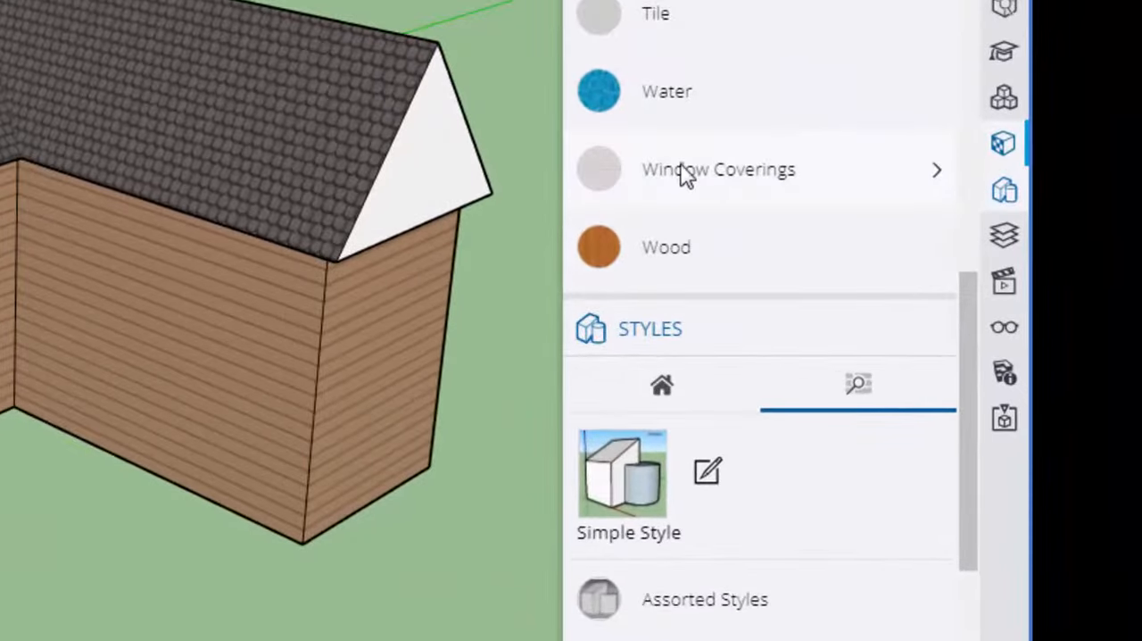
click(689, 184)
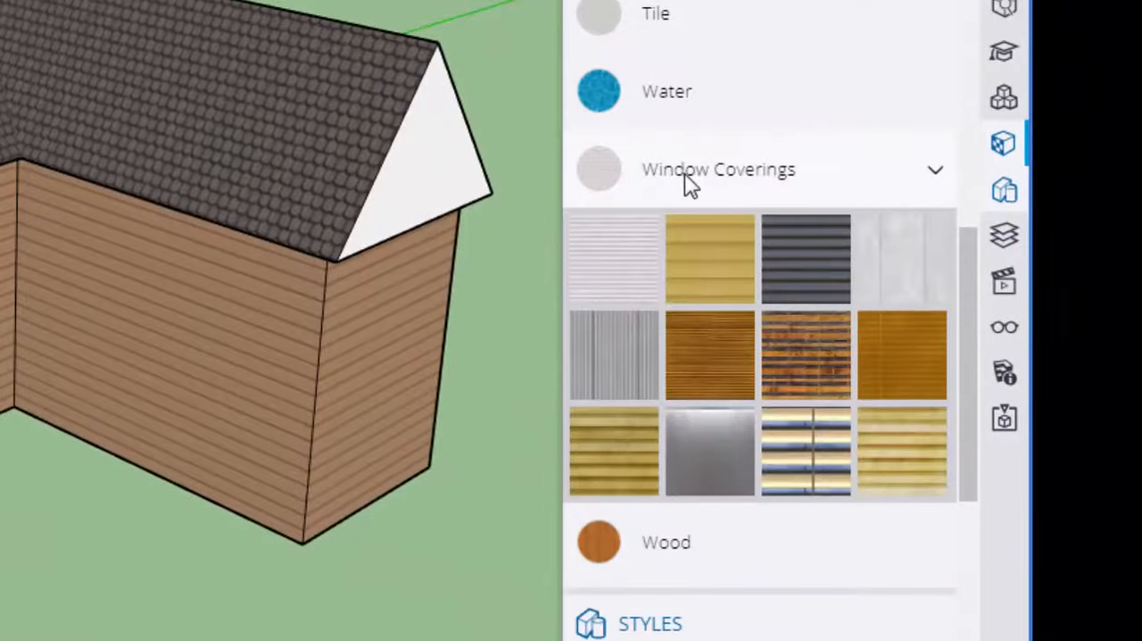
click(690, 183)
scroll(687, 188, up, 7)
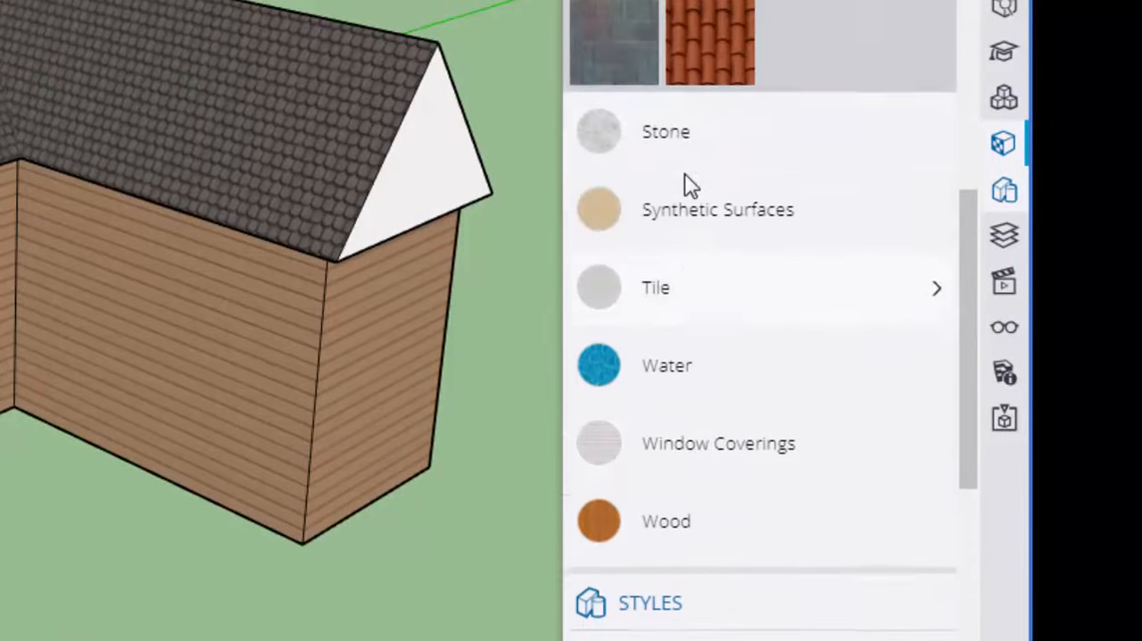
scroll(688, 195, up, 2)
click(693, 179)
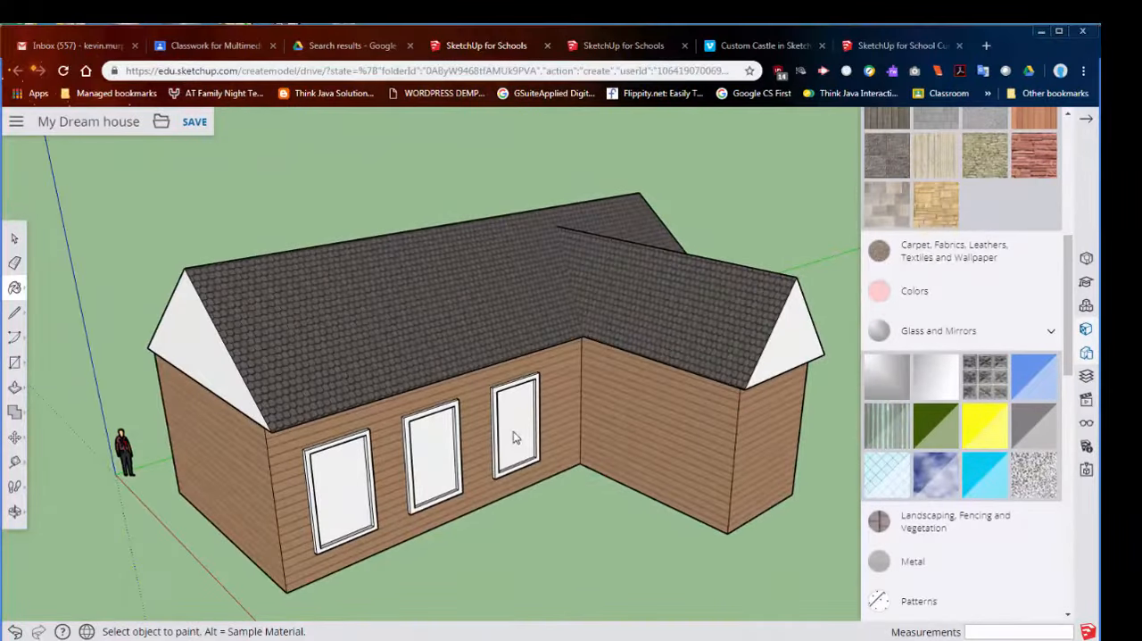
click(514, 438)
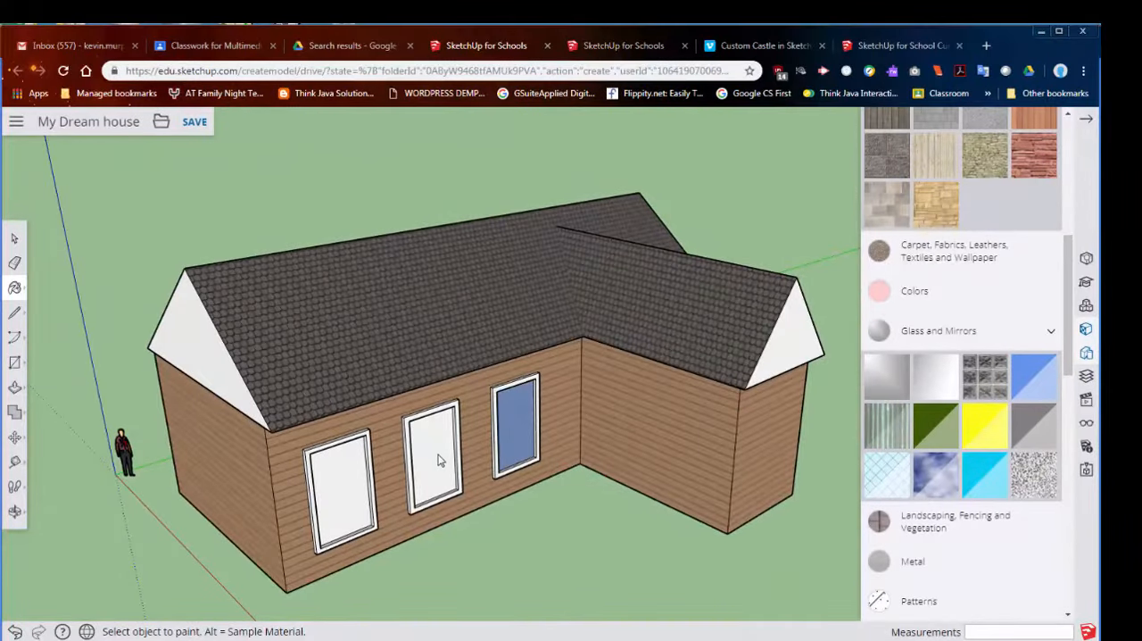
click(438, 459)
click(344, 474)
- Examine the painted house from the gable end, the front, the wing and the far side
mouse_move(485, 517)
middle_down()
mouse_move(472, 464)
mouse_move(183, 454)
mouse_move(298, 447)
middle_up()
scroll(298, 446, up, 3)
mouse_move(375, 434)
middle_down()
mouse_move(420, 413)
mouse_move(740, 401)
mouse_move(749, 365)
mouse_move(721, 389)
mouse_move(740, 397)
middle_up()
scroll(616, 467, down, 3)
scroll(618, 466, down, 5)
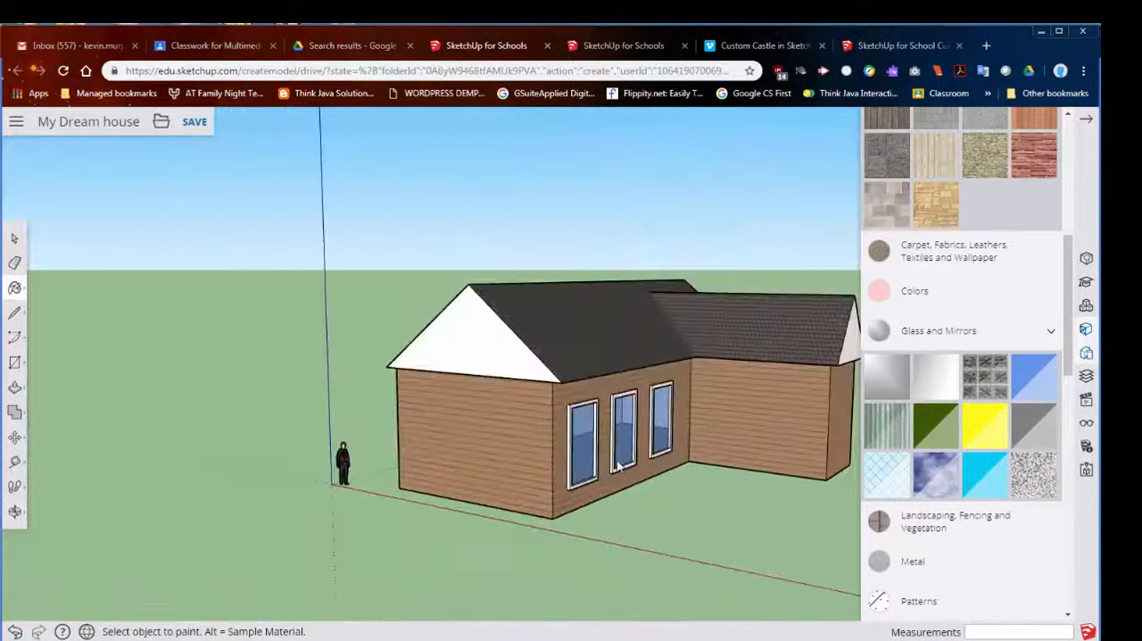
middle_drag(721, 476, 553, 511)
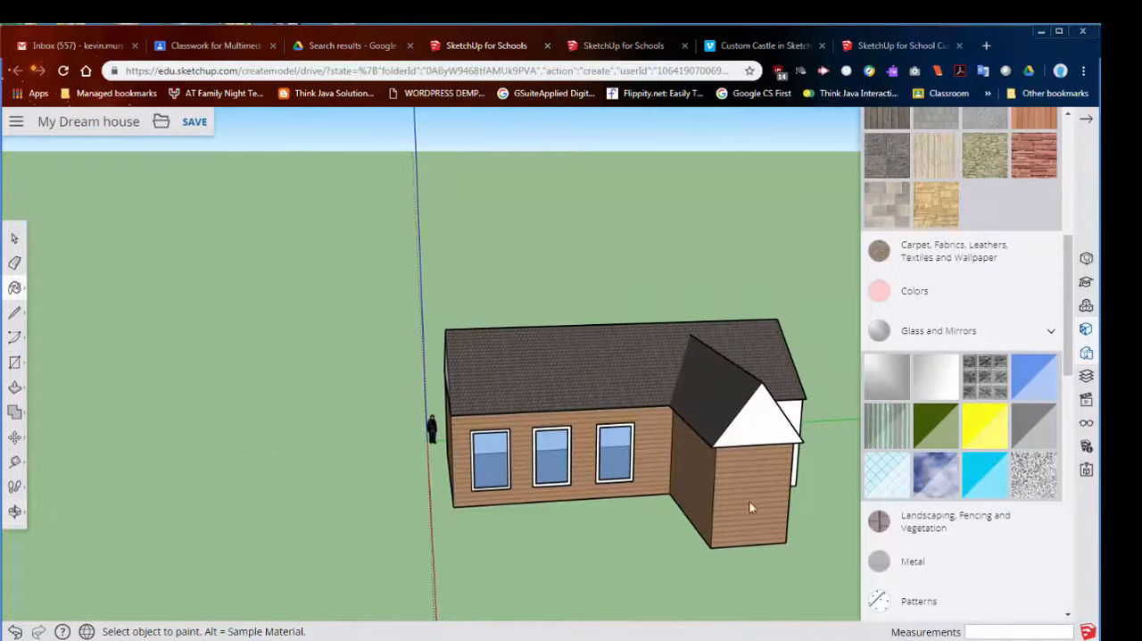
middle_drag(749, 507, 601, 517)
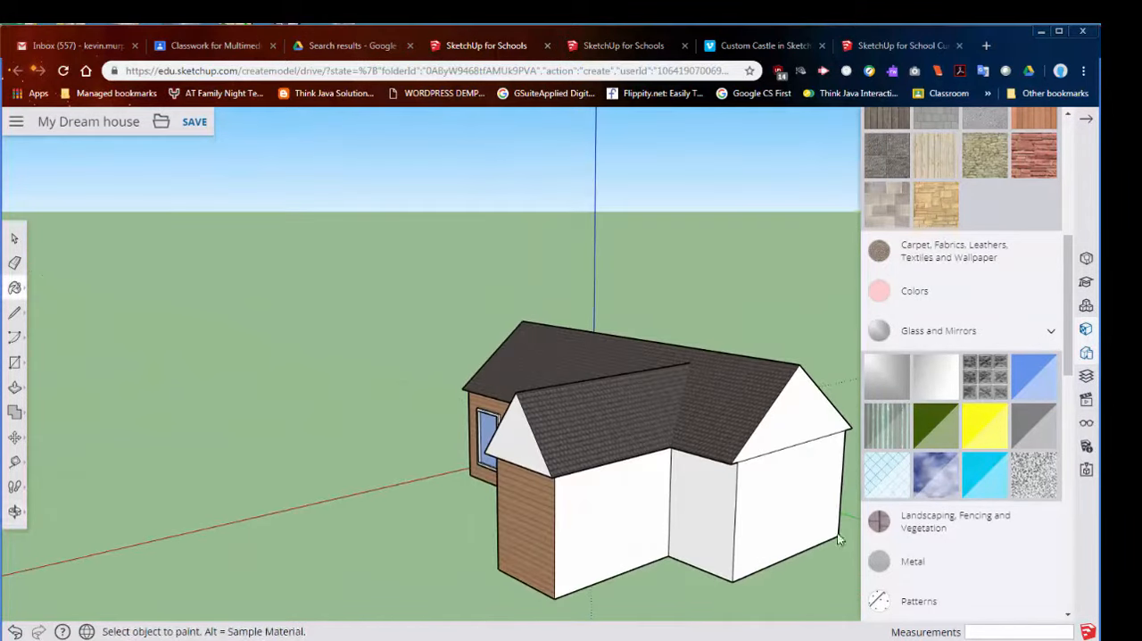
middle_drag(772, 526, 696, 525)
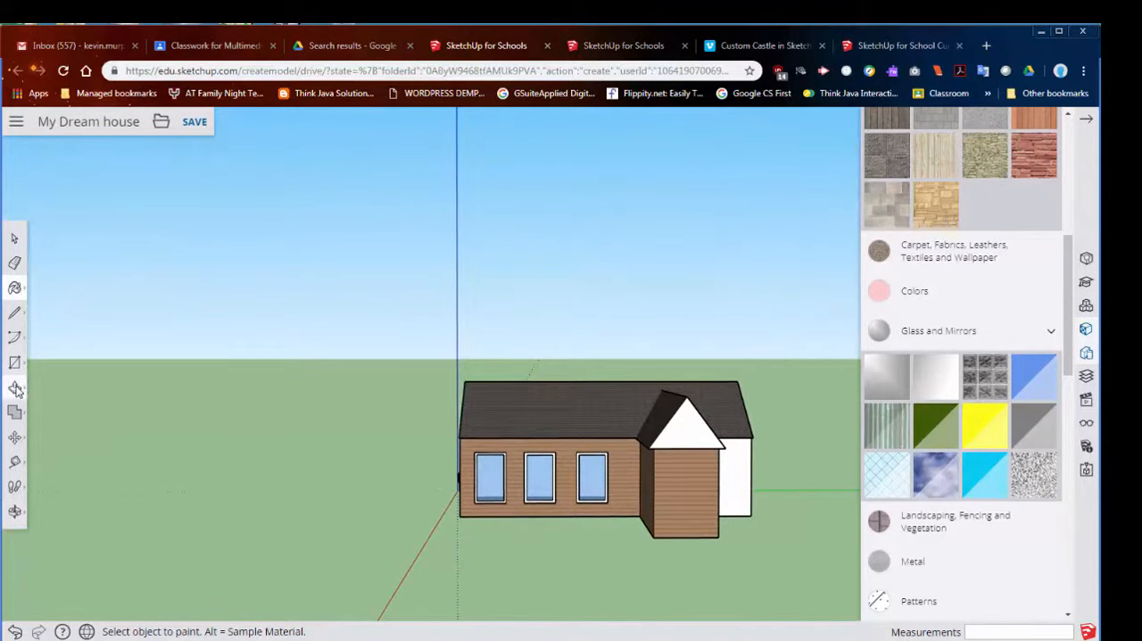
- Draw a rectangle about 9' 3 3/4" by 2' 6 1/4" along the base of the wing's front wall
click(15, 386)
click(14, 362)
click(50, 307)
scroll(571, 541, up, 3)
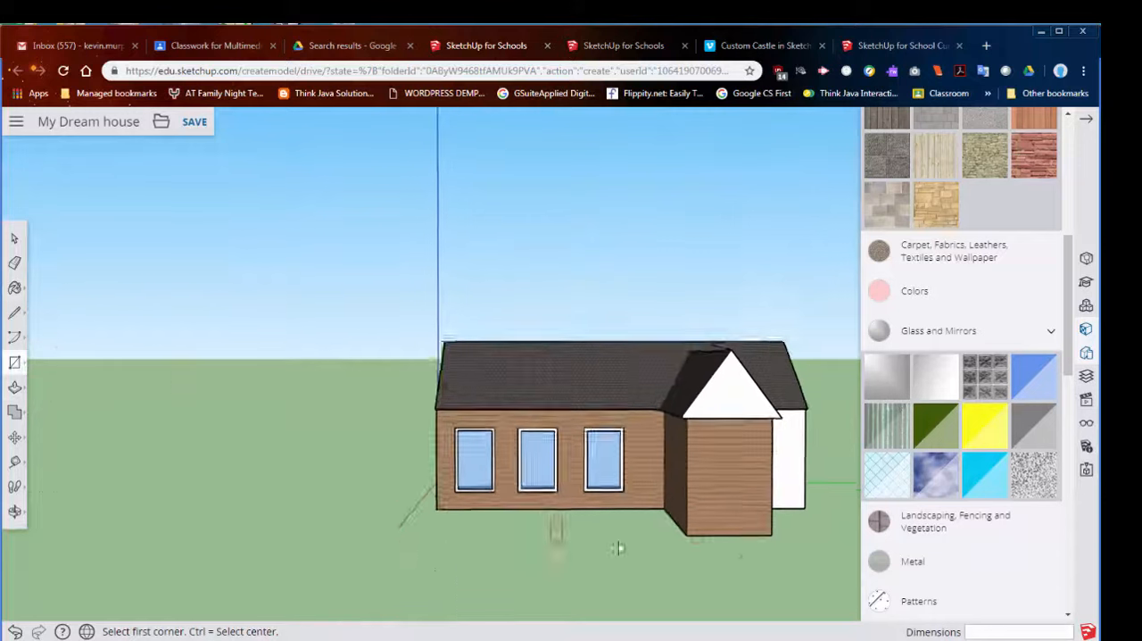
click(706, 515)
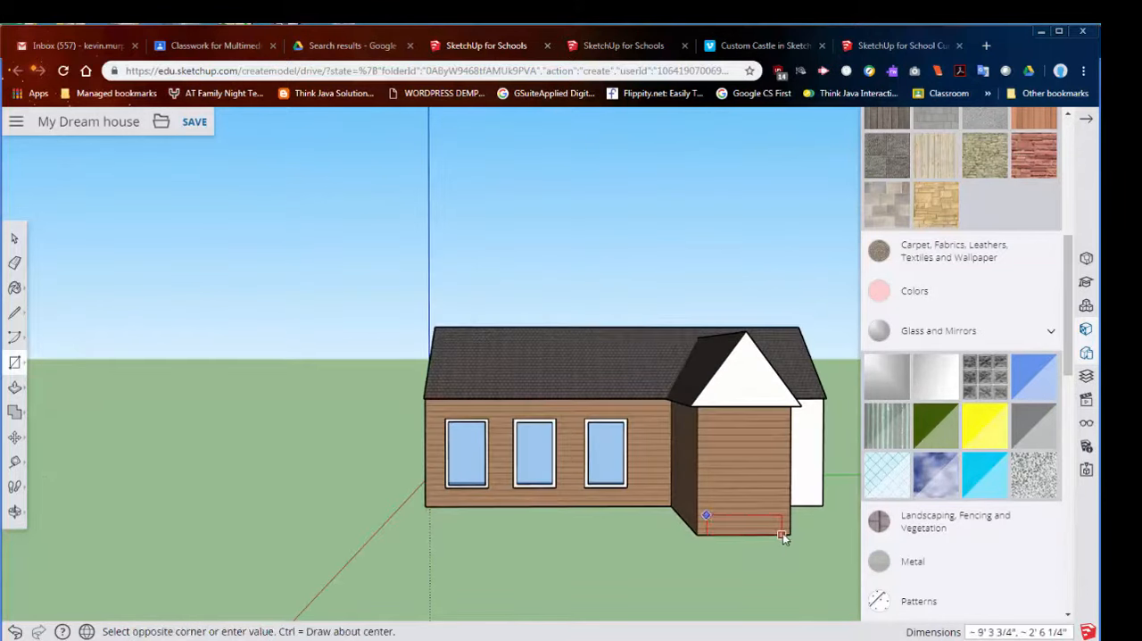
click(784, 533)
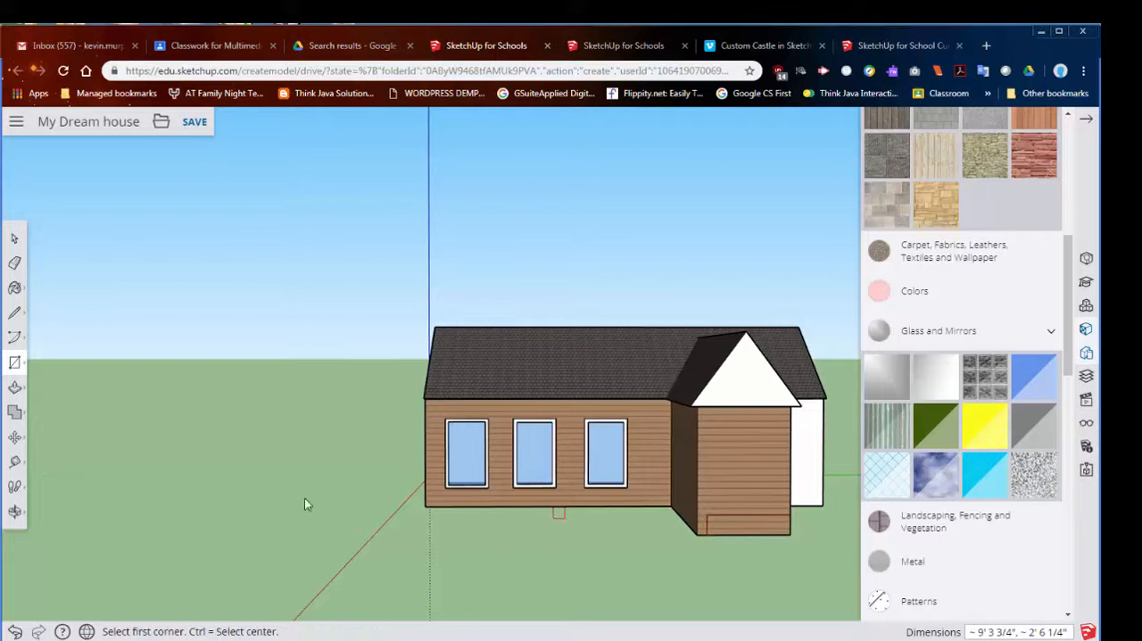
- Offset the rectangle at the base of the wing's front wall inward by about 6 3/8"
click(14, 387)
click(51, 414)
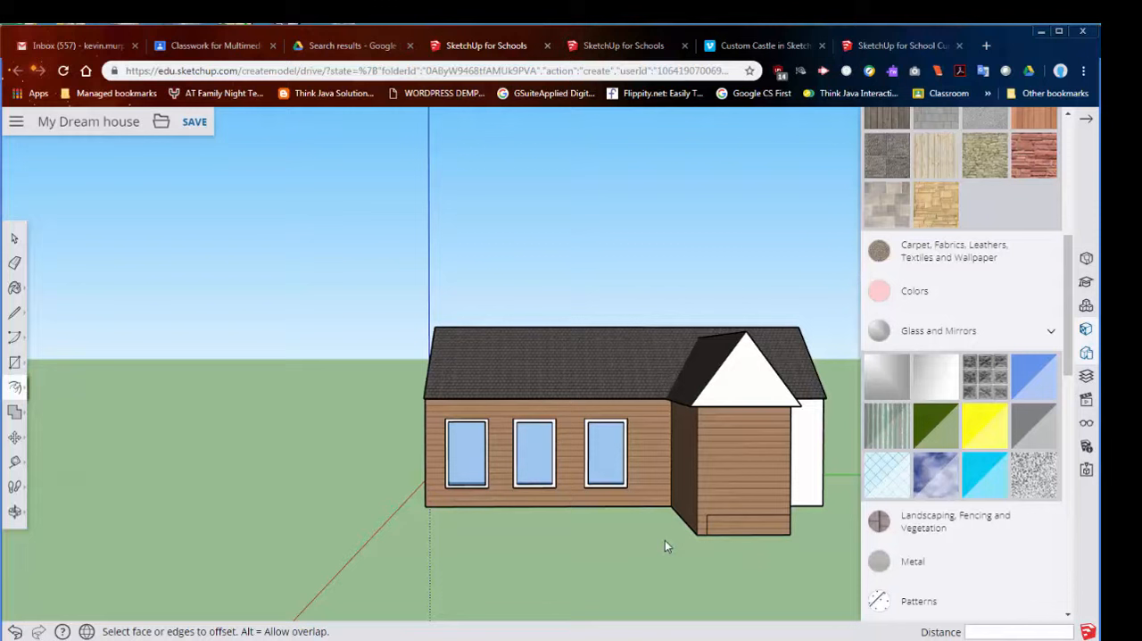
click(766, 531)
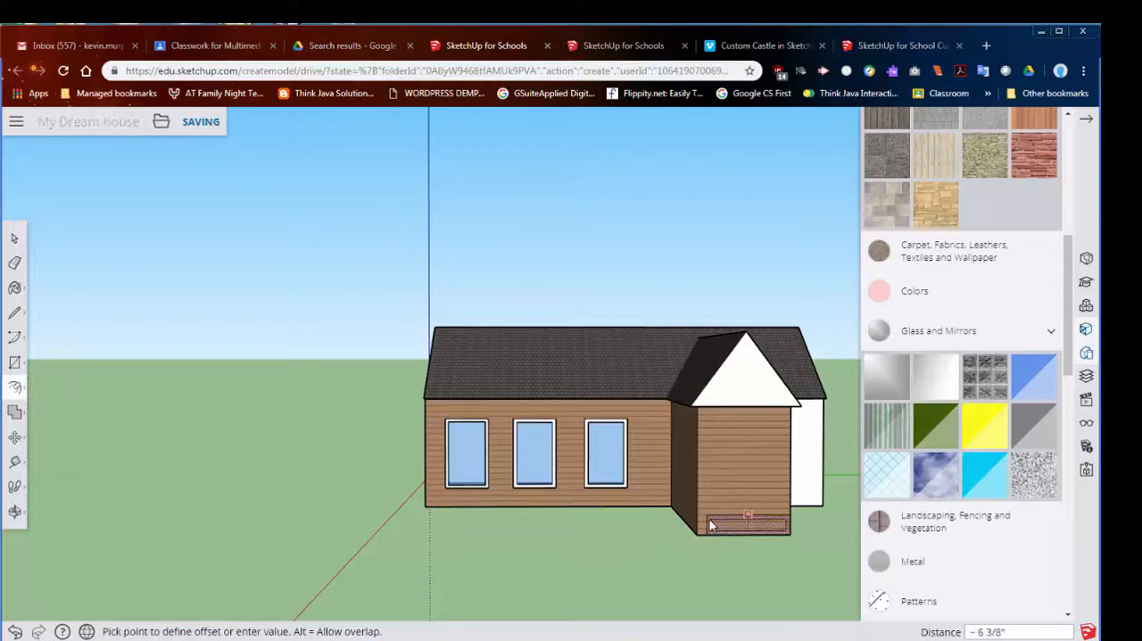
click(709, 524)
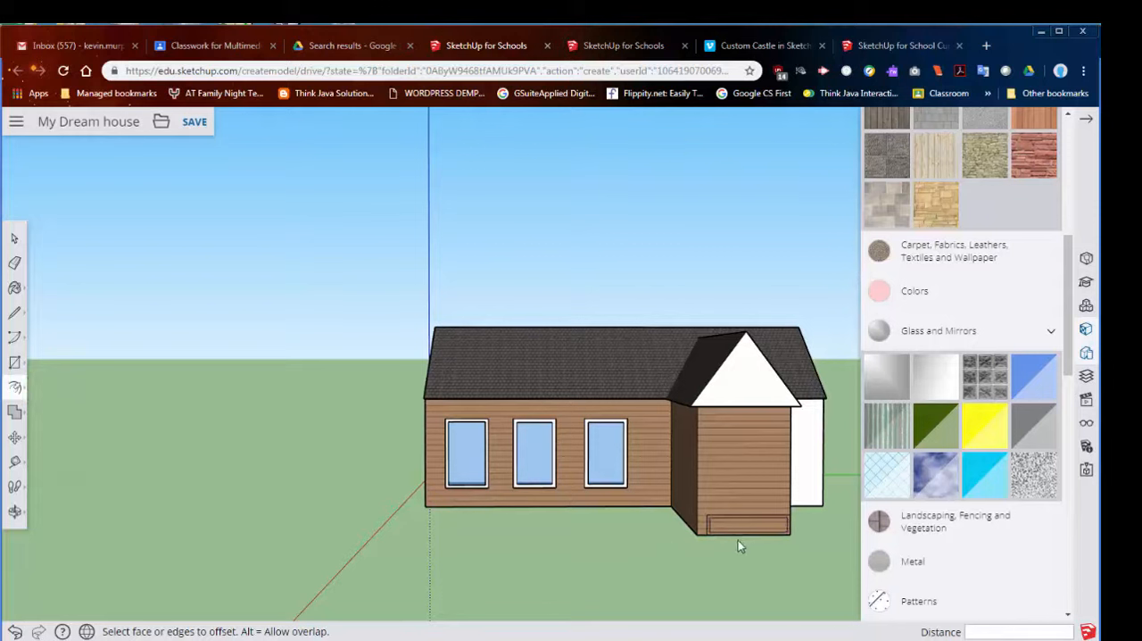
- Move the lower edge of the inset outline down about 4 1/4" to the base of the wing's front wall
scroll(764, 561, up, 4)
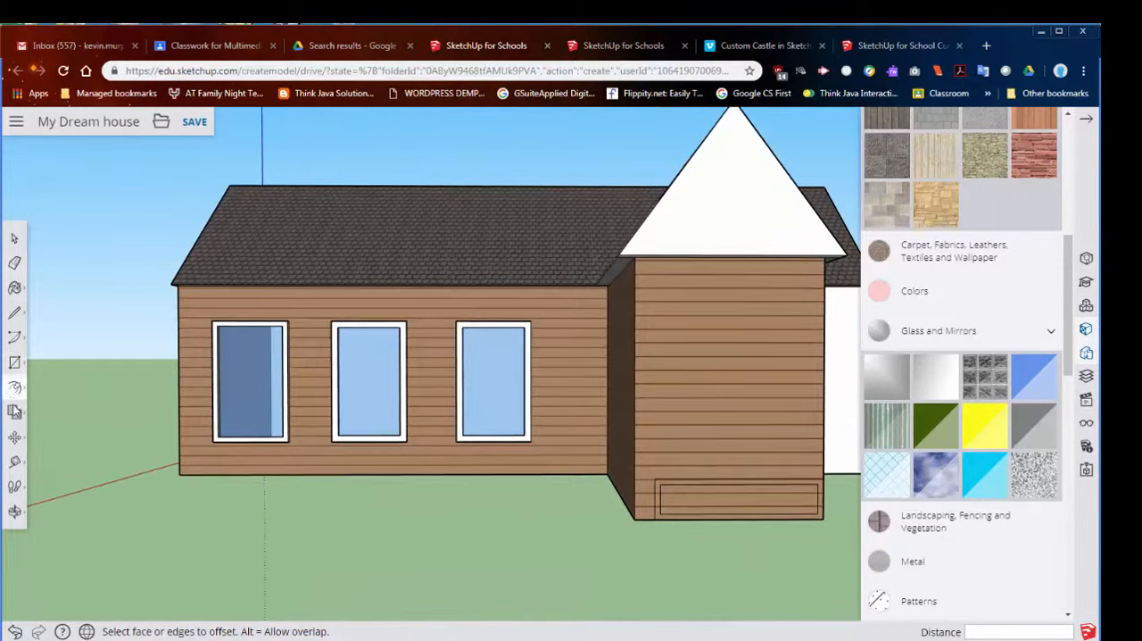
click(15, 437)
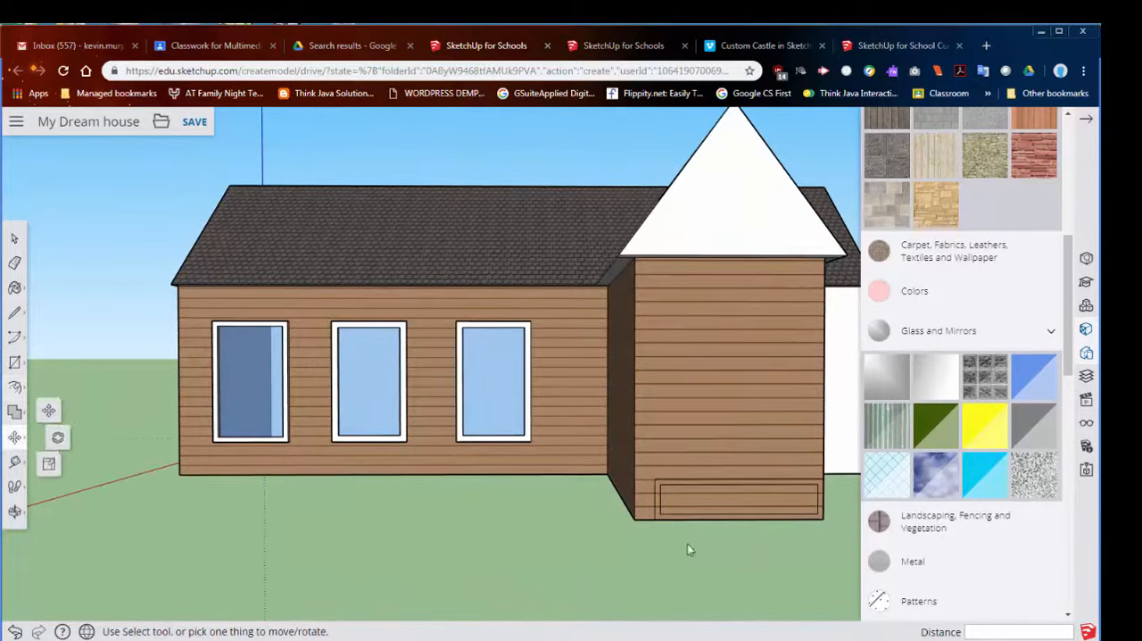
click(741, 515)
click(740, 520)
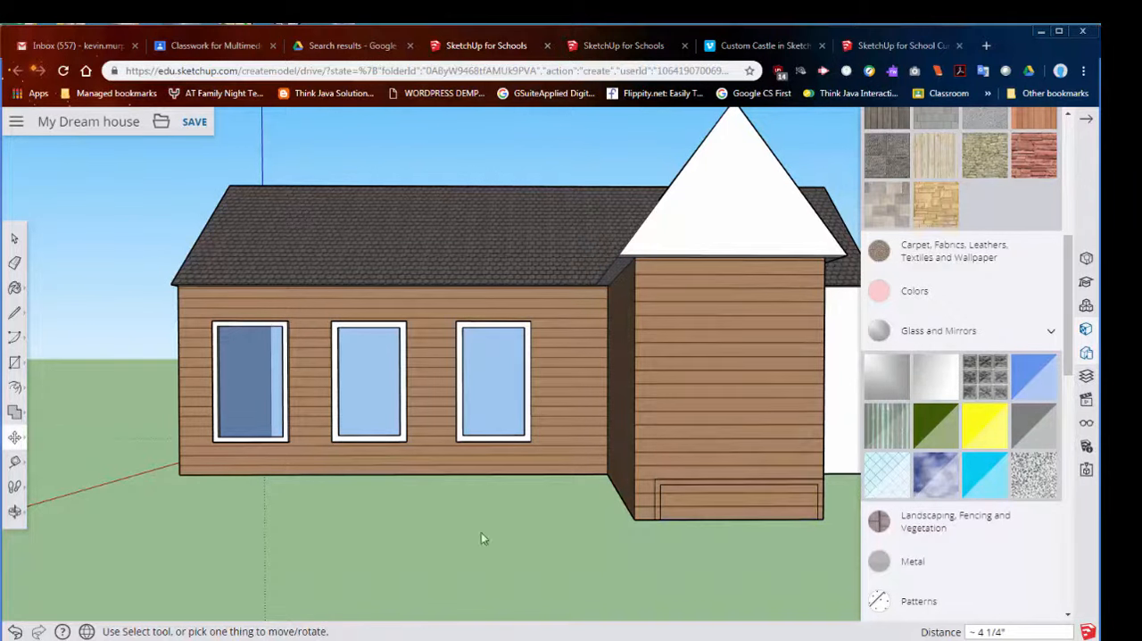
- Push/Pull the inset rectangle outward from the wing's front wall by about 7' 6 13/16" to form a step block
click(14, 387)
click(56, 384)
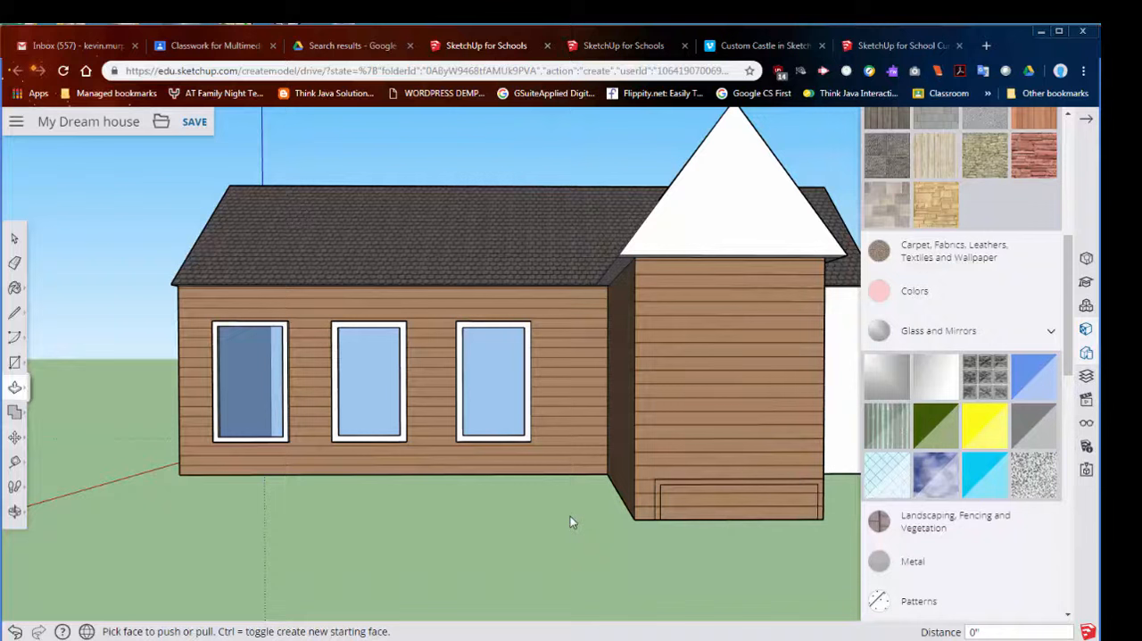
click(704, 512)
click(739, 532)
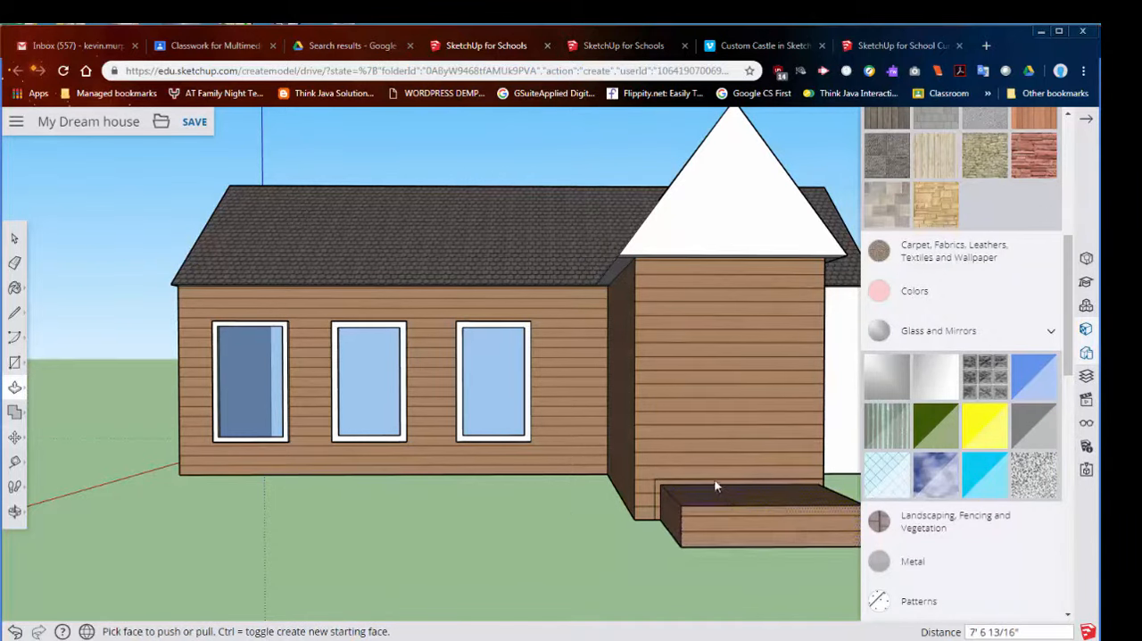
- Try to pull the thin border around the step block outward by about 3' 3 9/16"
click(714, 486)
click(727, 494)
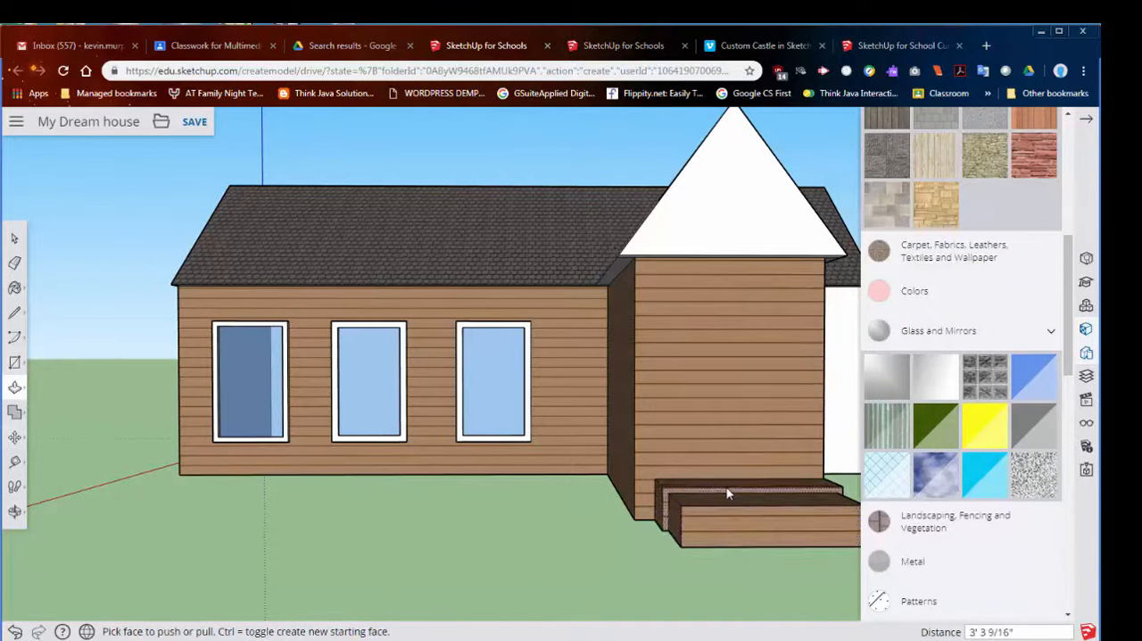
key(ctrl+z)
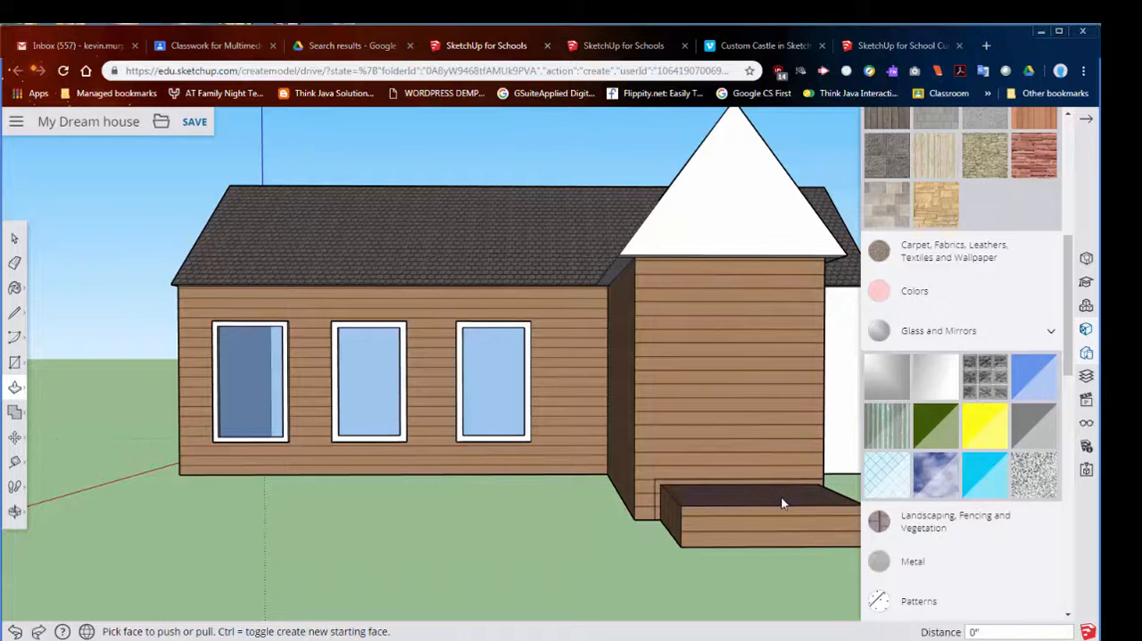
- Draw a rectangle about 9' 7 7/8" by 1' 1" across the upper part of the step block's front face
middle_drag(751, 522, 693, 528)
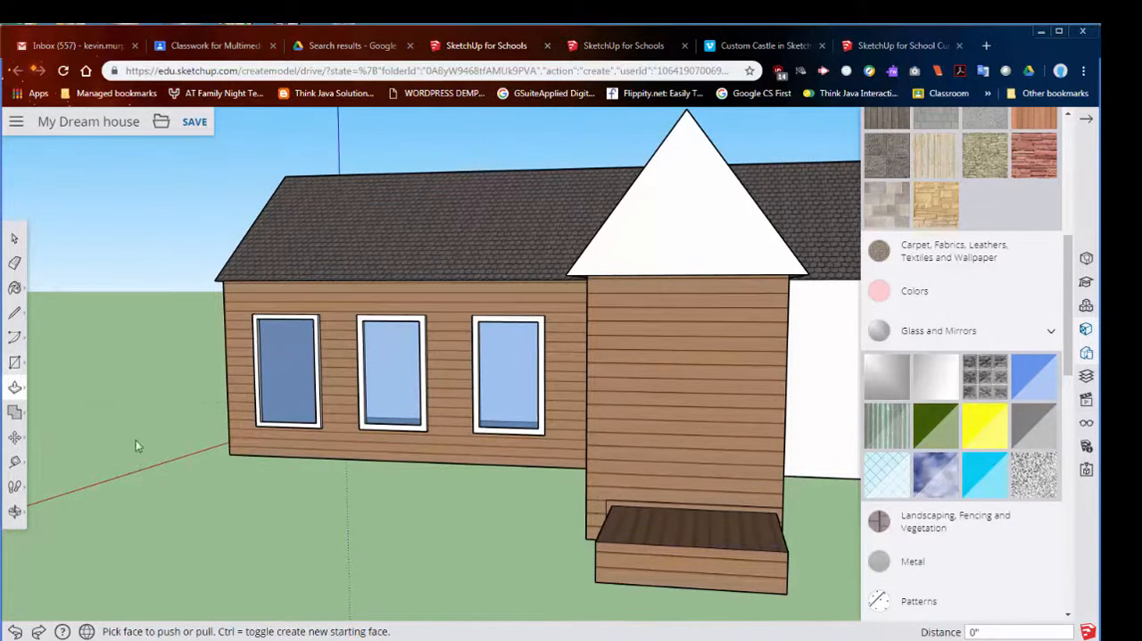
click(16, 364)
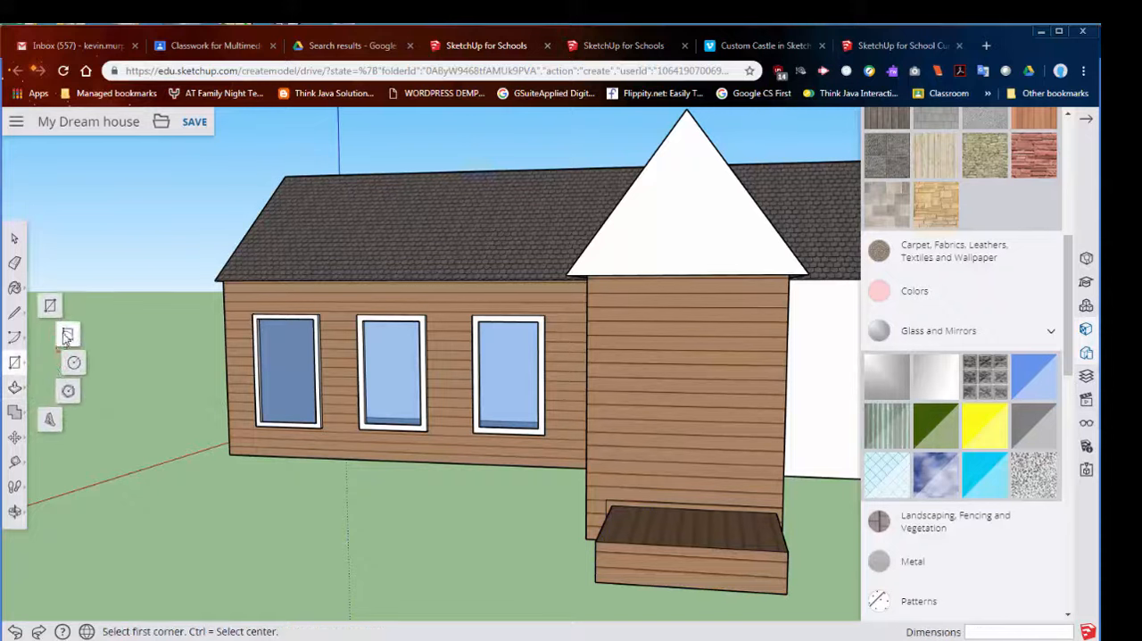
click(51, 306)
click(599, 546)
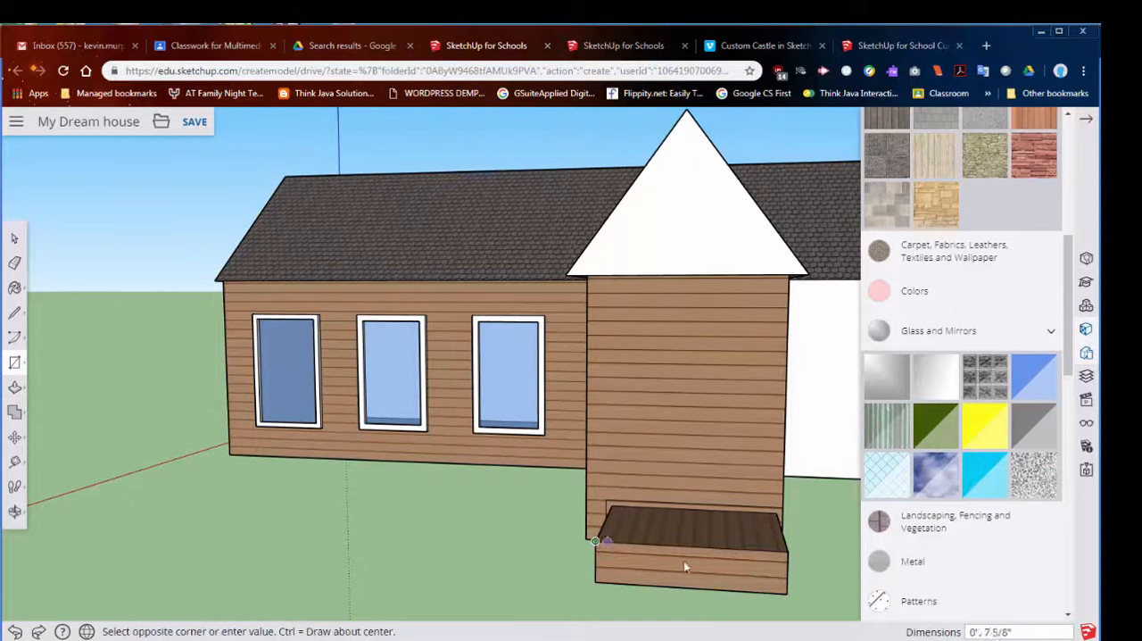
click(785, 567)
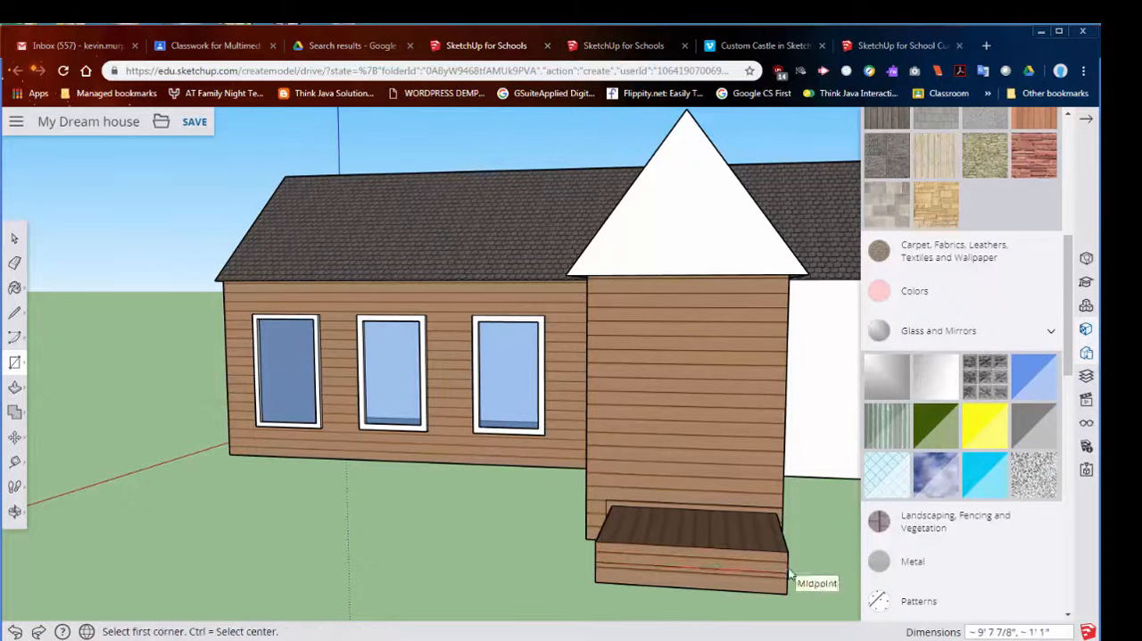
- Push the block's upper front face back 3' 9 1/4" to form two steps and push their outer side face in 9 11/16"
click(15, 387)
click(661, 552)
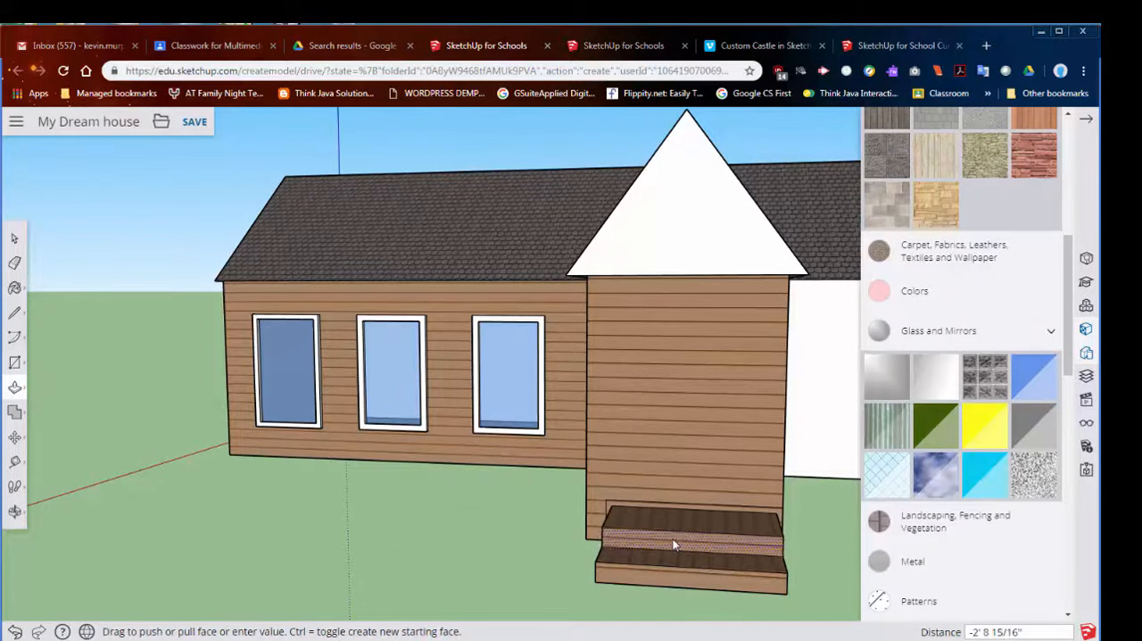
click(717, 526)
middle_drag(719, 527, 630, 437)
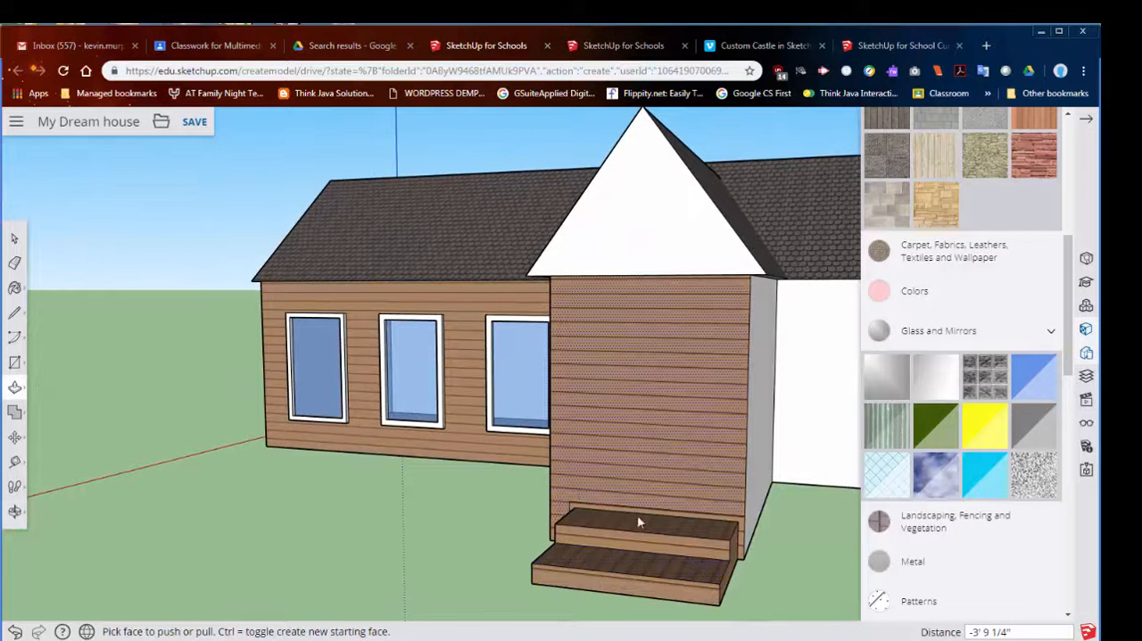
click(712, 546)
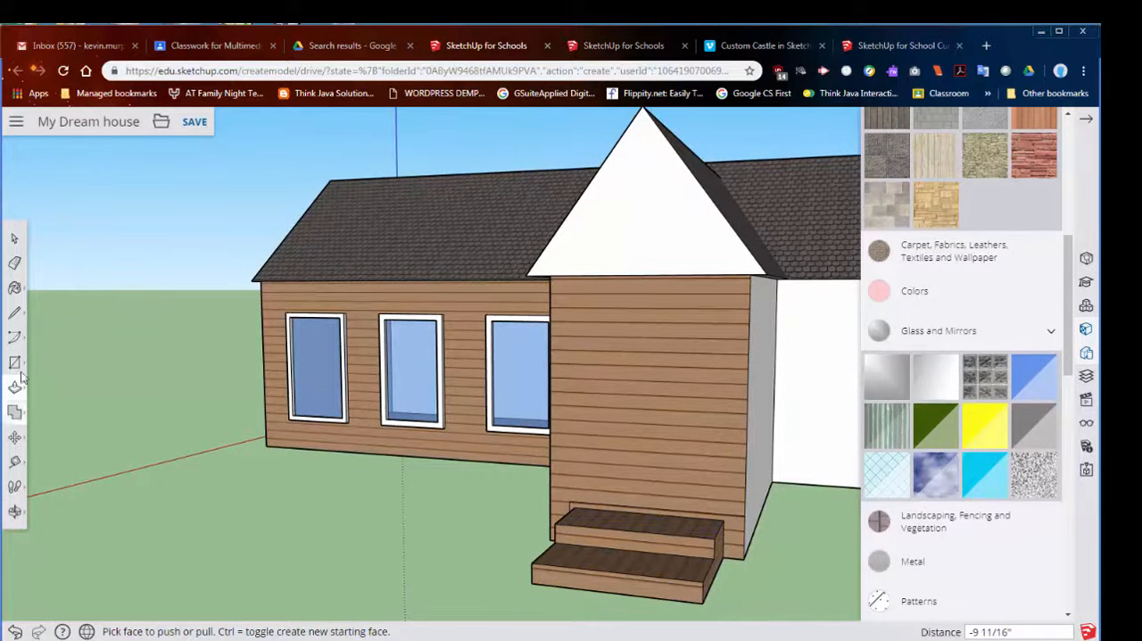
- Erase the leftover outline edges on the wing's front wall around the steps
click(15, 262)
drag(751, 515, 555, 515)
middle_drag(603, 498, 699, 507)
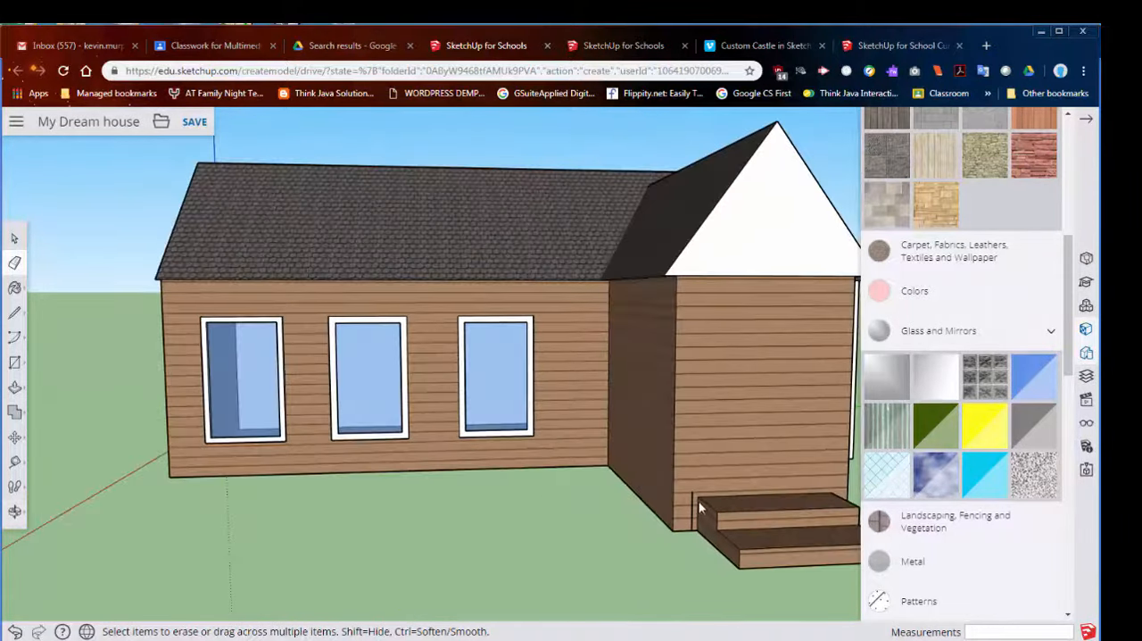
middle_drag(771, 471, 643, 527)
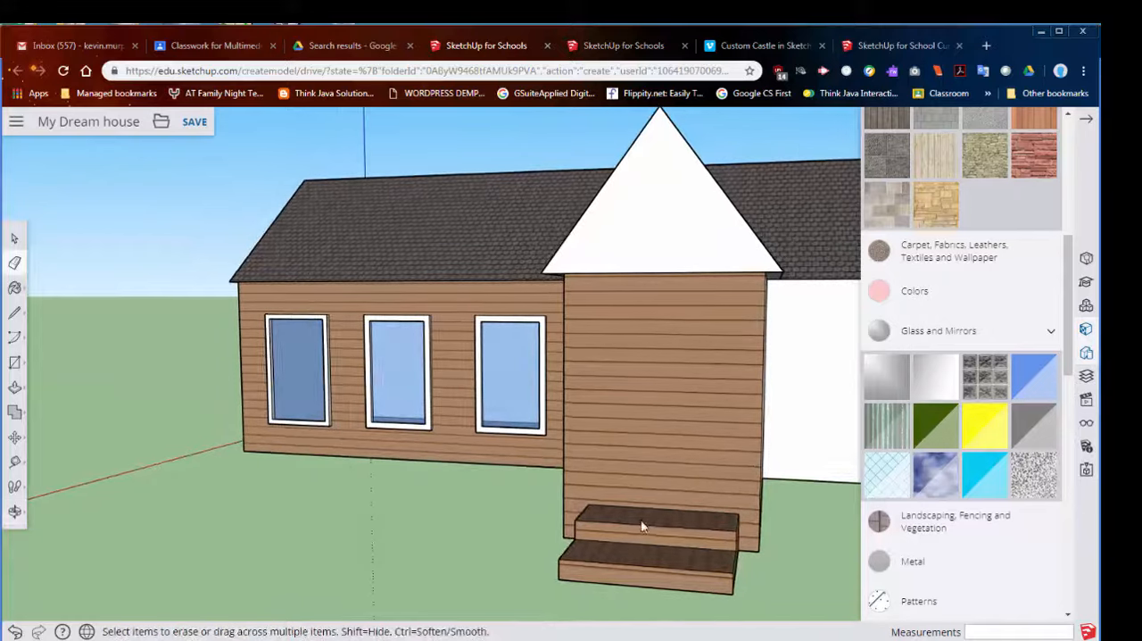
- Draw a tall door rectangle on the wing's front wall, reaching down to the top step
click(14, 362)
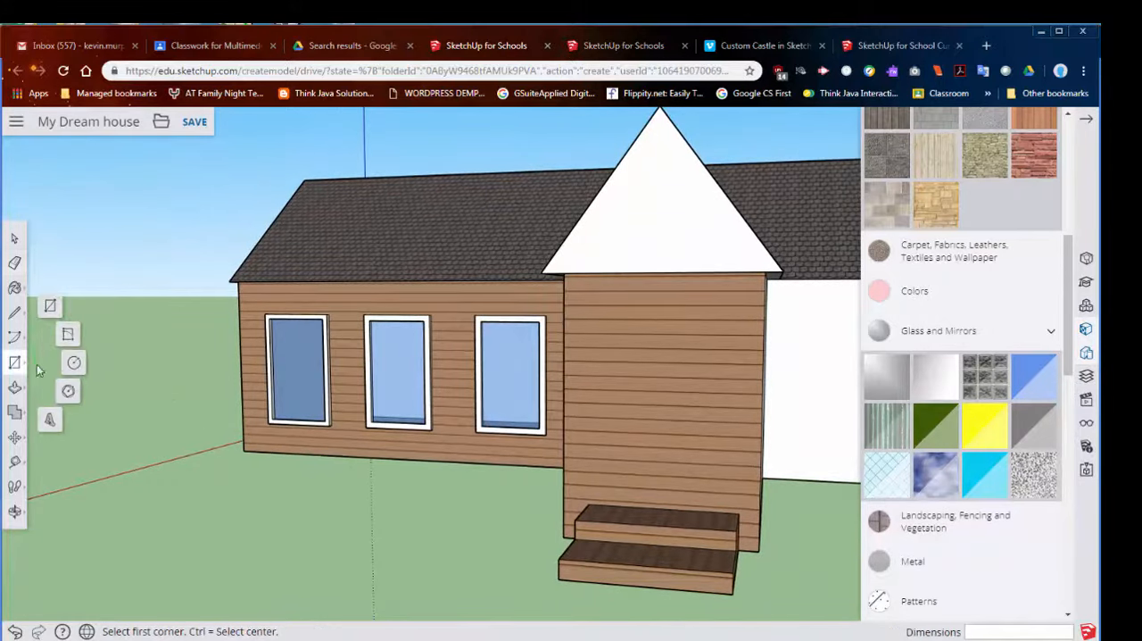
click(603, 324)
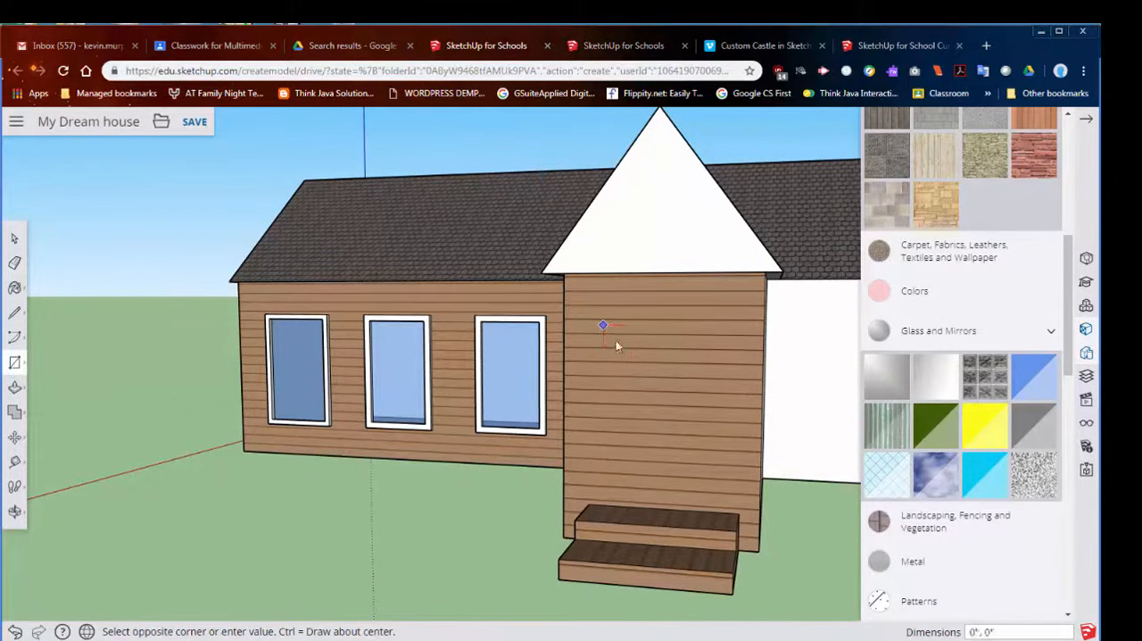
click(717, 515)
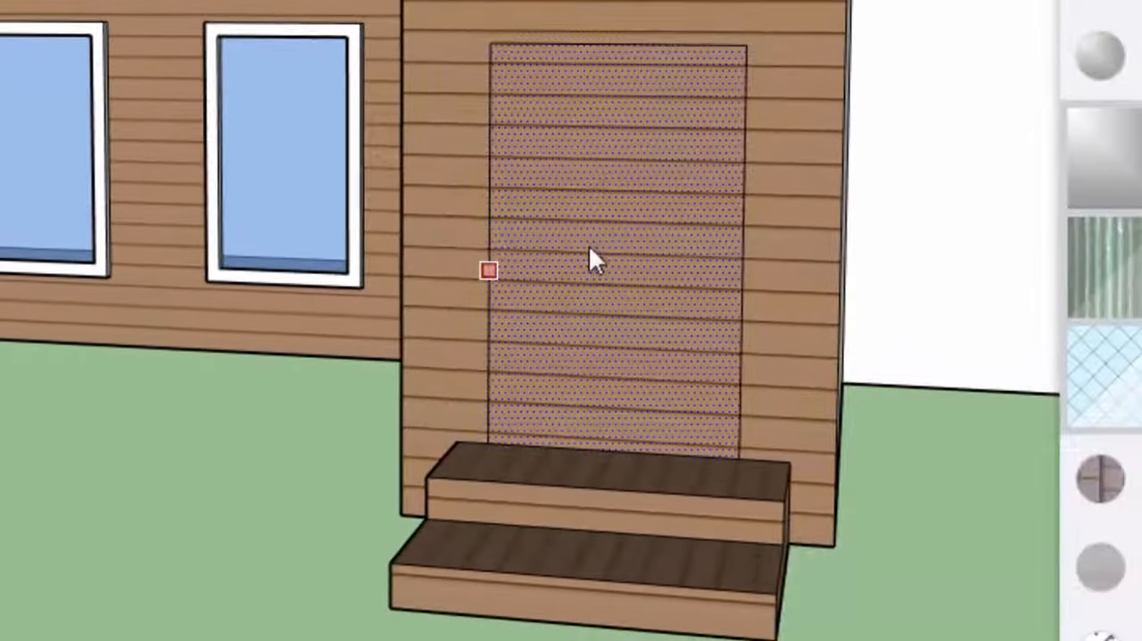
- Offset the door rectangle slightly inward and move the inner outline's bottom edge down to the top step
click(587, 248)
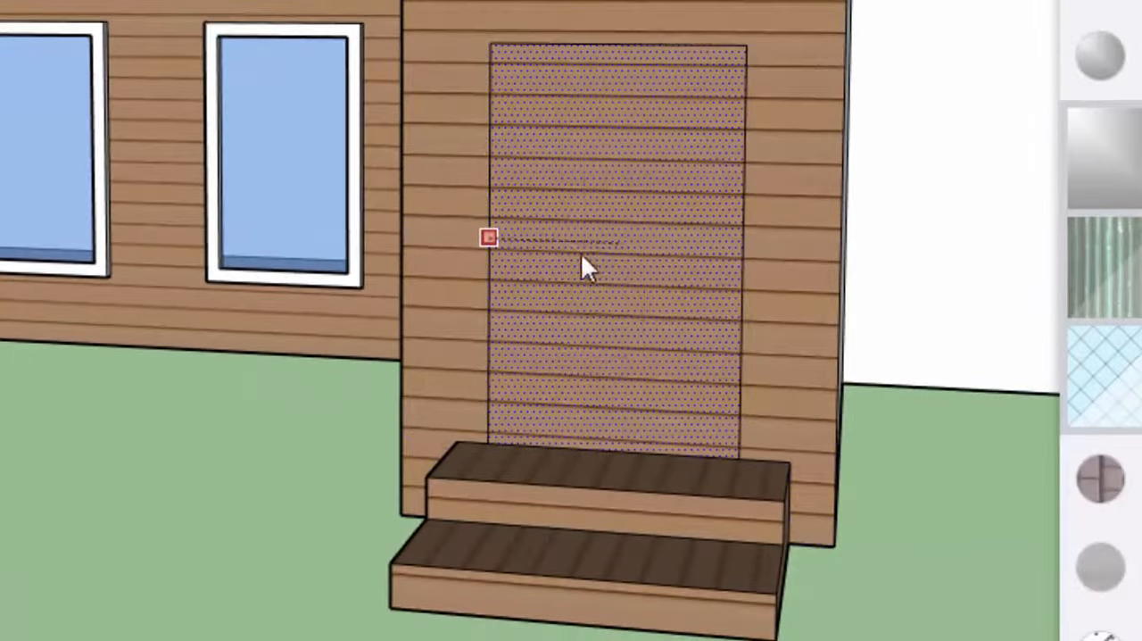
click(504, 127)
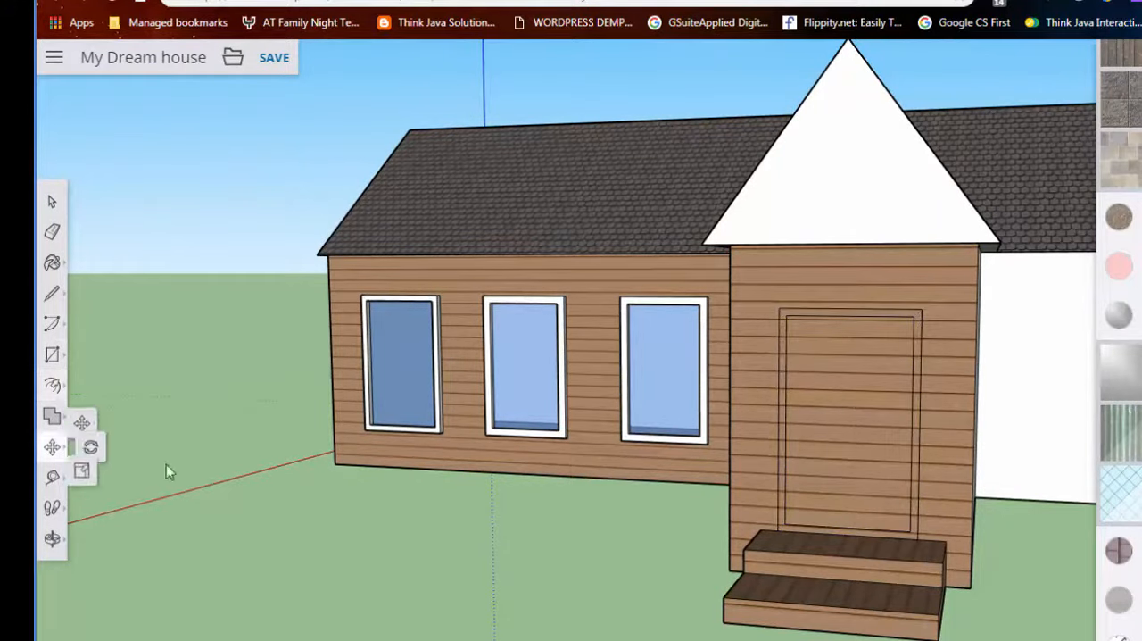
scroll(877, 569, up, 2)
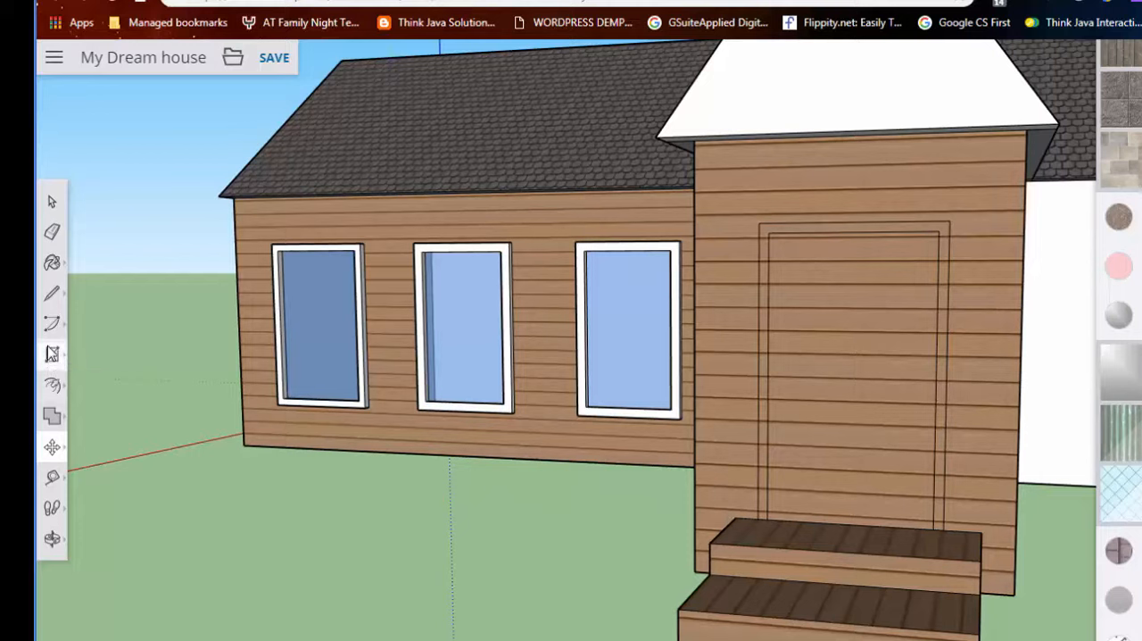
click(52, 355)
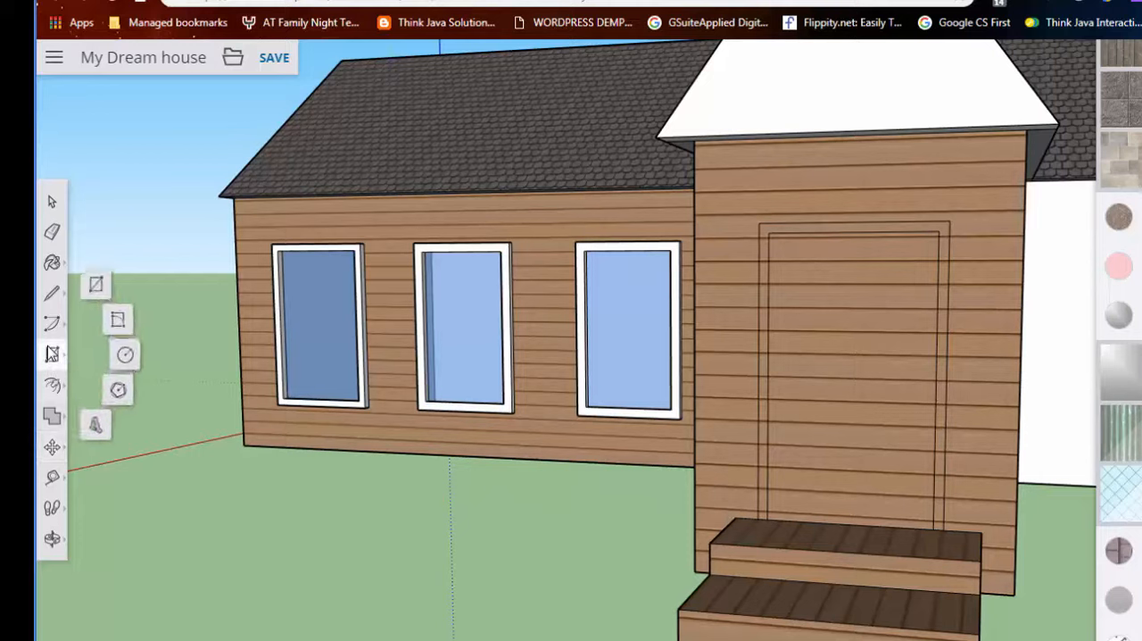
click(52, 446)
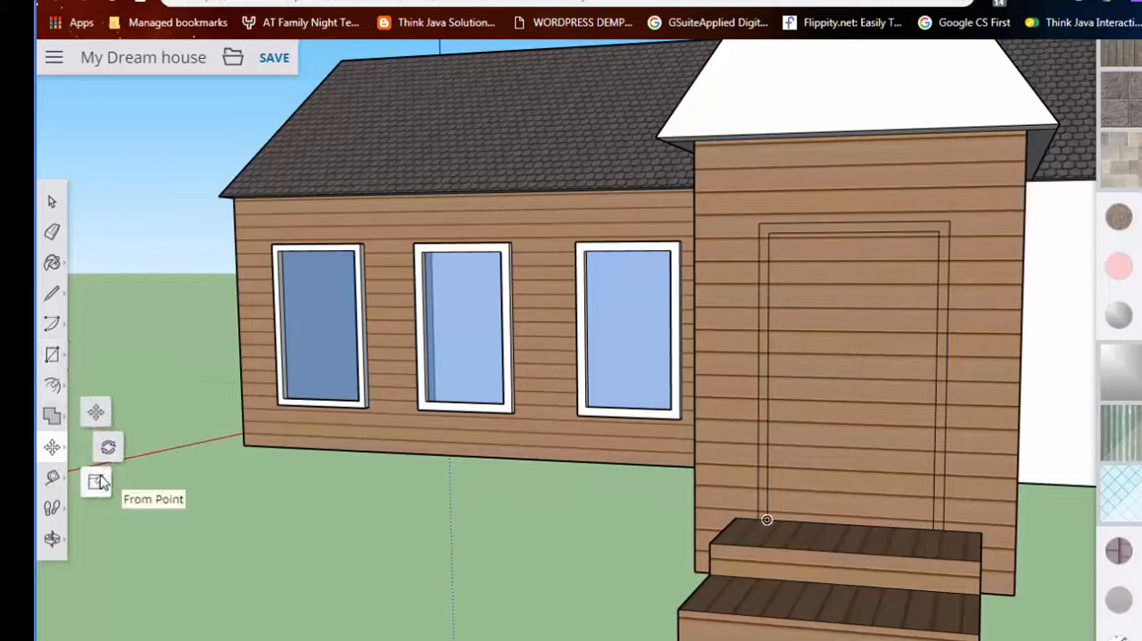
click(96, 482)
click(847, 397)
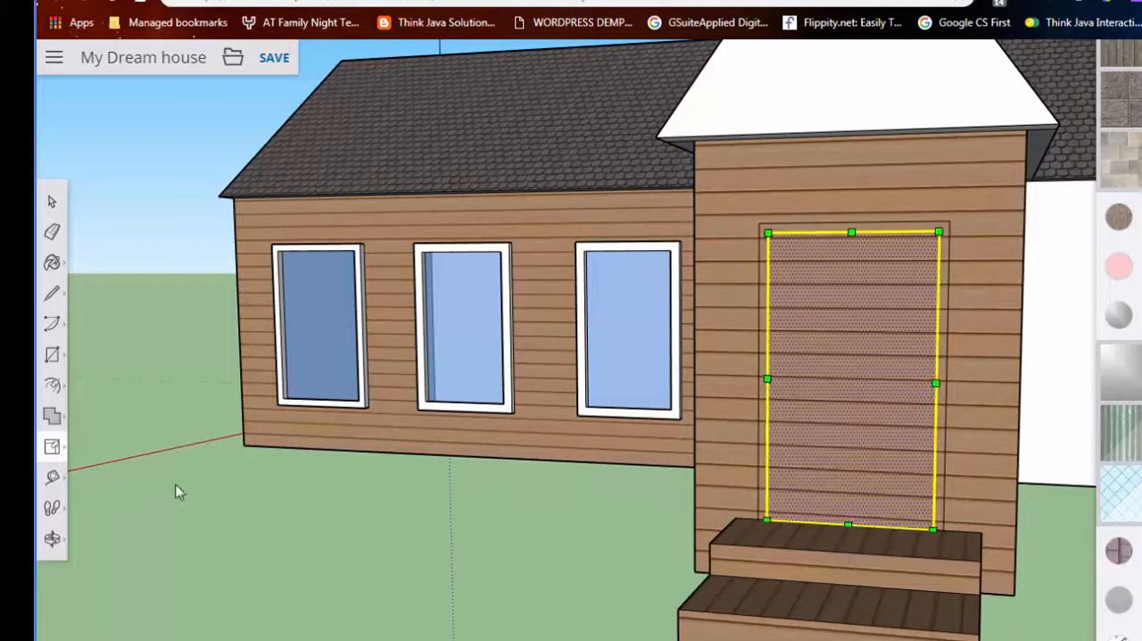
click(51, 446)
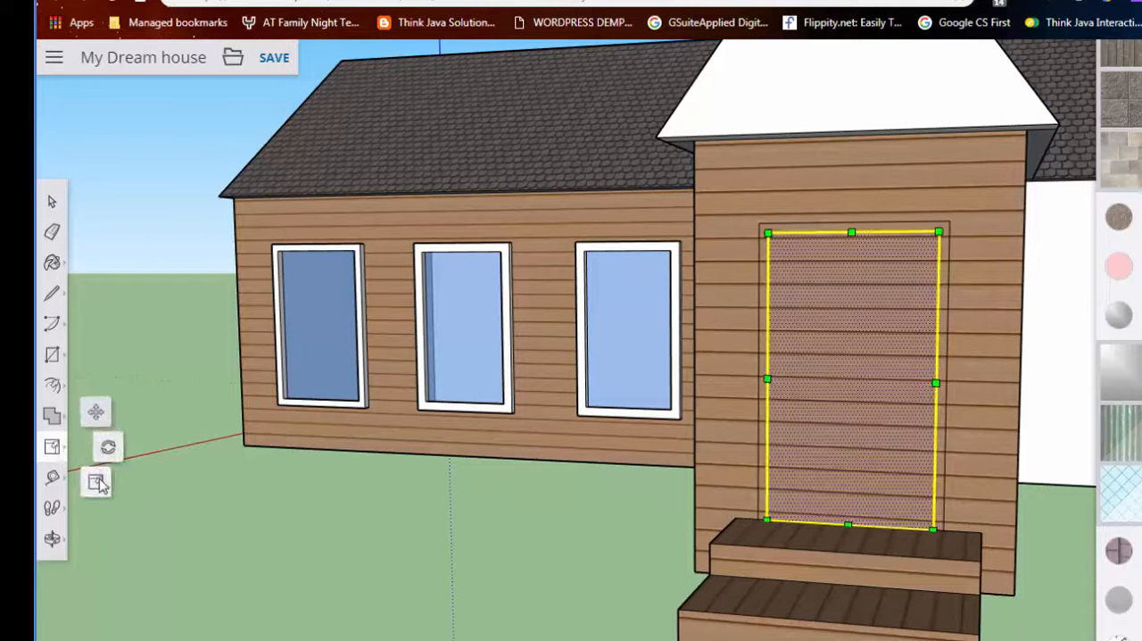
click(95, 479)
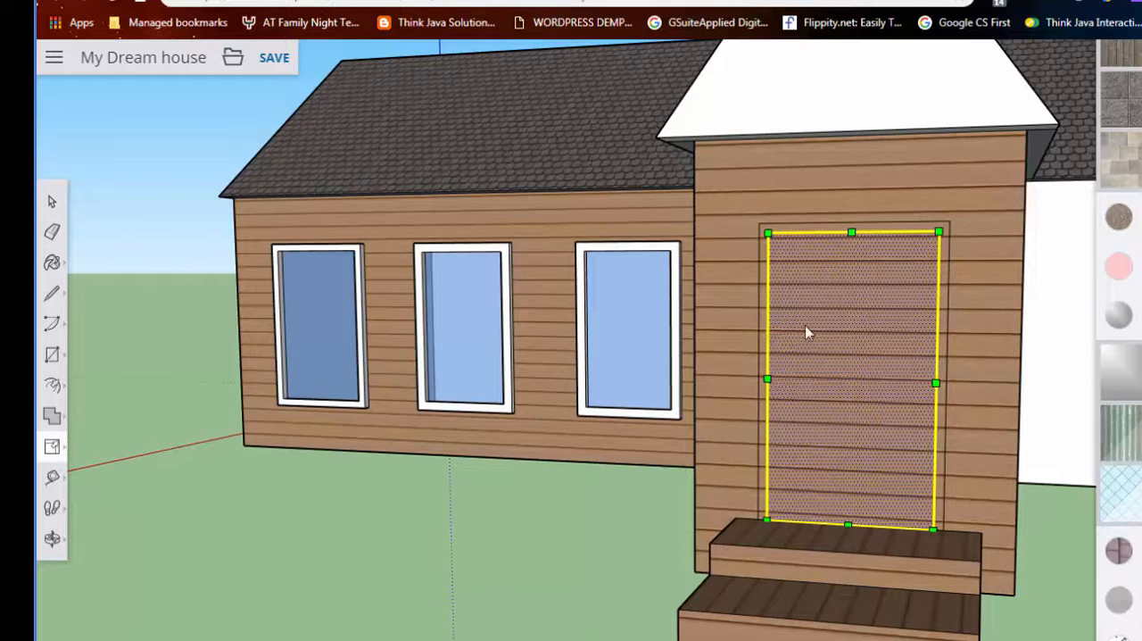
- Offset the inner door face slightly inward to outline a door panel inside the frame
click(51, 384)
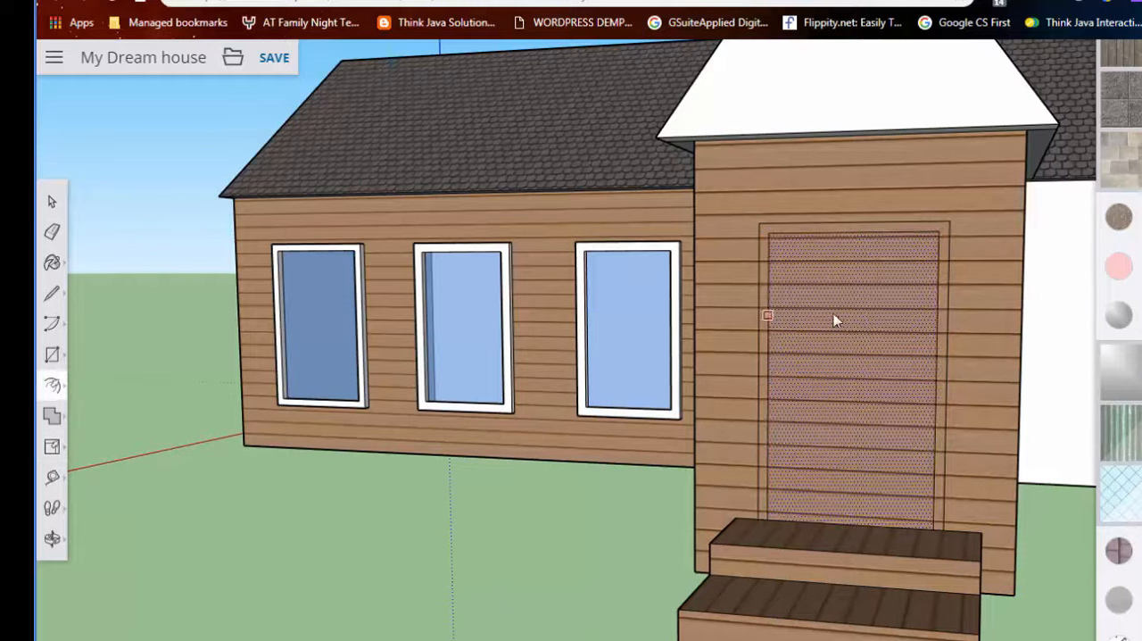
click(885, 396)
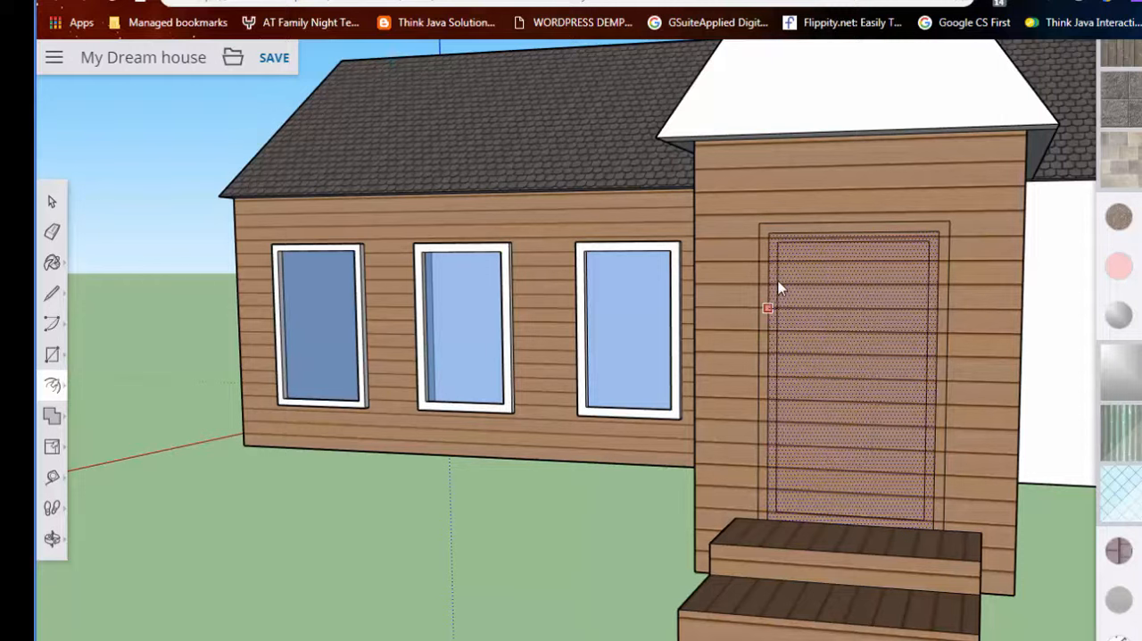
click(791, 327)
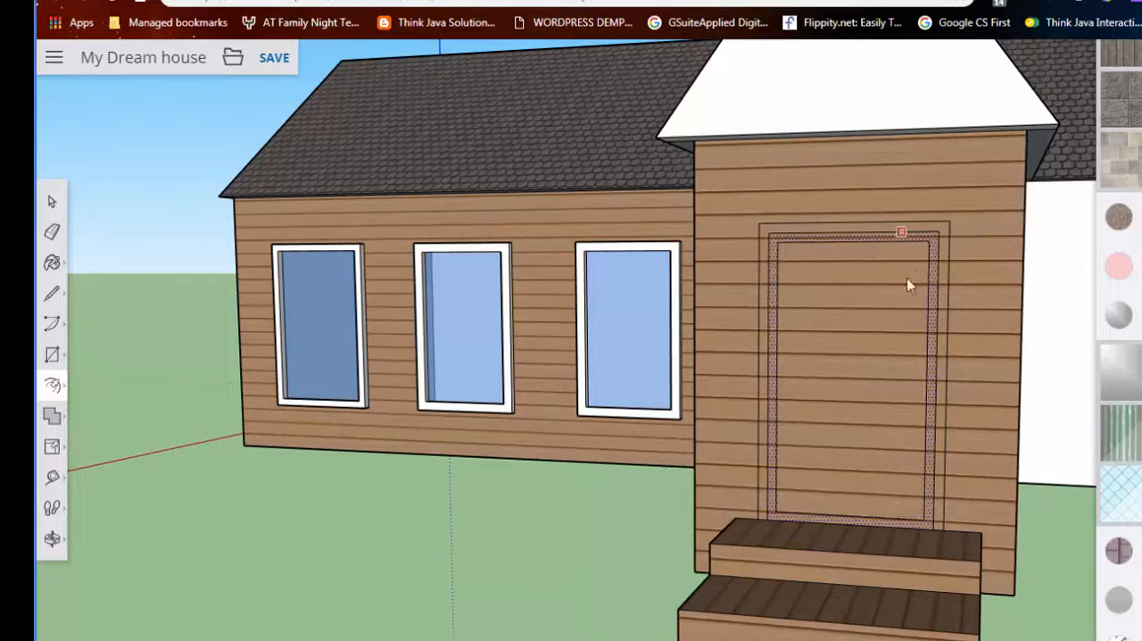
- Try a dark yellow and an olive colour on the inner door panel
scroll(1126, 446, up, 2)
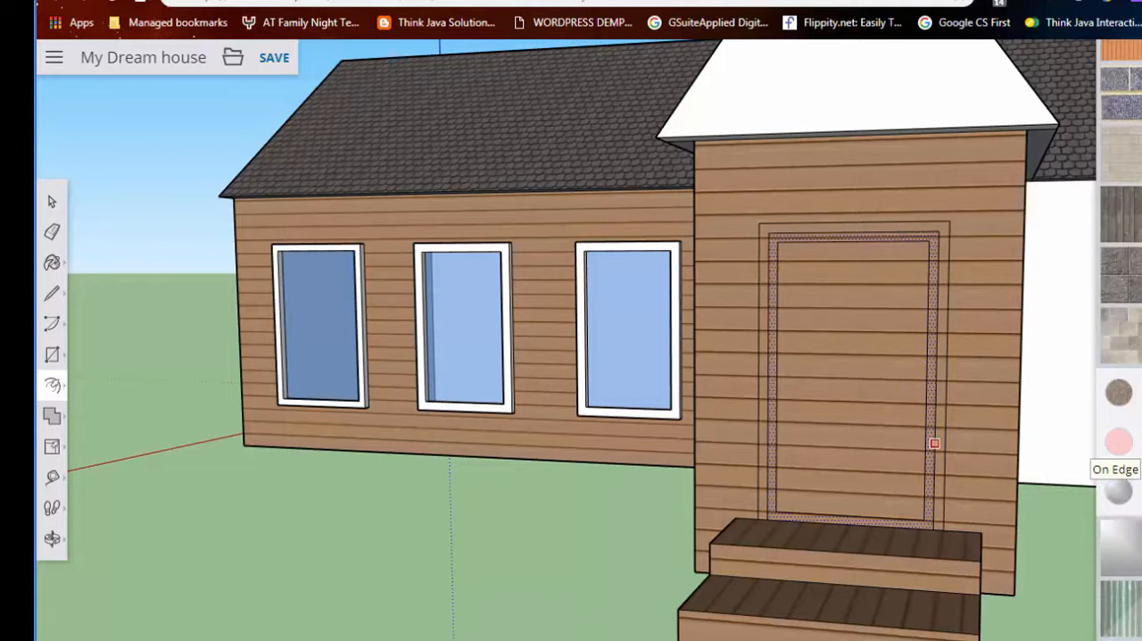
scroll(1126, 446, up, 3)
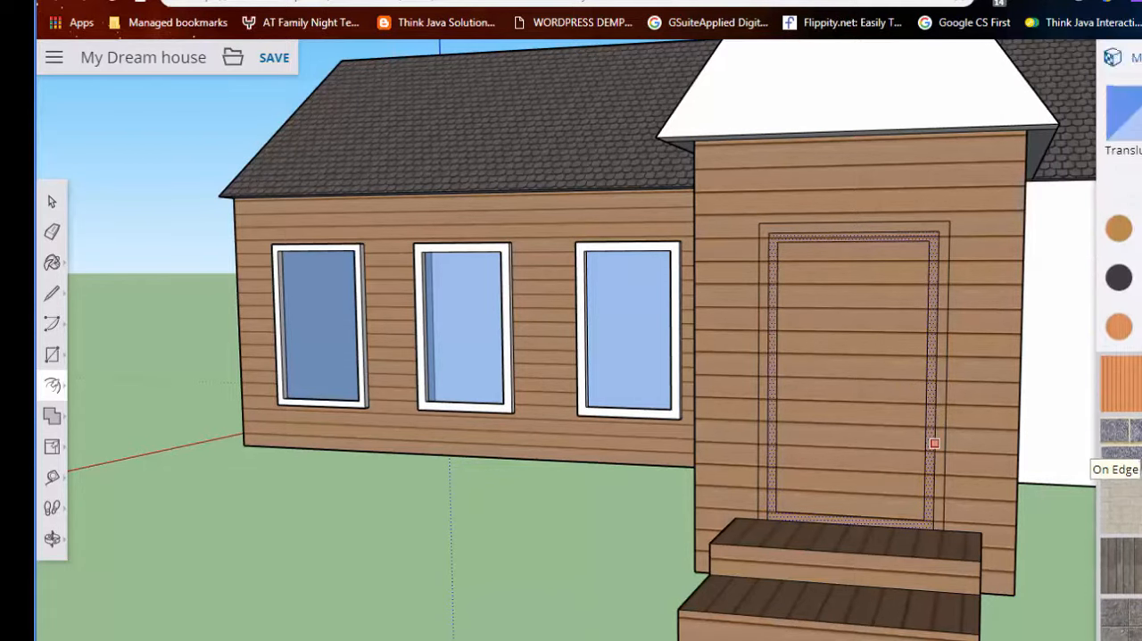
scroll(1127, 446, down, 3)
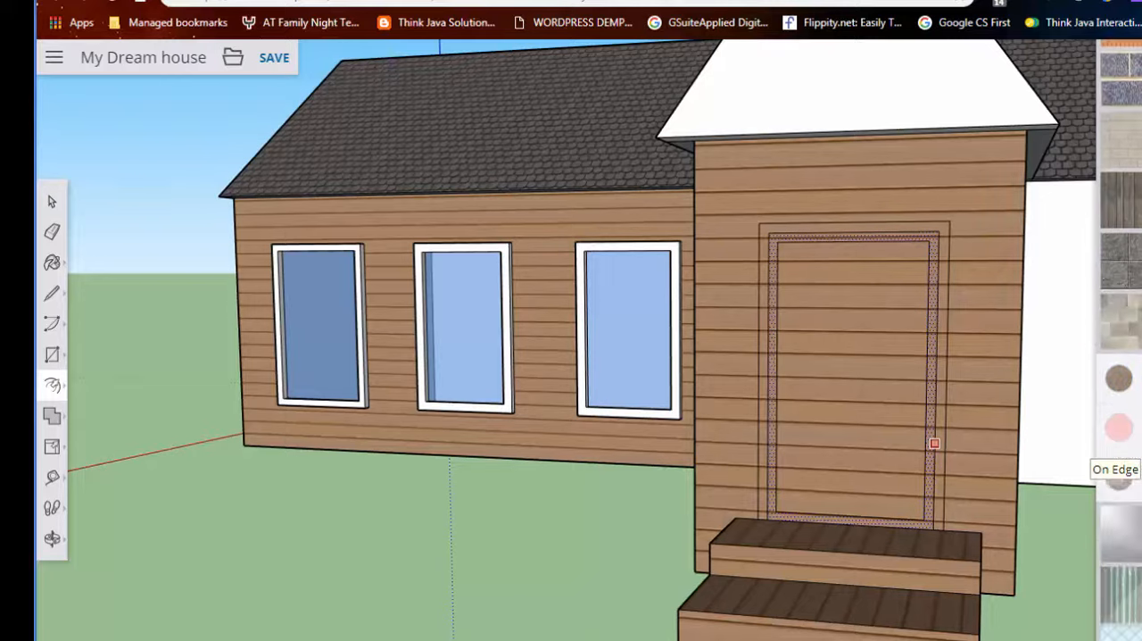
scroll(1126, 446, down, 2)
scroll(1126, 446, down, 5)
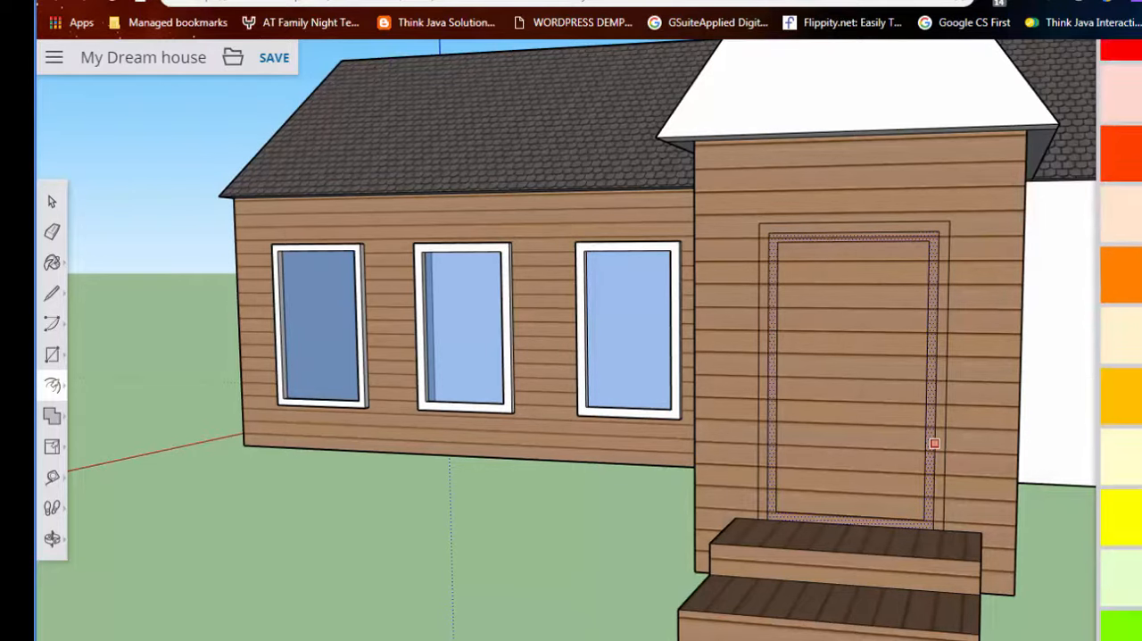
click(808, 376)
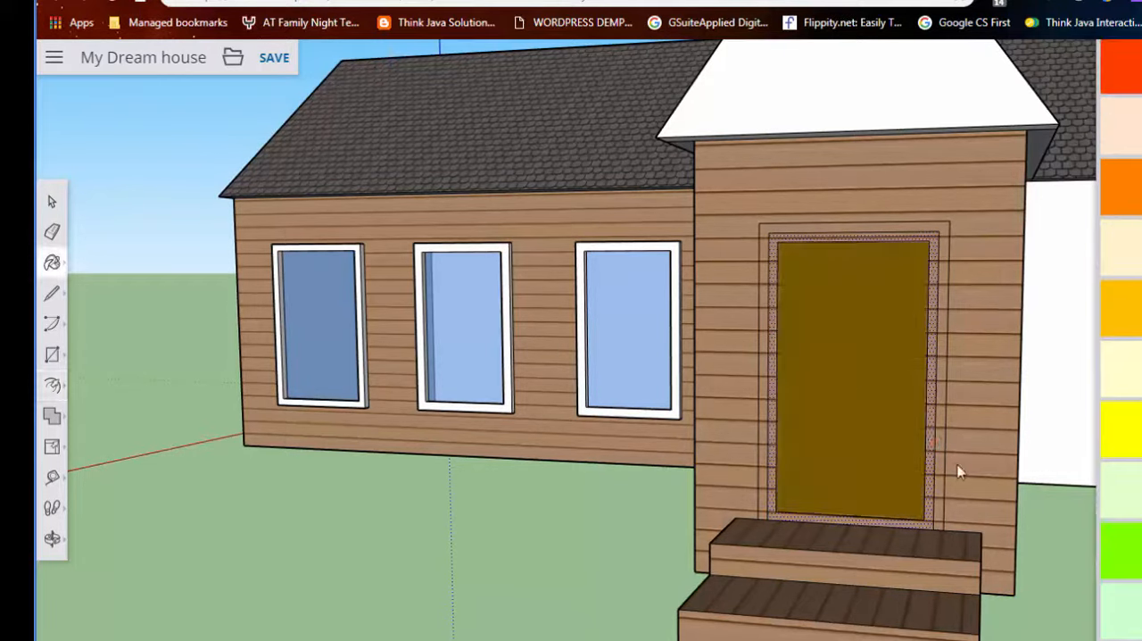
click(913, 423)
- Paint the inner door panel grey
scroll(1094, 515, down, 10)
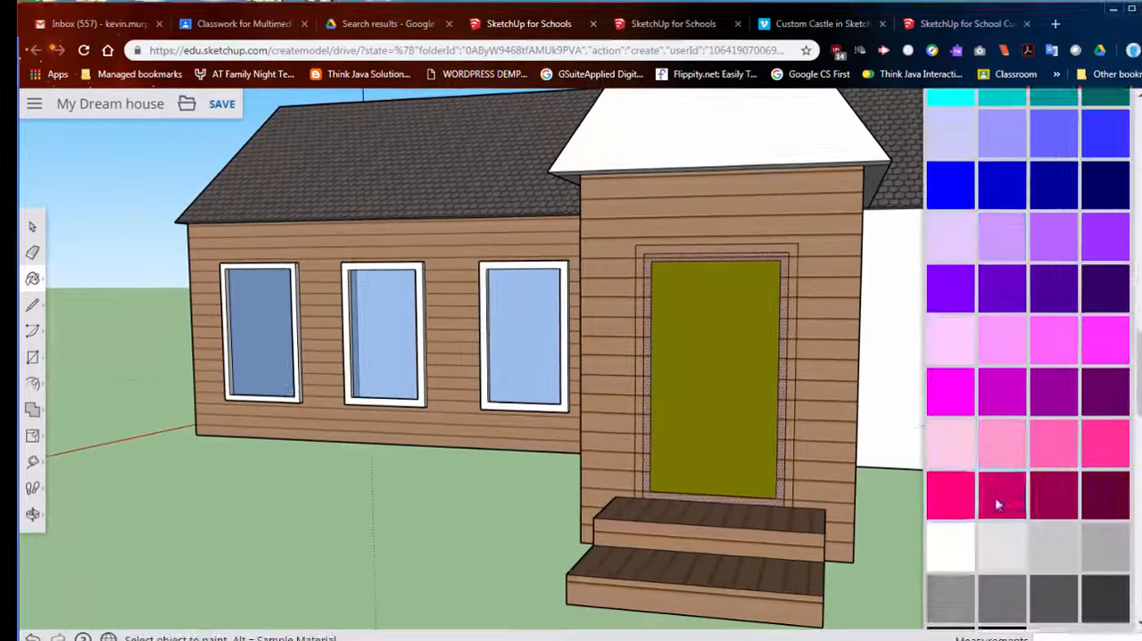
scroll(998, 505, down, 5)
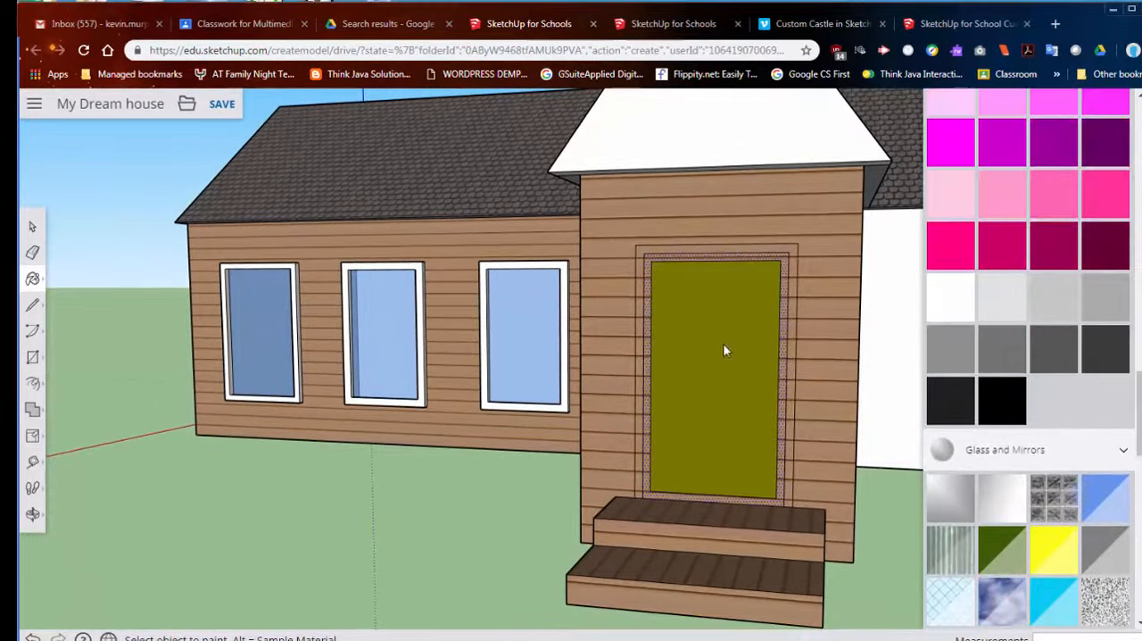
click(723, 351)
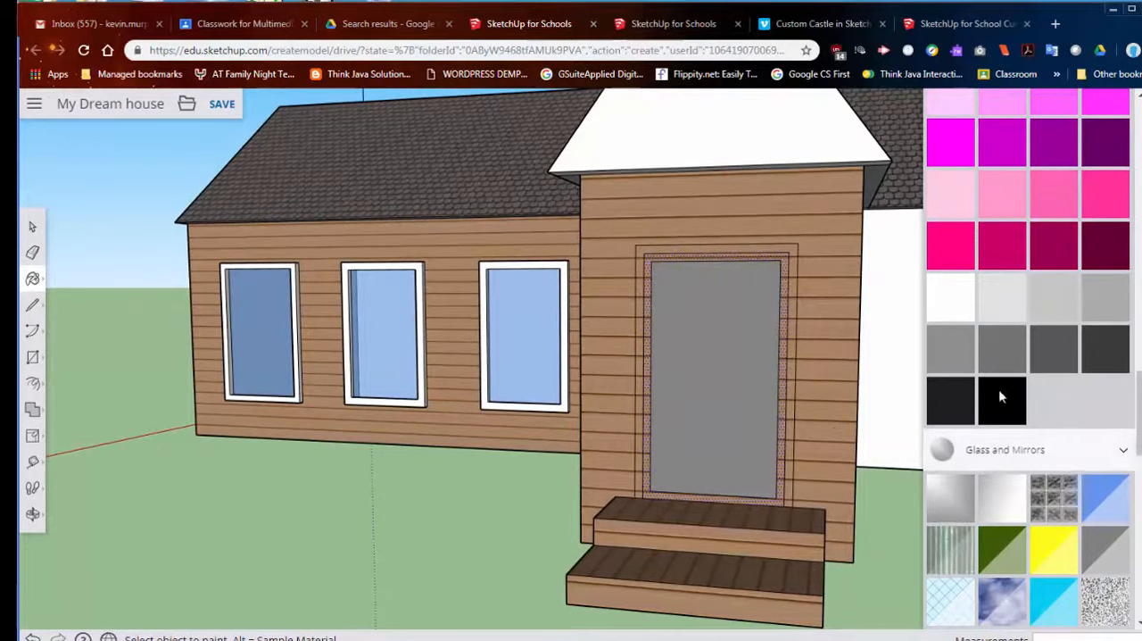
- Paint the outer door frame white and the narrow band inside it black
click(944, 316)
click(793, 269)
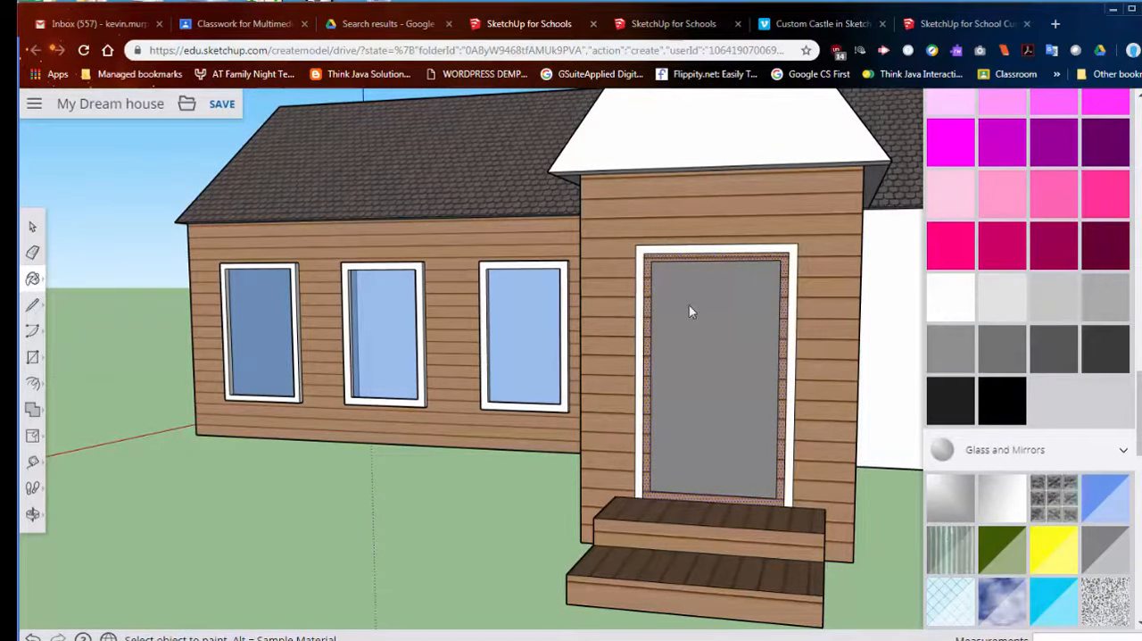
mouse_move(652, 303)
middle_down()
mouse_move(788, 367)
mouse_move(771, 361)
middle_up()
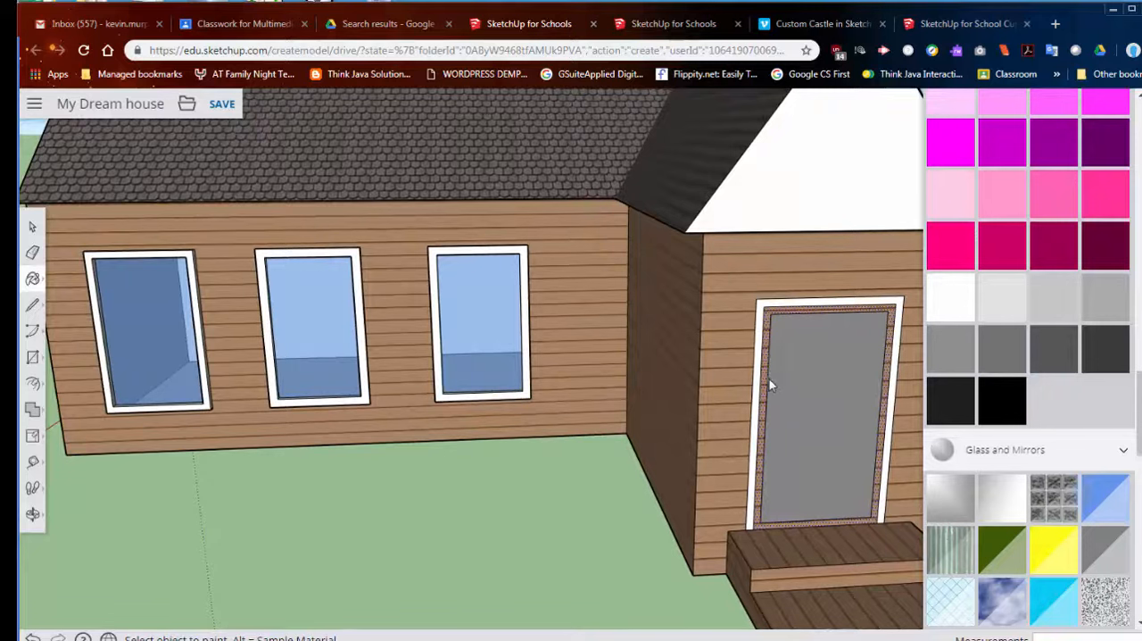
click(769, 356)
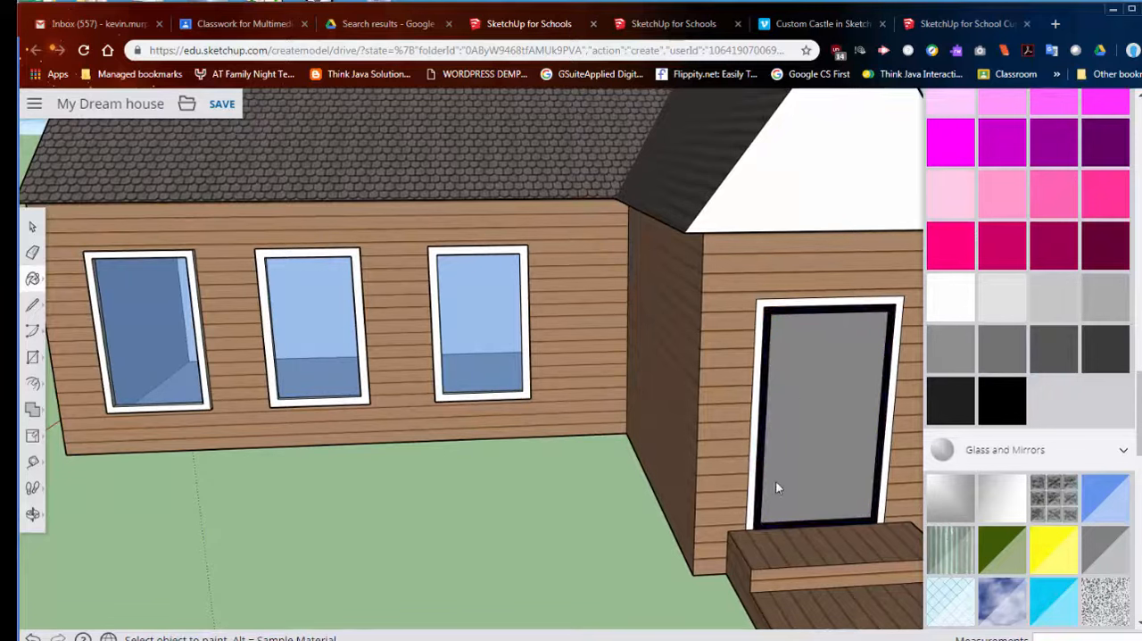
- Pull the white door frame out from the wing's front wall by about 3 11/16"
click(32, 382)
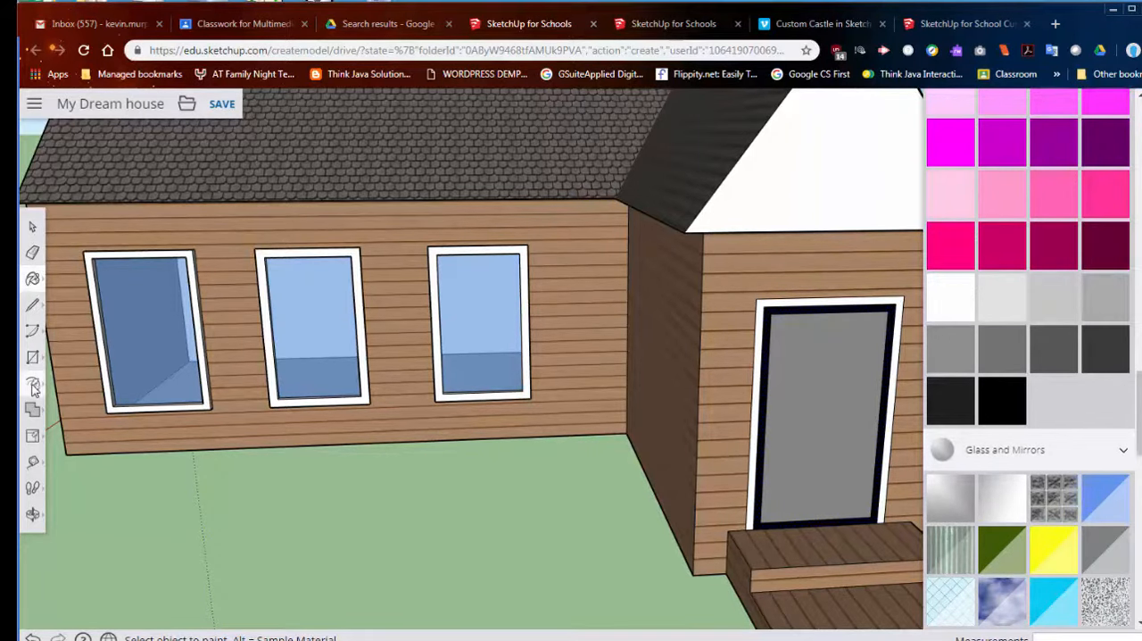
scroll(760, 487, up, 4)
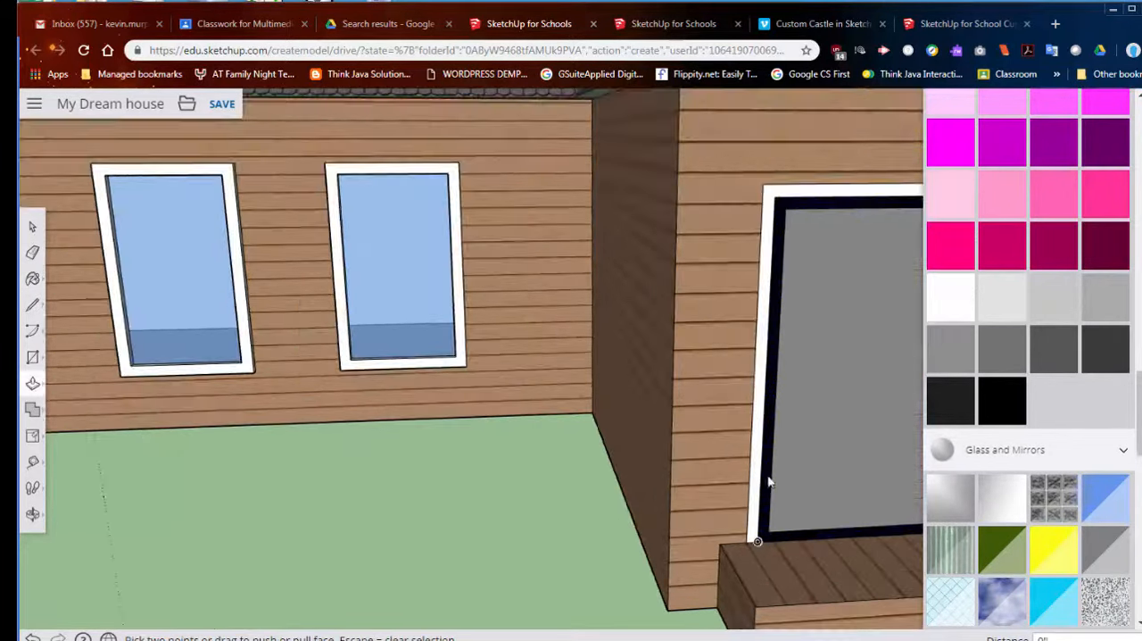
click(753, 465)
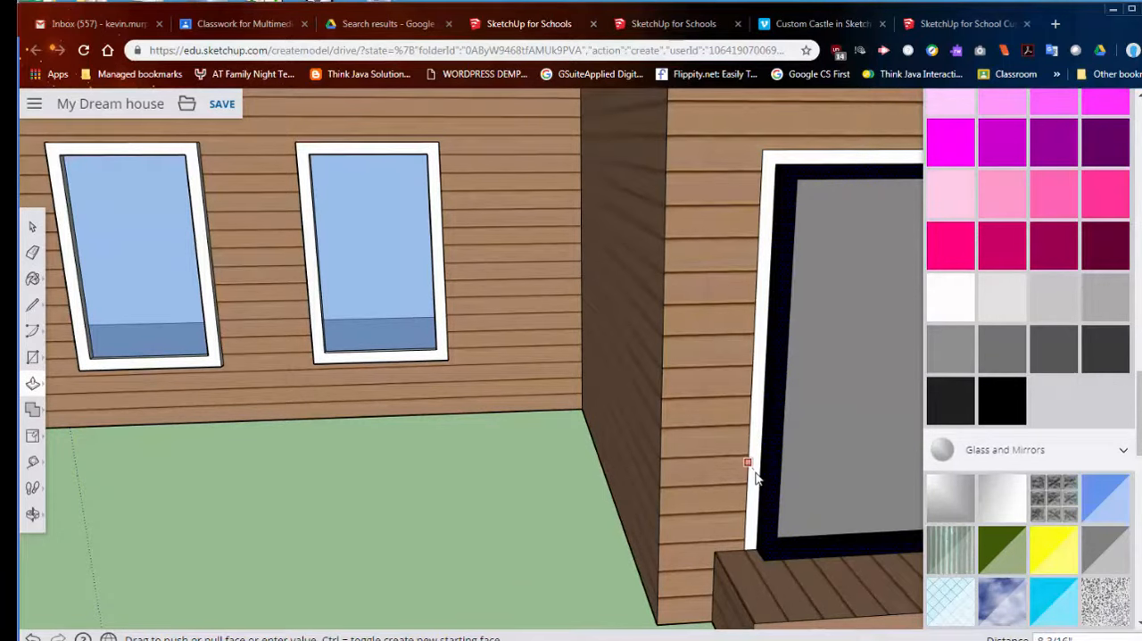
click(756, 479)
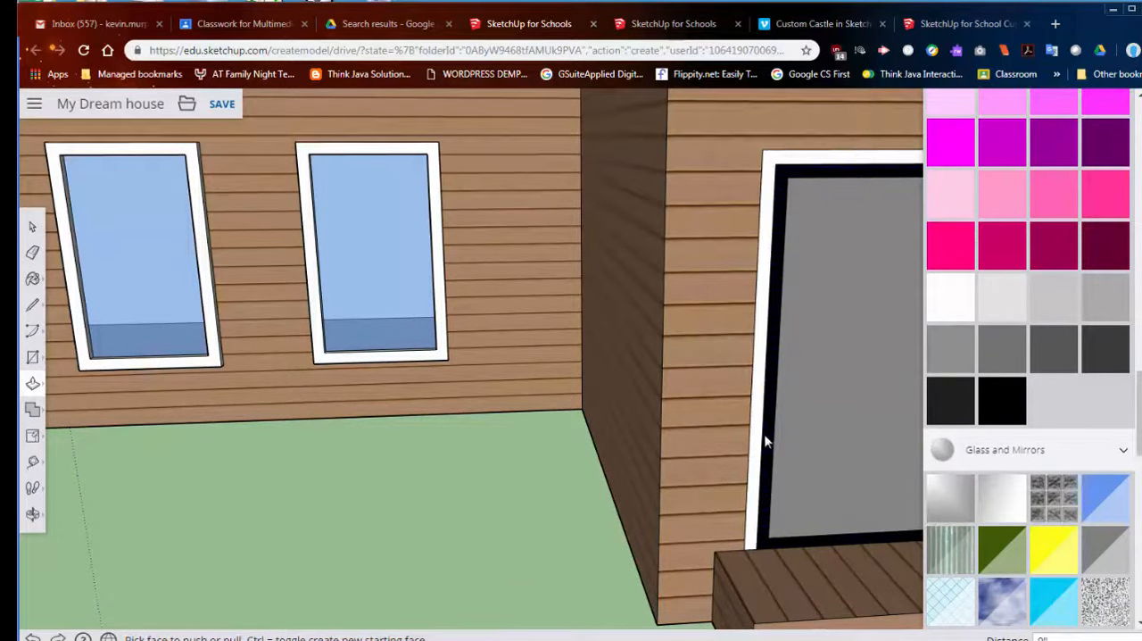
click(762, 441)
click(763, 448)
scroll(785, 468, down, 2)
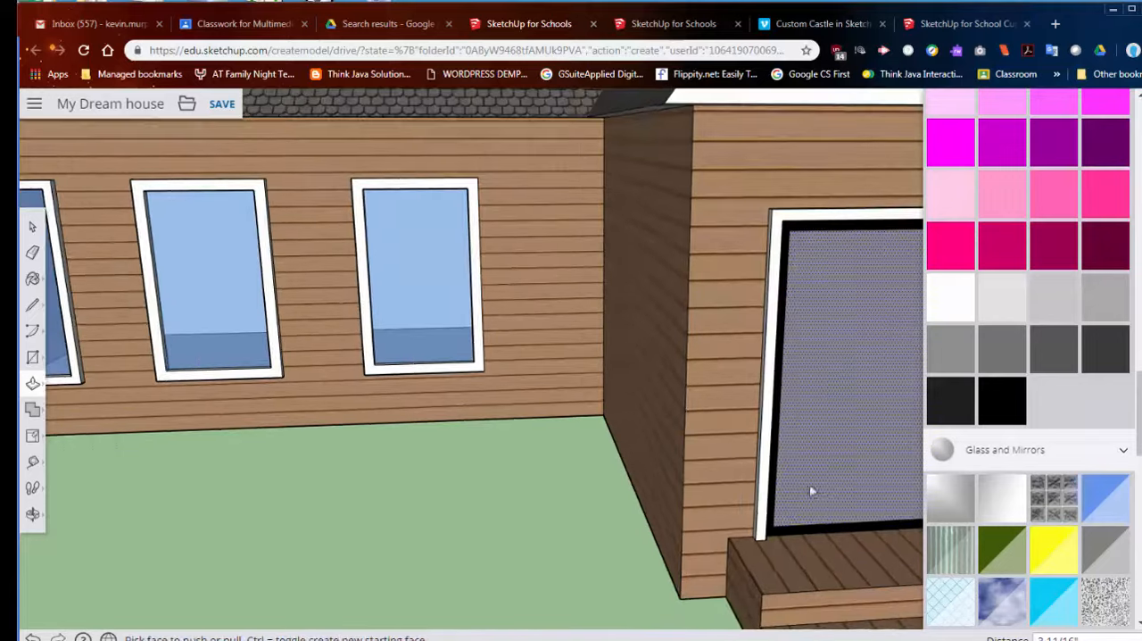
- Examine the raised door frame from several angles and look through the available materials
middle_drag(810, 487, 538, 503)
scroll(578, 450, up, 3)
scroll(576, 450, down, 5)
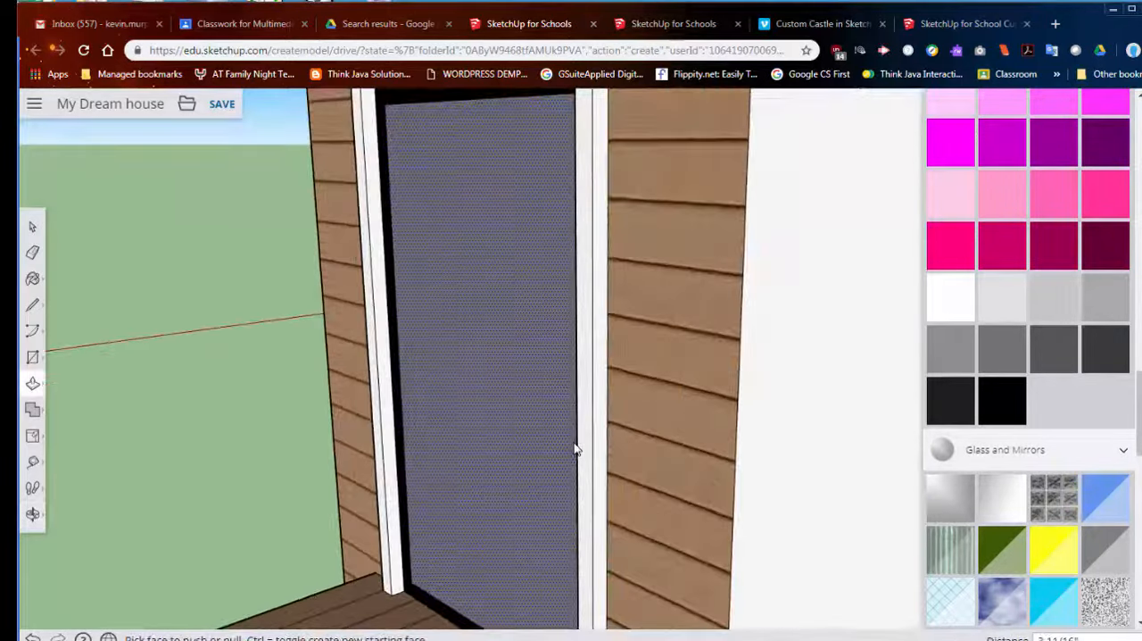
middle_drag(509, 511, 655, 476)
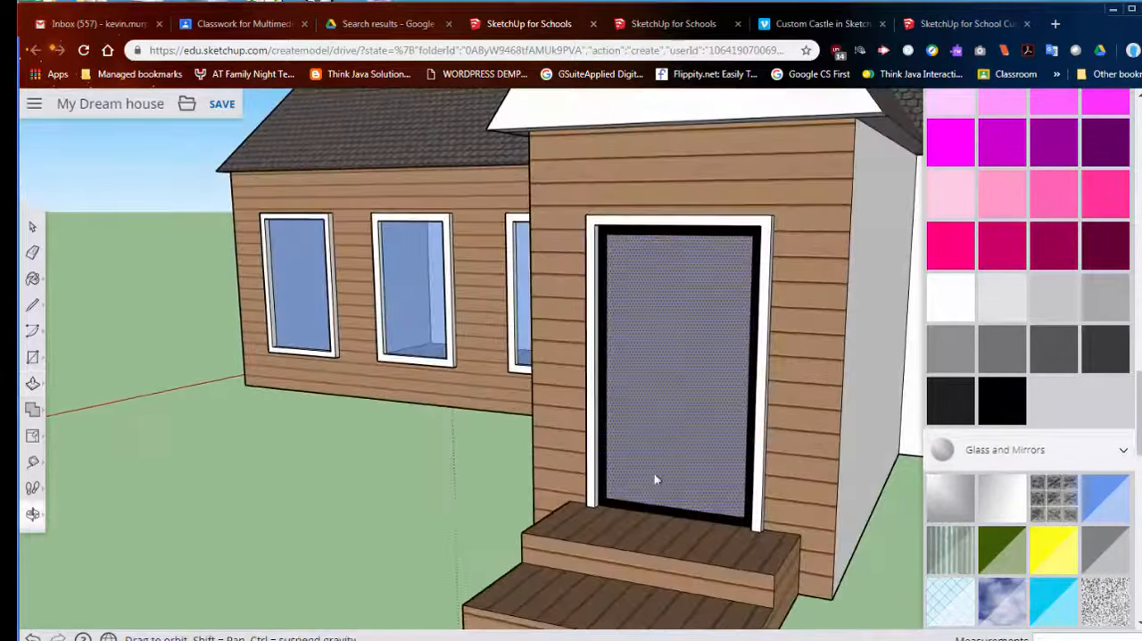
middle_drag(681, 410, 616, 413)
key(p)
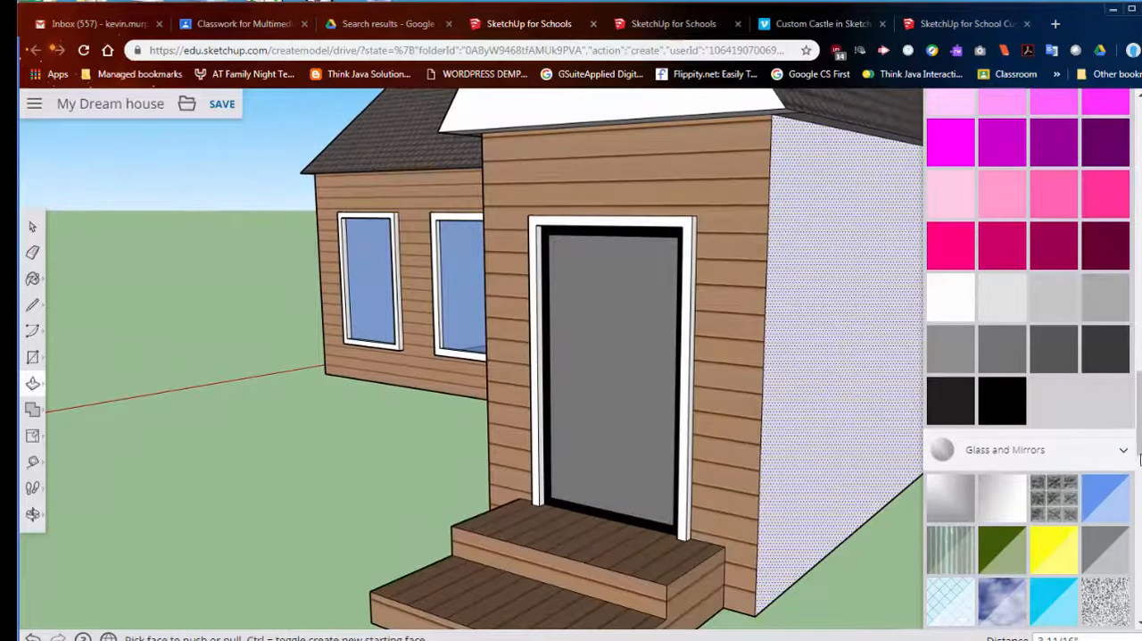
scroll(1039, 333, up, 15)
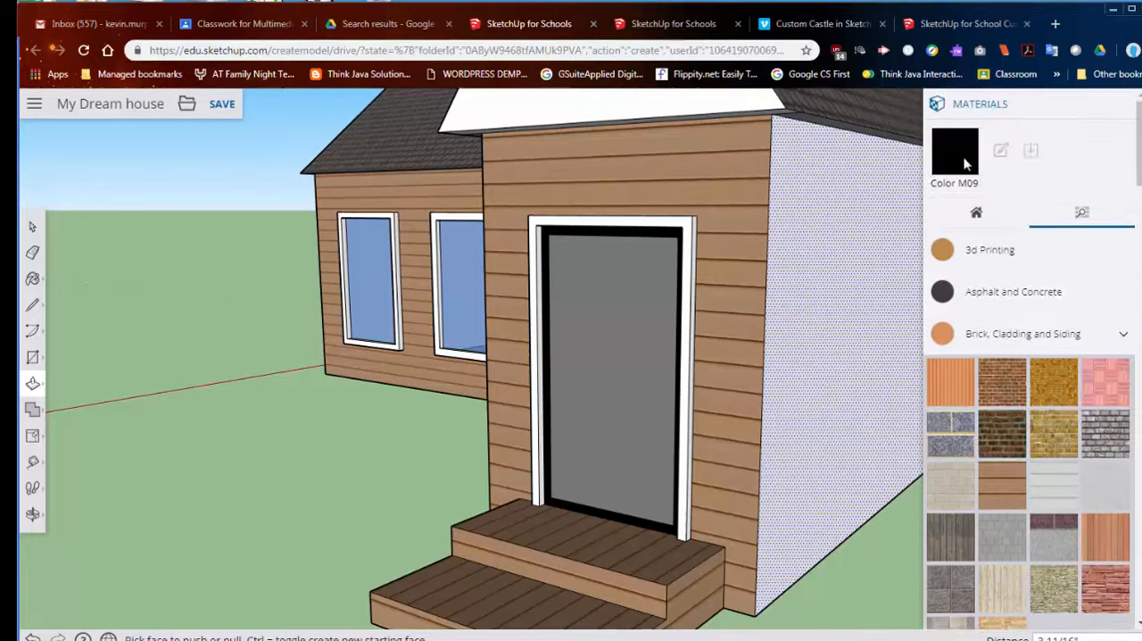
scroll(1000, 401, down, 15)
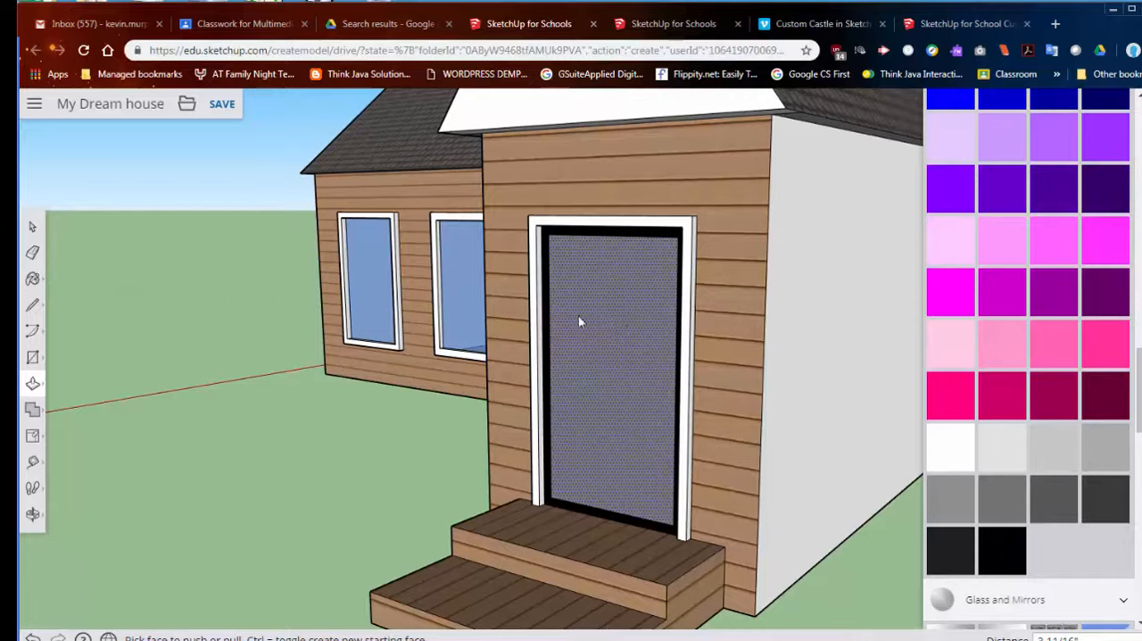
middle_drag(579, 321, 750, 484)
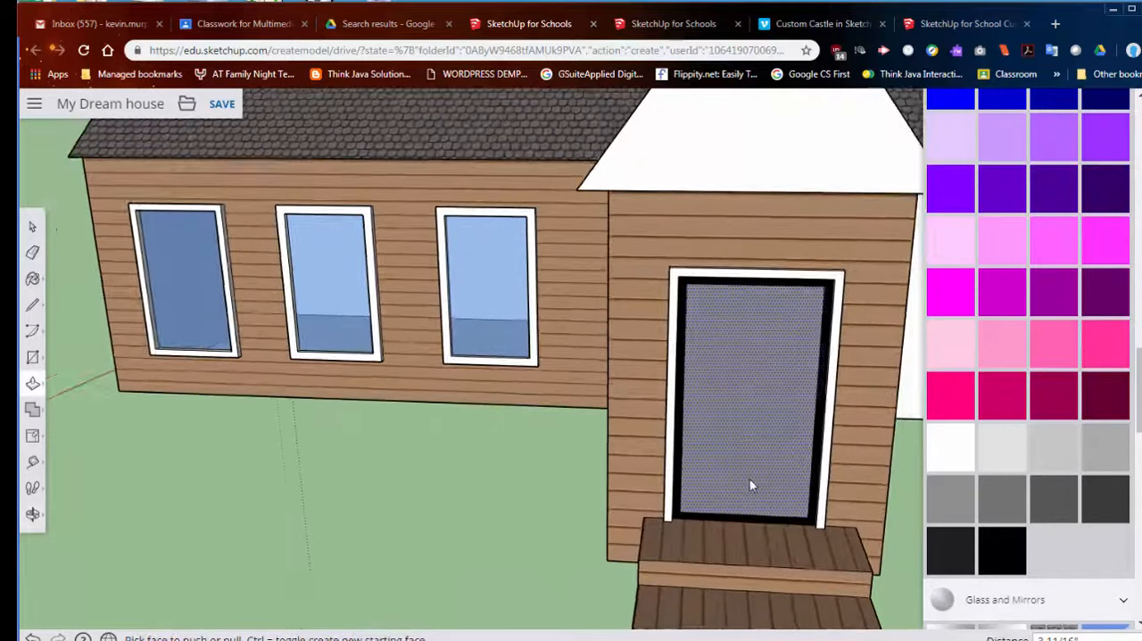
- Try to draw a tall rectangular panel on the grey door face, first from a corner and again from the centre
click(32, 357)
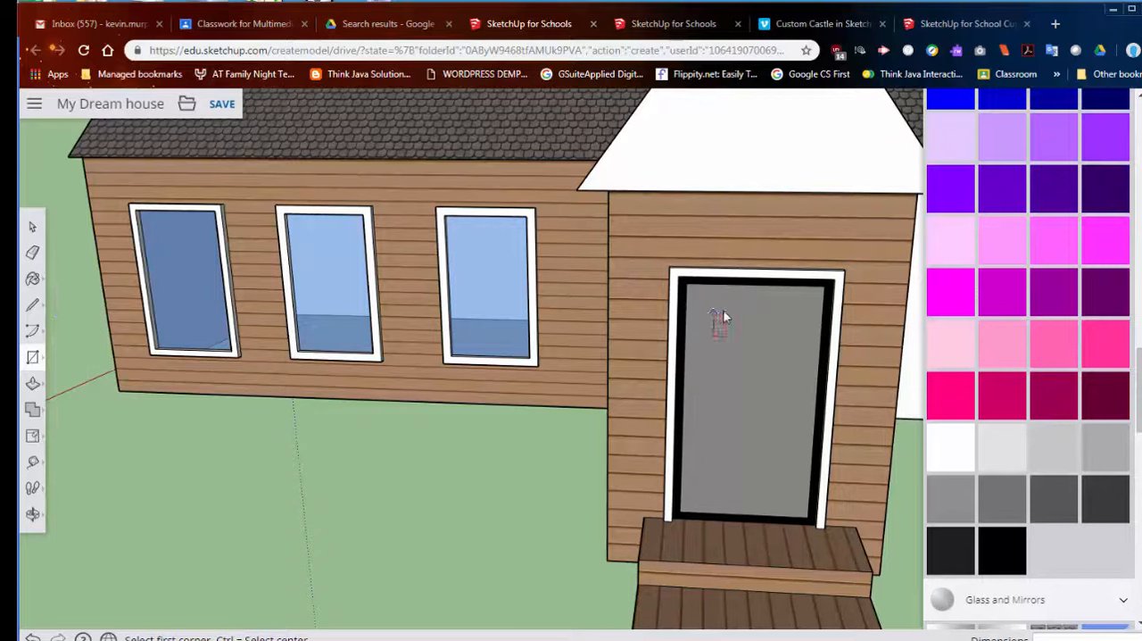
click(712, 305)
click(787, 498)
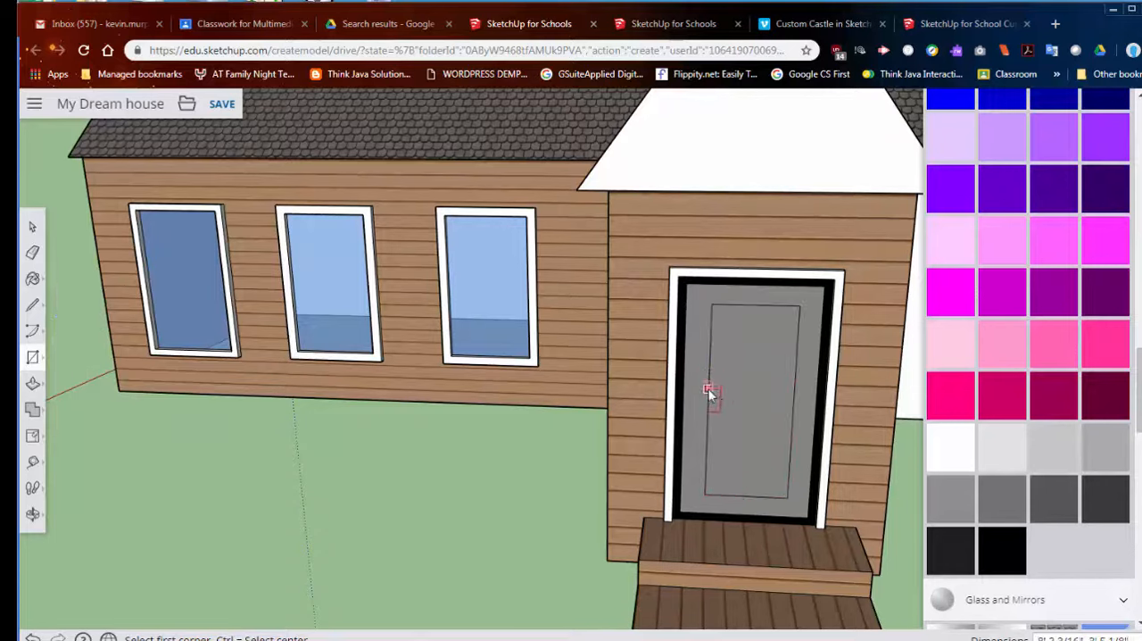
key(ctrl+z)
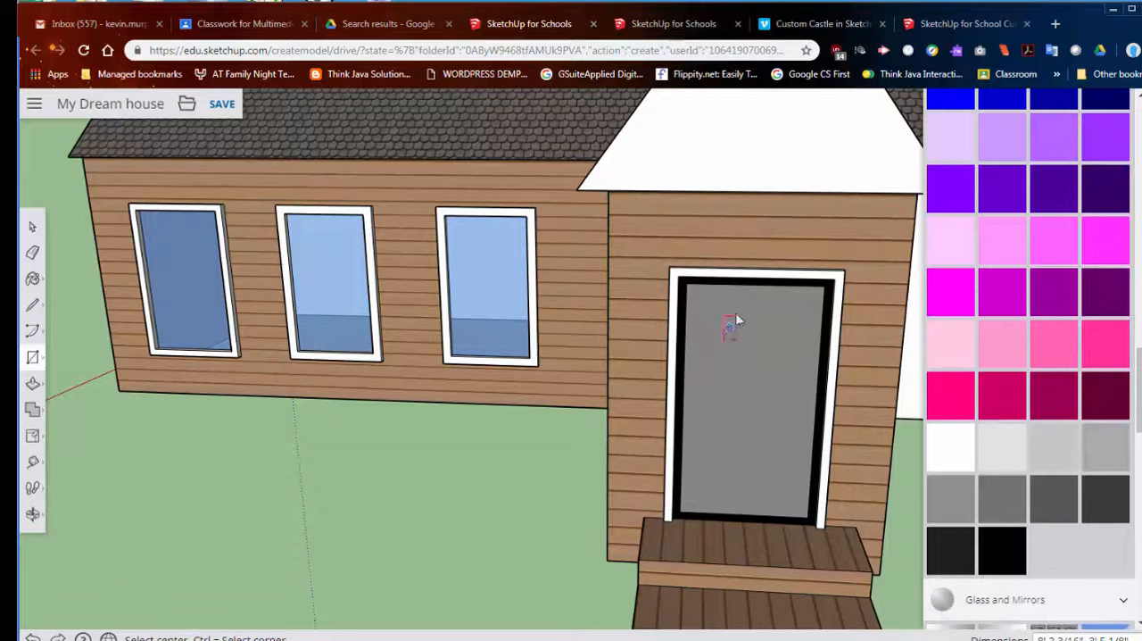
click(696, 303)
click(796, 471)
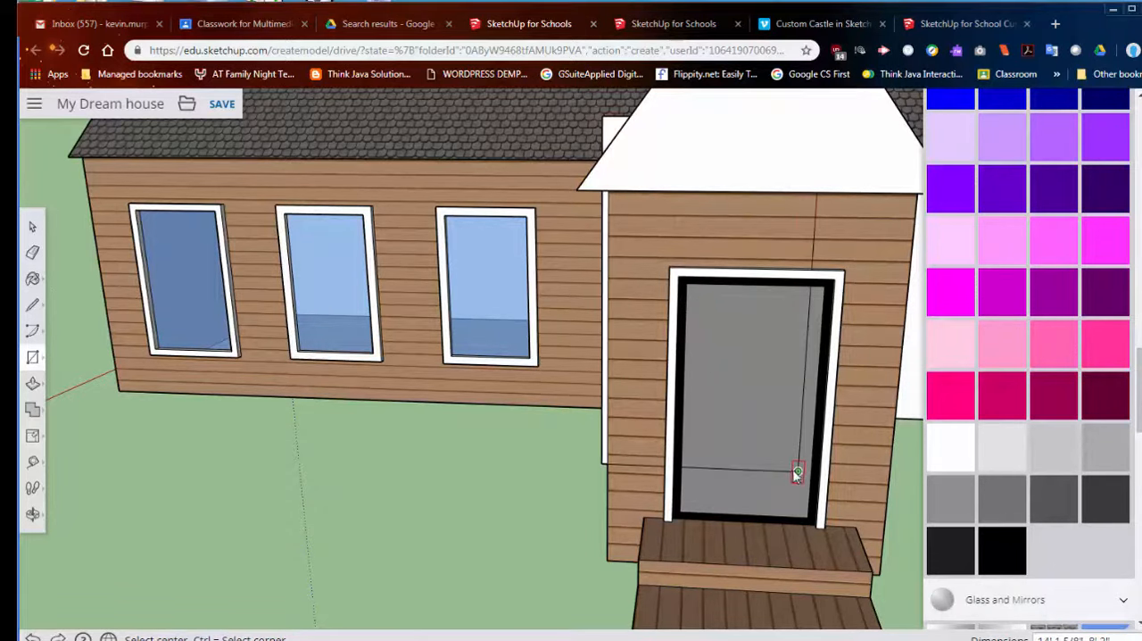
key(ctrl+z)
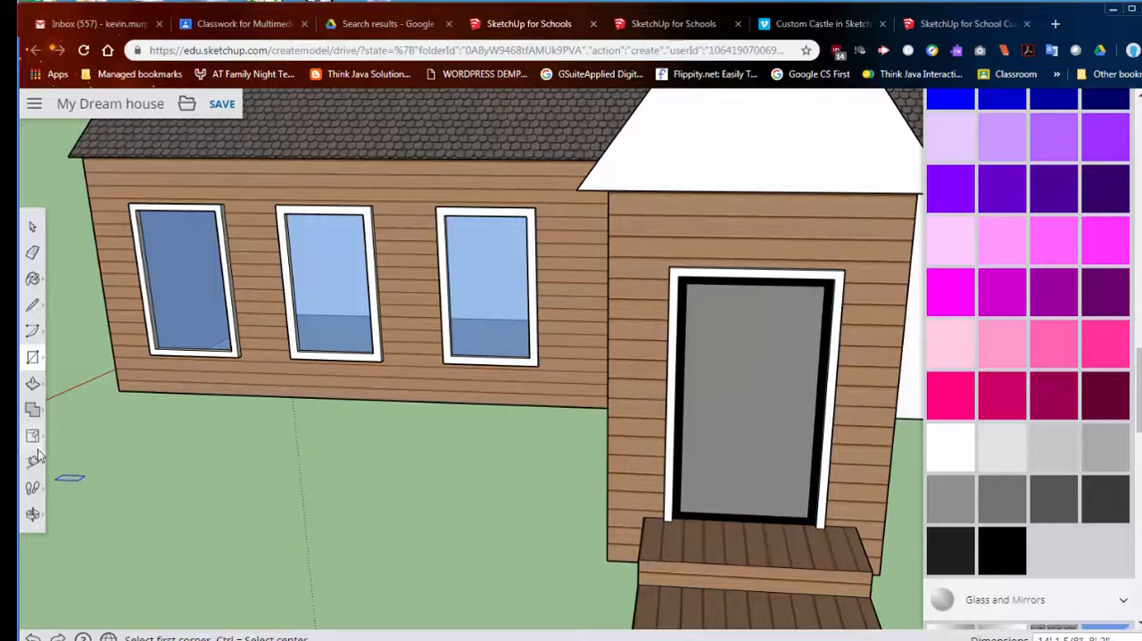
- Offset the grey door face's outline slightly inward to form an inner panel
click(32, 384)
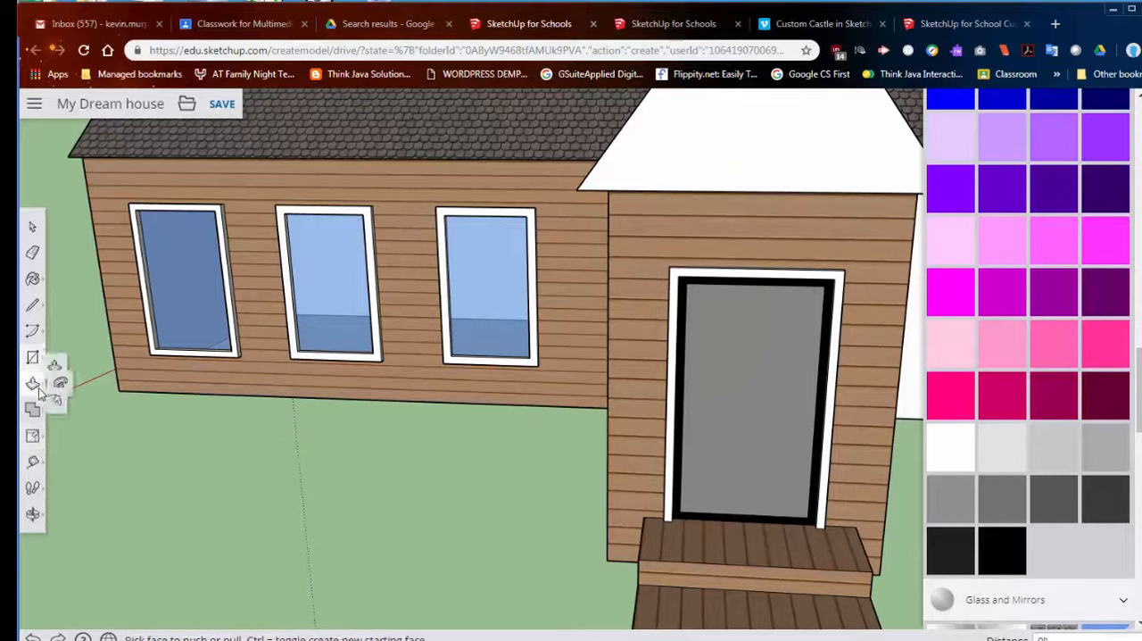
click(70, 412)
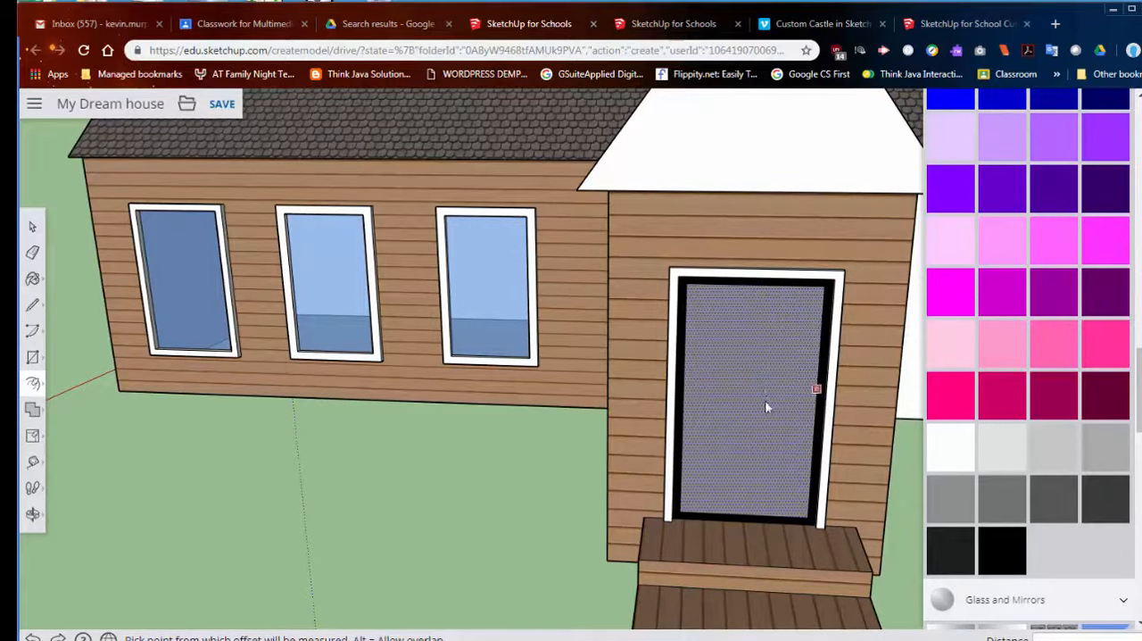
click(766, 403)
click(804, 453)
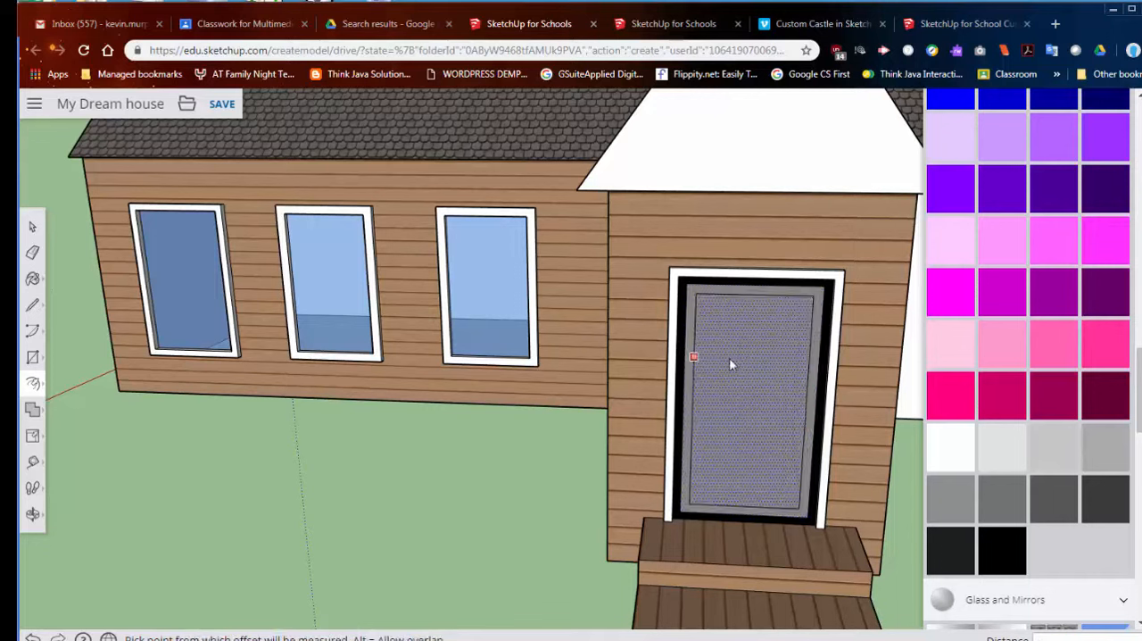
- Draw a horizontal line across the middle of the inner door panel, splitting it into upper and lower halves
click(32, 304)
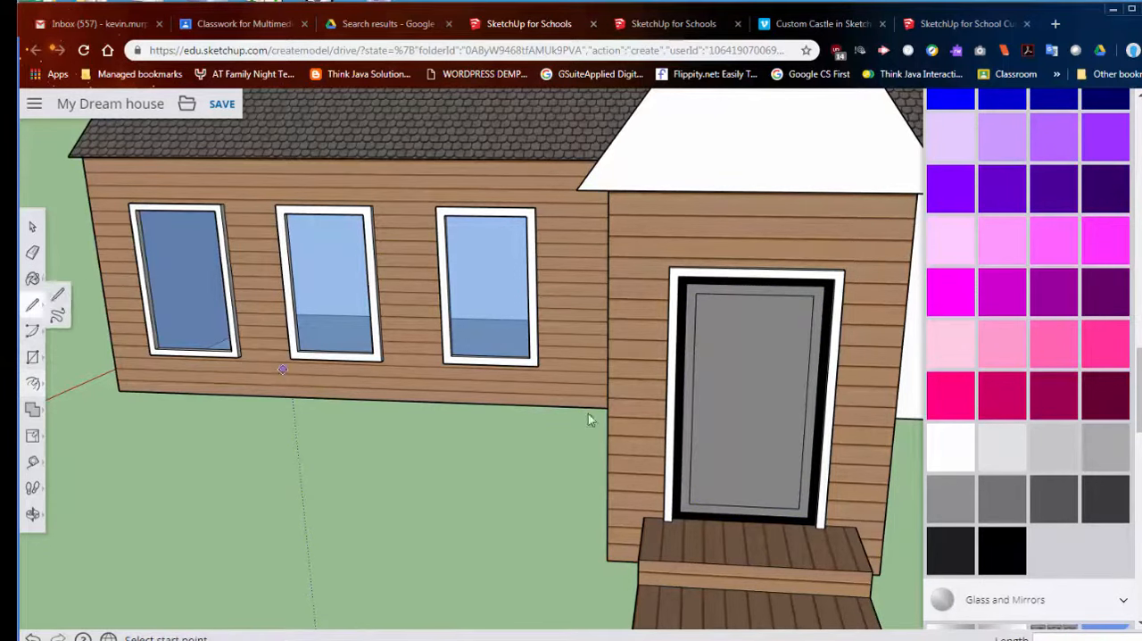
click(690, 403)
click(809, 405)
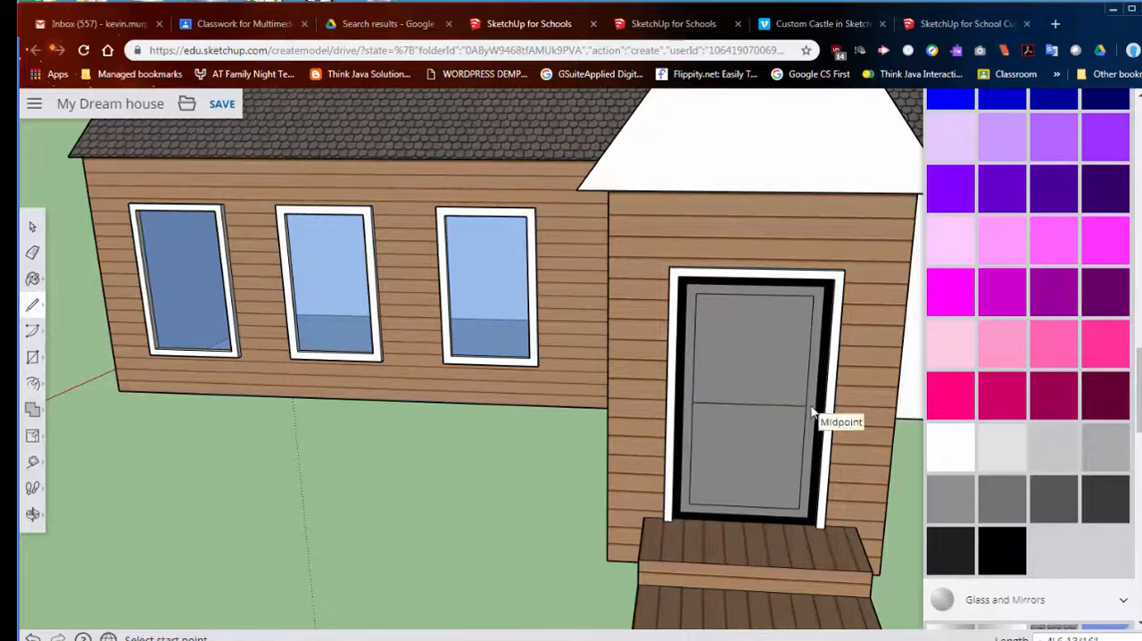
- Offset the outlines of the door's upper and lower halves slightly inward to form two inset panels
click(33, 357)
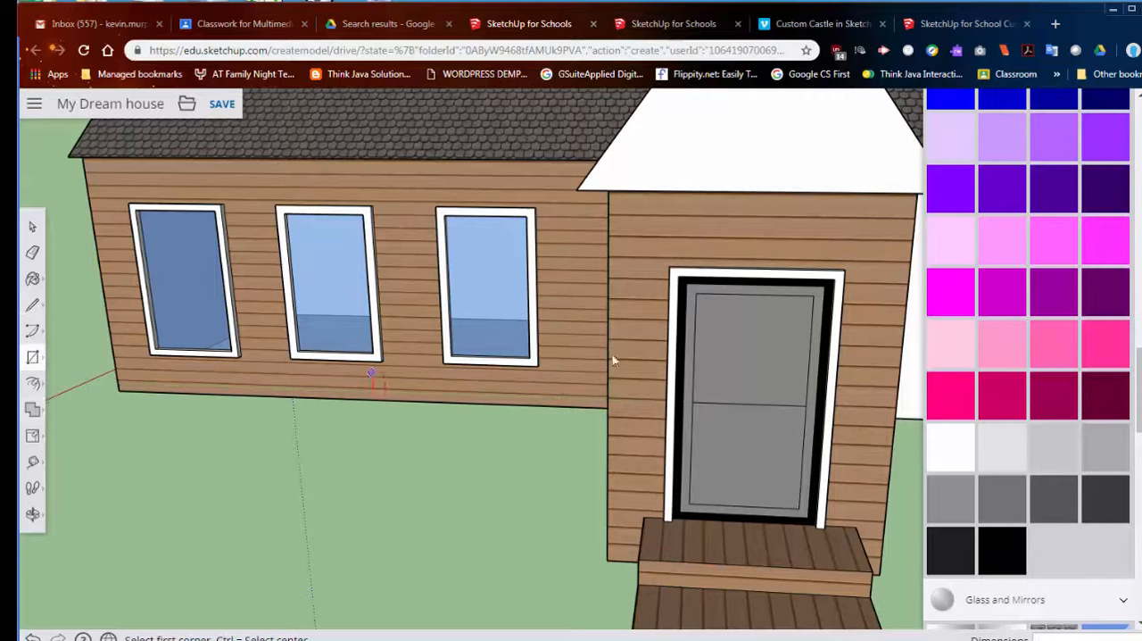
click(32, 383)
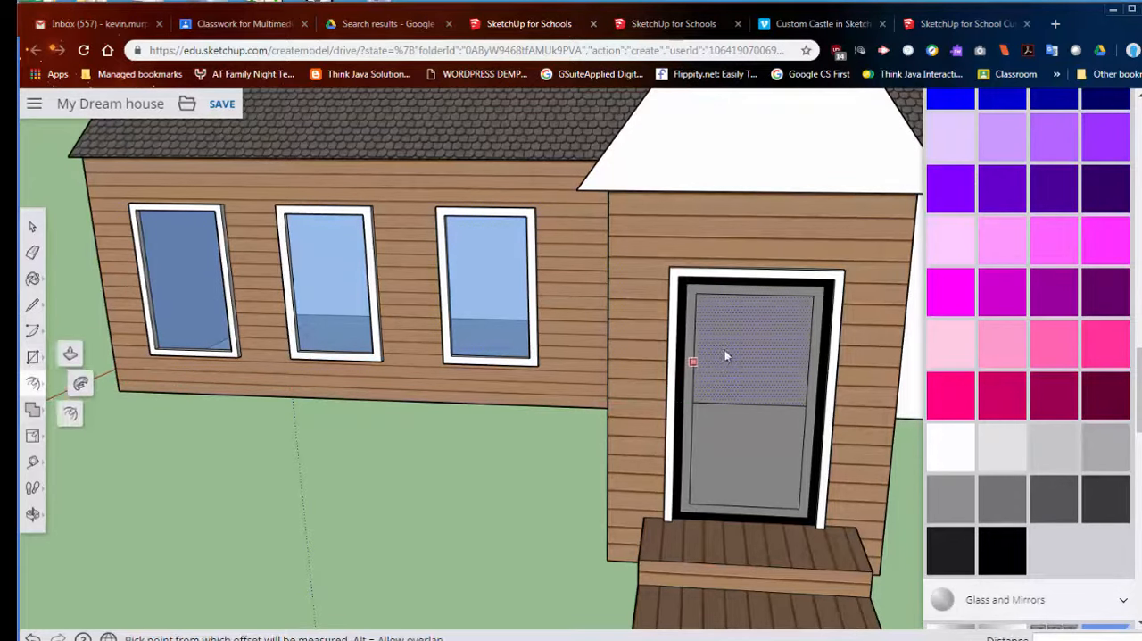
click(694, 342)
click(702, 315)
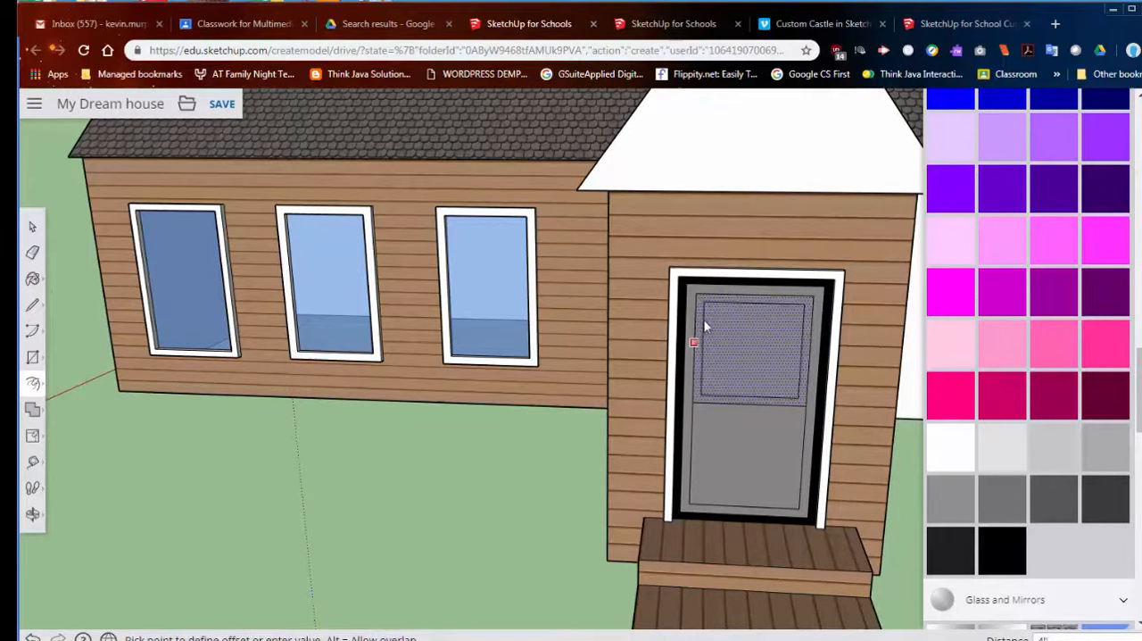
click(740, 455)
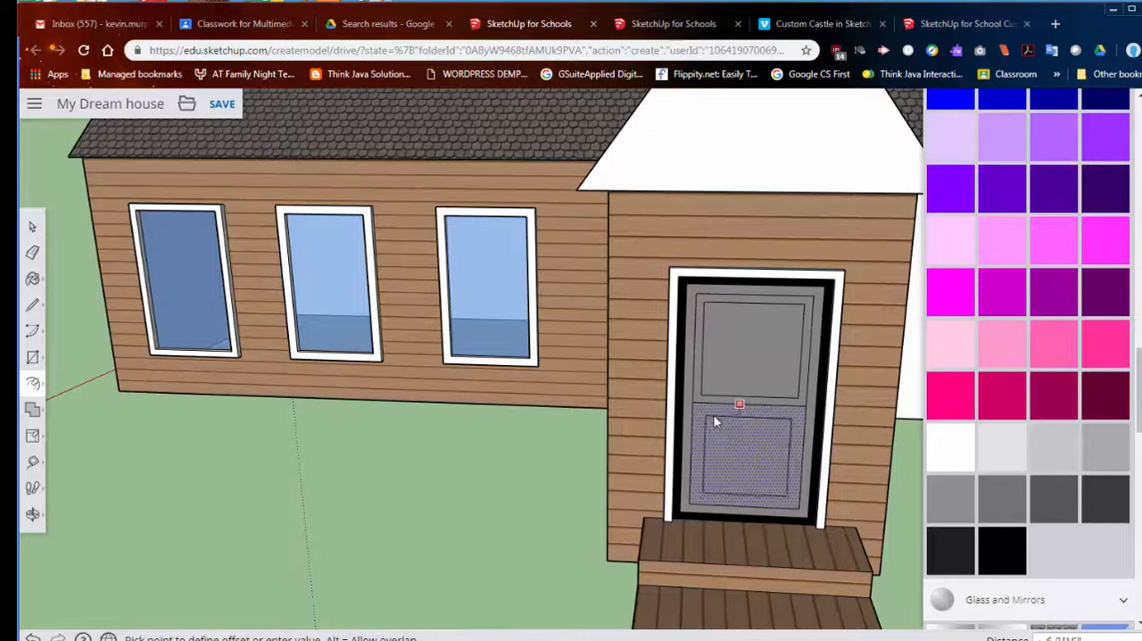
click(703, 504)
- Divide the upper inset door panel into four panes with a vertical and a horizontal line through its midpoints
middle_drag(755, 480, 579, 416)
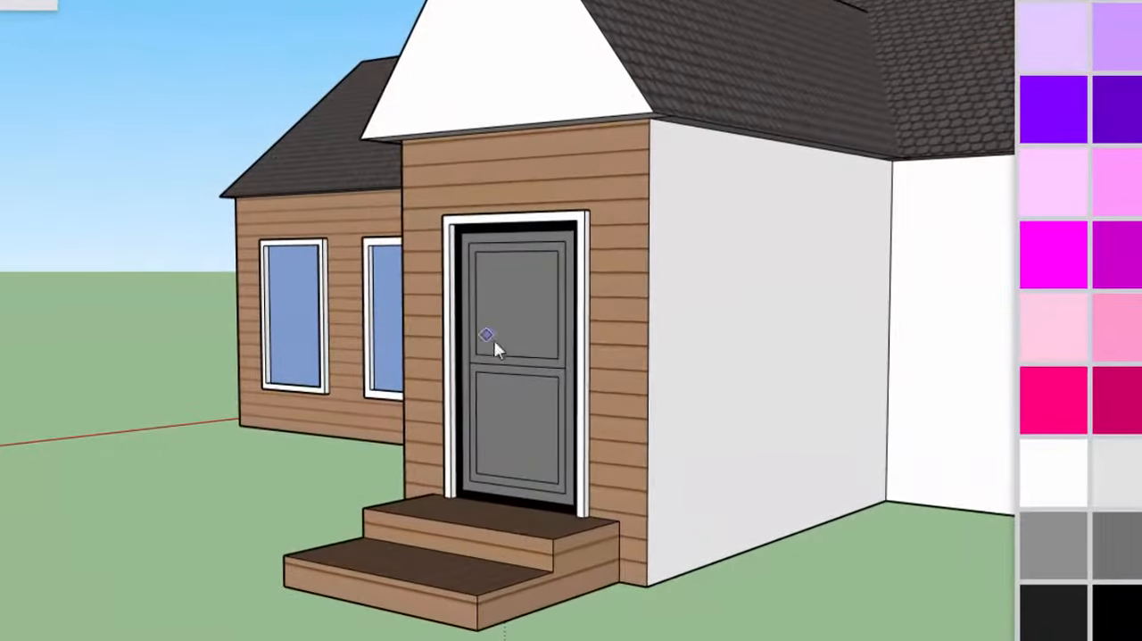
click(515, 357)
click(515, 252)
click(474, 303)
click(557, 304)
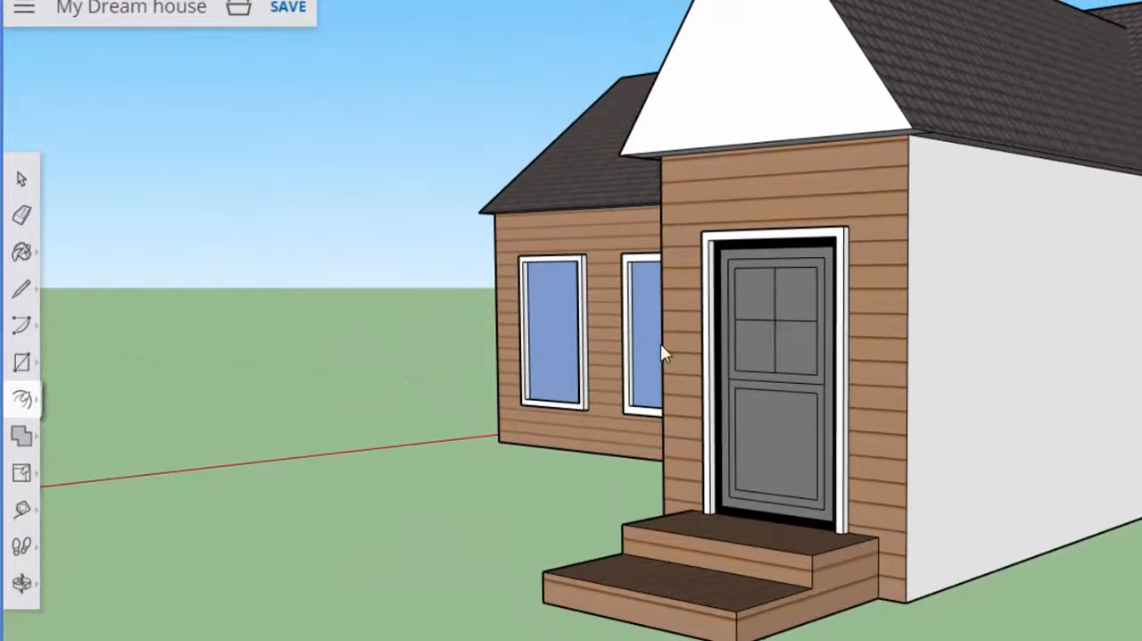
- Offset the upper-left door pane inward and pull the resulting border slightly outward with Push/Pull
scroll(773, 316, up, 3)
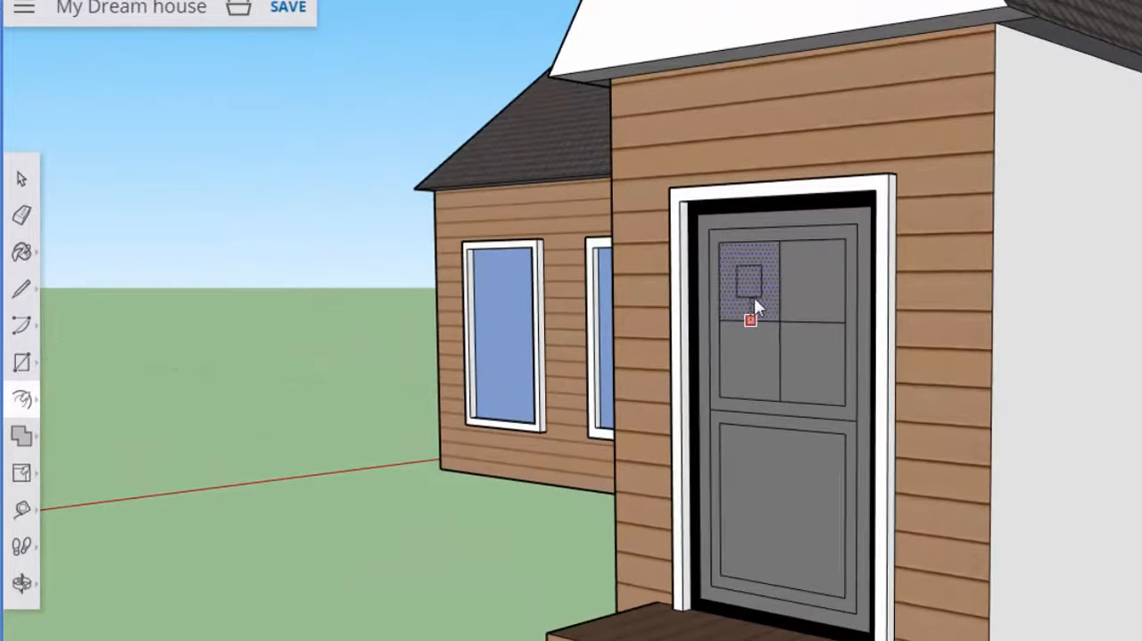
click(768, 312)
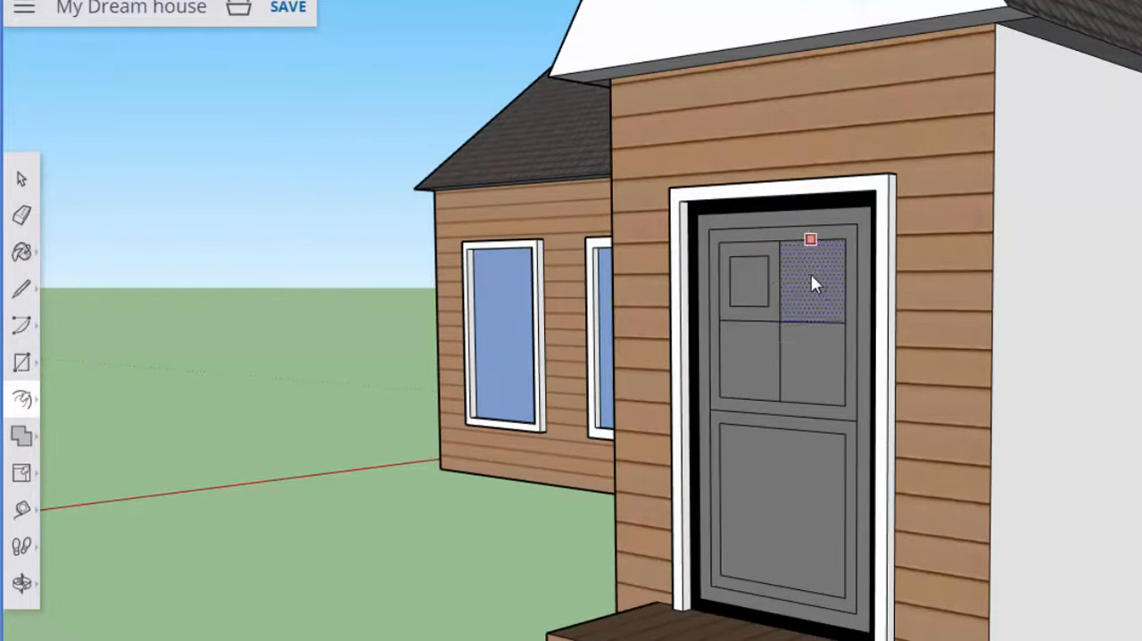
click(800, 286)
scroll(750, 352, down, 3)
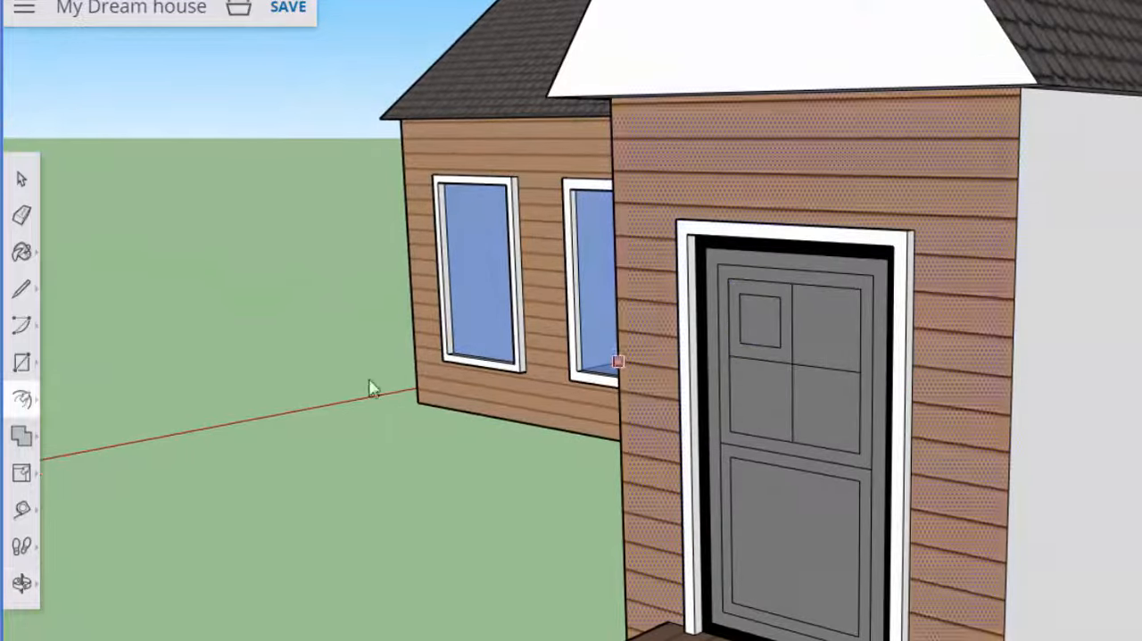
click(24, 392)
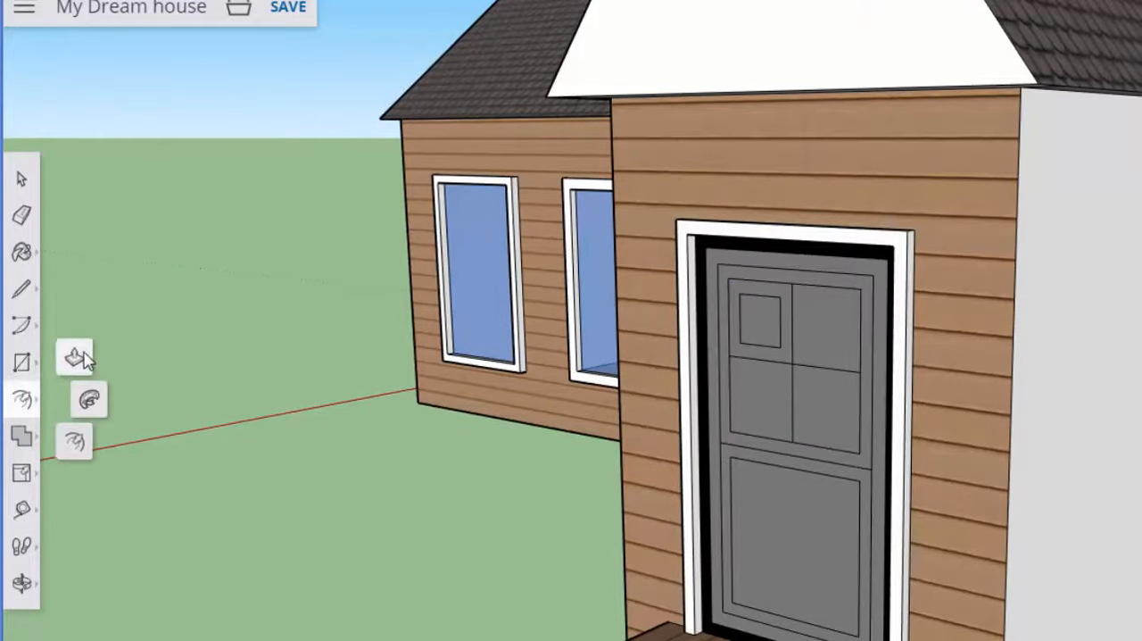
click(79, 356)
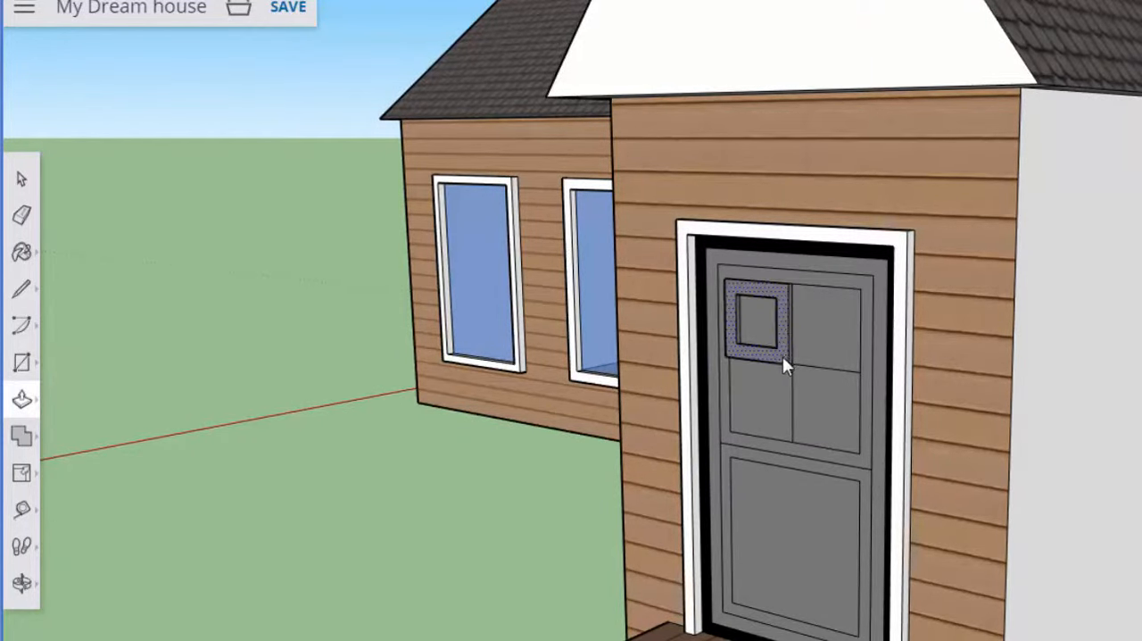
middle_drag(788, 354, 1073, 412)
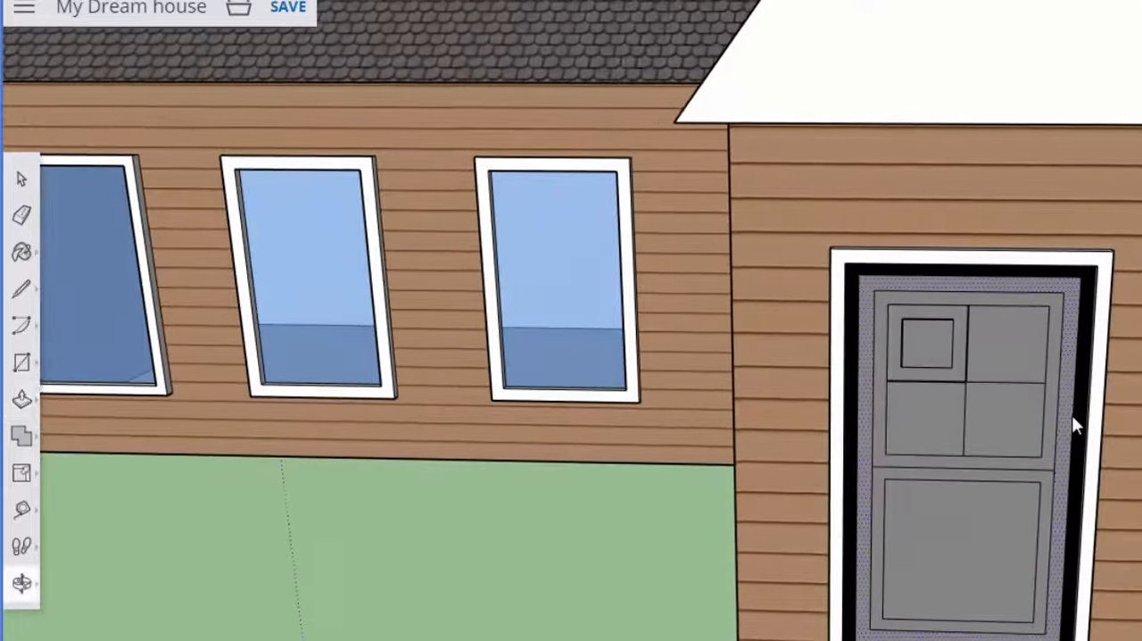
- Draw a large ground rectangle surrounding the whole house on all sides
scroll(808, 457, down, 5)
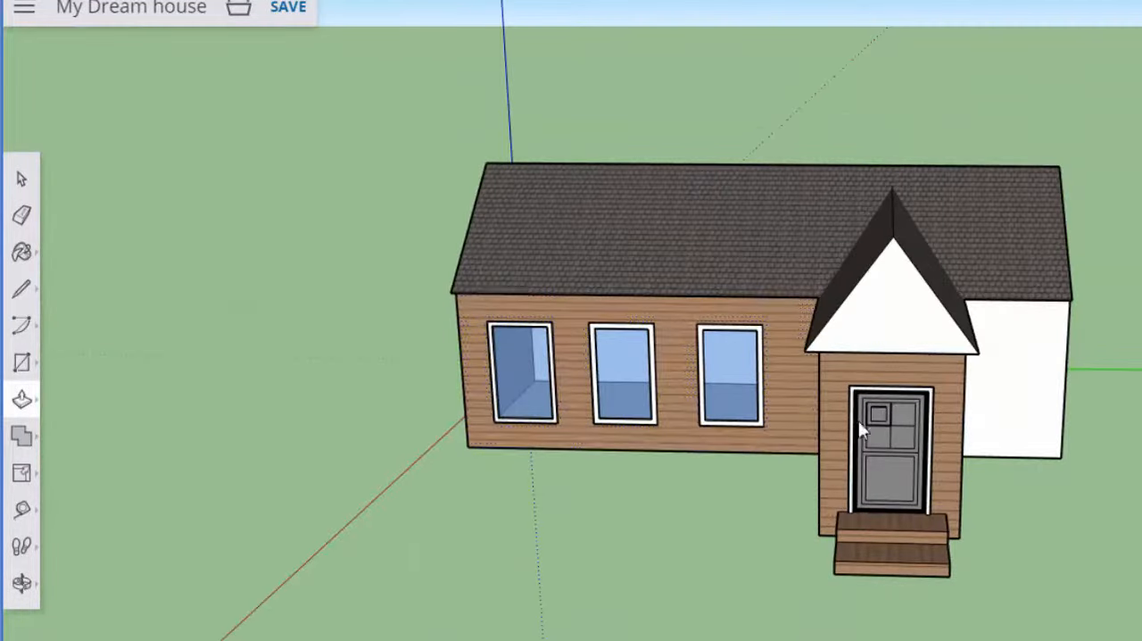
scroll(660, 406, down, 3)
middle_drag(654, 403, 1101, 372)
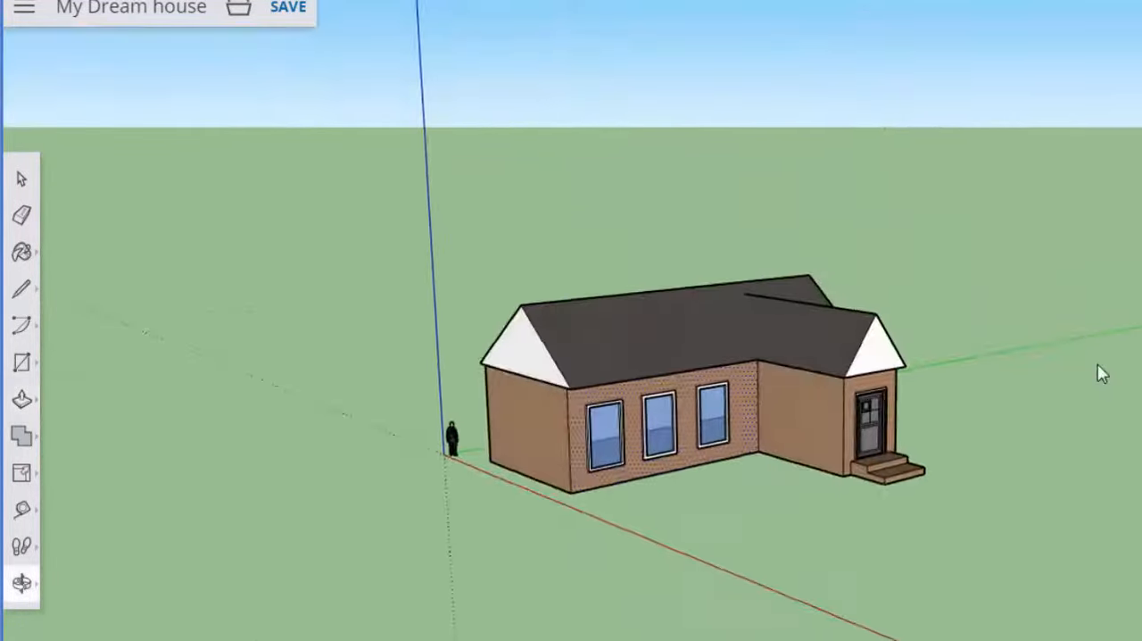
scroll(579, 482, down, 4)
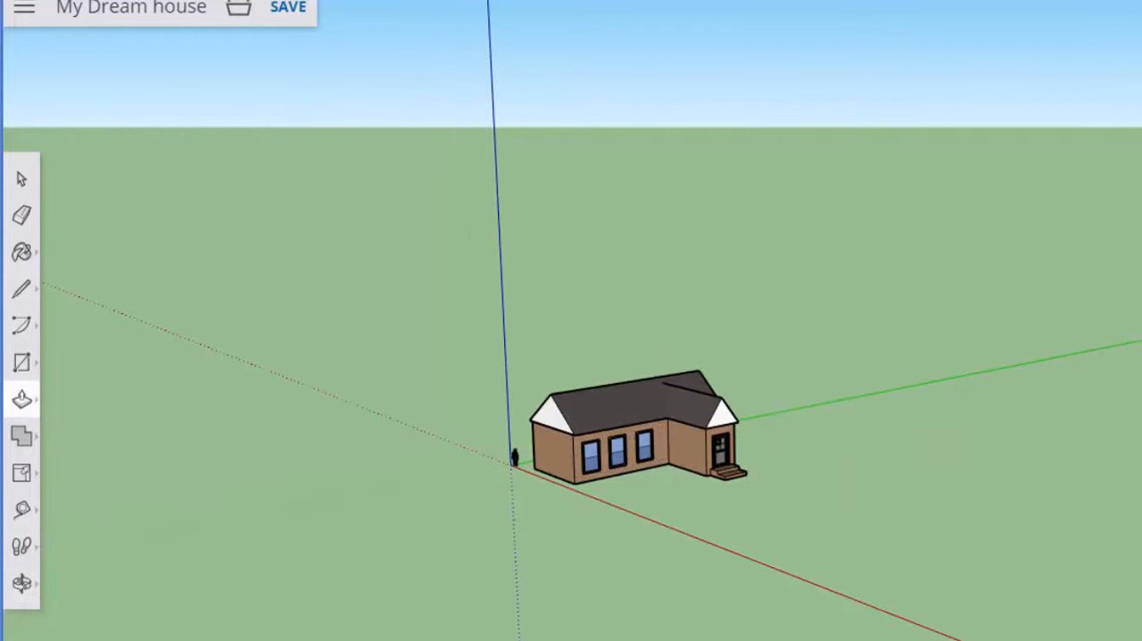
click(22, 368)
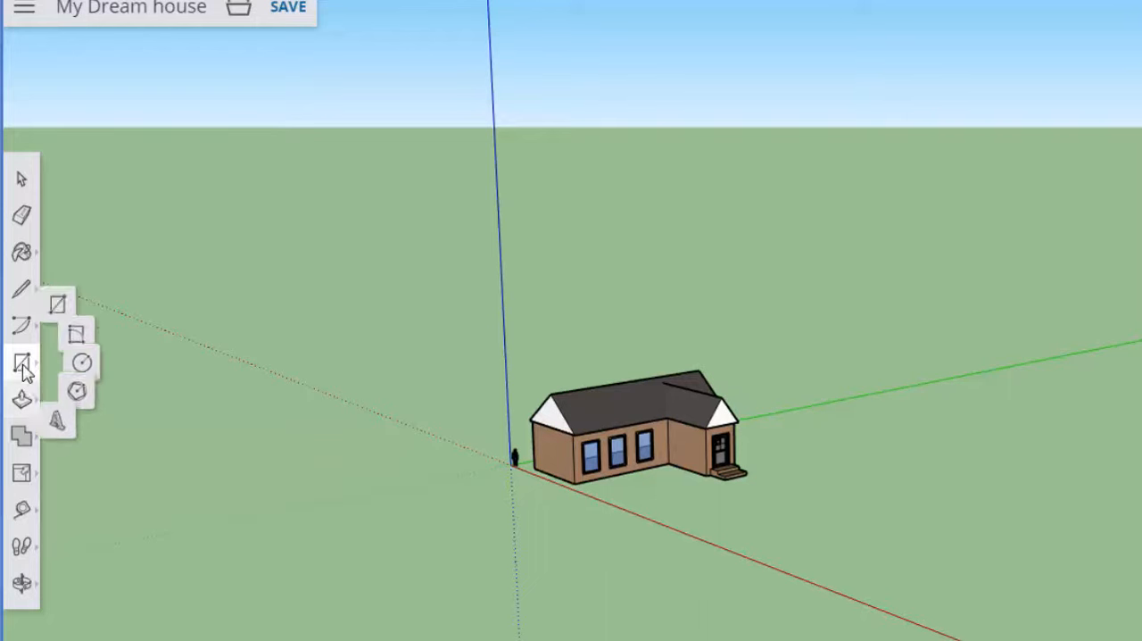
click(80, 288)
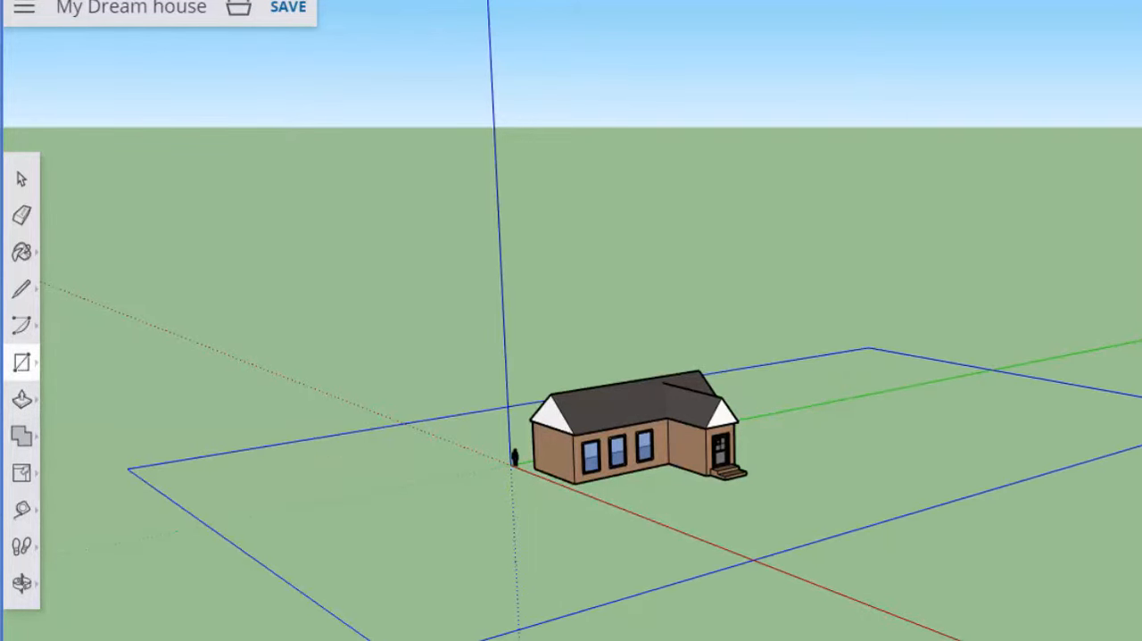
click(1115, 438)
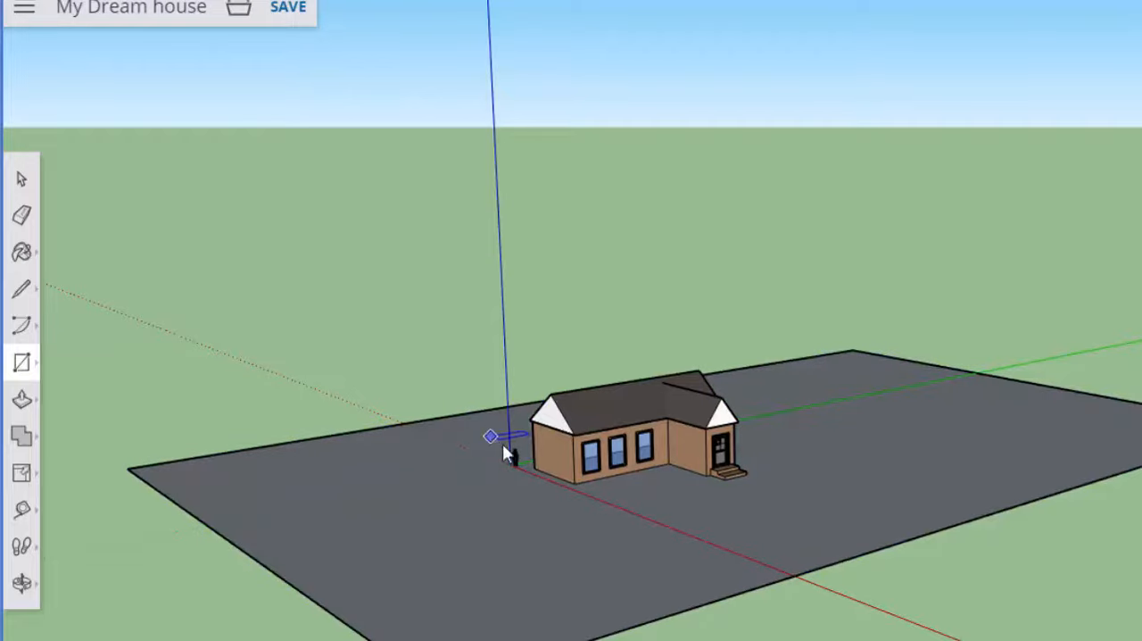
- Extrude the ground rectangle downward from its underside with Push/Pull to form a thick slab beneath the house
middle_drag(777, 571, 743, 605)
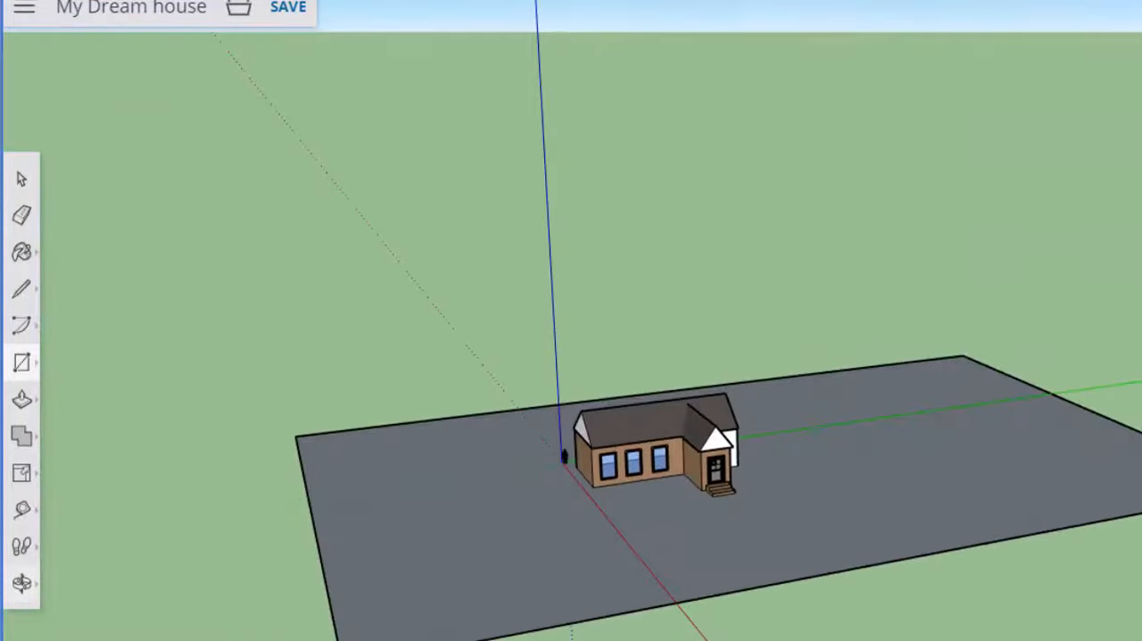
middle_drag(811, 597, 738, 501)
middle_drag(536, 592, 696, 446)
click(22, 399)
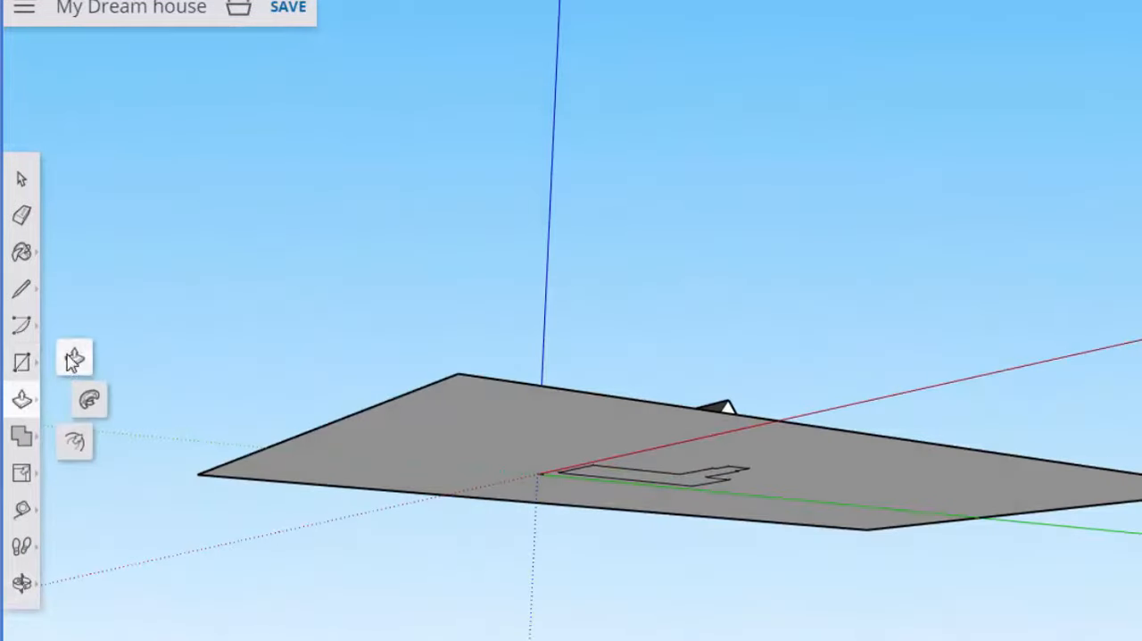
click(76, 357)
drag(442, 455, 495, 476)
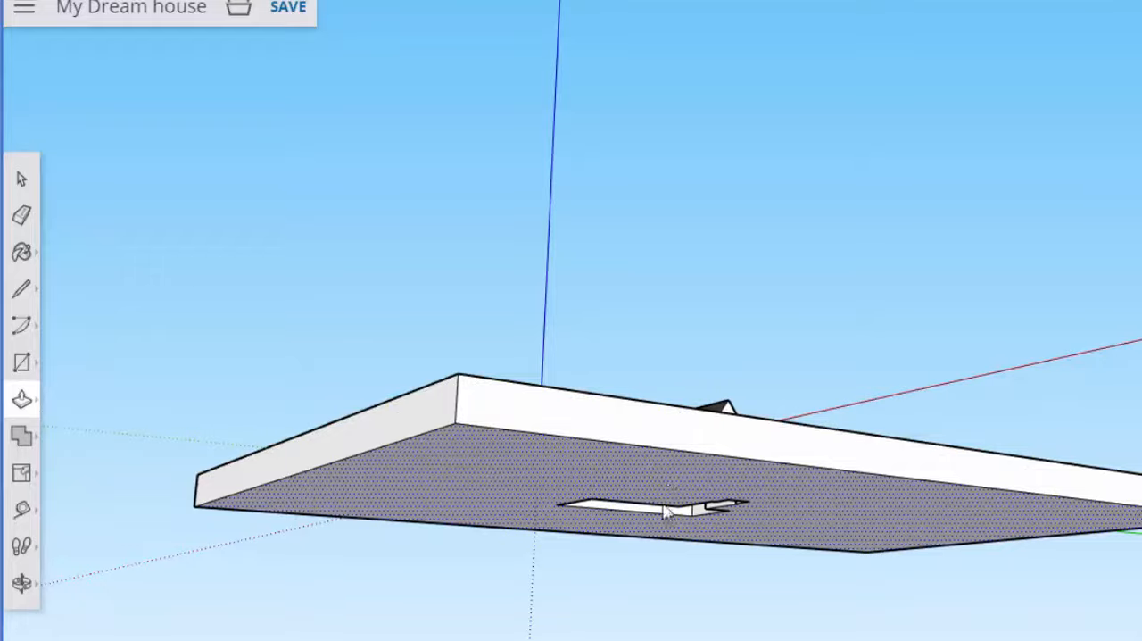
- Examine the ground slab from below and from above with the house on it
middle_drag(663, 506, 599, 414)
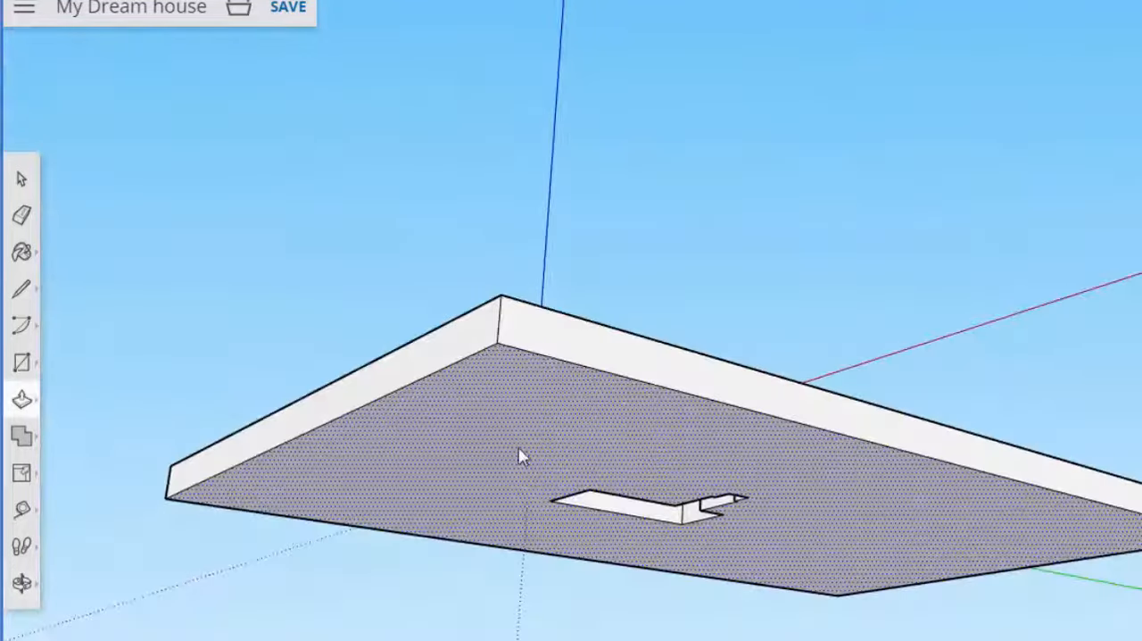
middle_drag(533, 450, 624, 615)
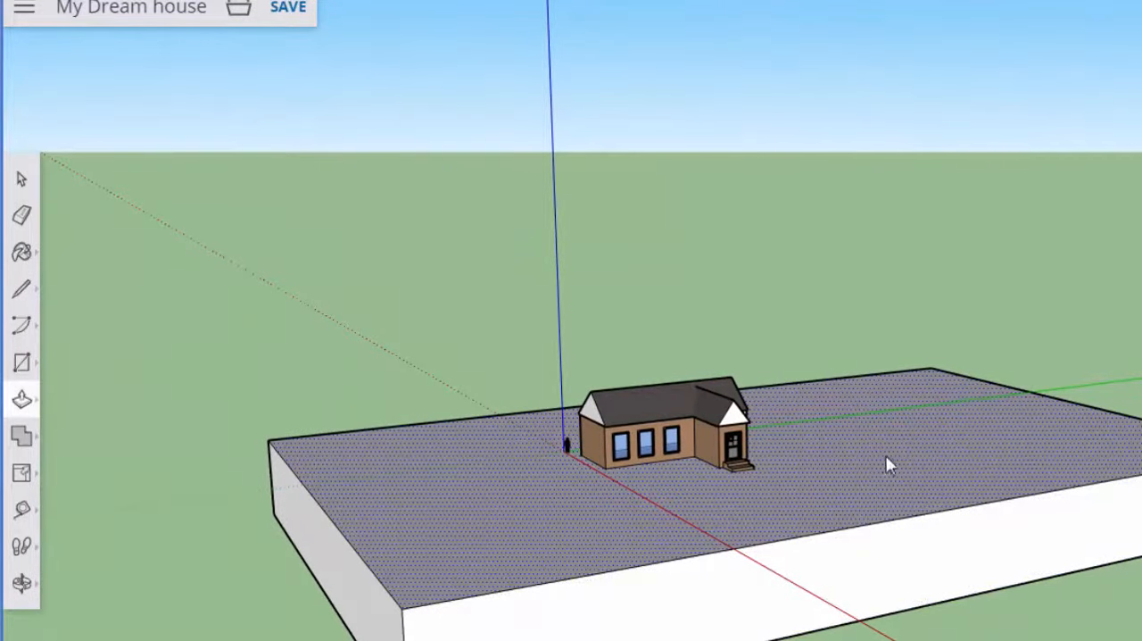
scroll(908, 441, up, 2)
scroll(782, 530, down, 1)
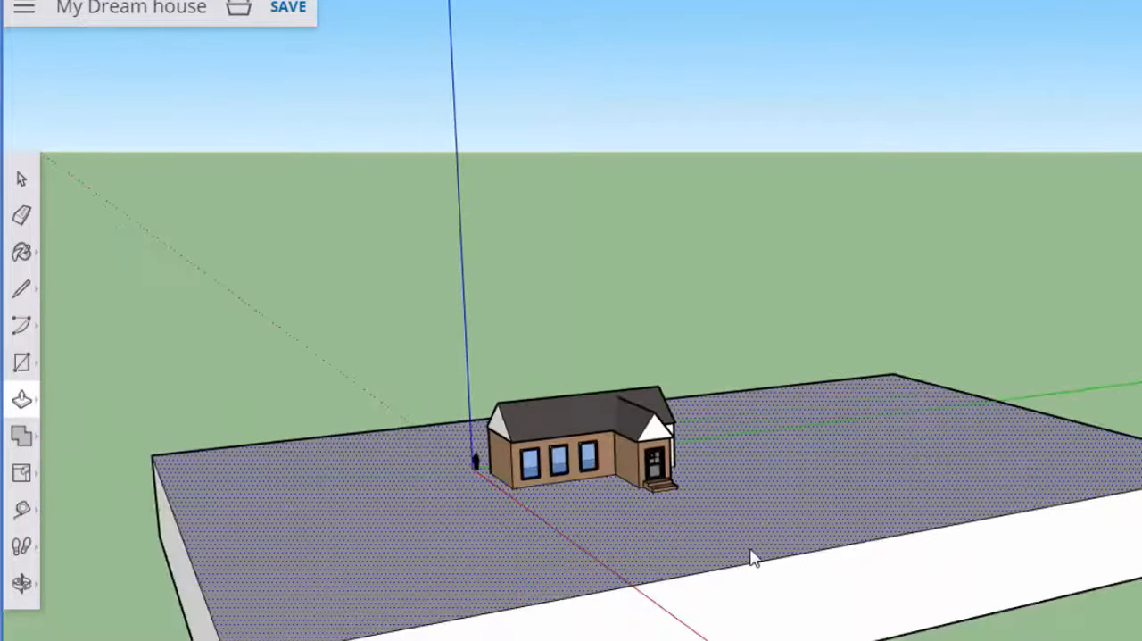
scroll(765, 625, down, 3)
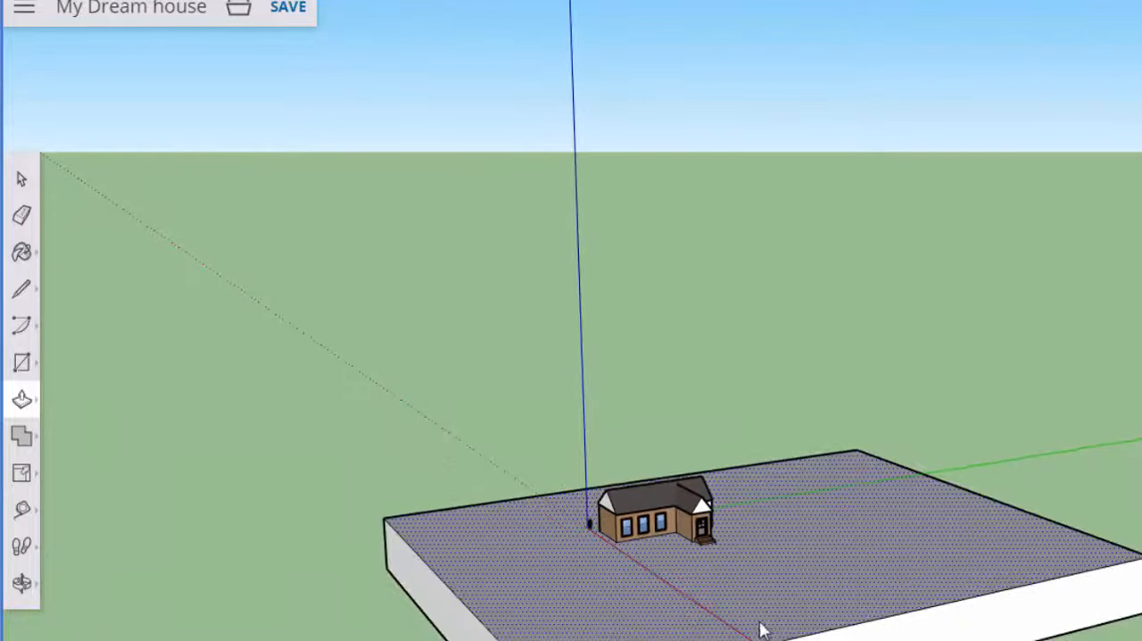
middle_drag(760, 625, 680, 630)
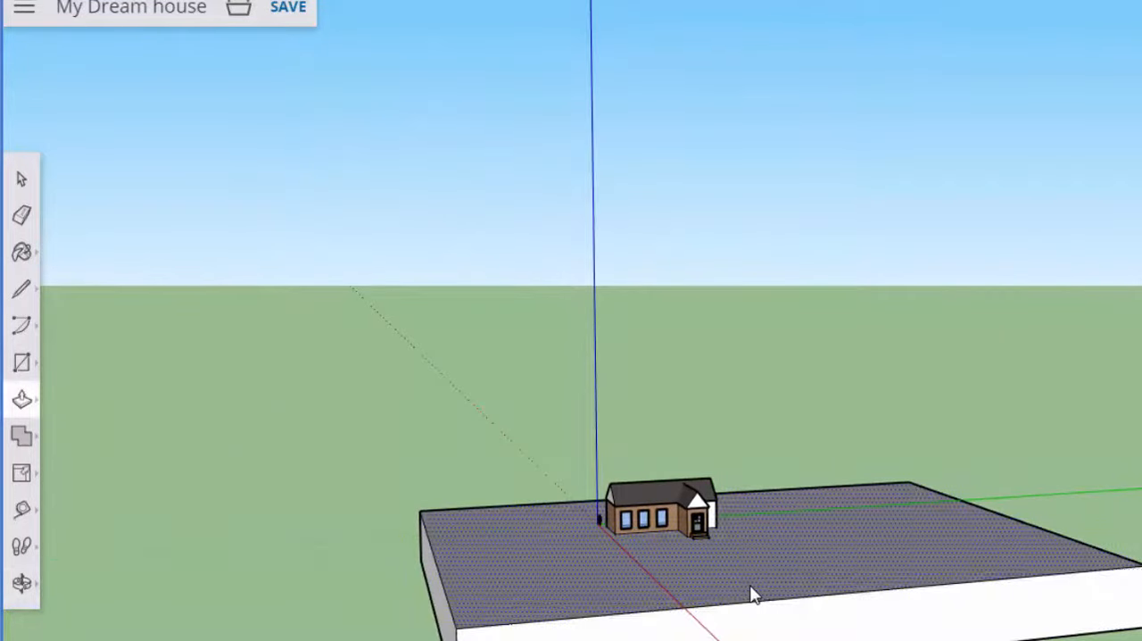
mouse_move(773, 561)
middle_down()
mouse_move(1081, 634)
mouse_move(765, 631)
middle_up()
scroll(765, 631, down, 1)
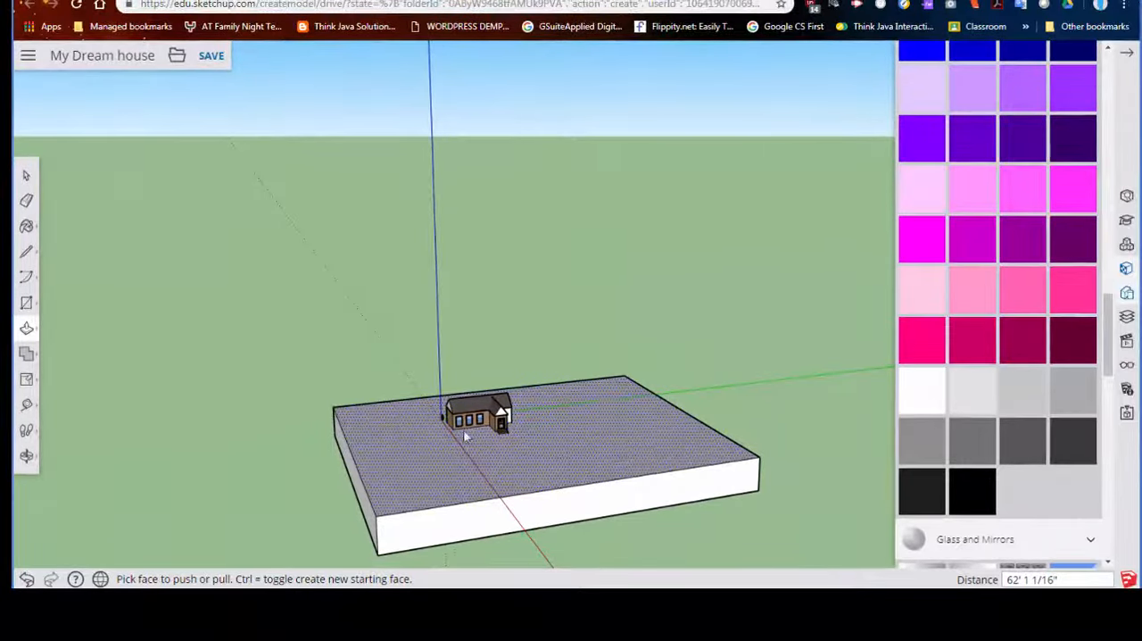
- Paint the slab's top, front and left side with the bright green grass material from Landscaping, Fencing and Vegetation
scroll(1027, 361, down, 10)
scroll(1026, 361, down, 2)
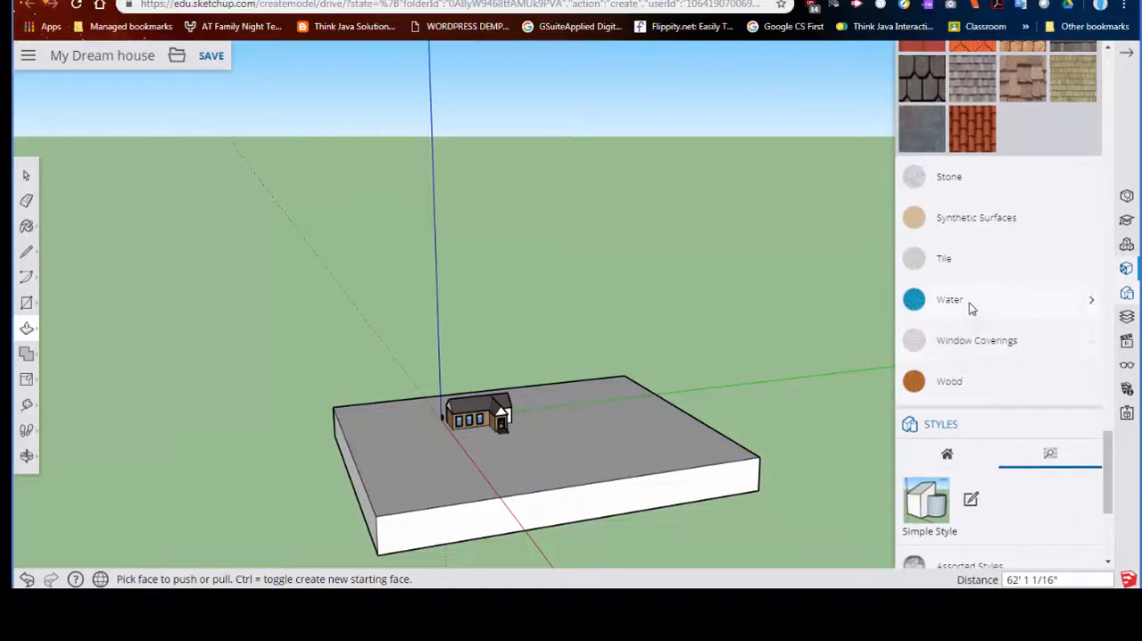
scroll(971, 308, up, 12)
scroll(970, 308, down, 5)
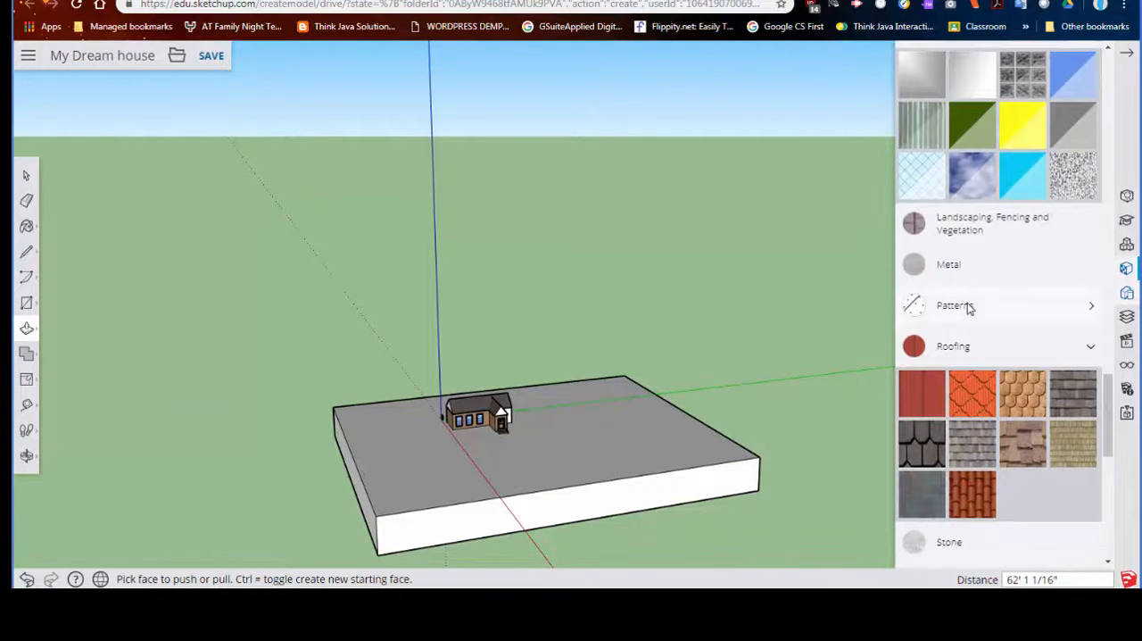
click(981, 229)
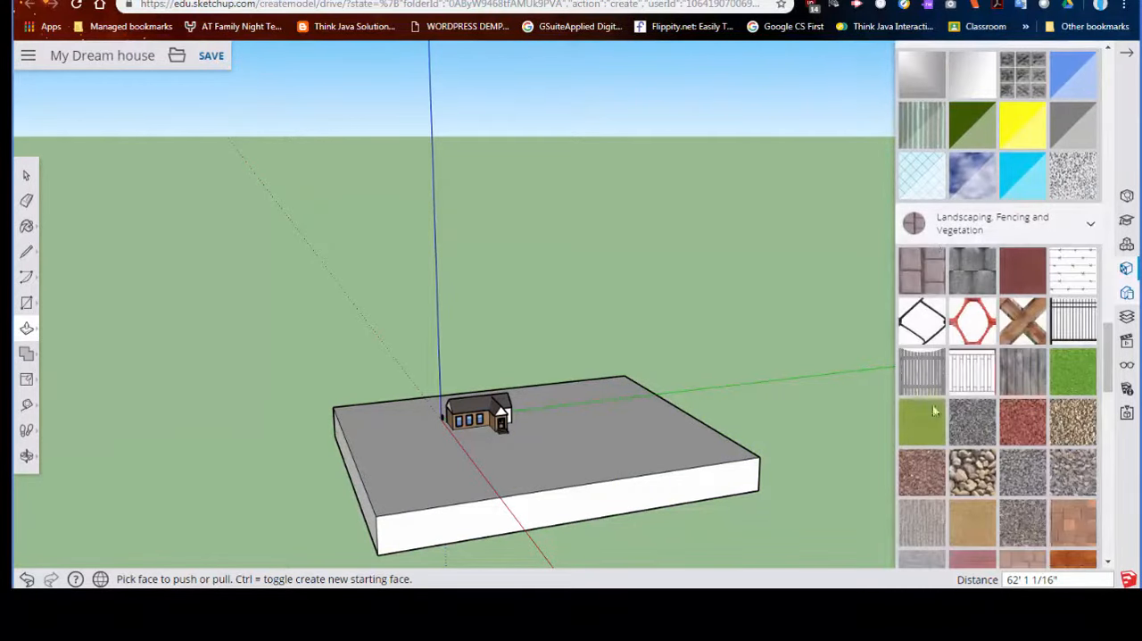
click(1058, 382)
click(584, 450)
click(562, 516)
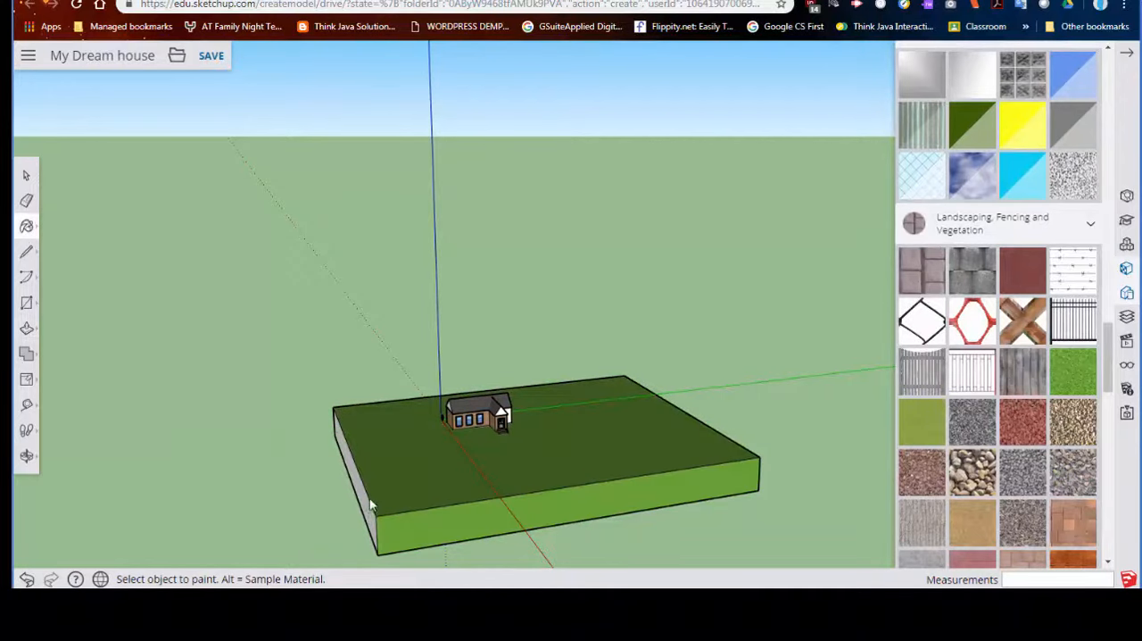
click(366, 519)
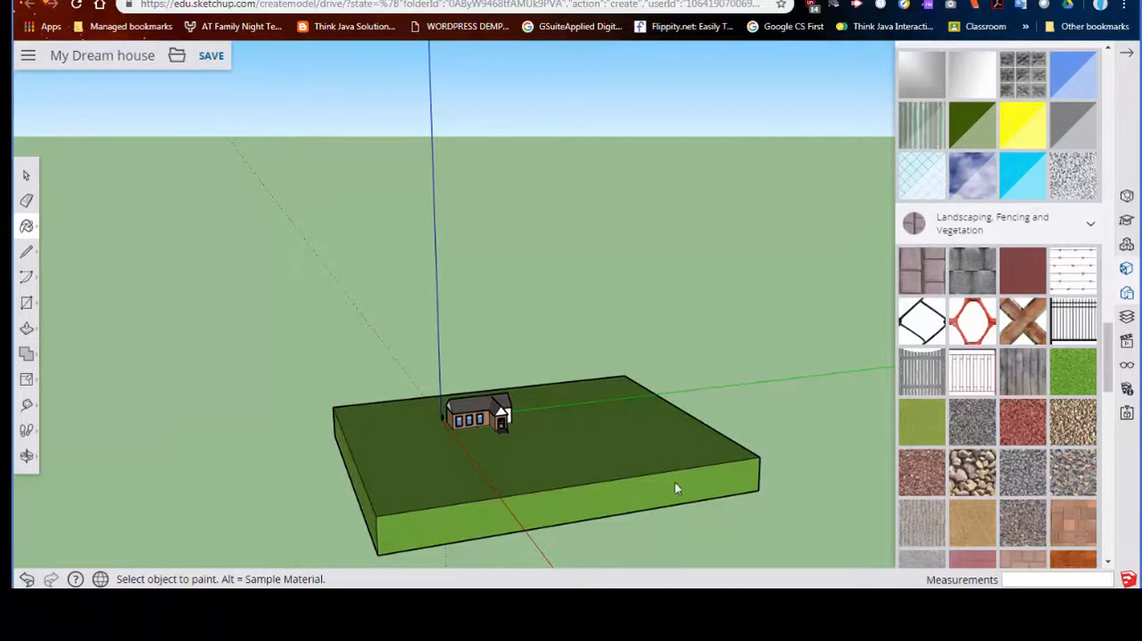
- Paint the remaining unpainted sides of the ground slab with the same green grass material
middle_drag(674, 482, 260, 503)
click(615, 499)
mouse_move(762, 444)
middle_down()
mouse_move(459, 416)
mouse_move(676, 408)
mouse_move(530, 377)
mouse_move(801, 402)
mouse_move(561, 413)
mouse_move(583, 395)
mouse_move(658, 413)
mouse_move(599, 383)
mouse_move(626, 339)
middle_up()
click(624, 442)
- Draw a walkway rectangle about 44' 4" by 12' 9" on the grass, starting at the foot of the front steps
scroll(626, 339, up, 2)
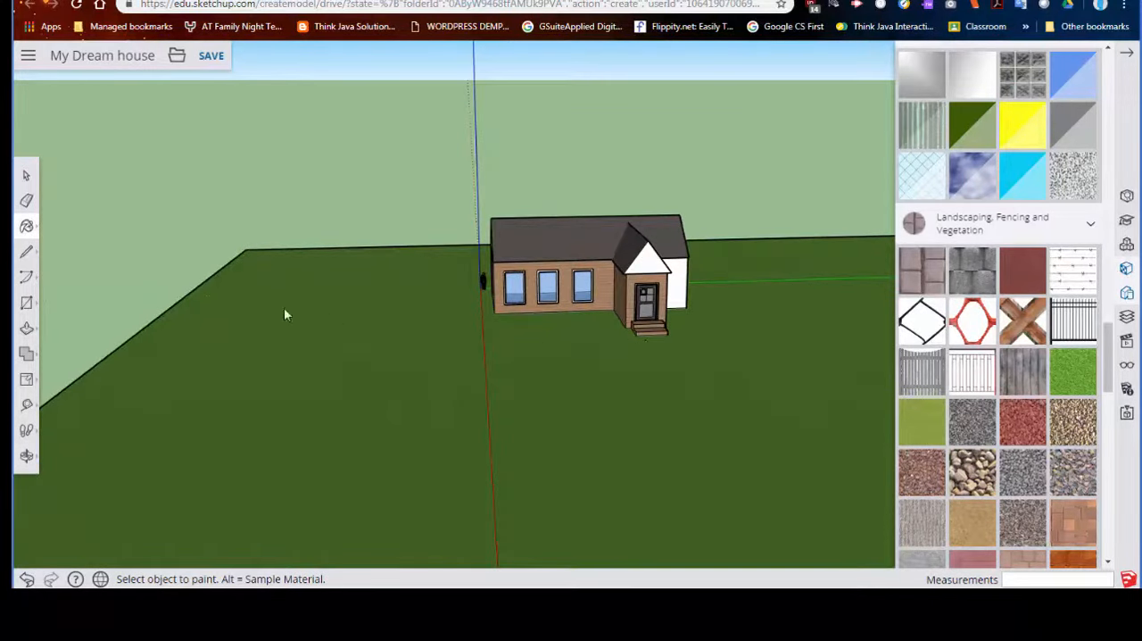
click(26, 304)
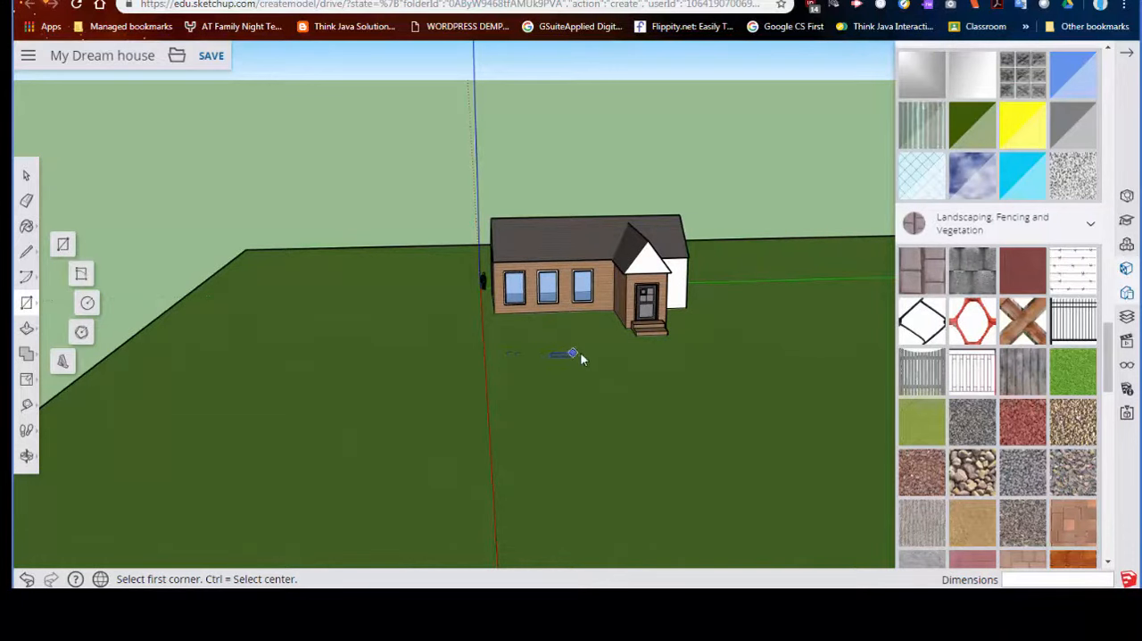
scroll(647, 355, up, 3)
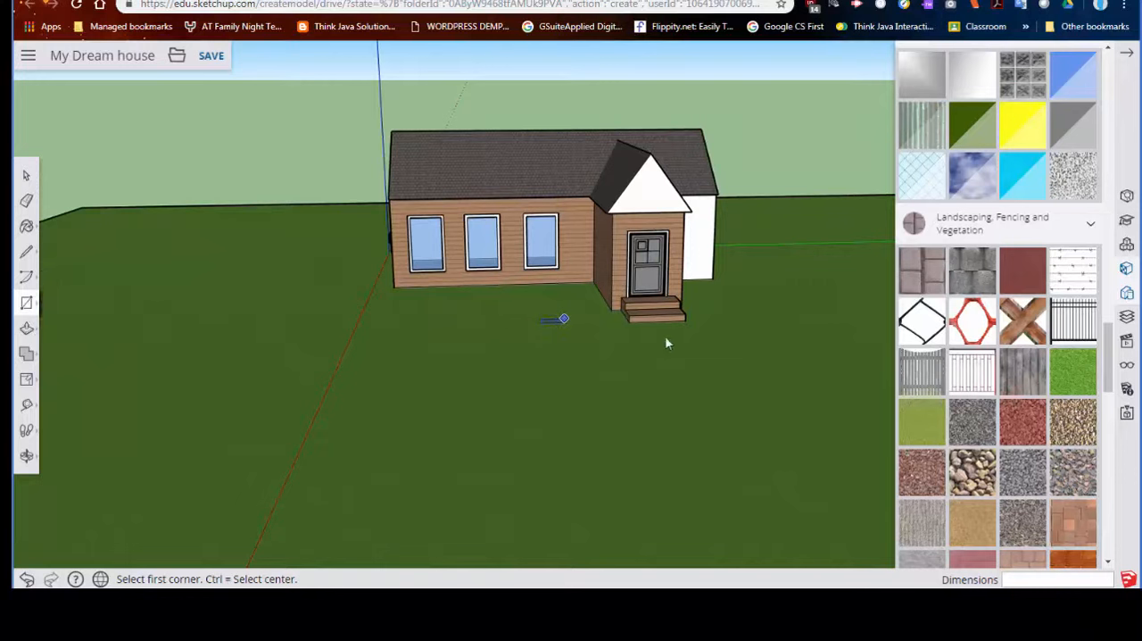
scroll(635, 327, up, 2)
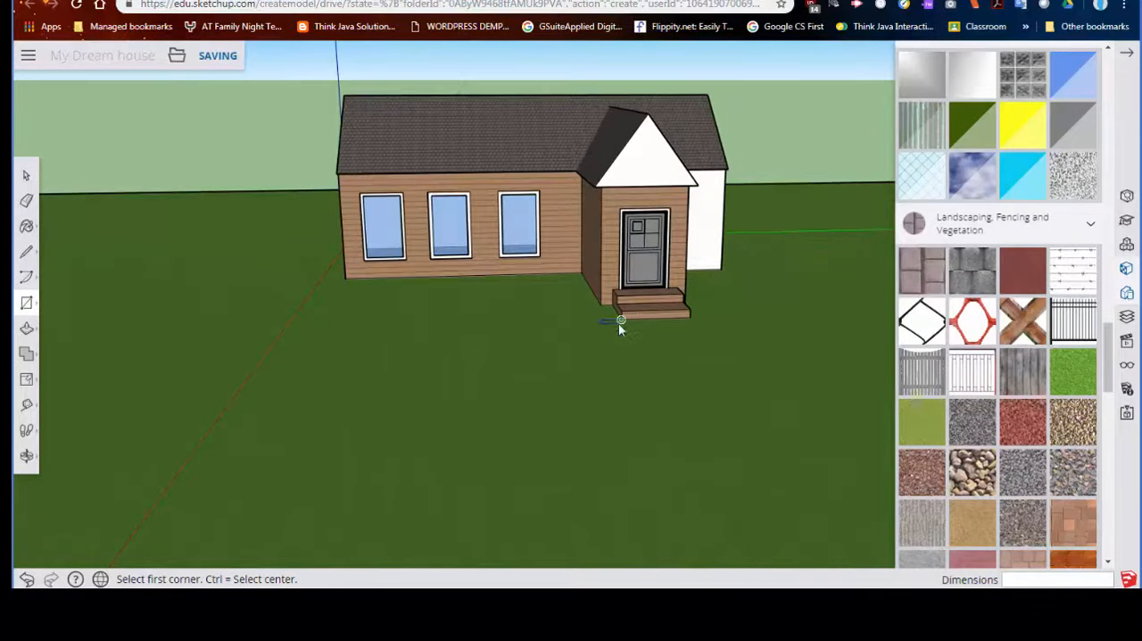
click(601, 324)
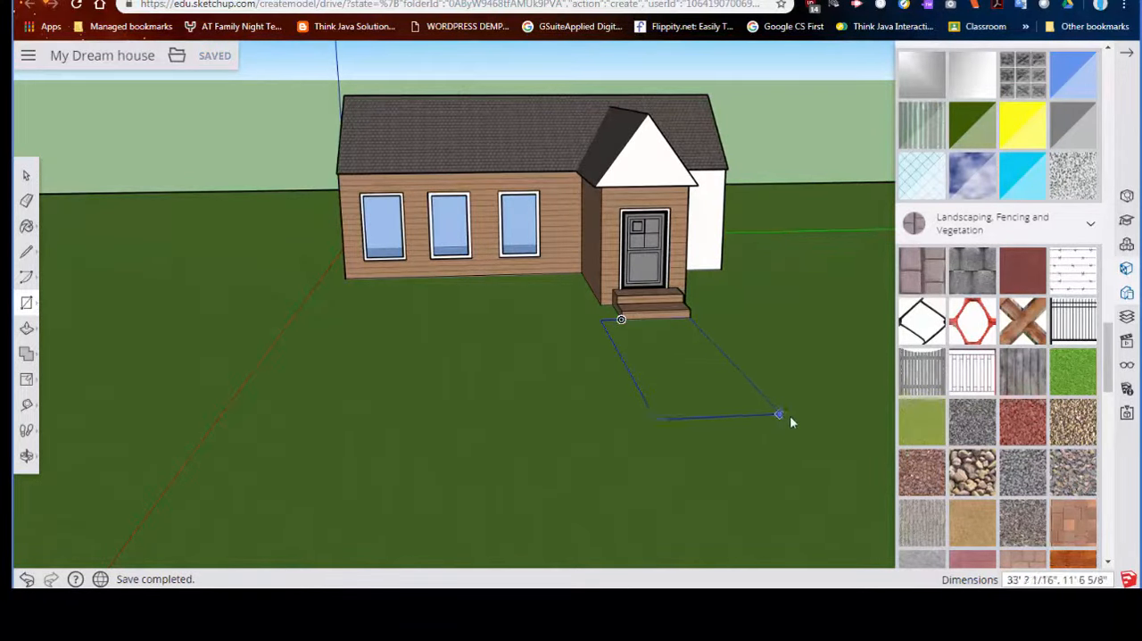
click(839, 464)
- Draw a road rectangle about 161' 5" by 41' 8" across the walkway's far end and erase the edge between them
scroll(737, 468, down, 1)
scroll(736, 469, down, 4)
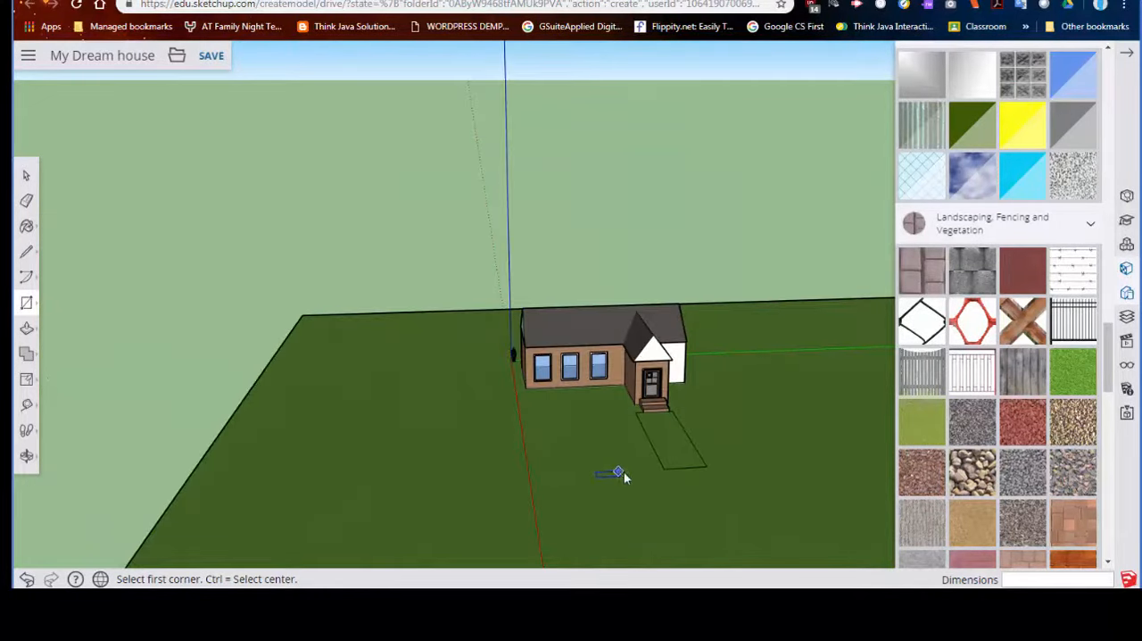
middle_drag(630, 450, 514, 433)
click(223, 410)
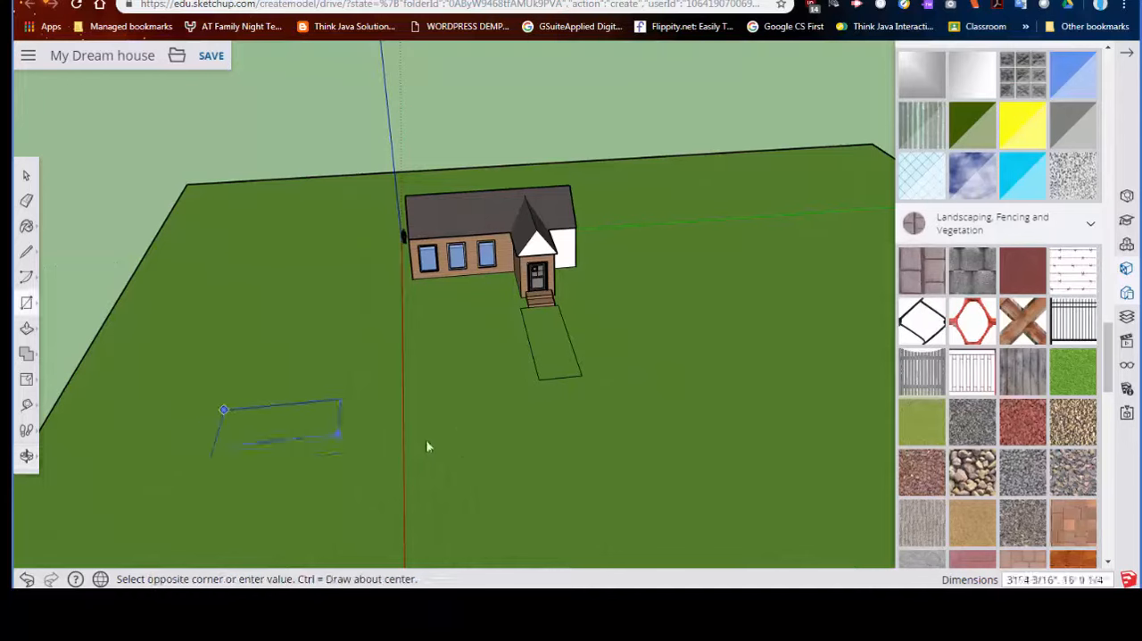
click(825, 444)
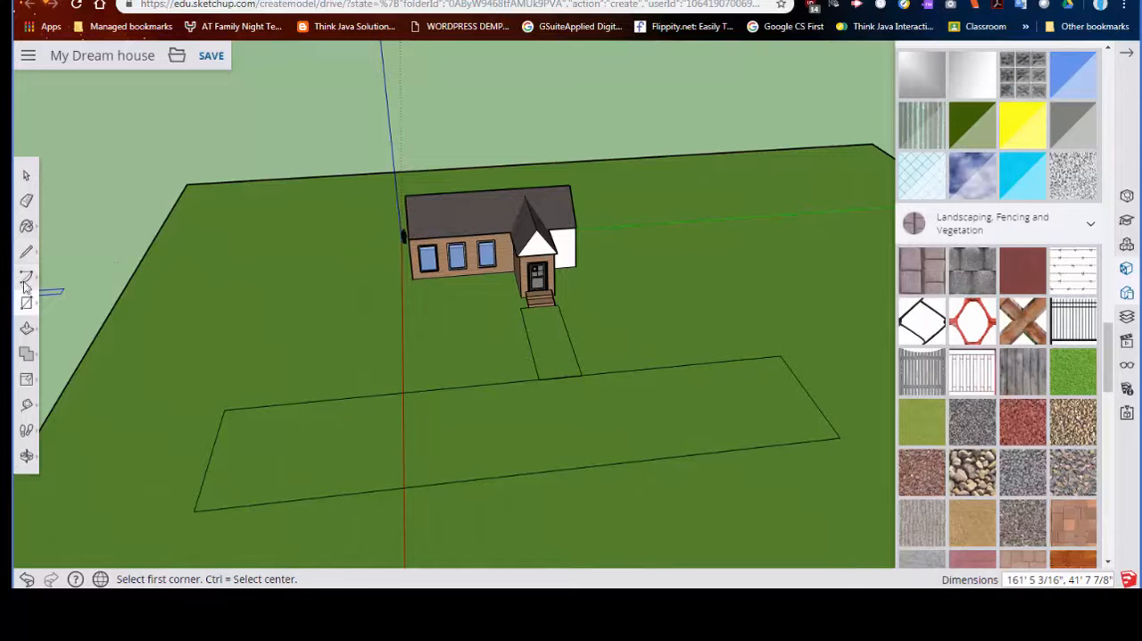
click(27, 201)
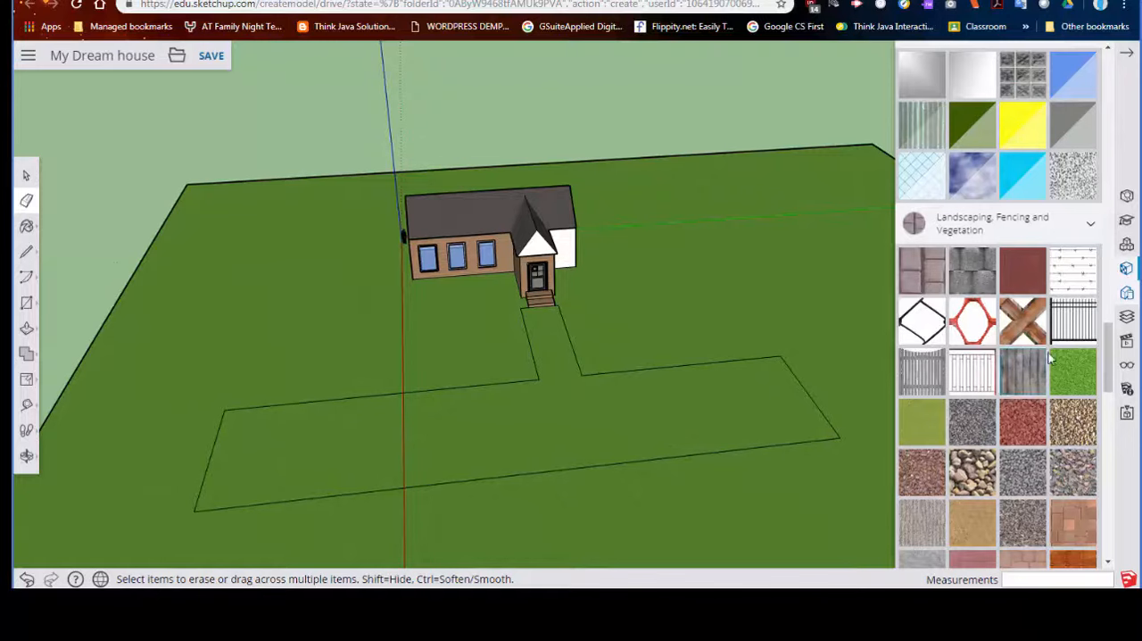
click(32, 383)
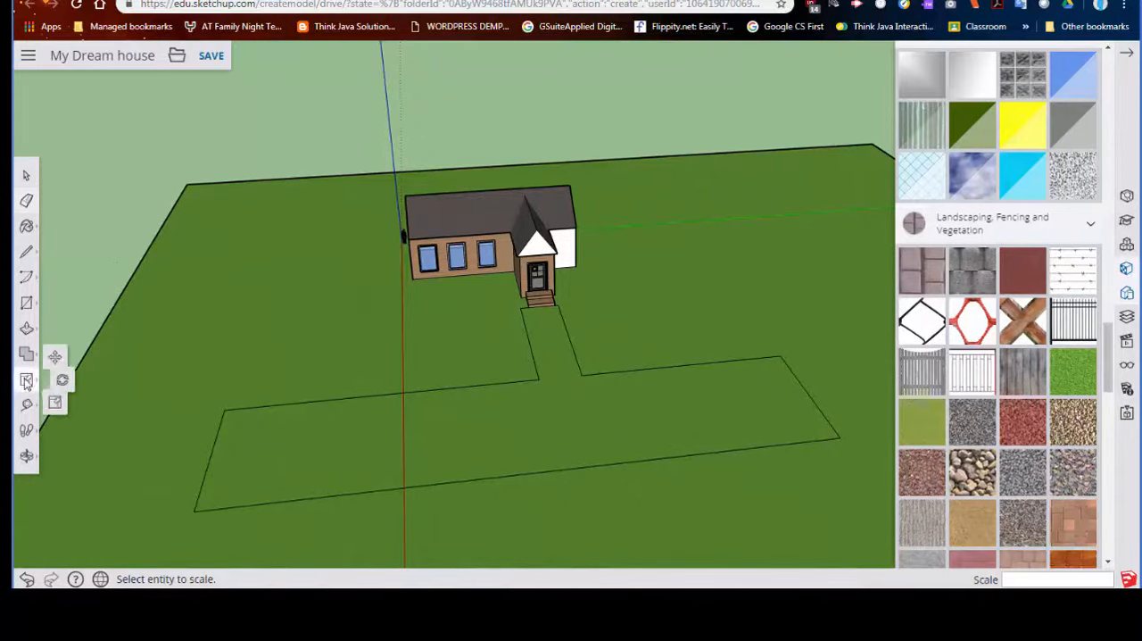
click(63, 408)
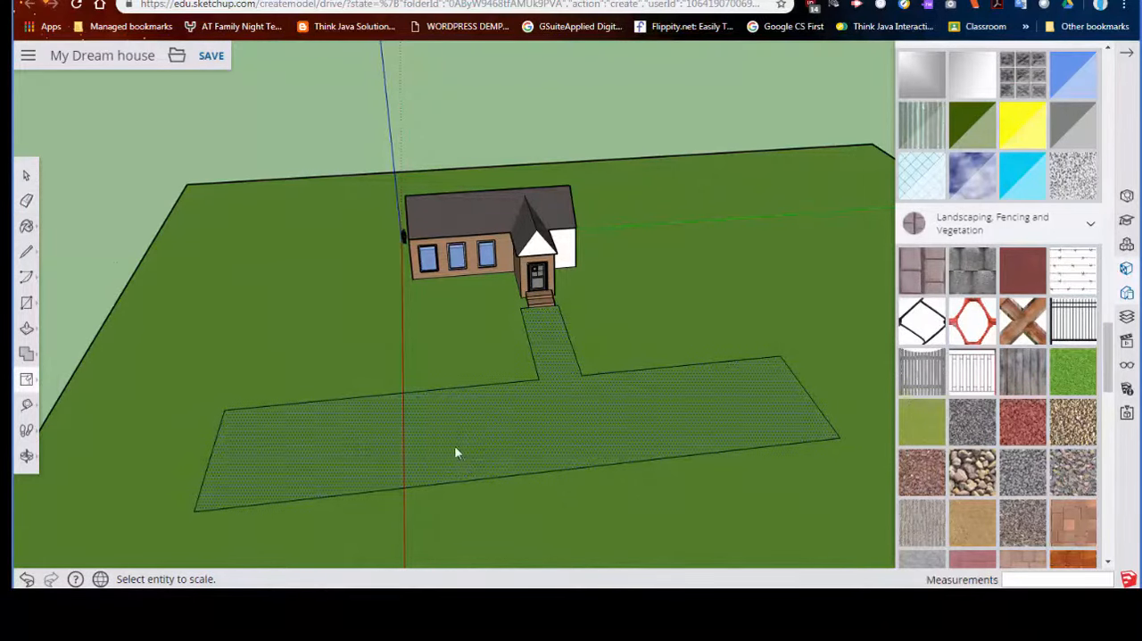
click(473, 443)
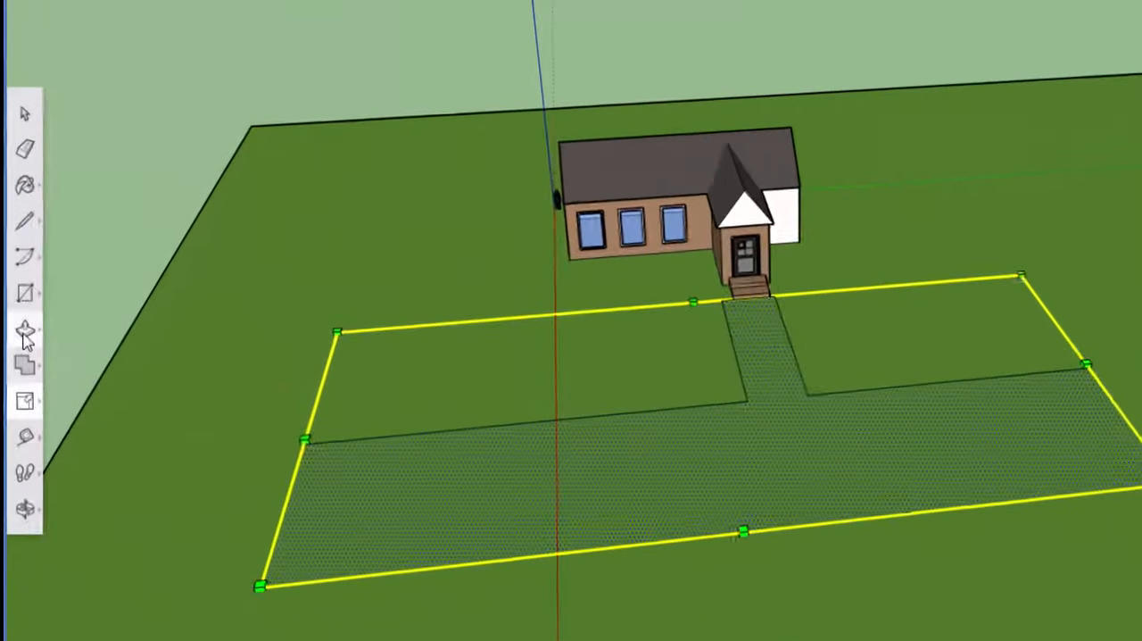
- Offset the outline of the joined walkway and road inward to form a narrow border strip
click(26, 327)
click(85, 379)
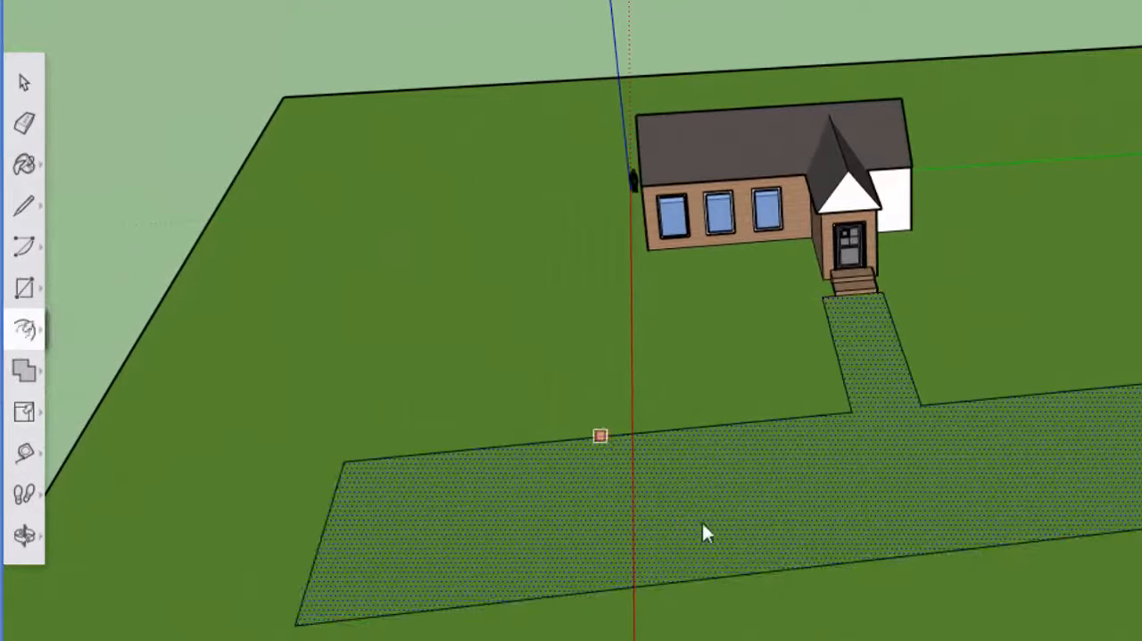
click(825, 502)
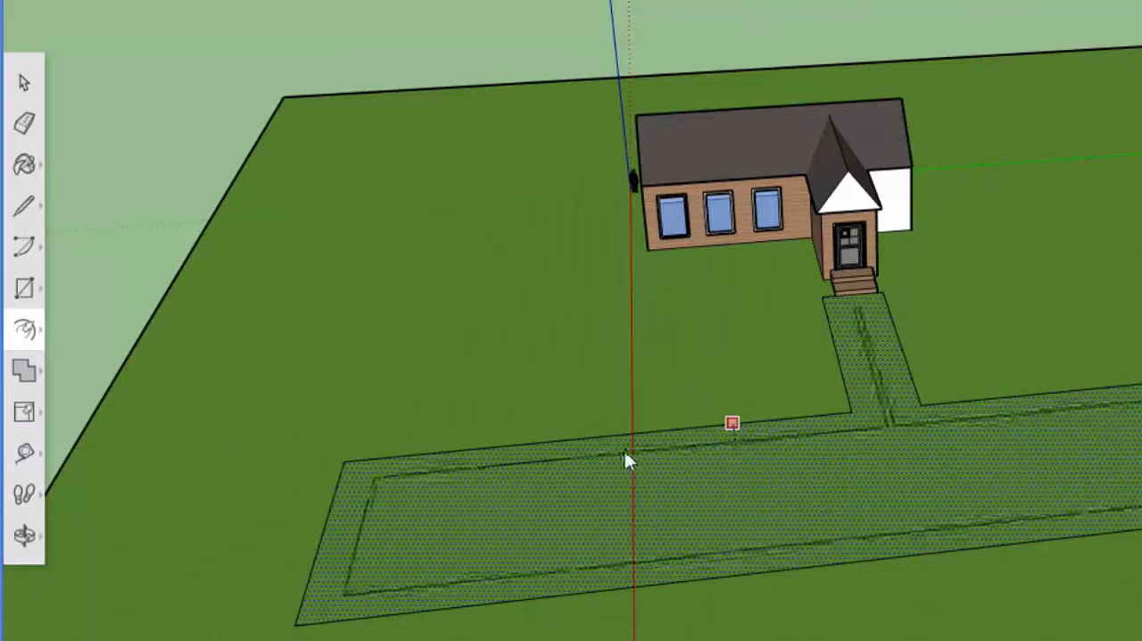
click(596, 451)
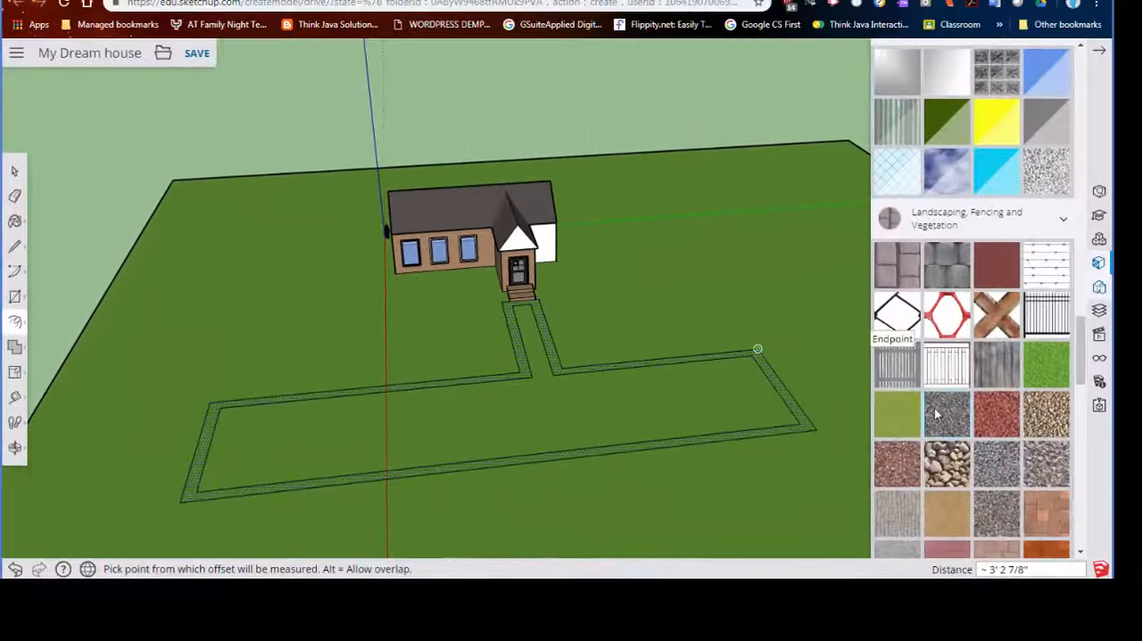
- Paint the walkway and road surface and its surrounding border strip with a grey material
click(1028, 423)
click(537, 357)
scroll(582, 437, up, 3)
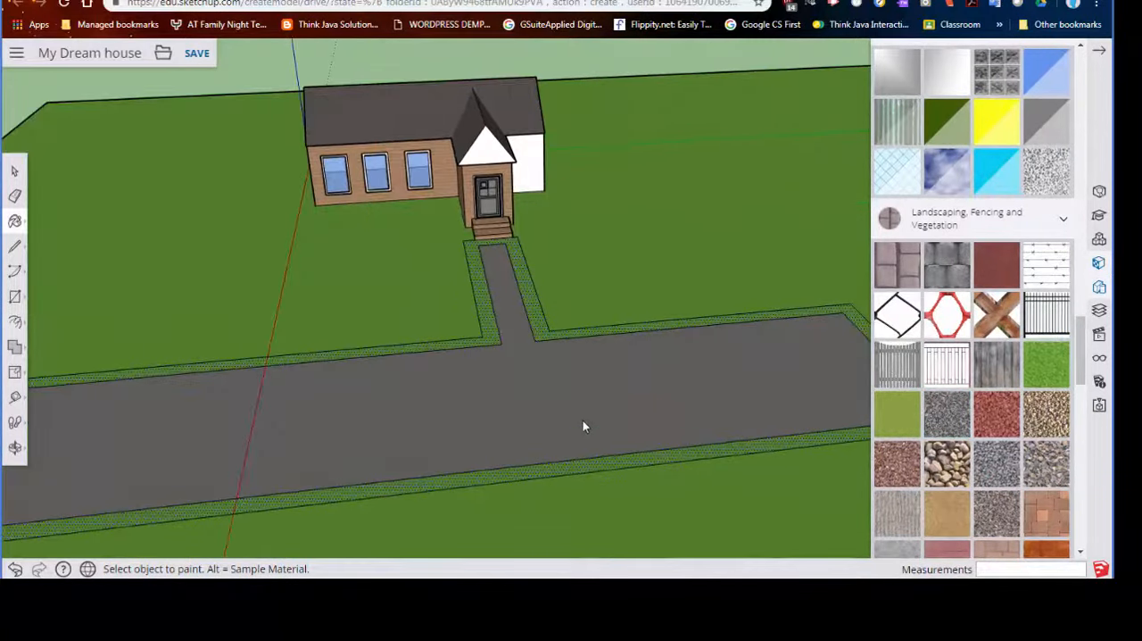
click(544, 336)
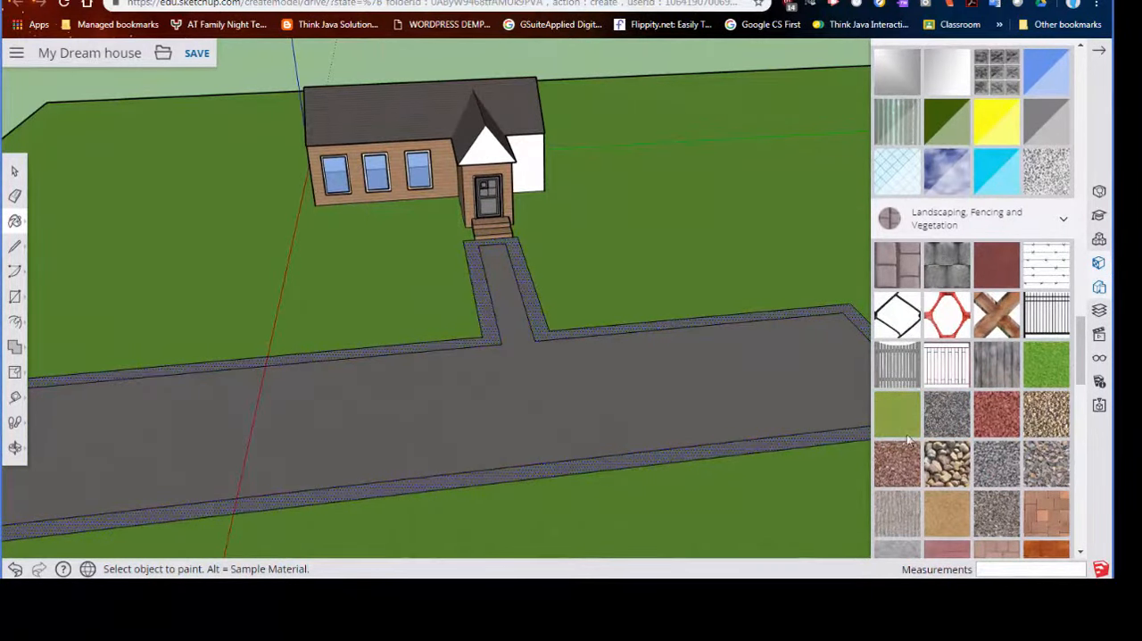
- Repaint the inner walkway and road surface with the near-black material from the Stone collection
scroll(936, 438, down, 3)
scroll(935, 438, down, 5)
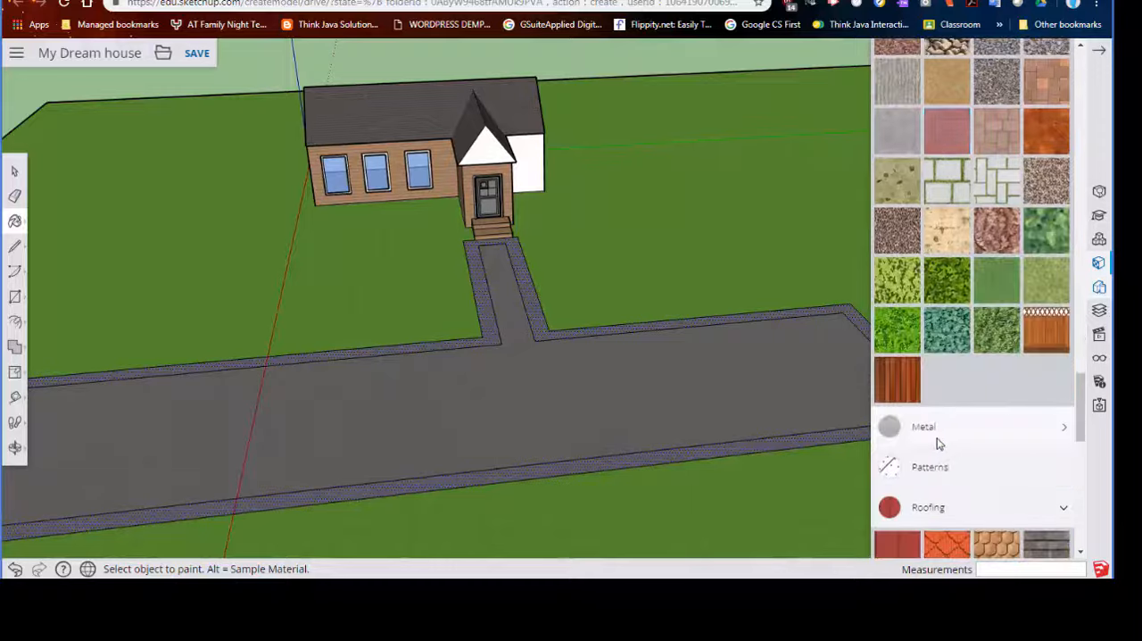
scroll(937, 444, up, 10)
scroll(937, 444, down, 10)
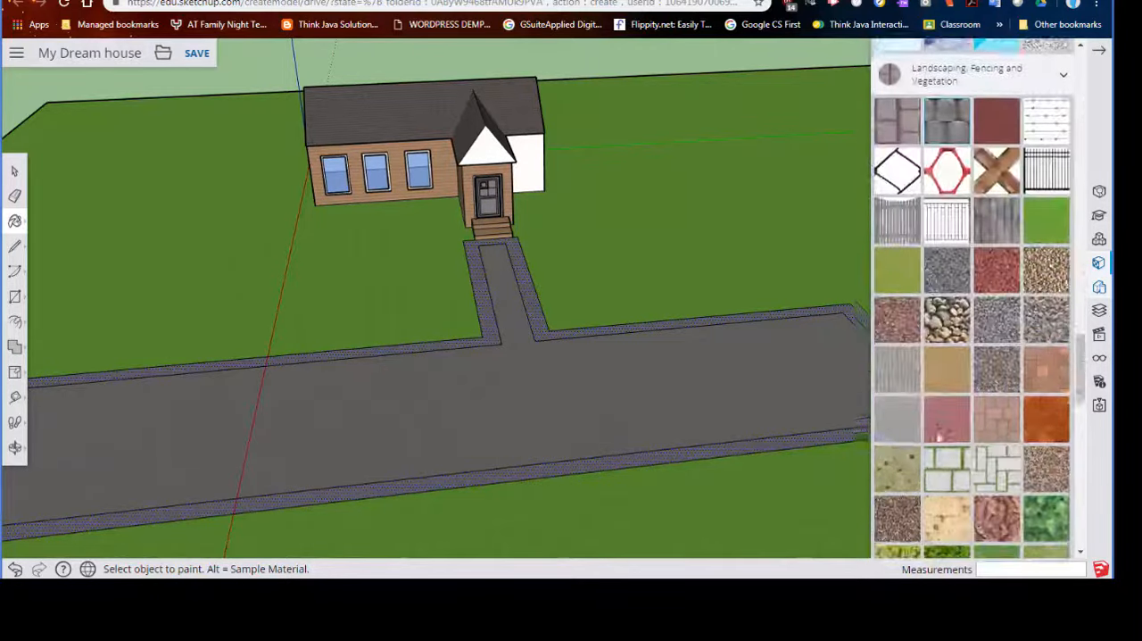
scroll(938, 438, down, 1)
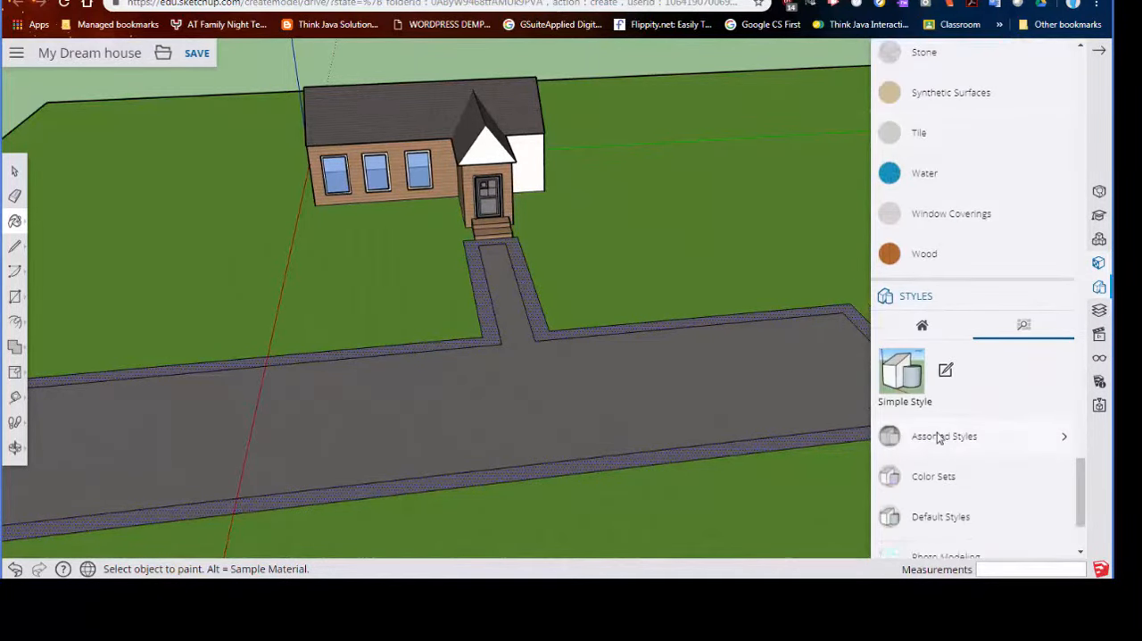
scroll(936, 437, up, 3)
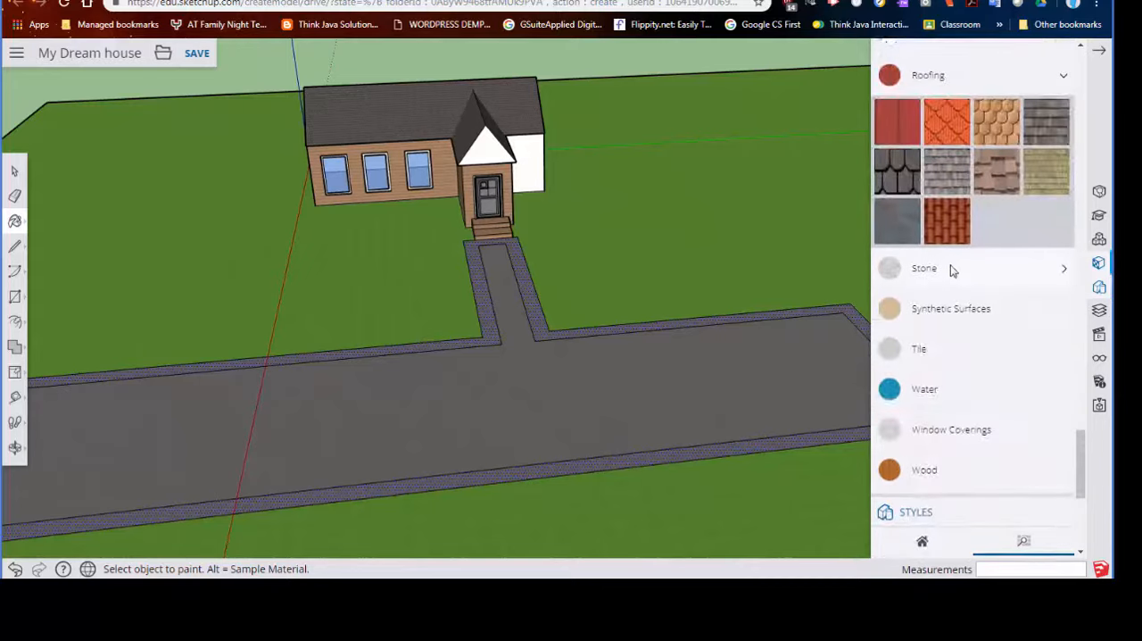
click(953, 270)
click(991, 308)
click(599, 385)
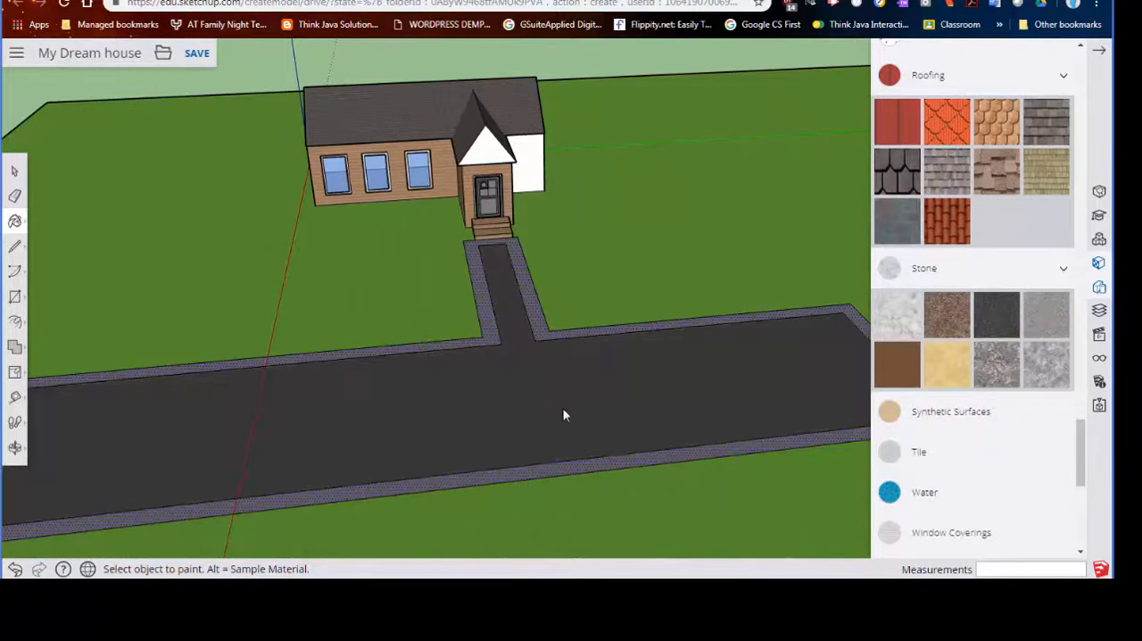
- Examine the bordered walkway and road from the side, from above and close to the front steps
scroll(435, 403, down, 4)
middle_drag(435, 404, 711, 406)
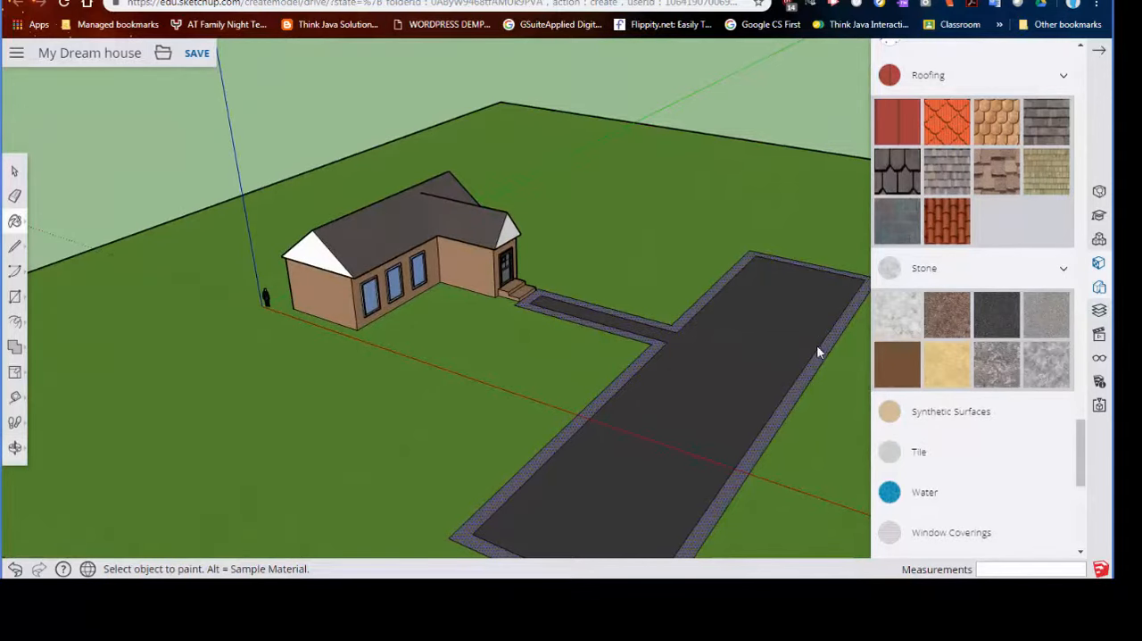
scroll(765, 342, down, 3)
middle_drag(765, 342, 280, 472)
scroll(526, 506, up, 3)
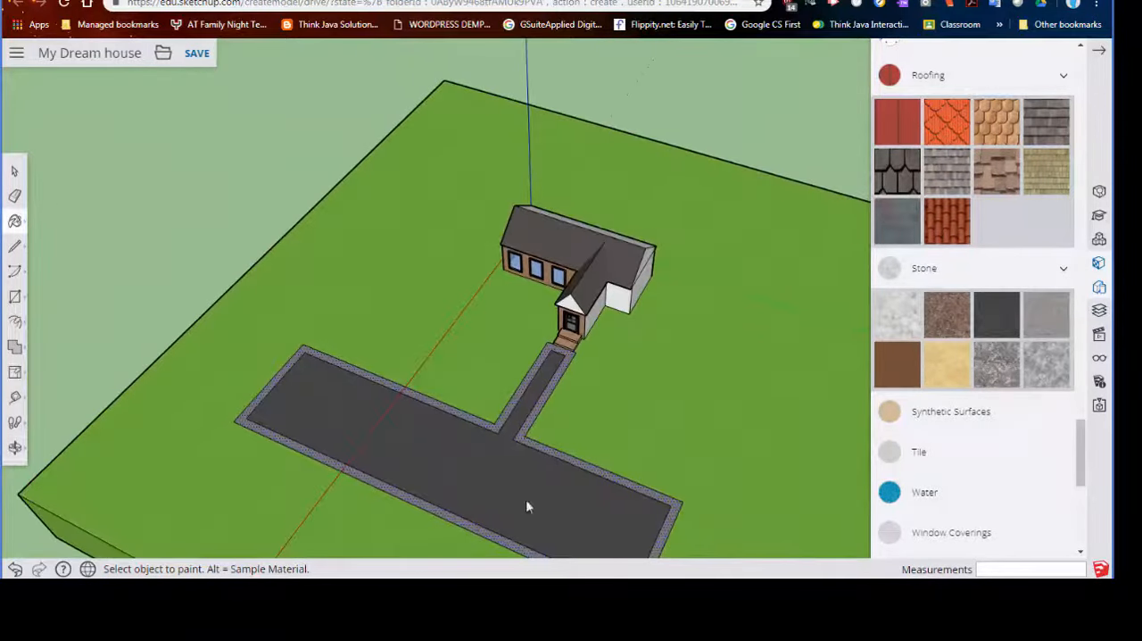
scroll(572, 361, up, 5)
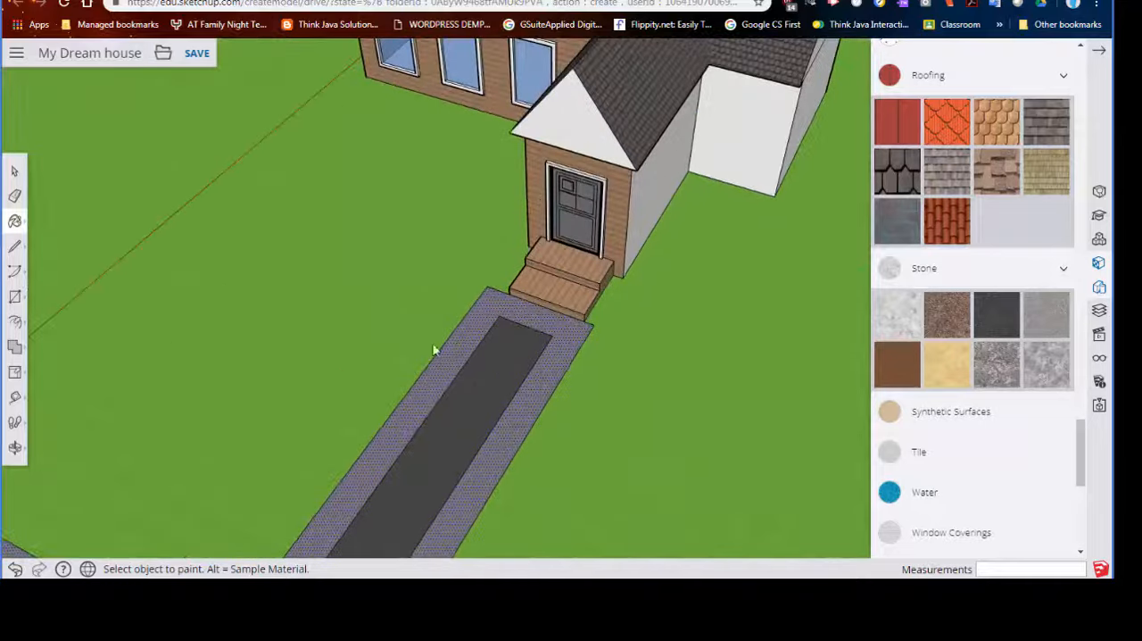
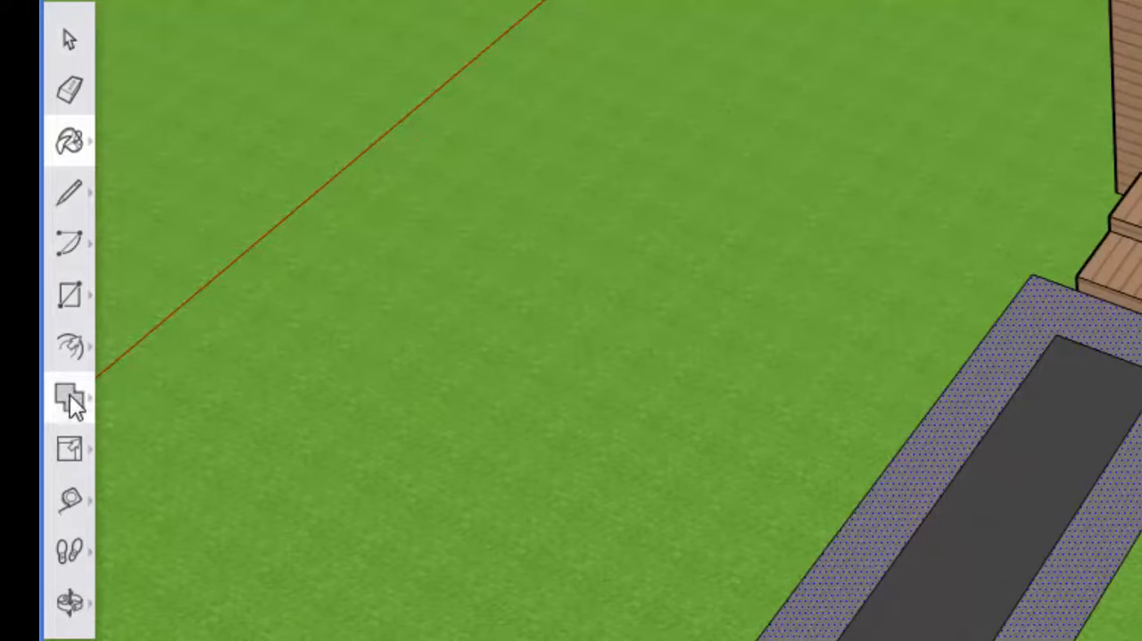
- Move the end edge of the dark walkway surface up to the border's outer edge at the front steps
click(70, 350)
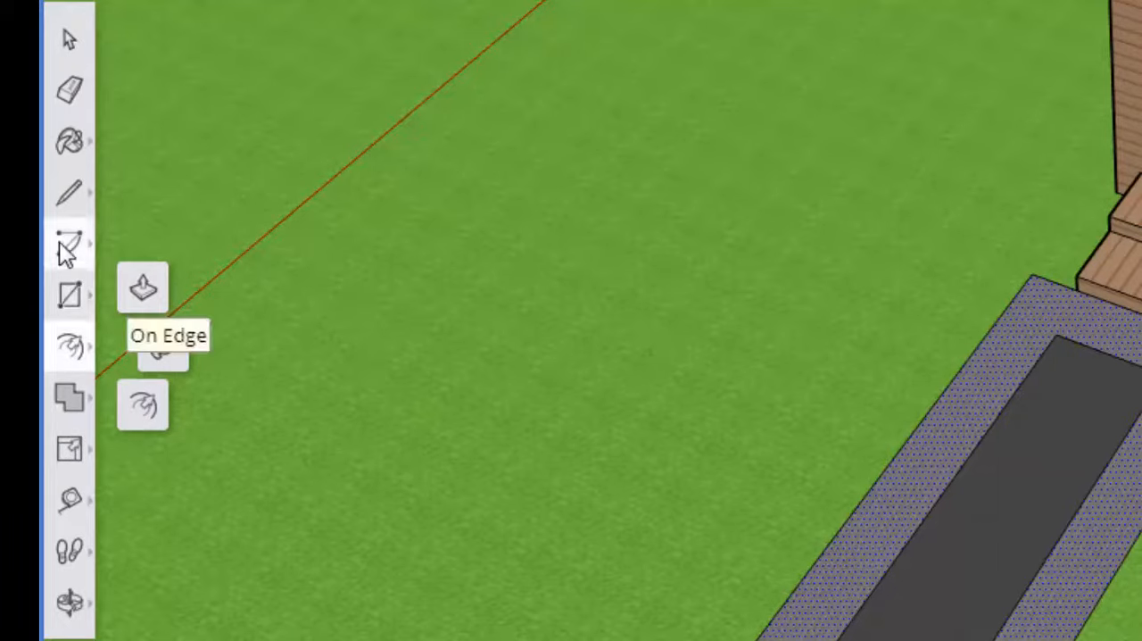
click(70, 303)
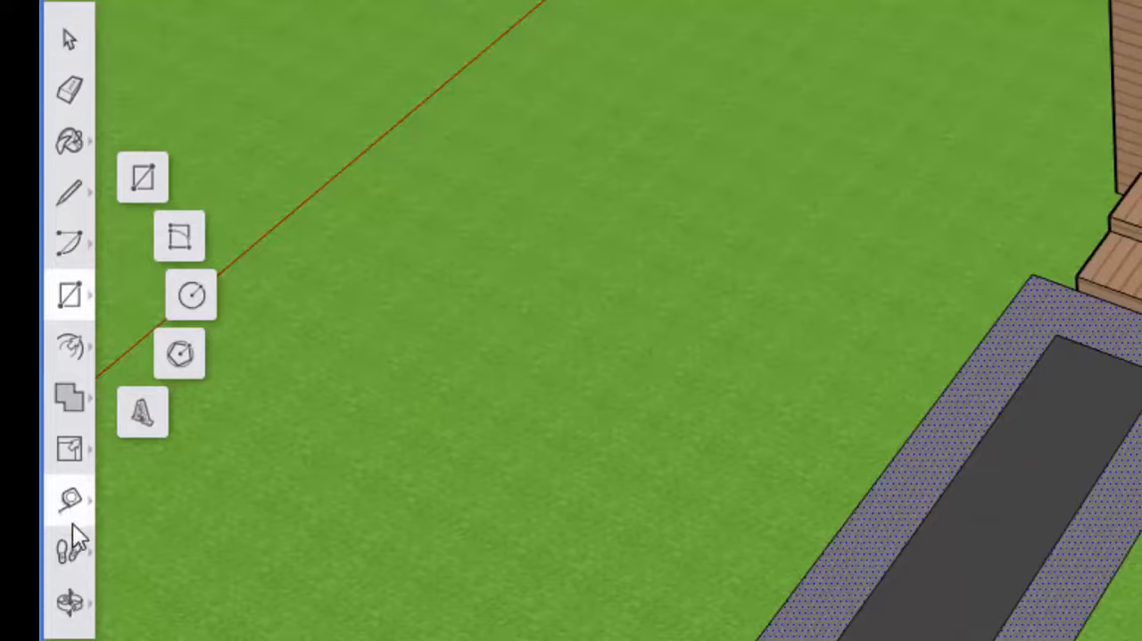
click(72, 453)
click(81, 377)
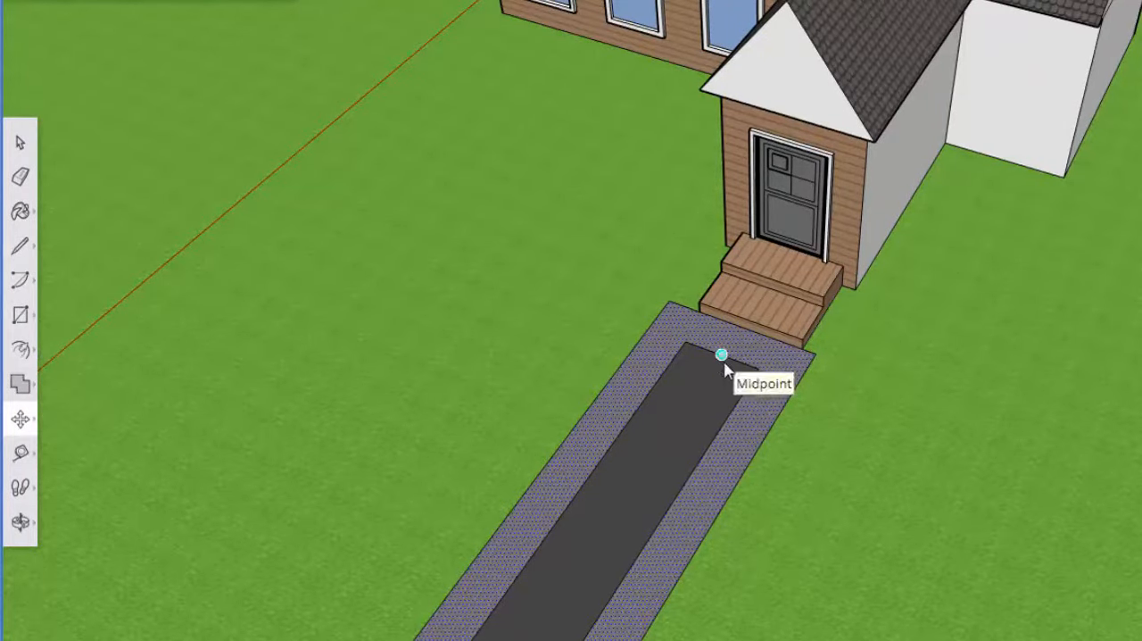
click(19, 142)
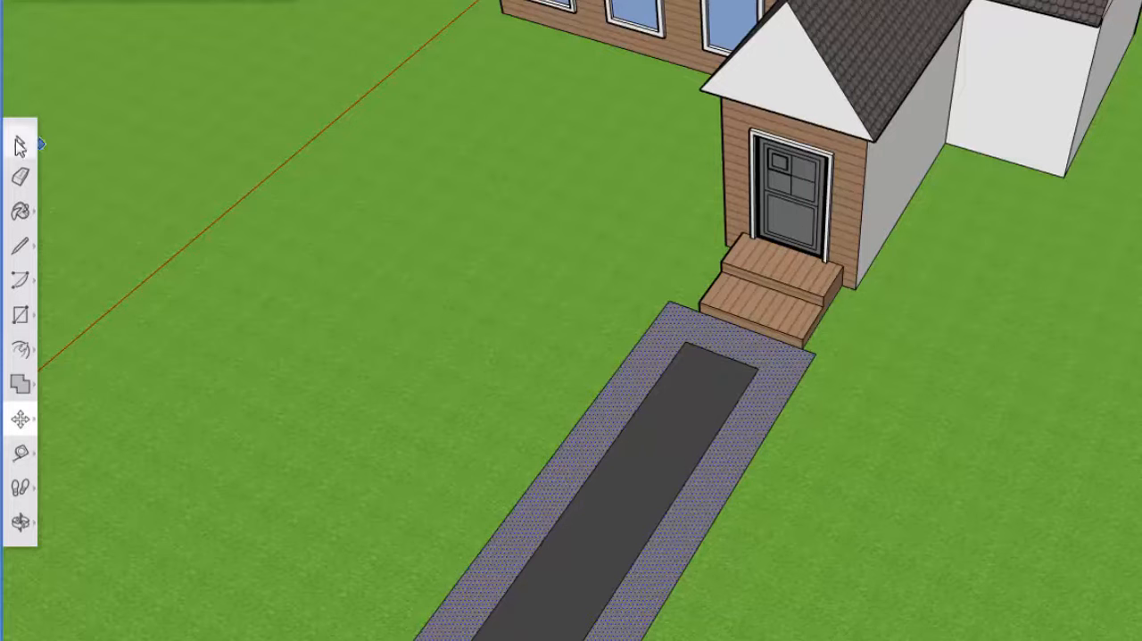
click(721, 355)
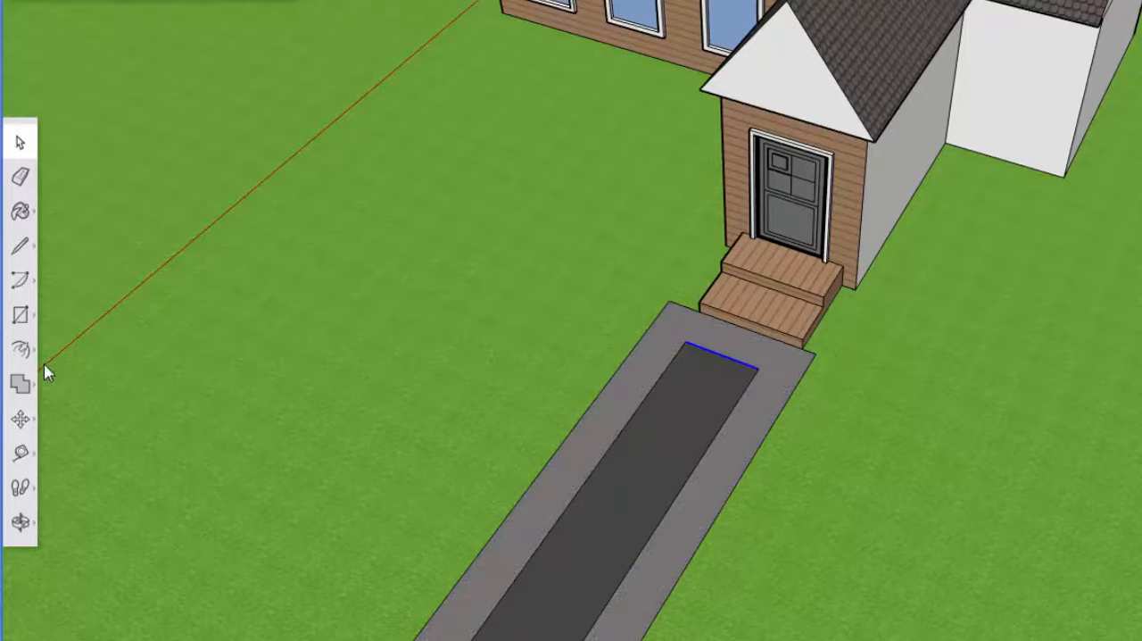
click(20, 416)
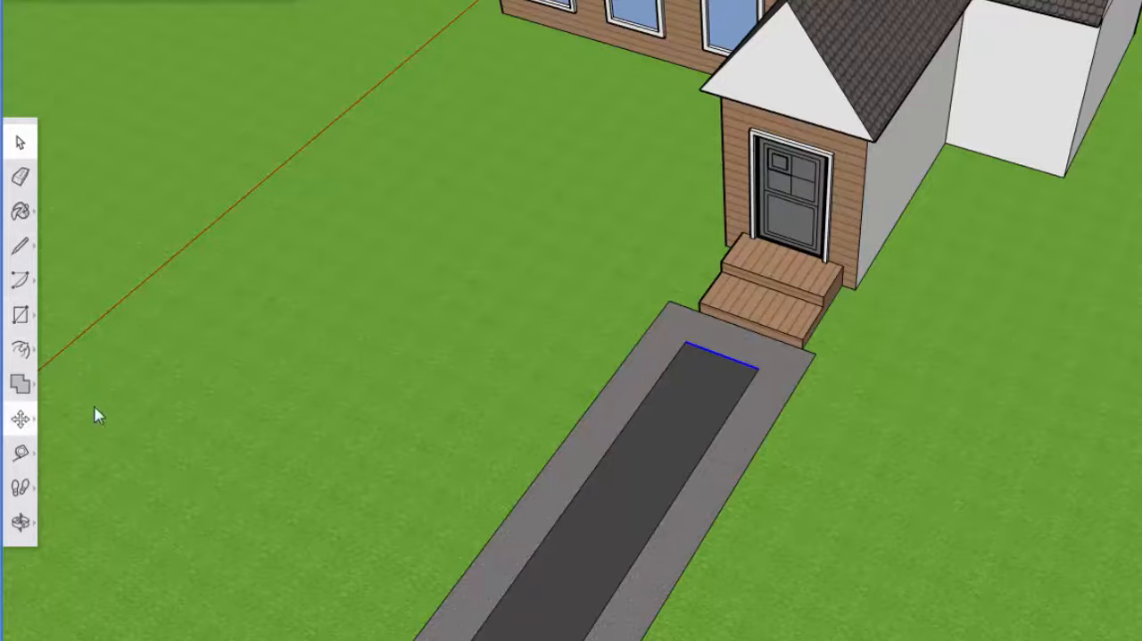
click(742, 361)
click(762, 335)
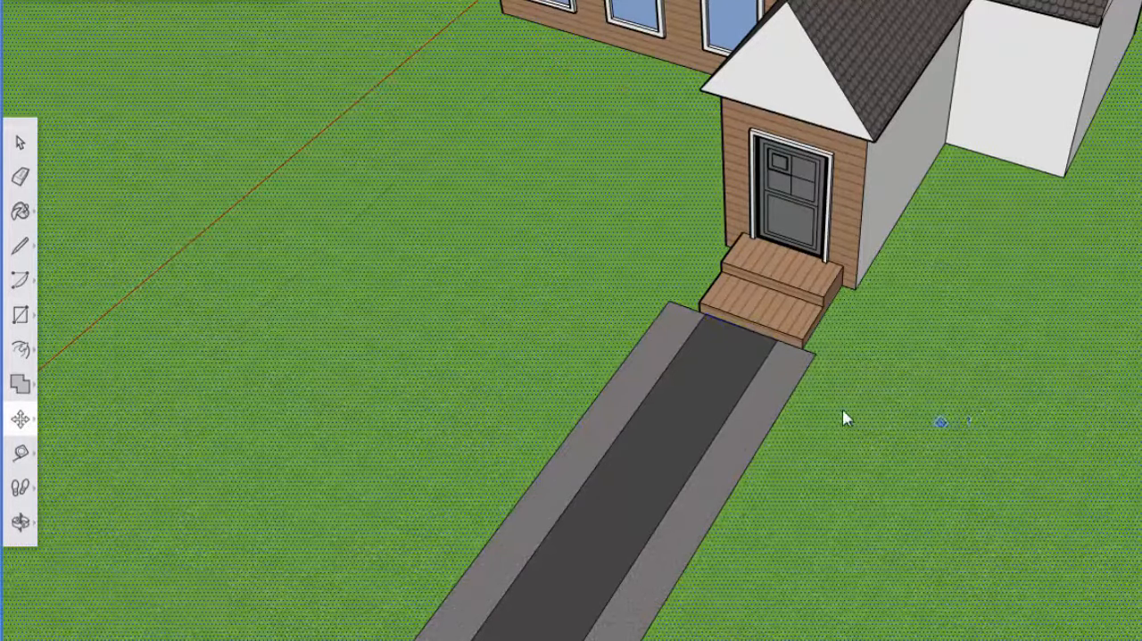
- Try to narrow the walkway border by moving its side across the dark surface, and undo the move
scroll(839, 411, down, 6)
click(737, 473)
middle_drag(797, 482, 893, 486)
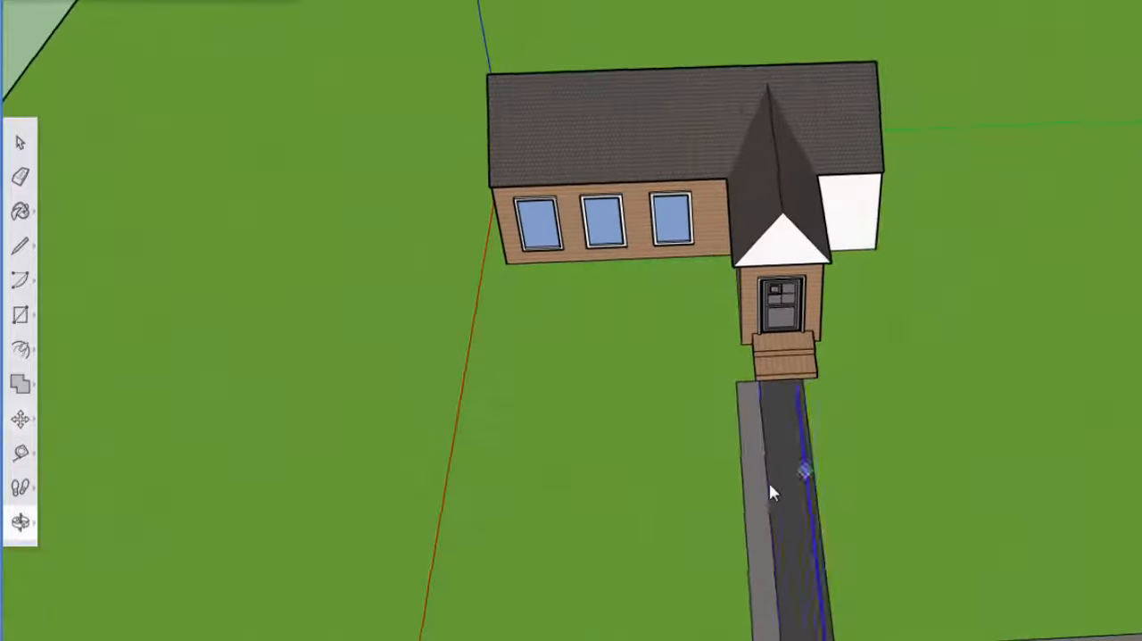
click(789, 505)
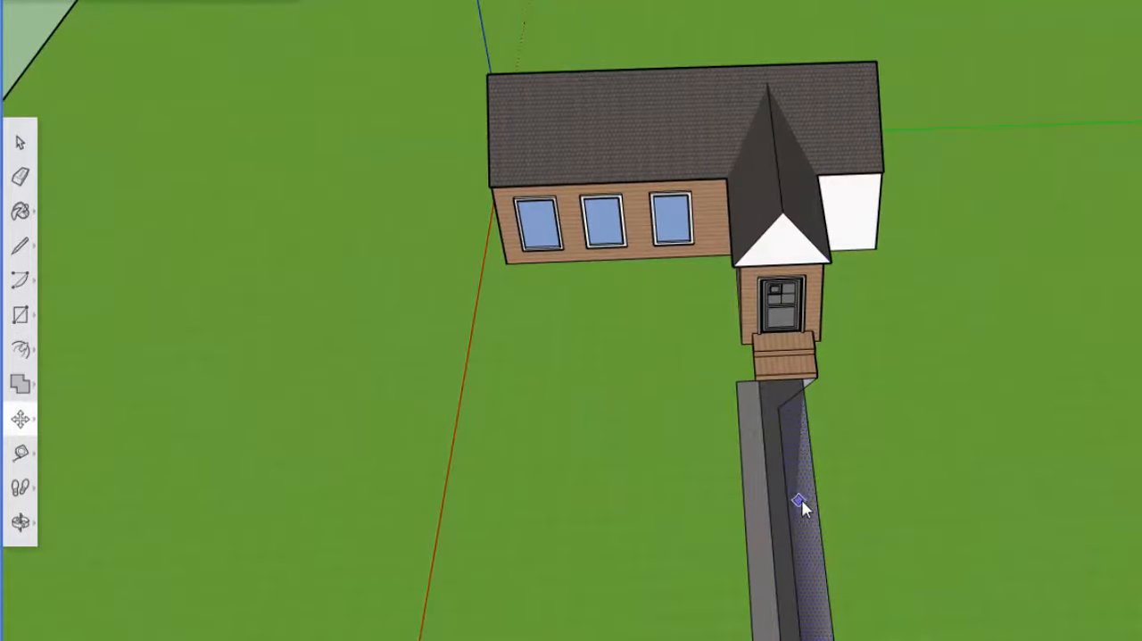
key(ctrl+z)
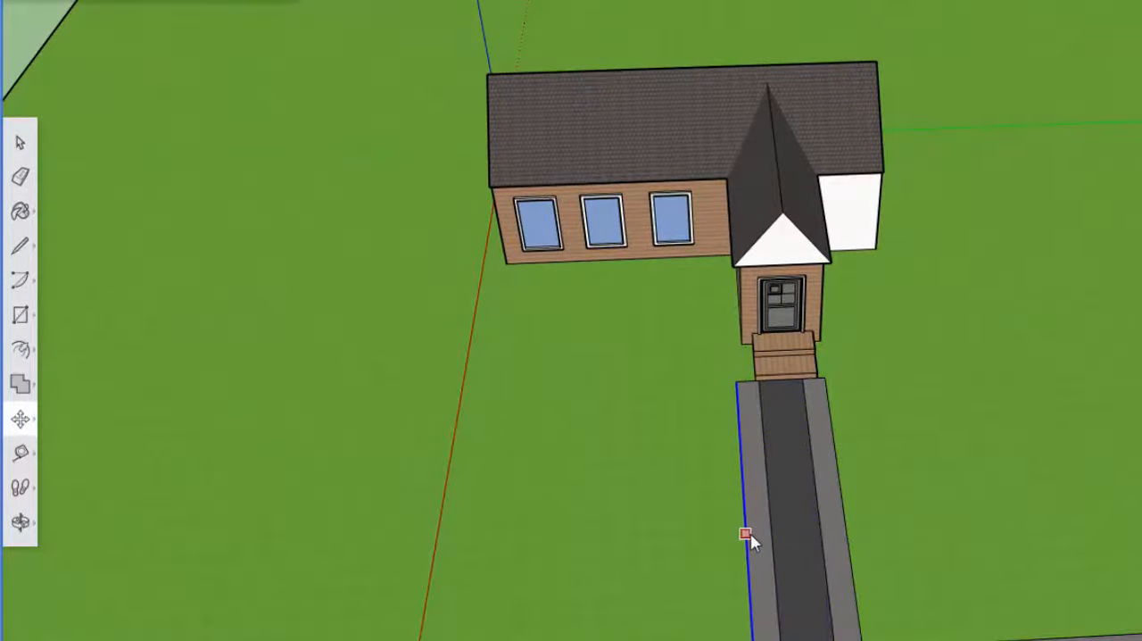
- Move the outer edges of the walkway border and the road's house-side border inward to leave narrow, even strips
click(843, 517)
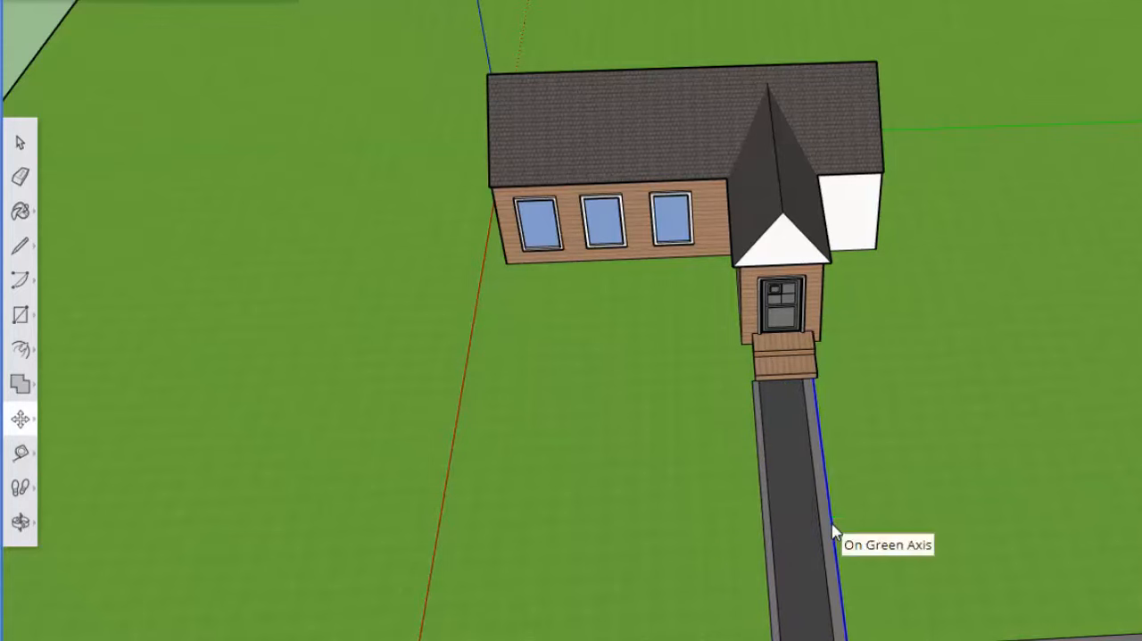
click(829, 523)
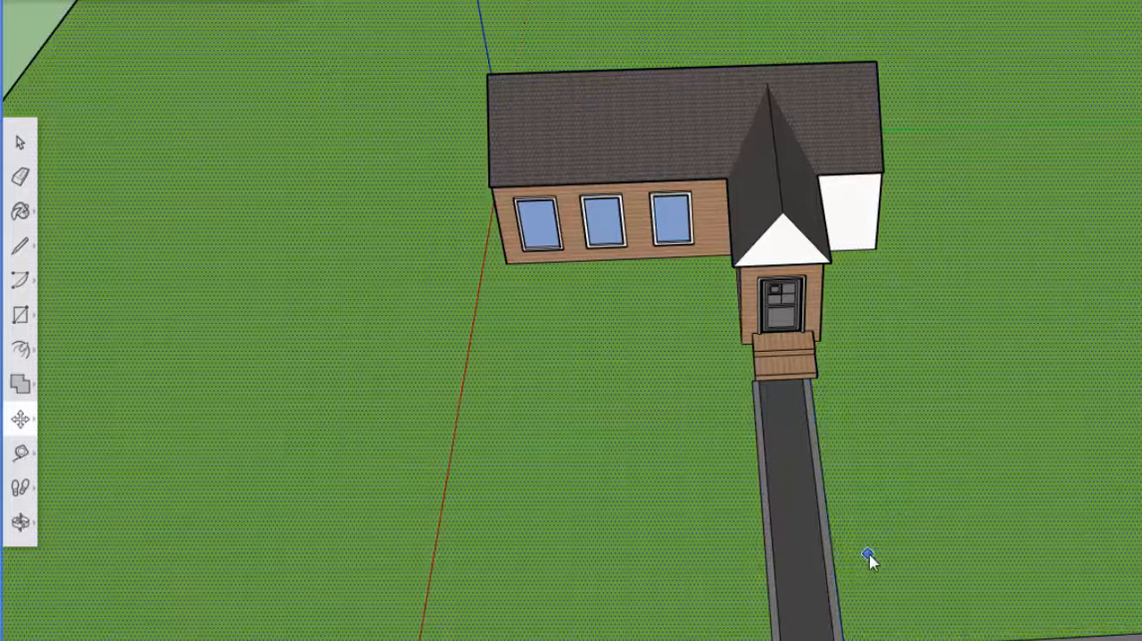
scroll(872, 551, down, 1)
middle_drag(917, 549, 485, 452)
scroll(467, 489, up, 2)
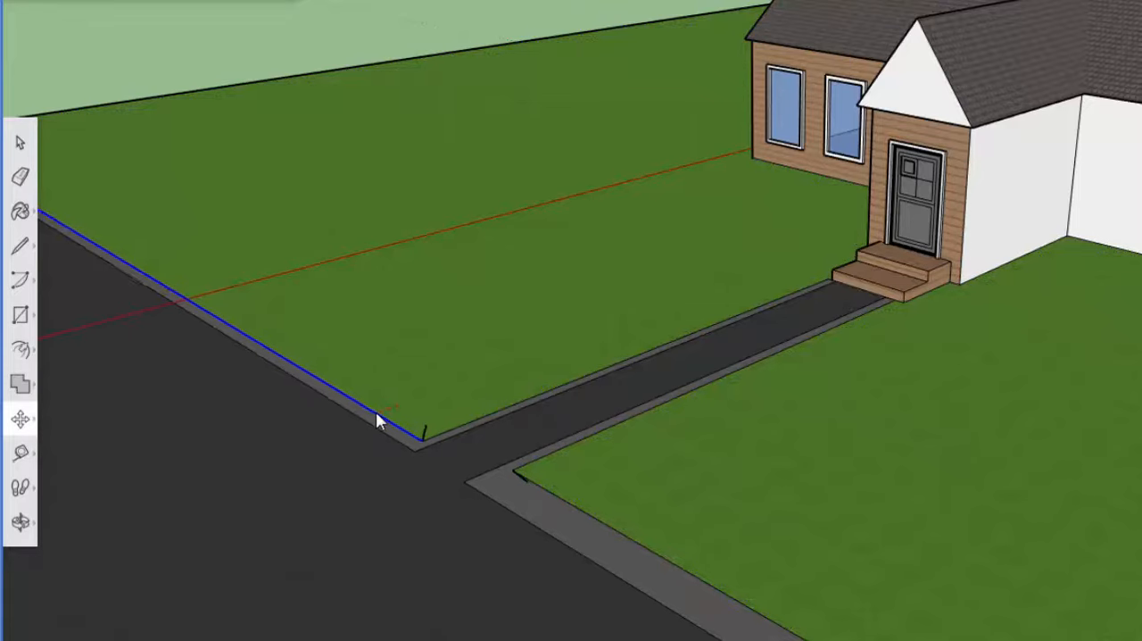
click(516, 480)
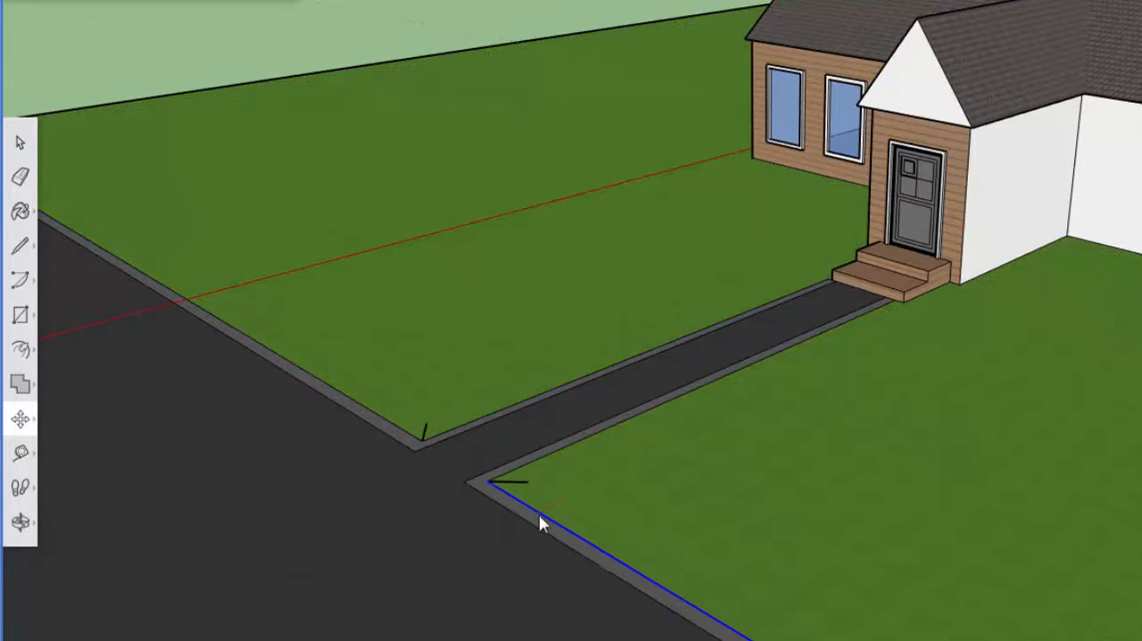
- Try moving the window-side slope of the porch roof sideways over the front windows, and move it back
scroll(541, 516, down, 6)
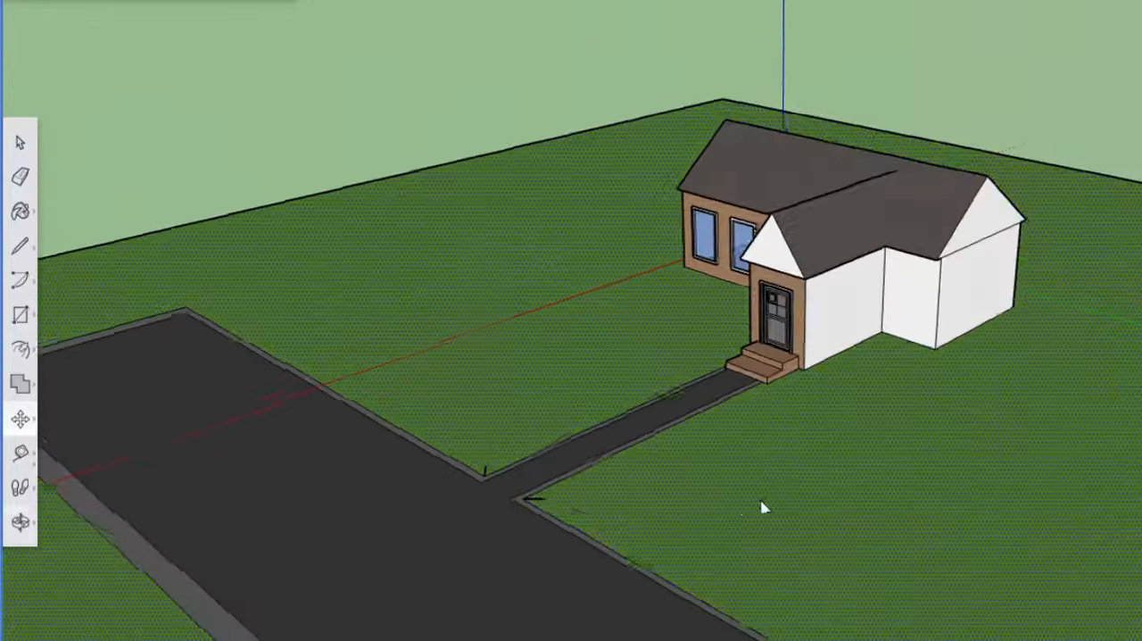
middle_drag(739, 506, 1034, 479)
middle_drag(754, 360, 619, 339)
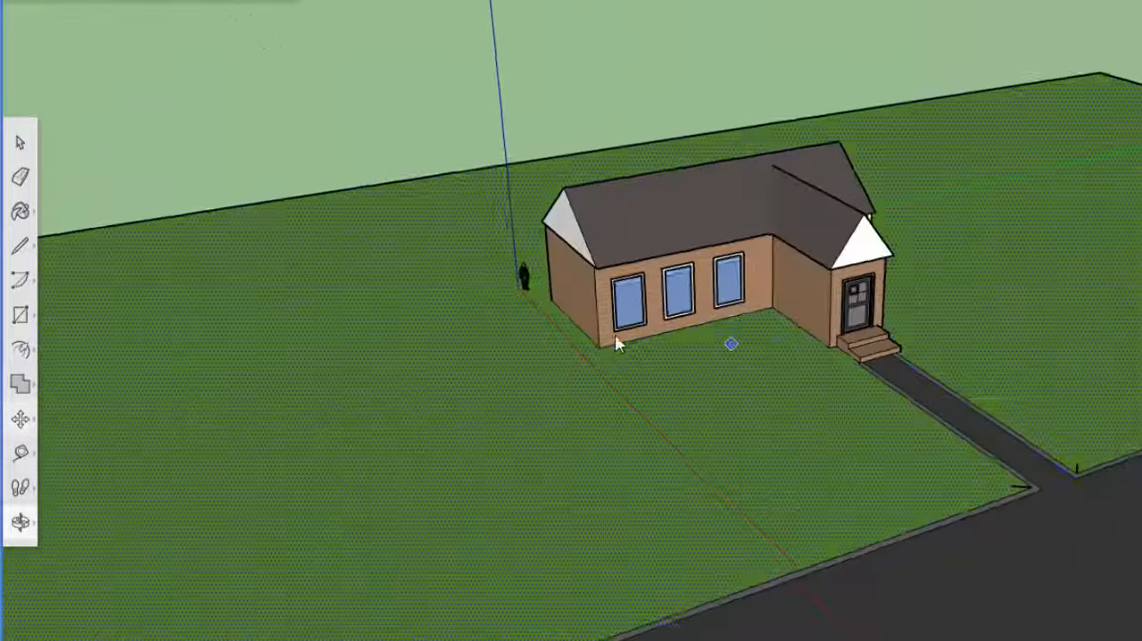
scroll(660, 342, up, 4)
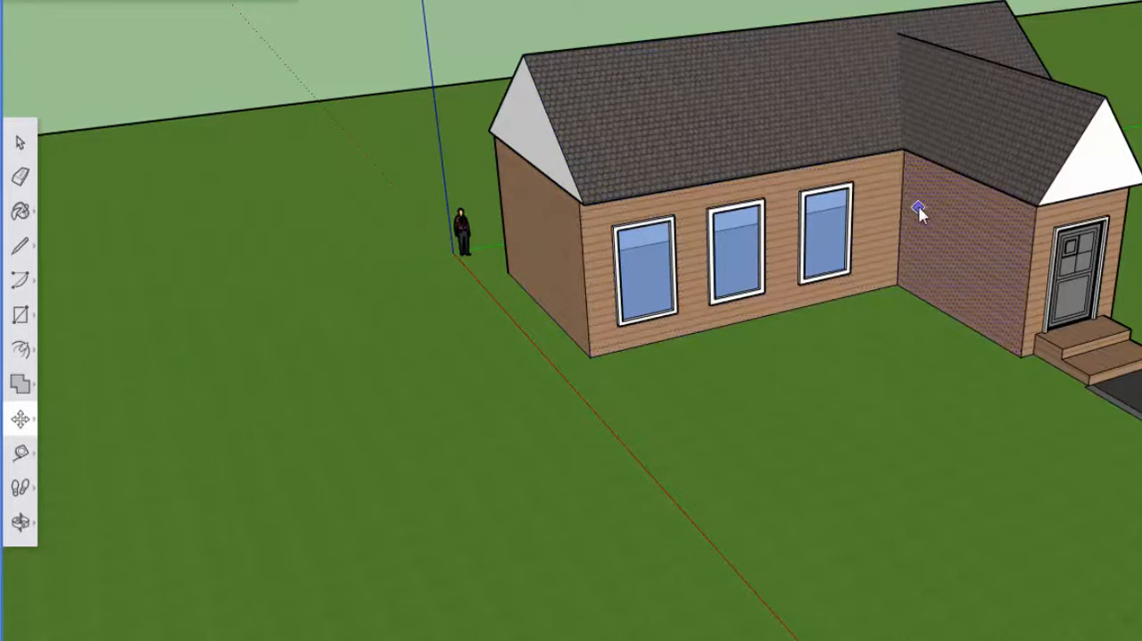
drag(936, 151, 755, 183)
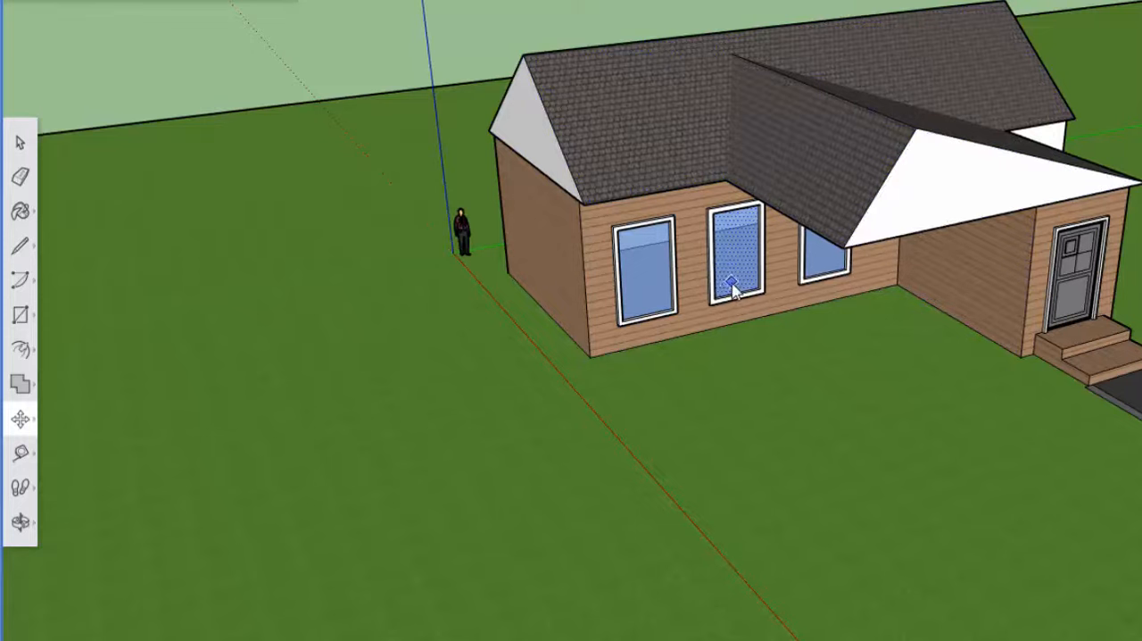
drag(909, 170, 1036, 158)
- Try moving the porch's side wall outward across the front windows and past the end of the house
middle_drag(1047, 232, 755, 258)
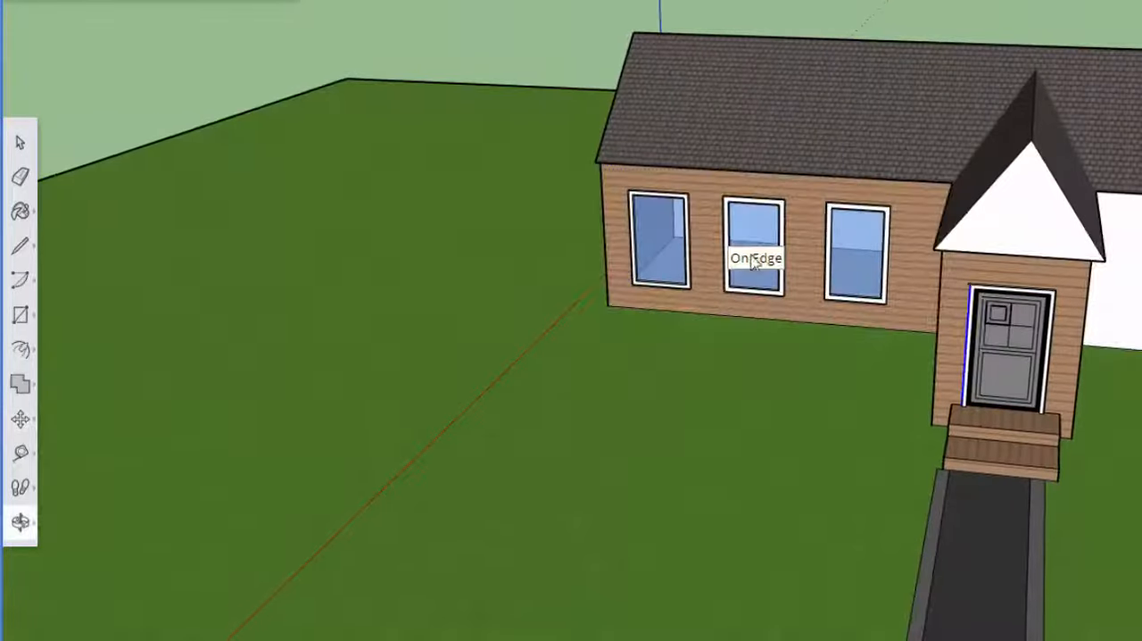
drag(919, 285, 814, 318)
middle_drag(892, 266, 994, 282)
drag(990, 284, 431, 247)
middle_drag(818, 288, 973, 419)
key(m)
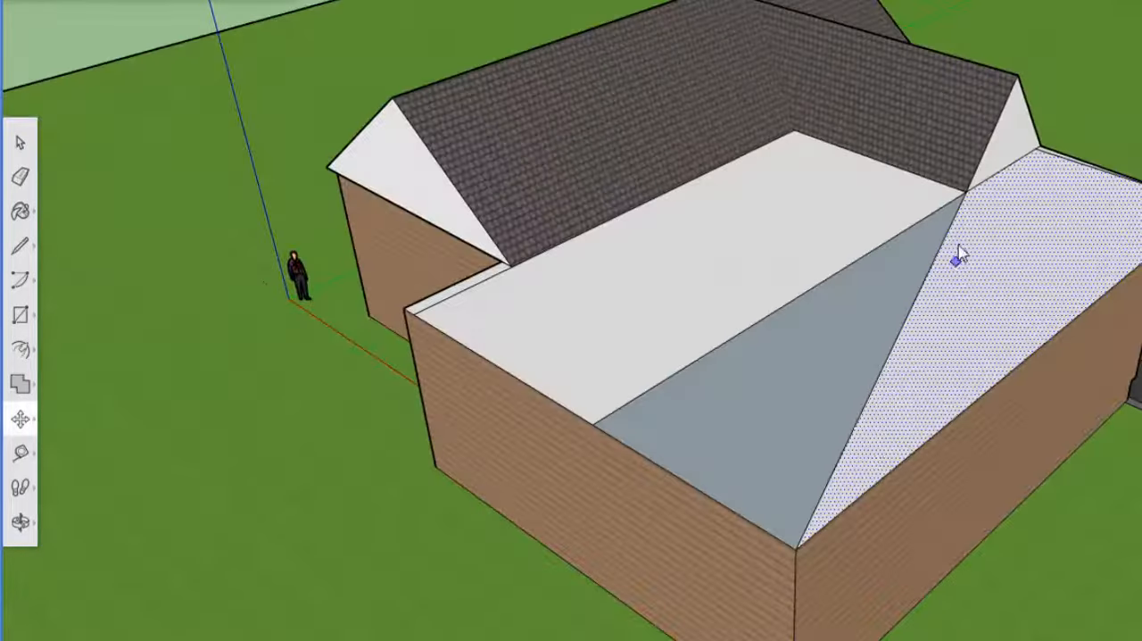
- Try raising the edge on top of the widened porch, and undo the trial moves of the walls and roof
drag(630, 362, 701, 235)
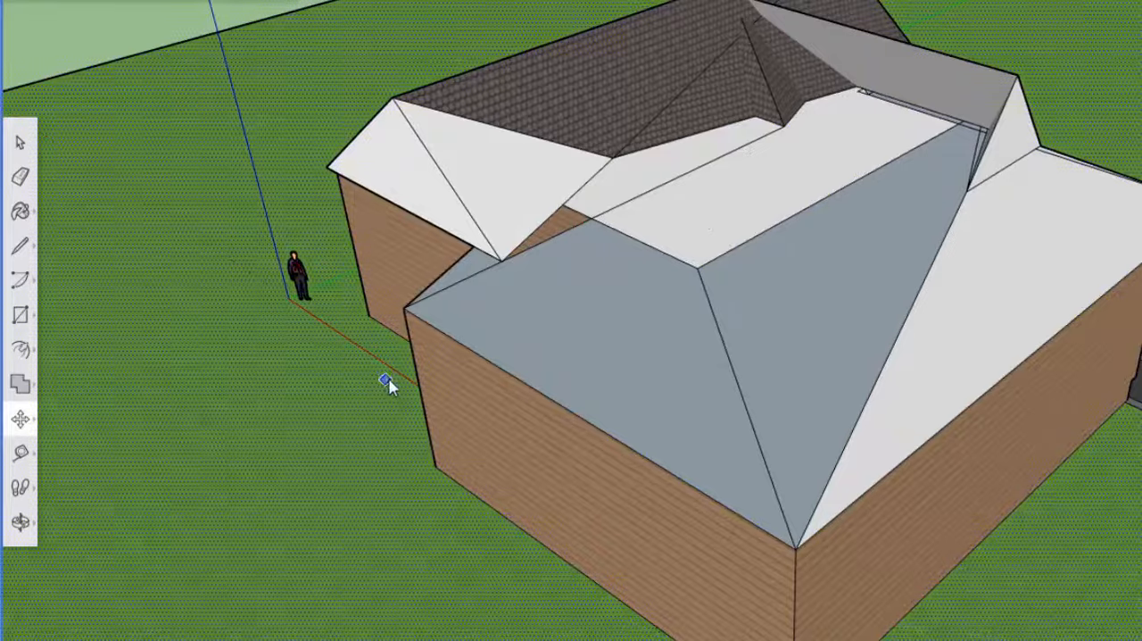
middle_drag(388, 380, 818, 434)
key(m)
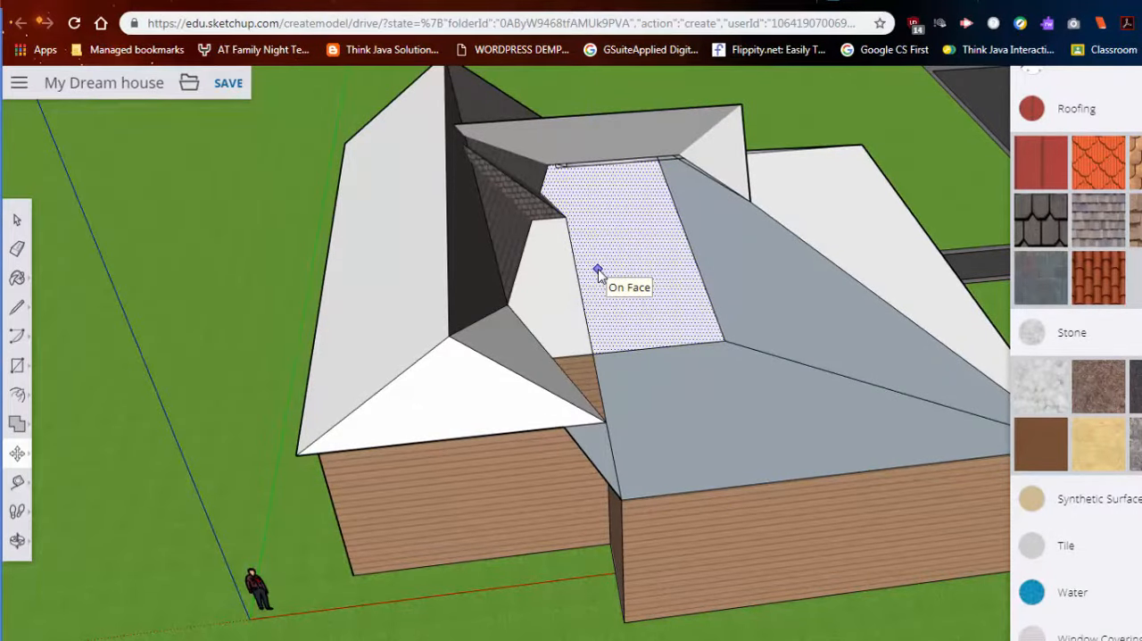
key(ctrl+z)
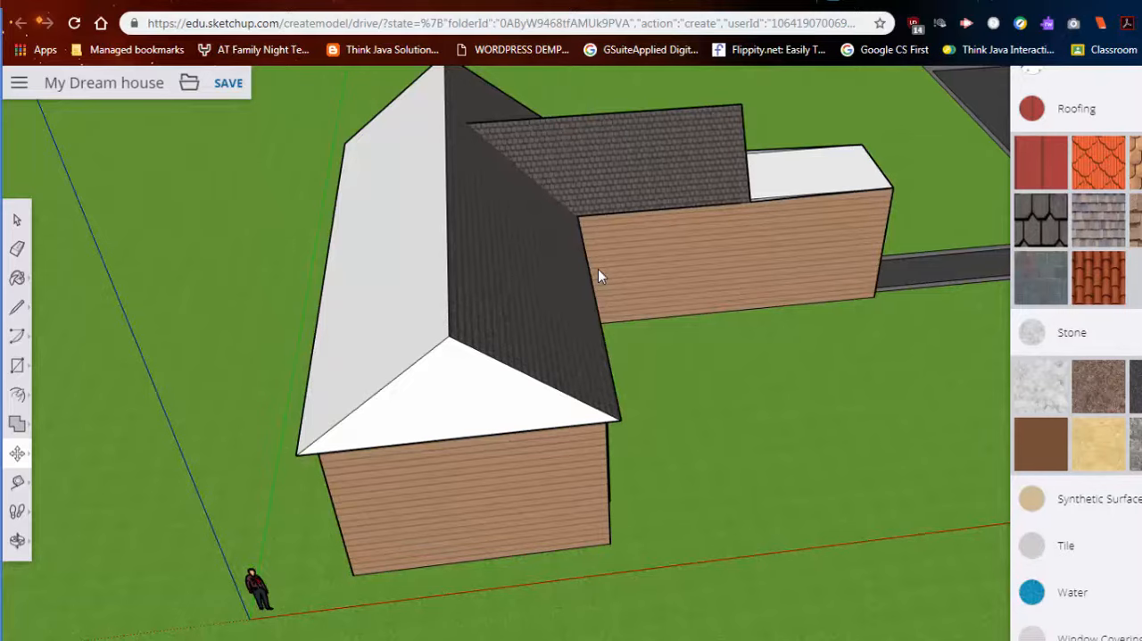
key(ctrl+z)
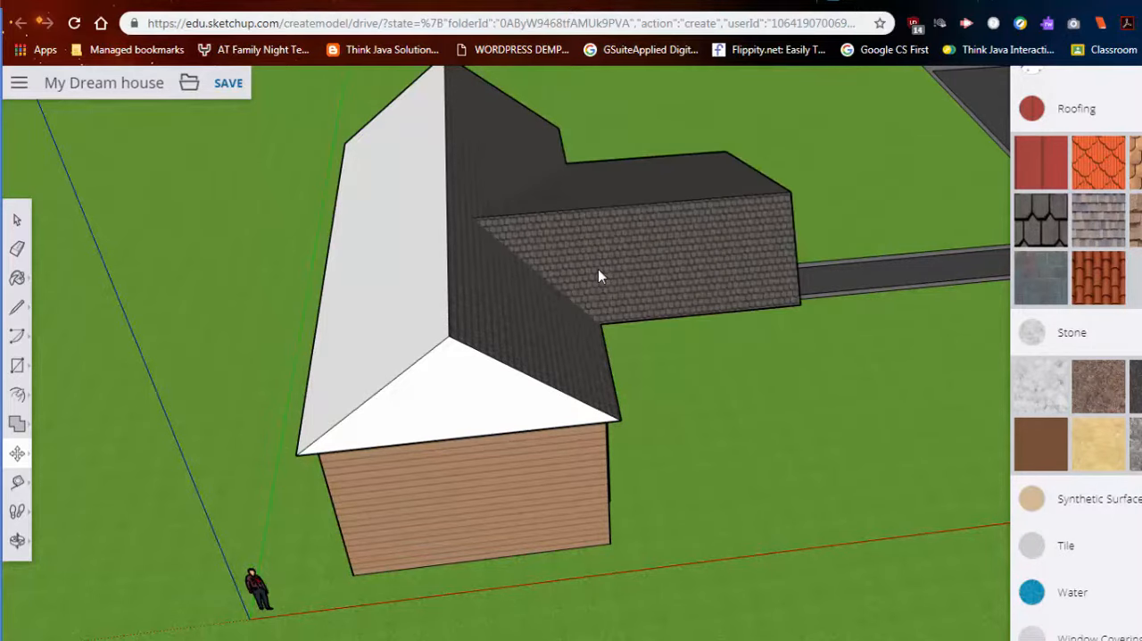
key(ctrl+z)
- Try moving the back wall of the house inward beneath the roof, and move it back
middle_drag(697, 337, 300, 302)
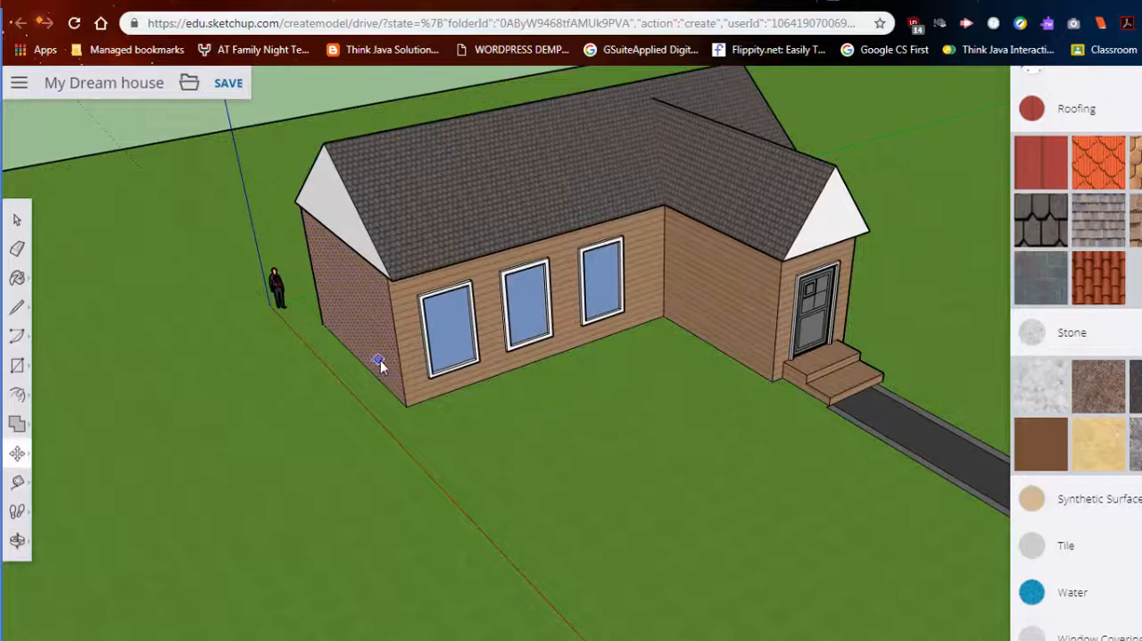
middle_drag(381, 360, 509, 449)
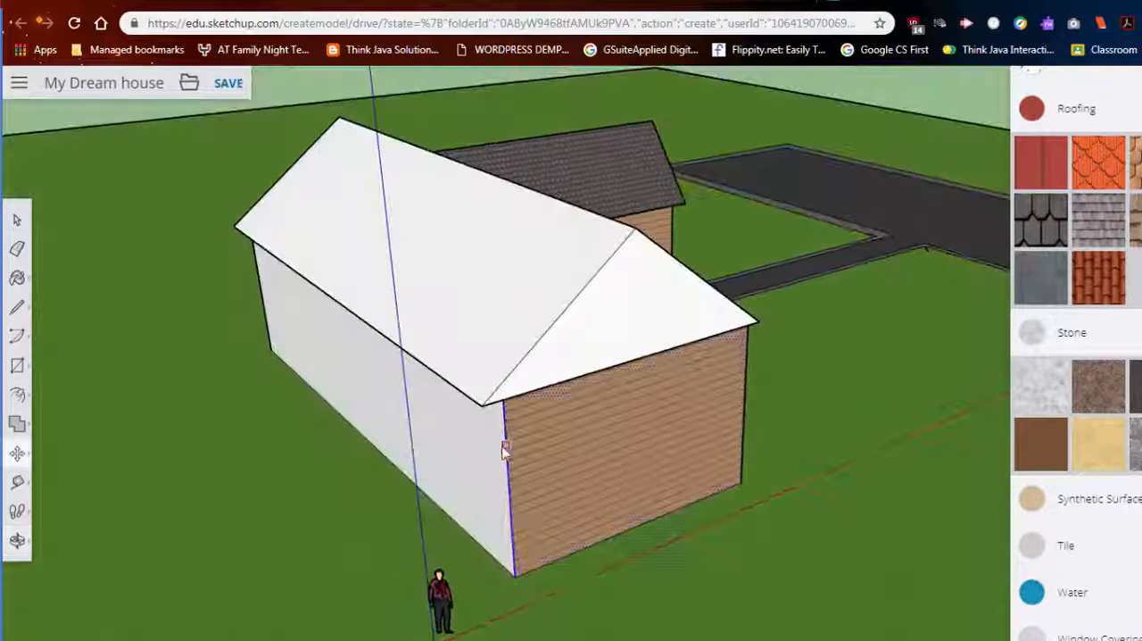
click(19, 225)
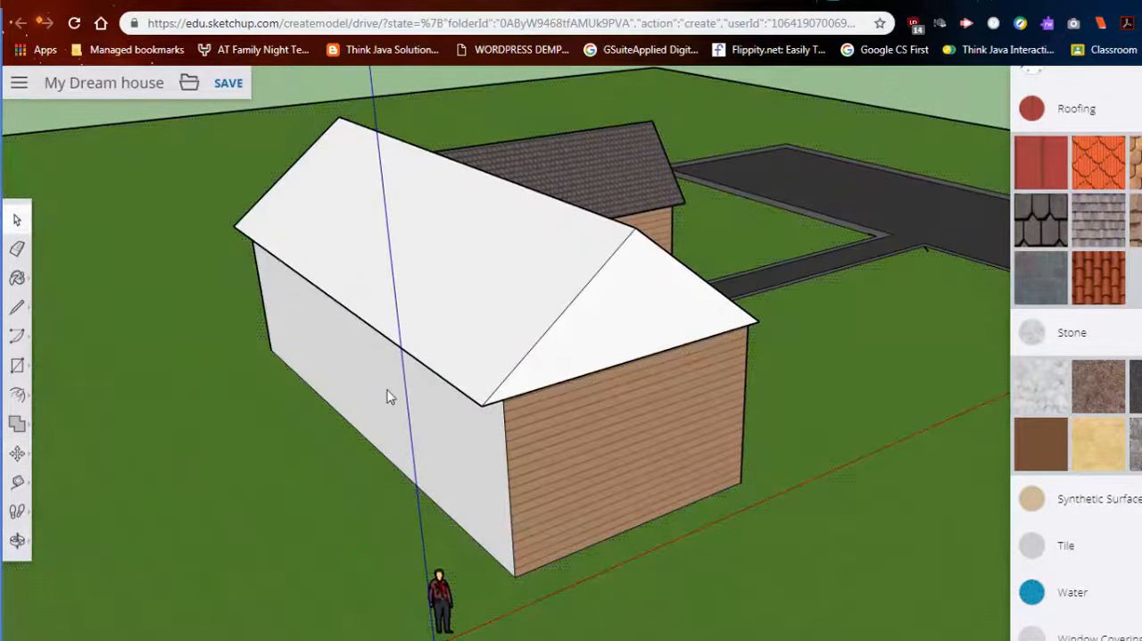
middle_drag(780, 503, 94, 398)
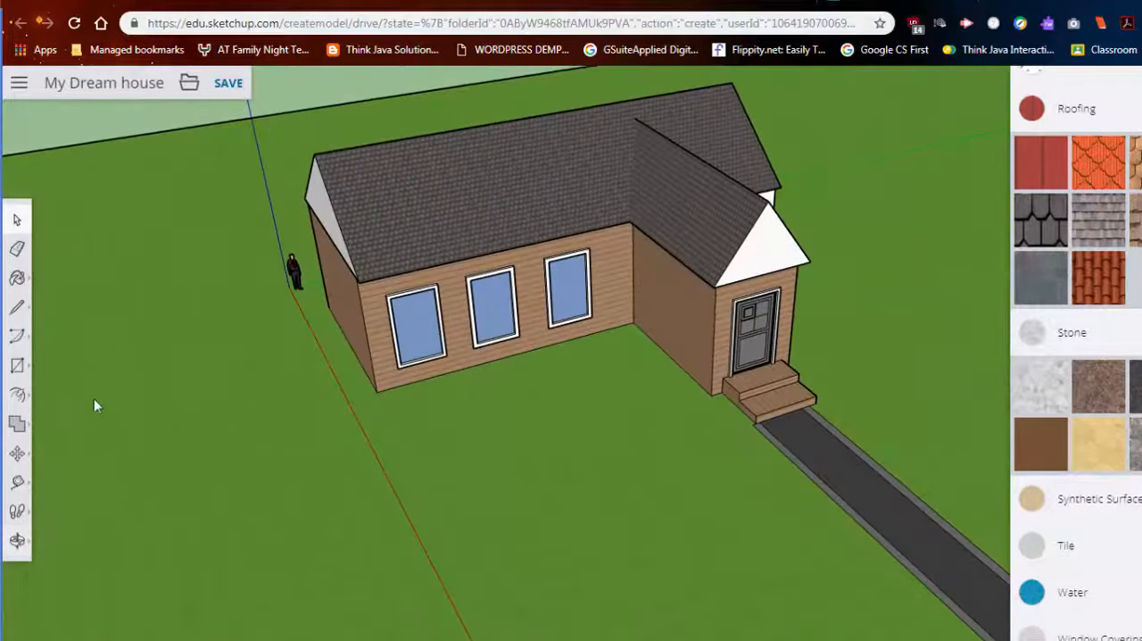
click(17, 454)
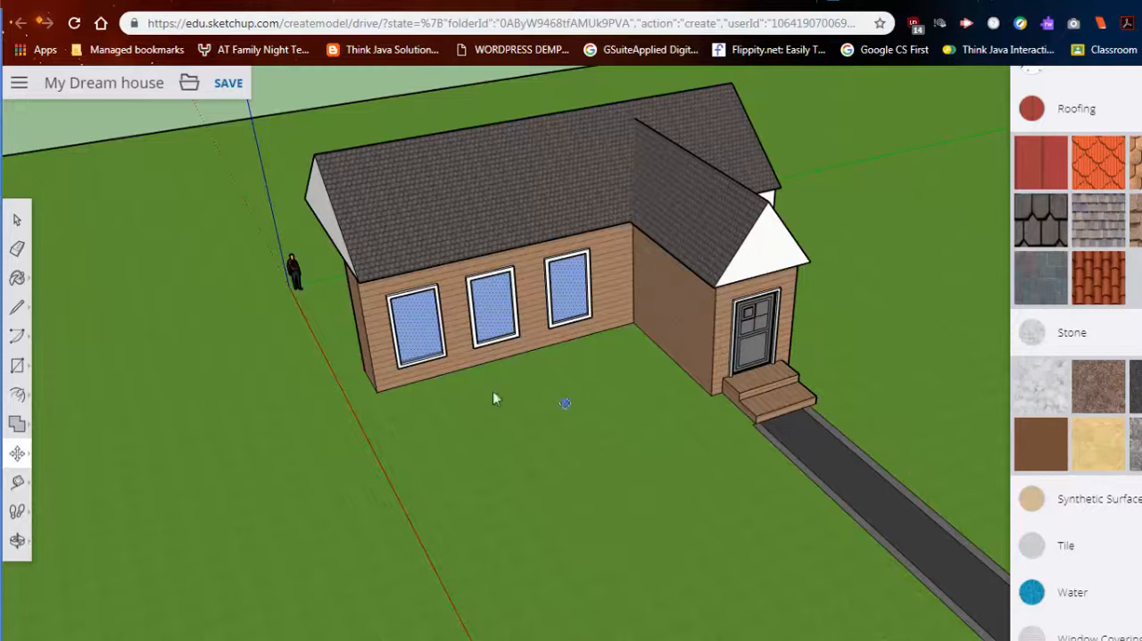
middle_drag(531, 357, 321, 345)
middle_drag(883, 411, 367, 291)
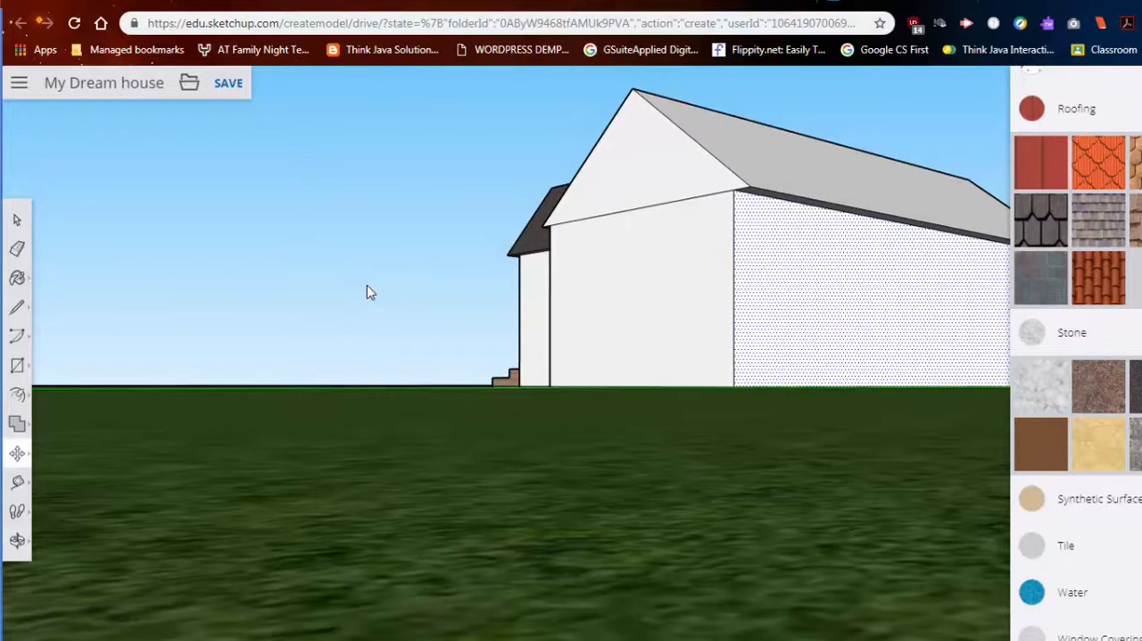
middle_drag(712, 384, 791, 510)
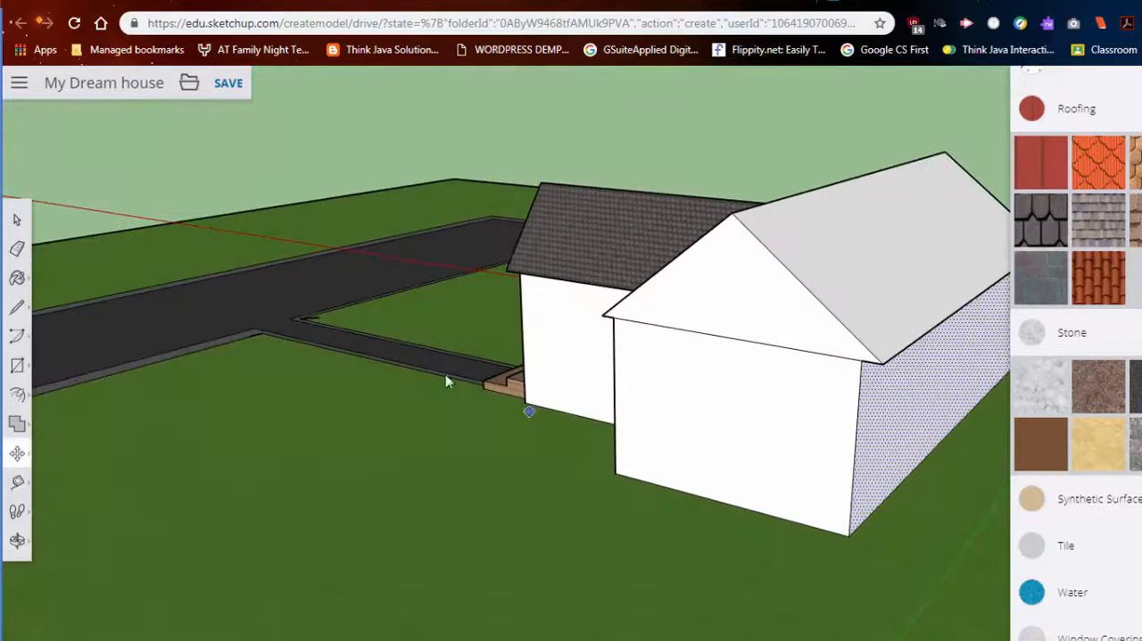
middle_drag(444, 432, 797, 439)
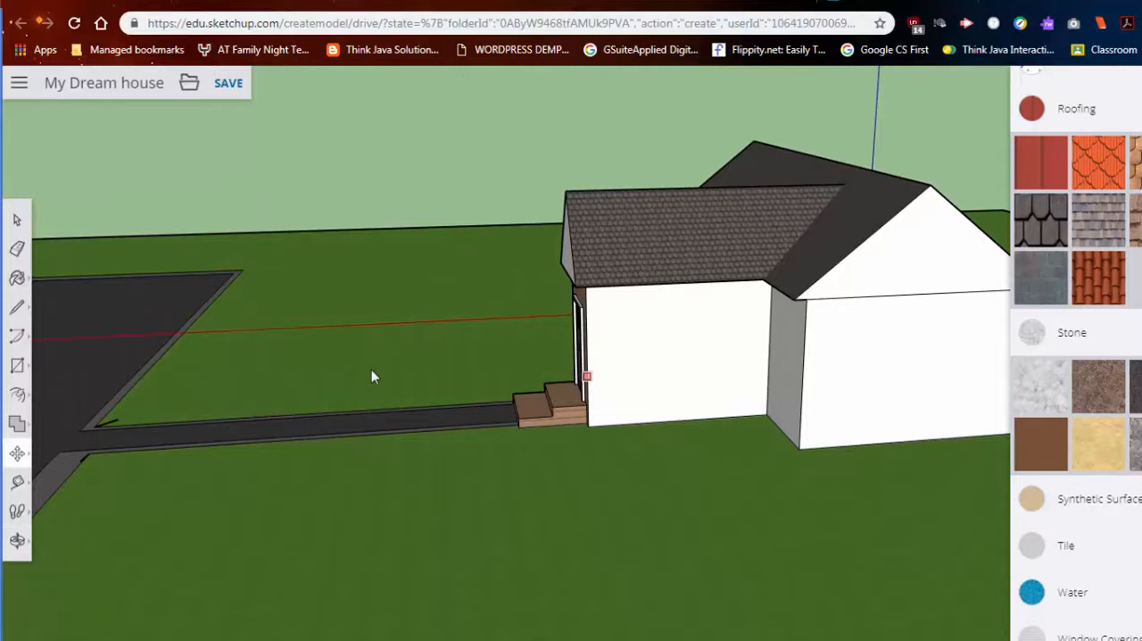
click(22, 223)
middle_drag(601, 353, 797, 457)
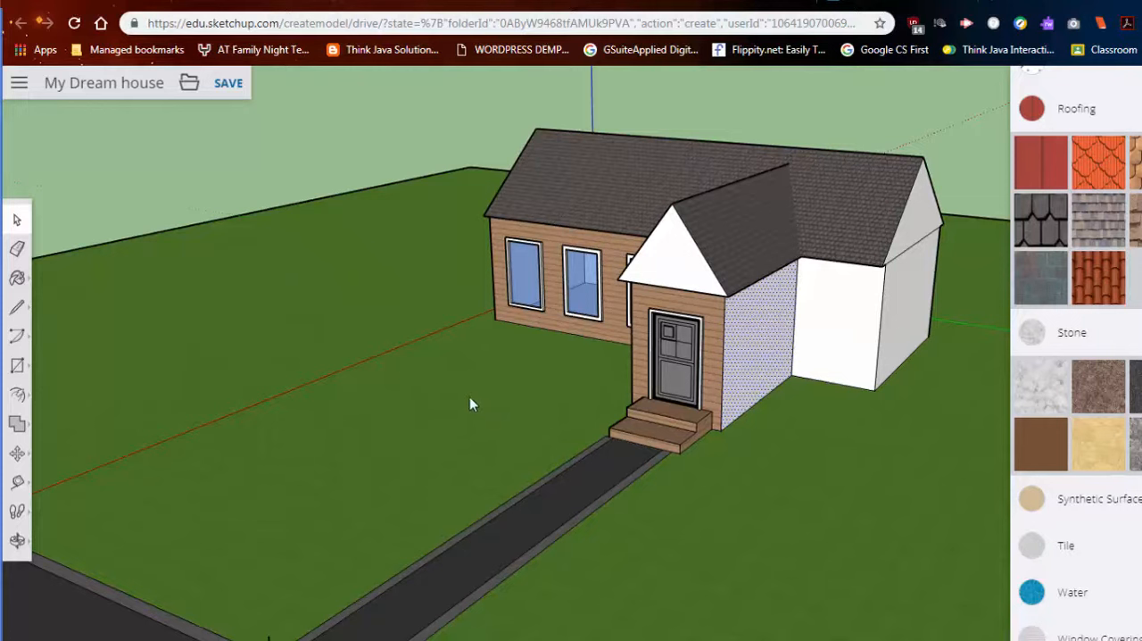
- Try building an upright rectangular panel on the walkway's edge with connected lines, and undo it
click(16, 309)
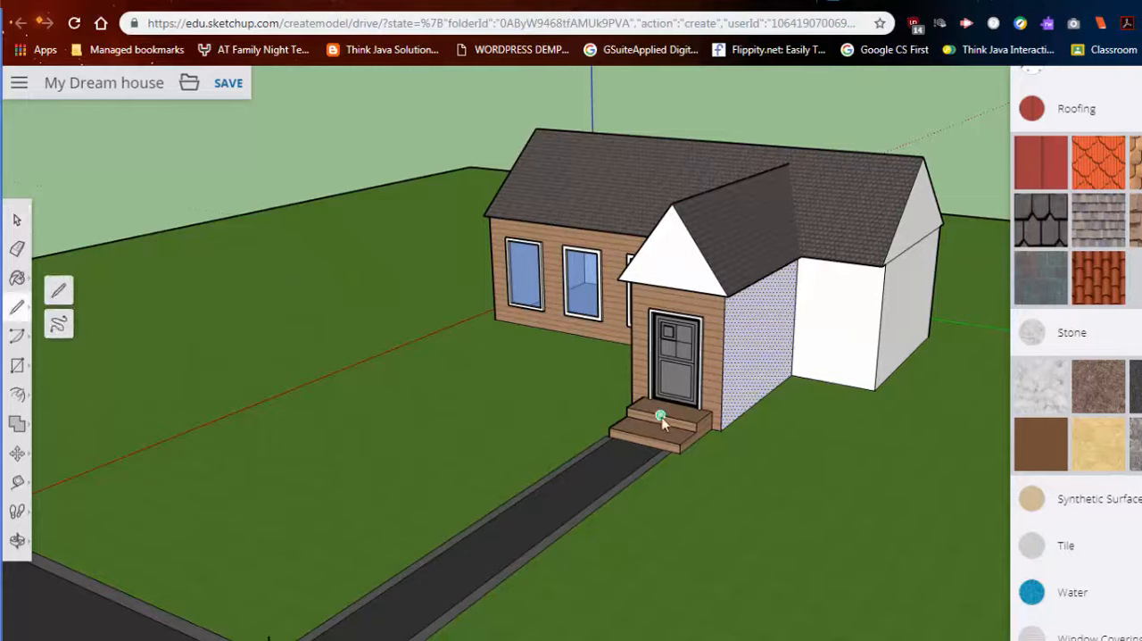
click(518, 502)
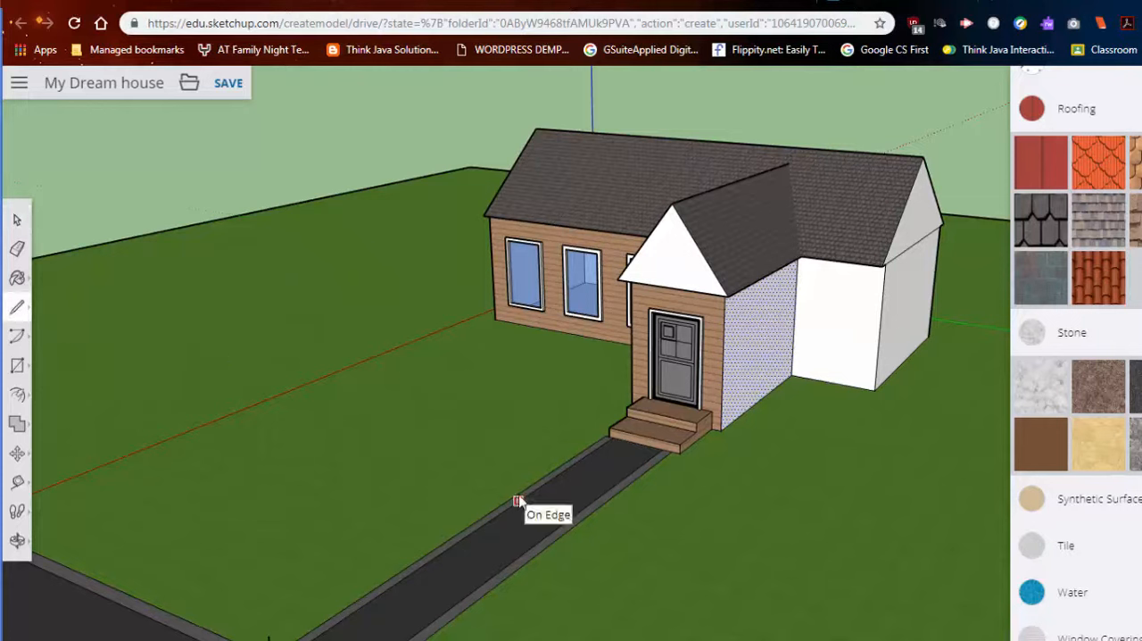
click(517, 454)
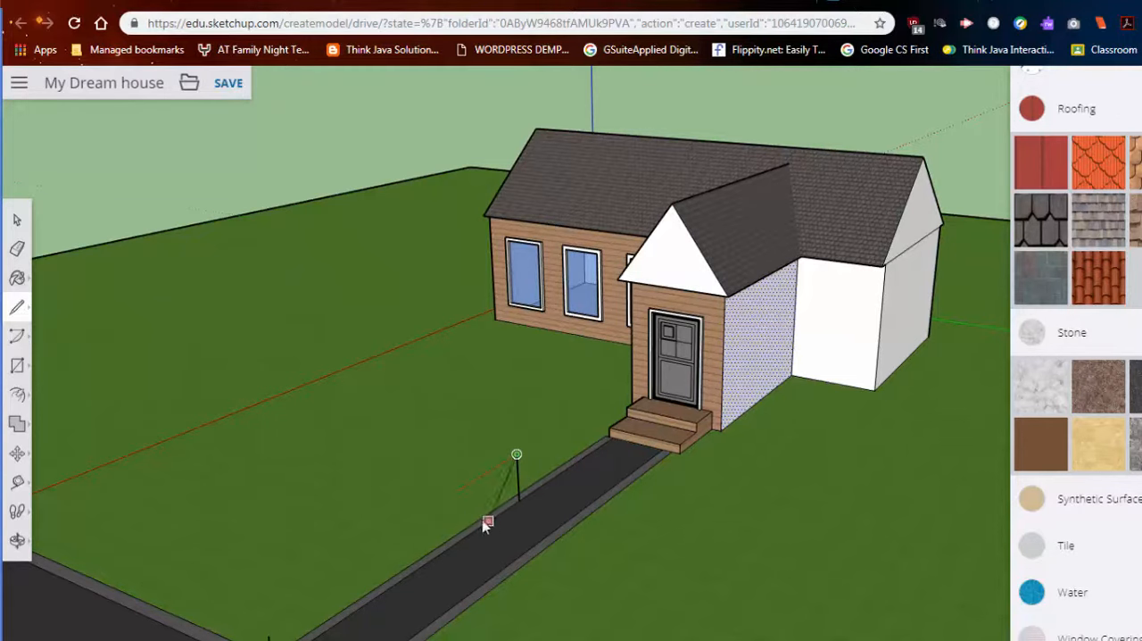
click(454, 493)
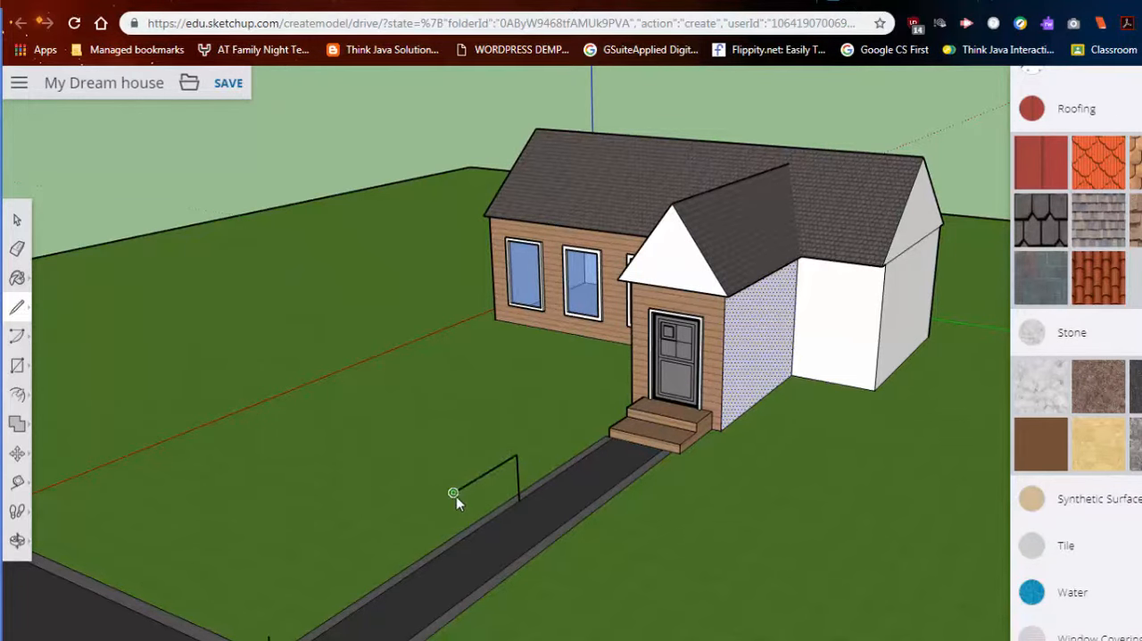
click(456, 541)
mouse_move(497, 543)
middle_down()
mouse_move(803, 528)
mouse_move(500, 463)
mouse_move(372, 452)
middle_up()
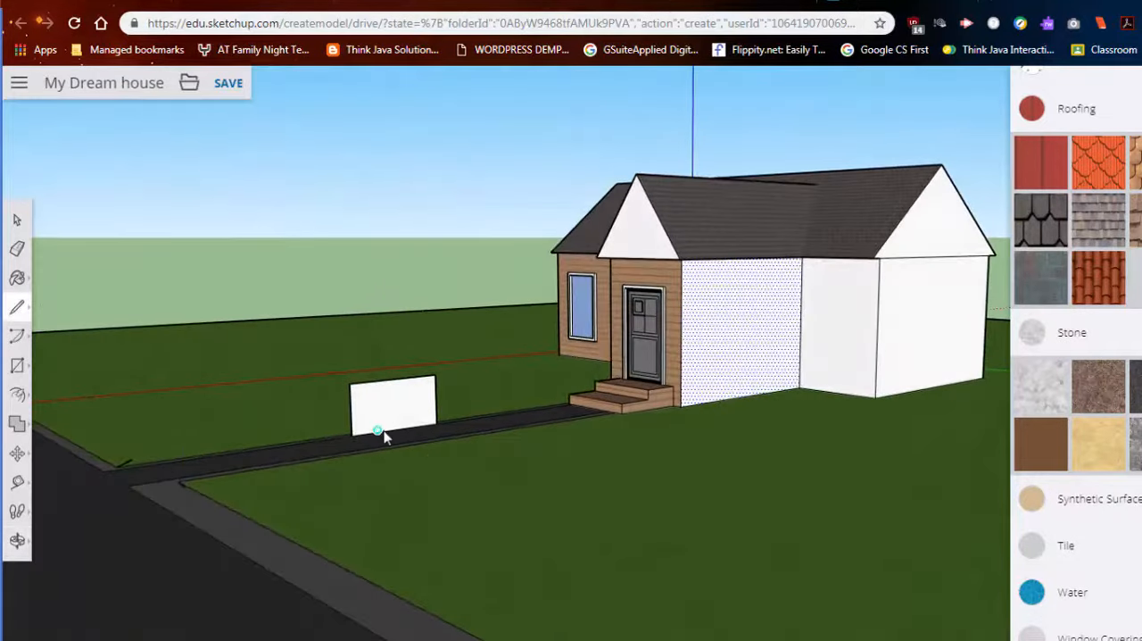
key(ctrl+z)
key(ctrl+z)
- Try outlining an upright panel with the Line tool from the corner where walkway and road meet, and undo it
middle_drag(428, 436, 522, 513)
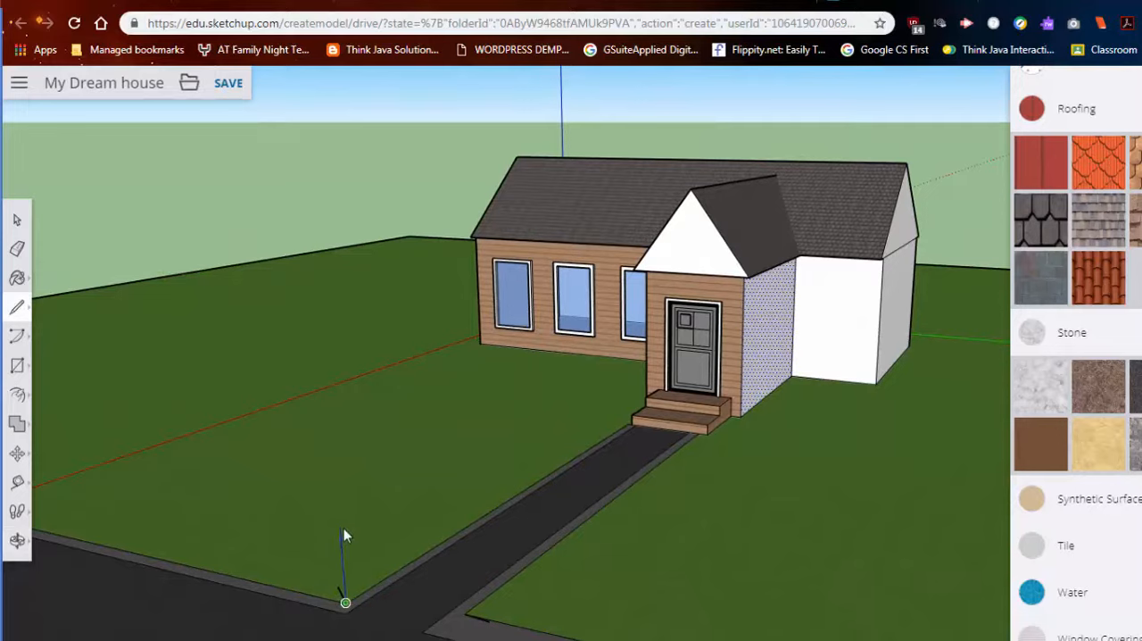
click(471, 444)
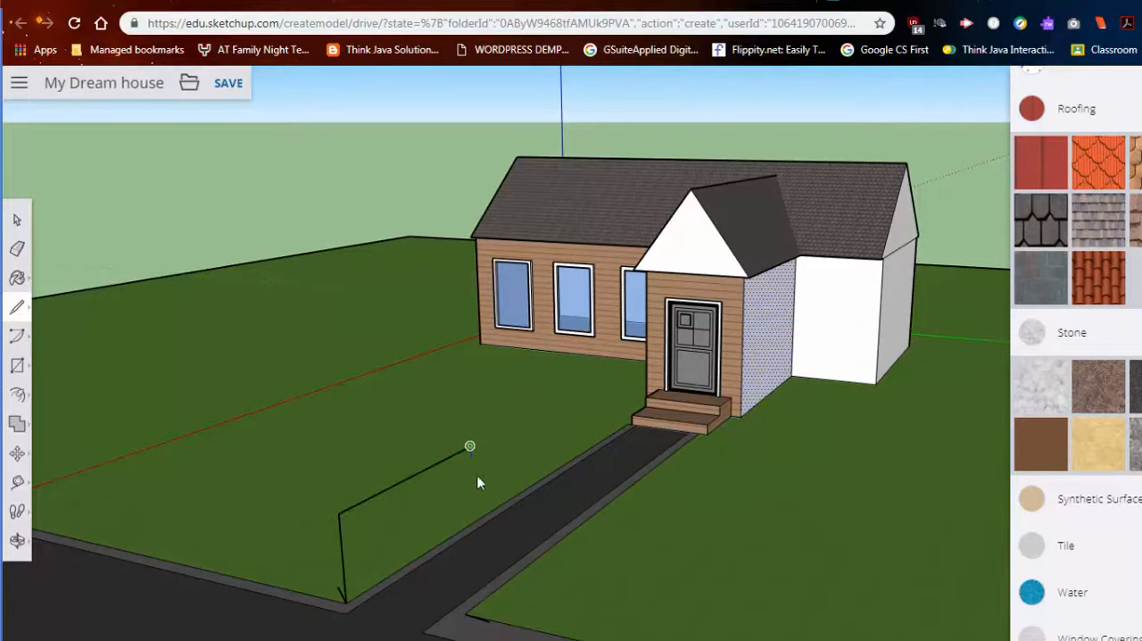
click(481, 529)
middle_drag(481, 529, 581, 508)
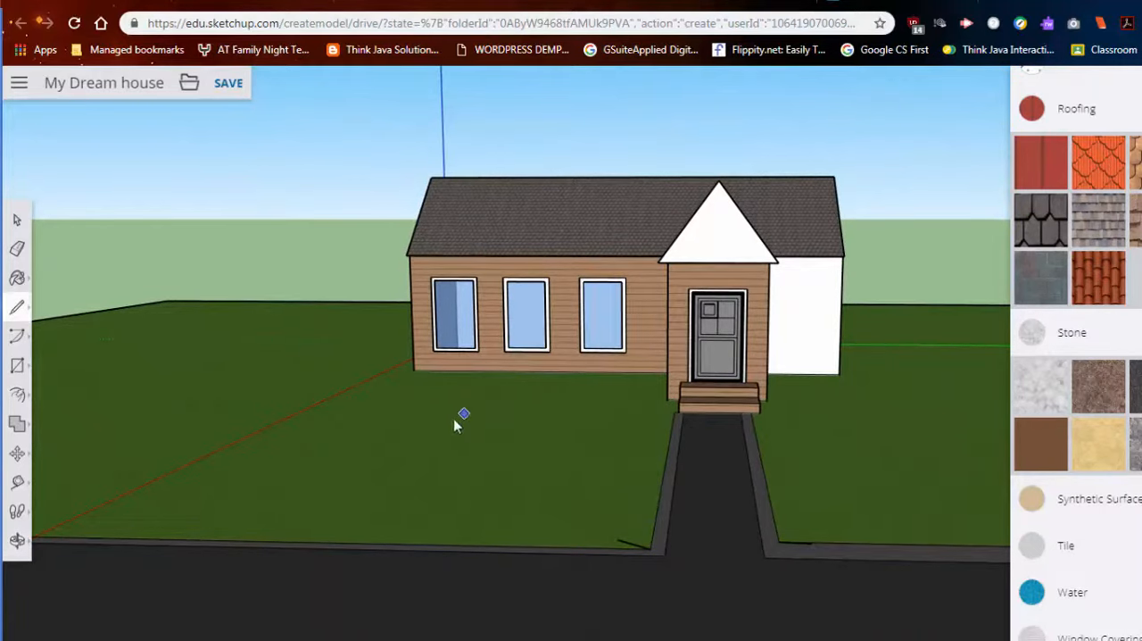
- Draw a narrow rectangle on the lawn along the front wall beneath the windows, from the house corner to the porch
middle_drag(520, 420, 547, 493)
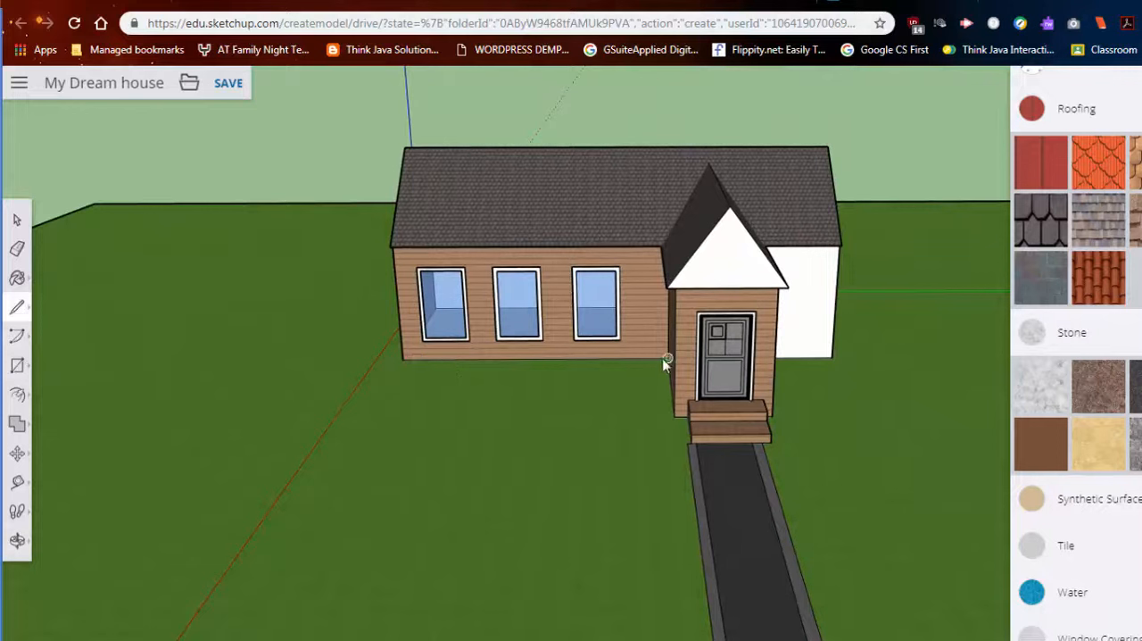
click(17, 365)
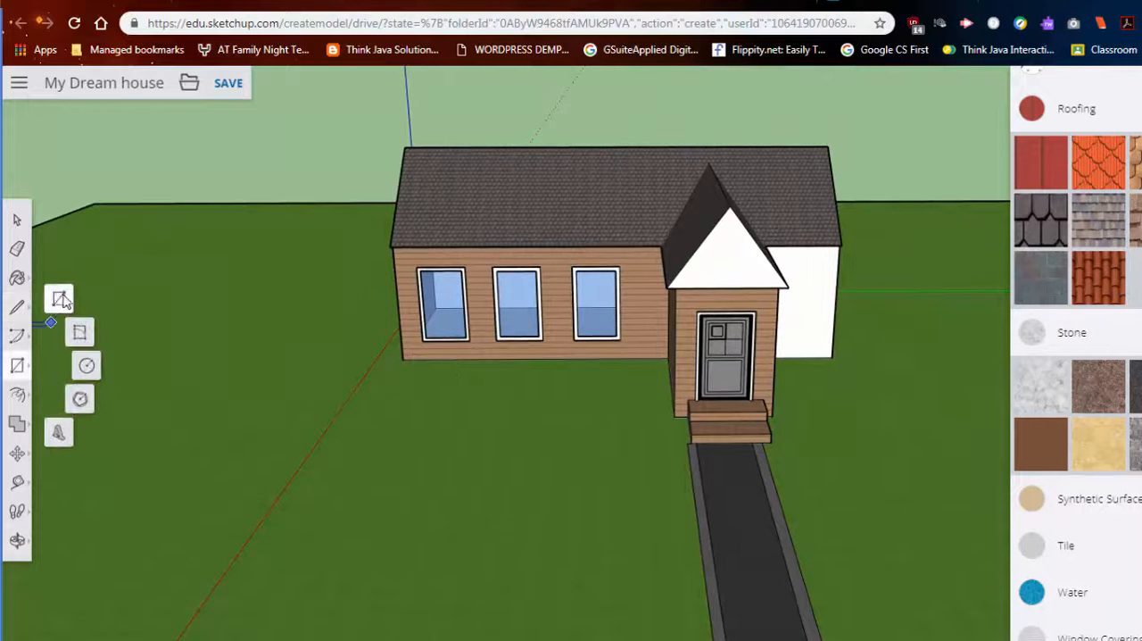
click(57, 304)
click(403, 360)
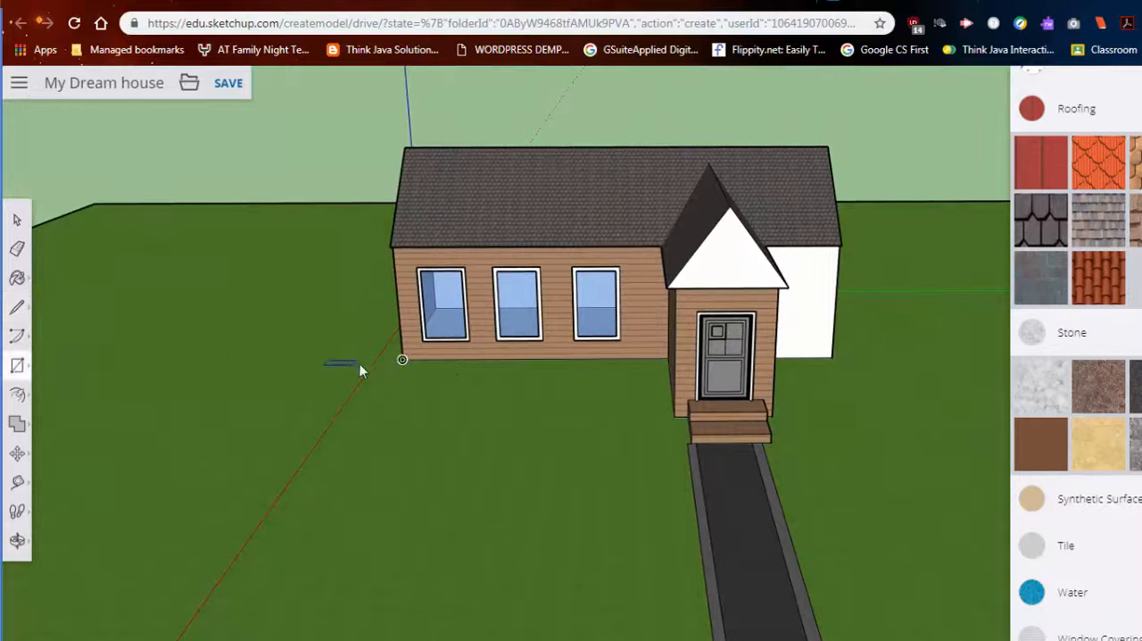
click(671, 396)
- Continue the strip with a rectangle along the house's end wall, and erase the line dividing the two rectangles
middle_drag(477, 401, 386, 482)
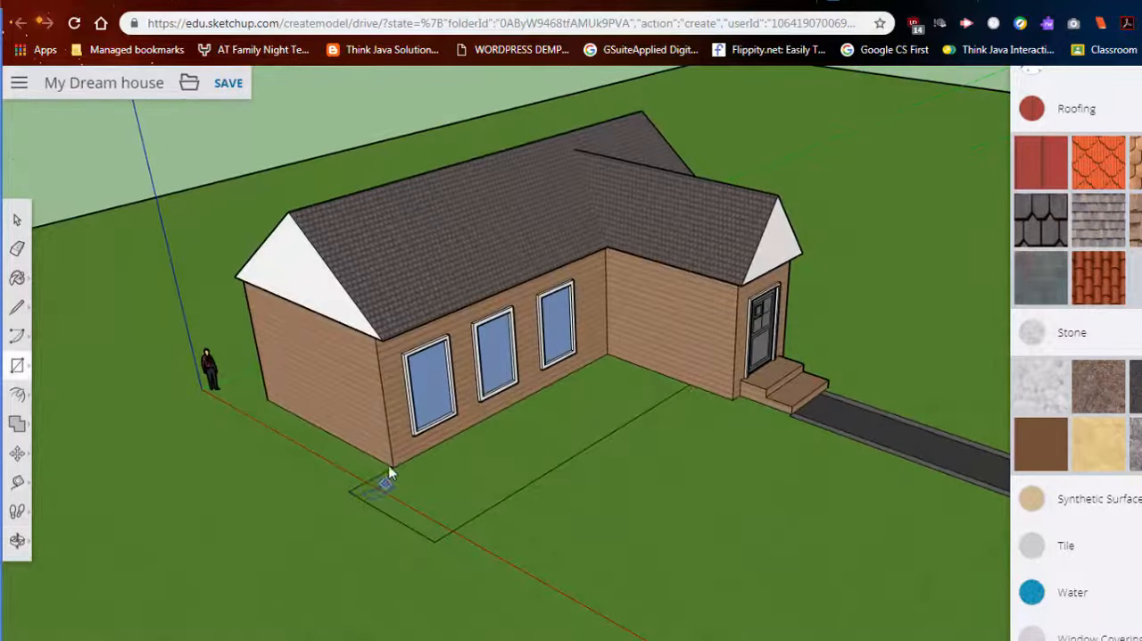
middle_drag(234, 440, 475, 605)
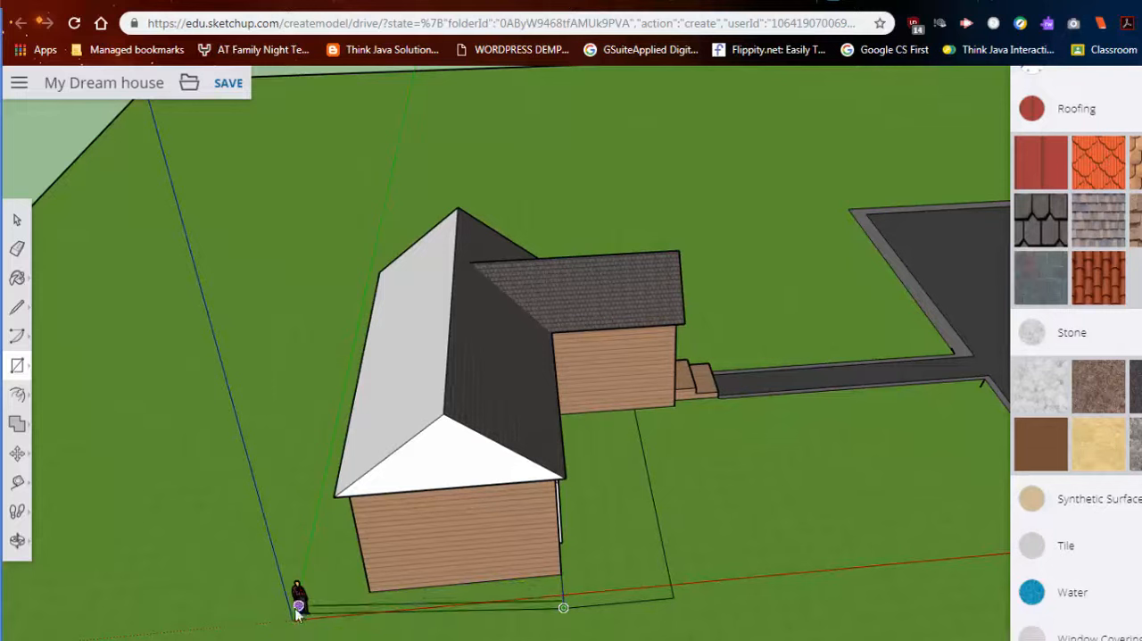
click(367, 595)
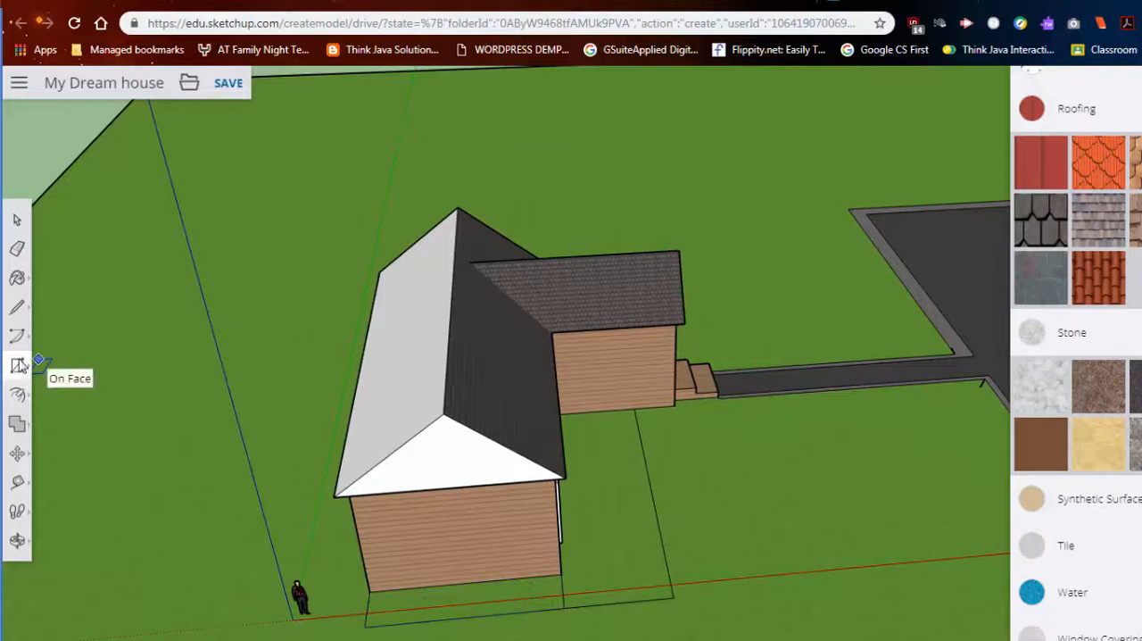
click(17, 248)
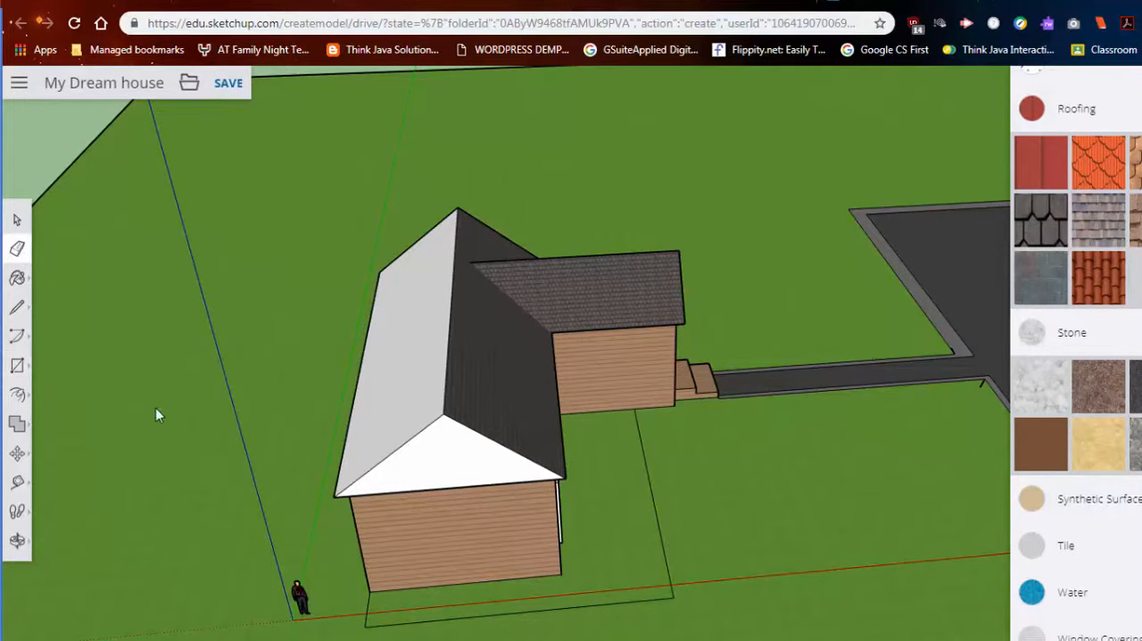
- Offset the L-shaped strip's outline slightly inward and paint the inner area with the reddish-brown speckled stone material
click(18, 396)
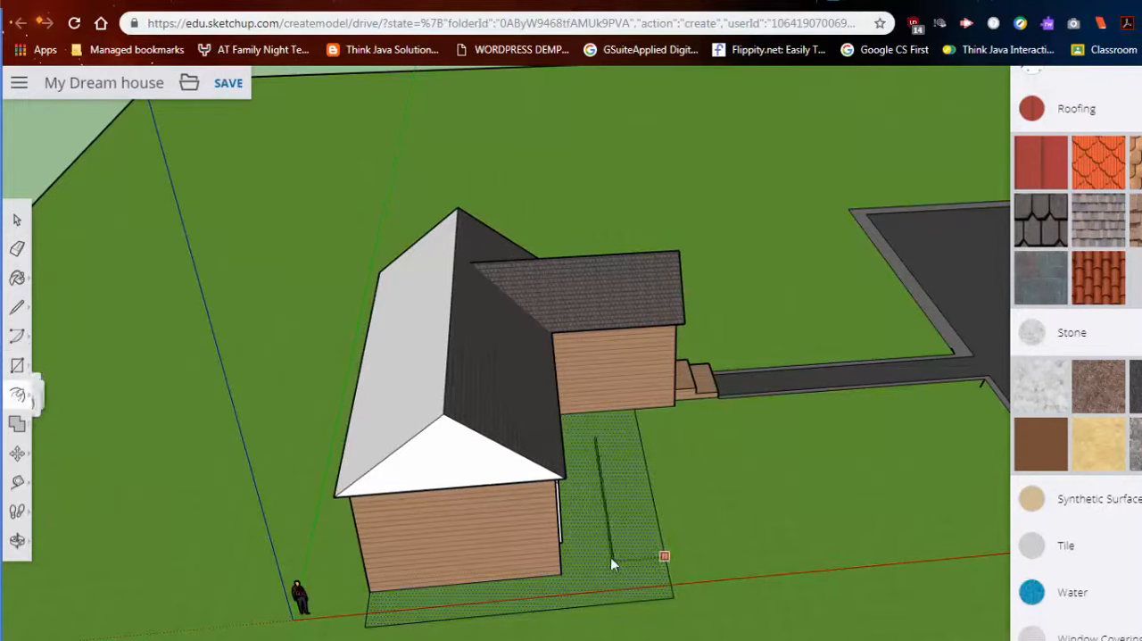
click(664, 579)
click(1111, 400)
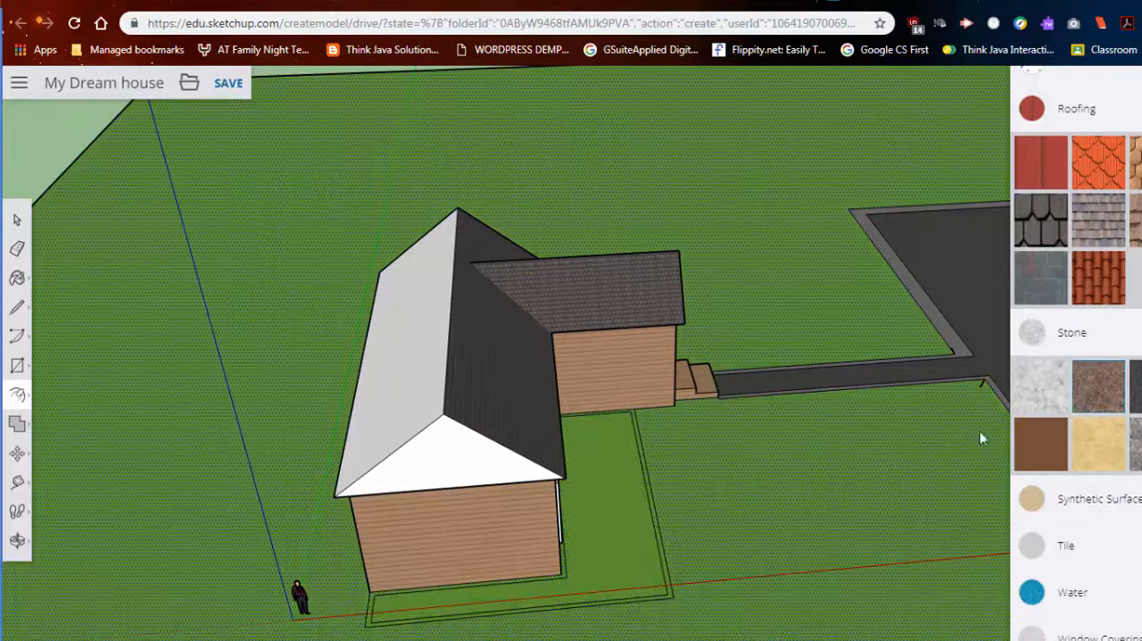
click(625, 546)
middle_drag(695, 590, 398, 541)
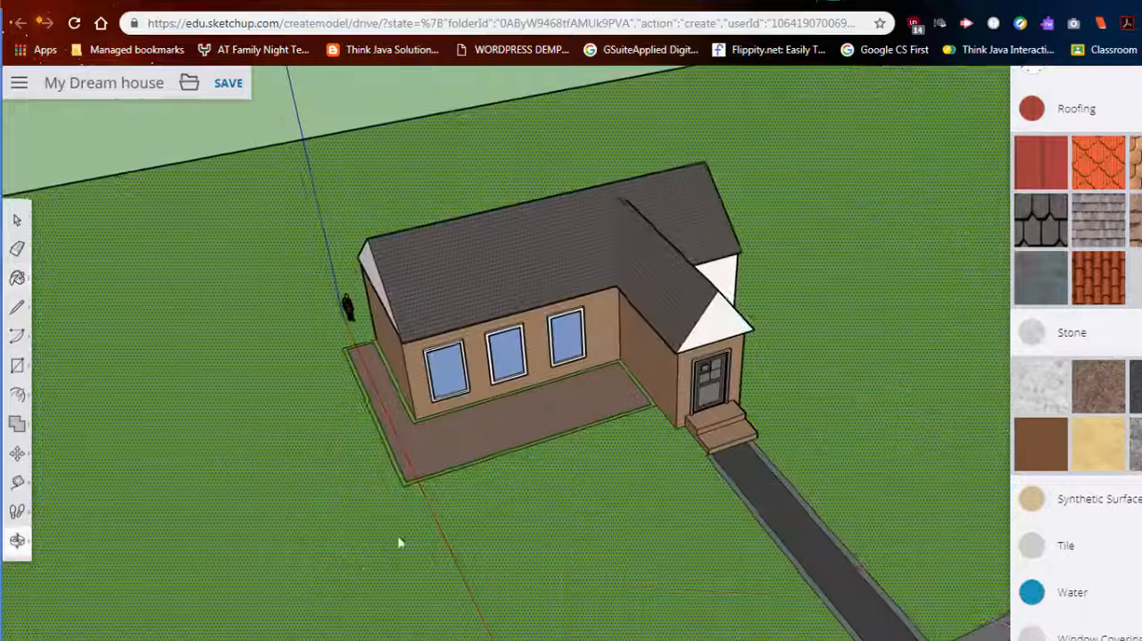
middle_drag(605, 473, 739, 449)
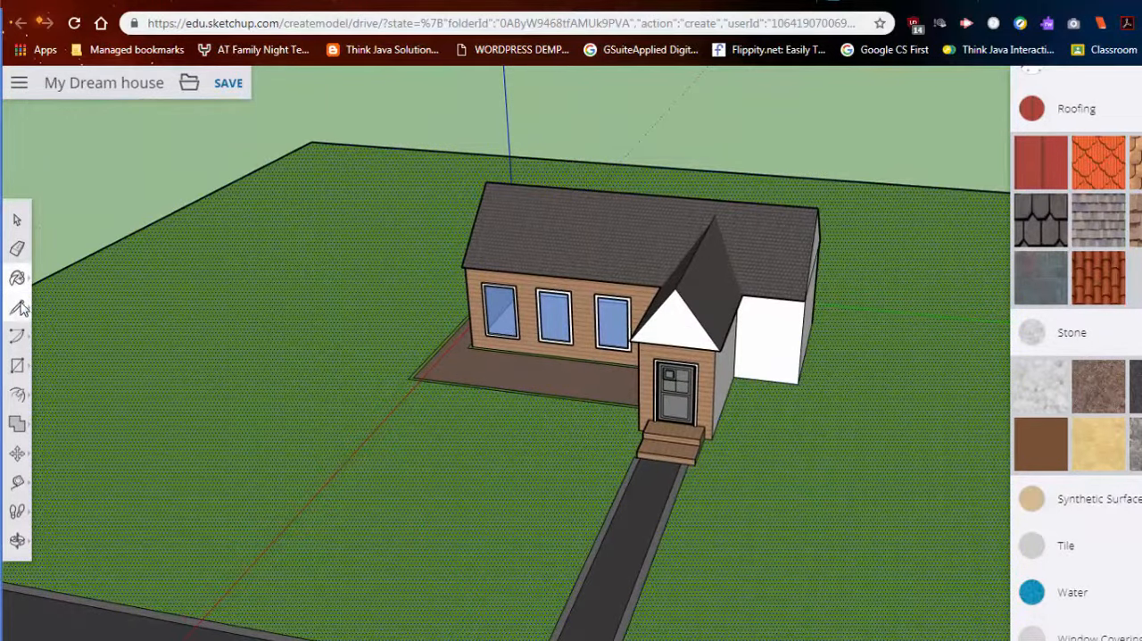
- Draw a large rectangle on the lawn behind the unpainted back wall of the house
scroll(584, 498, down, 3)
middle_drag(596, 498, 647, 448)
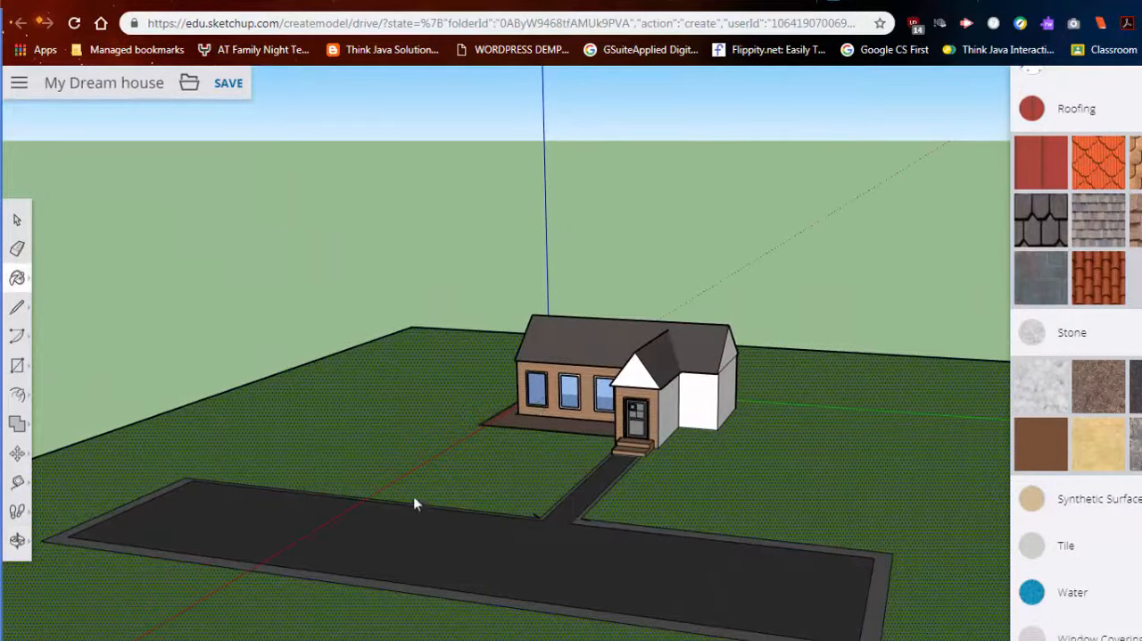
scroll(649, 490, down, 2)
middle_drag(649, 490, 745, 513)
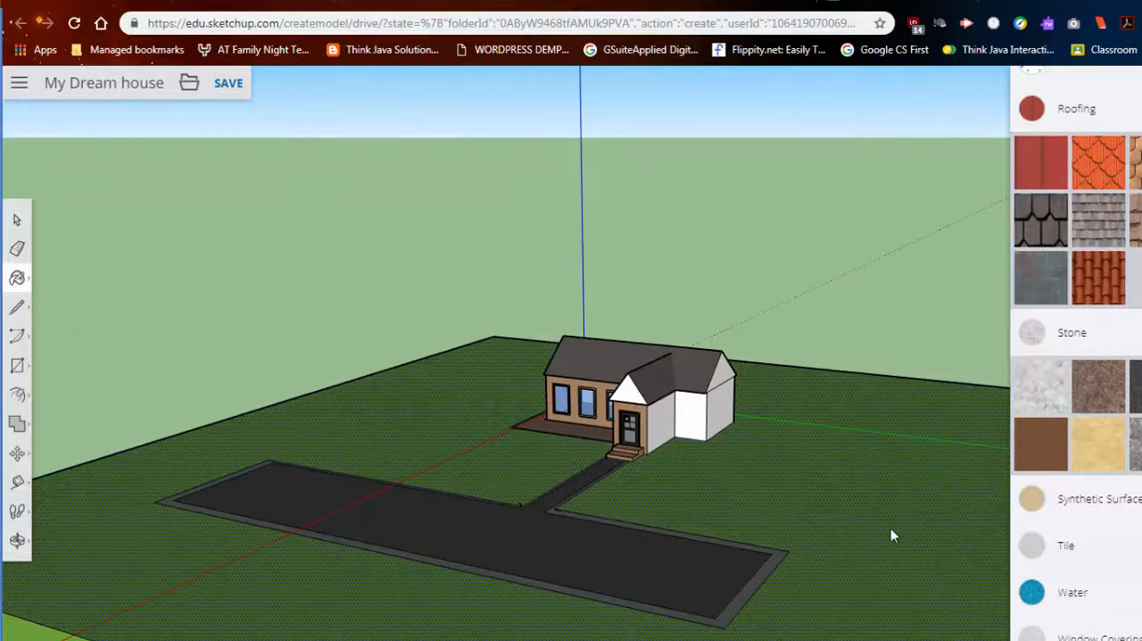
shift+middle_drag(890, 535, 699, 506)
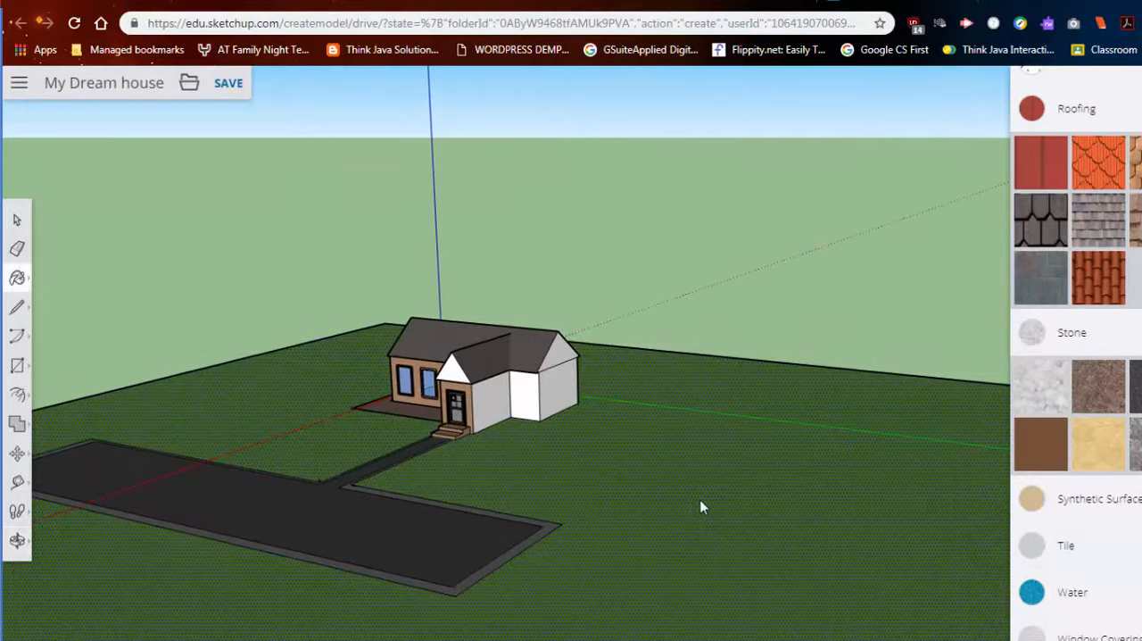
middle_drag(729, 446, 339, 535)
middle_drag(700, 402, 523, 400)
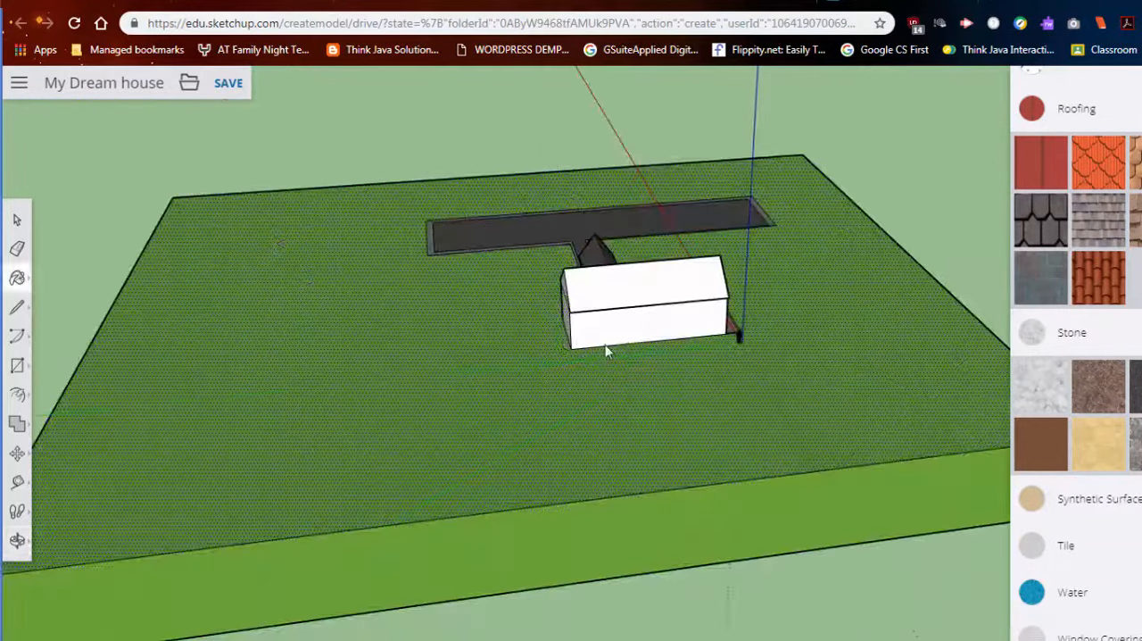
scroll(604, 395, up, 1)
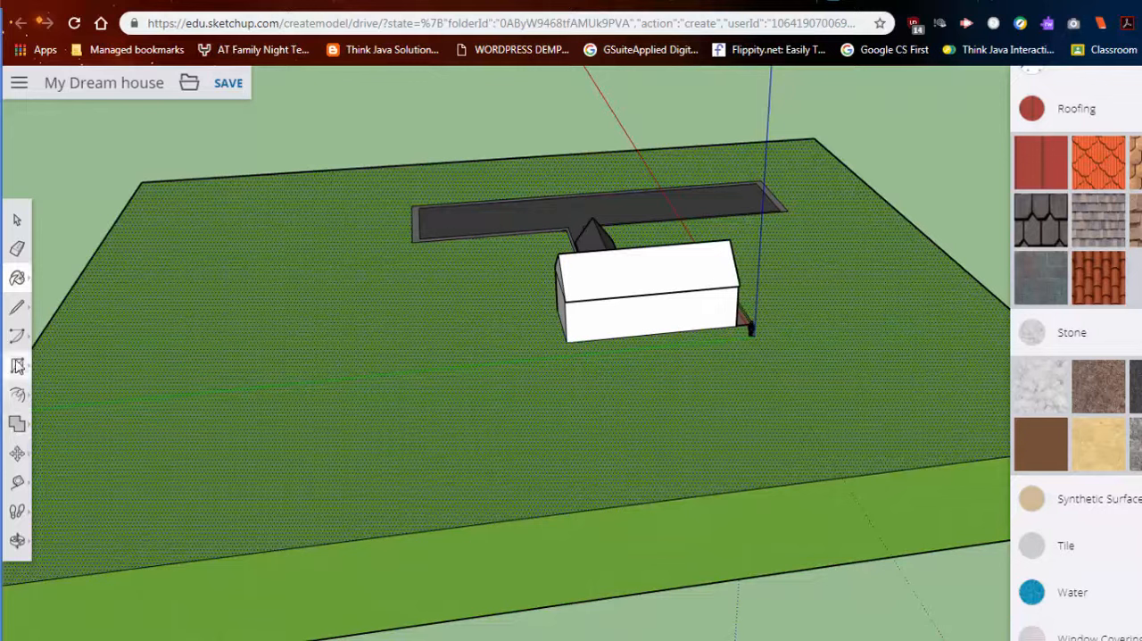
click(17, 366)
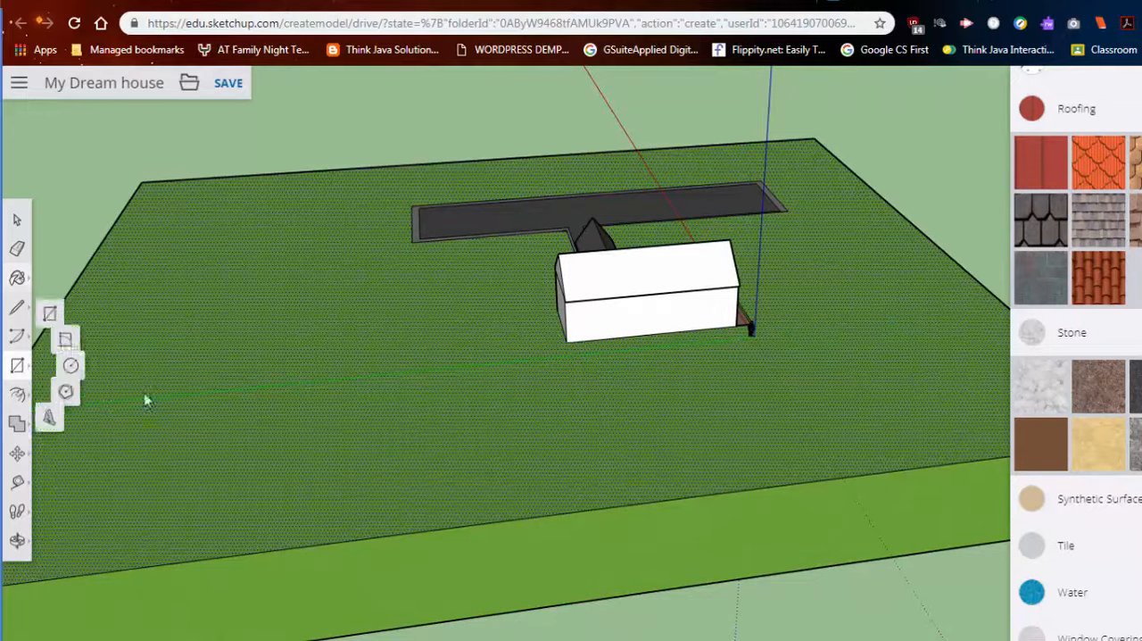
click(449, 389)
click(723, 433)
- Sink the rectangle behind the house into the ground with Push/Pull to form a shallow pool basin
middle_drag(599, 421, 184, 354)
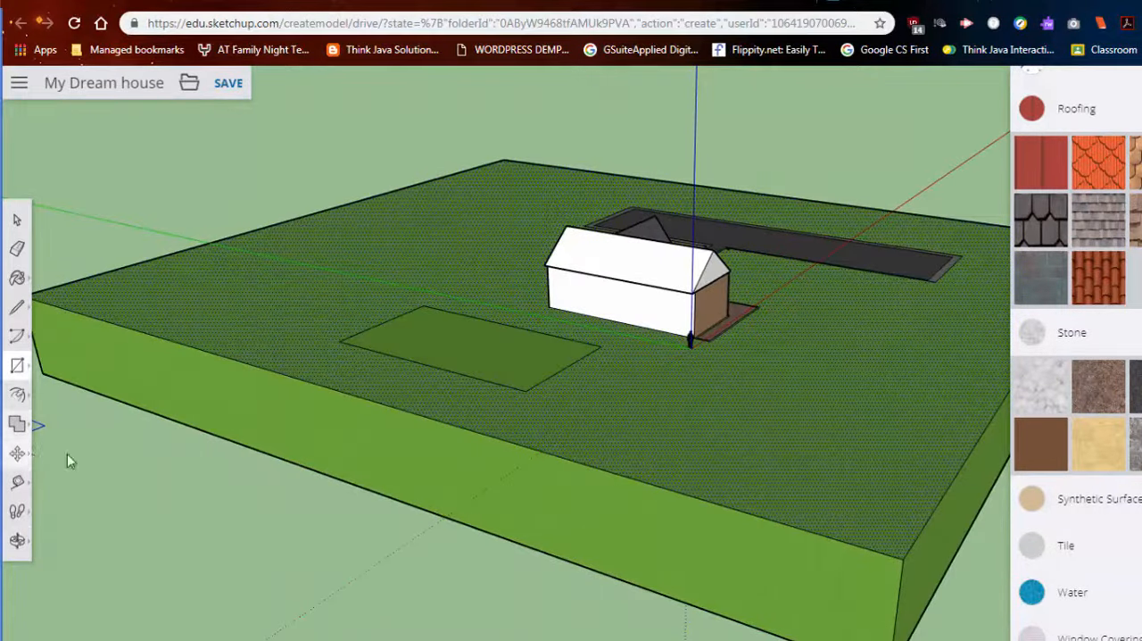
middle_drag(524, 347, 628, 355)
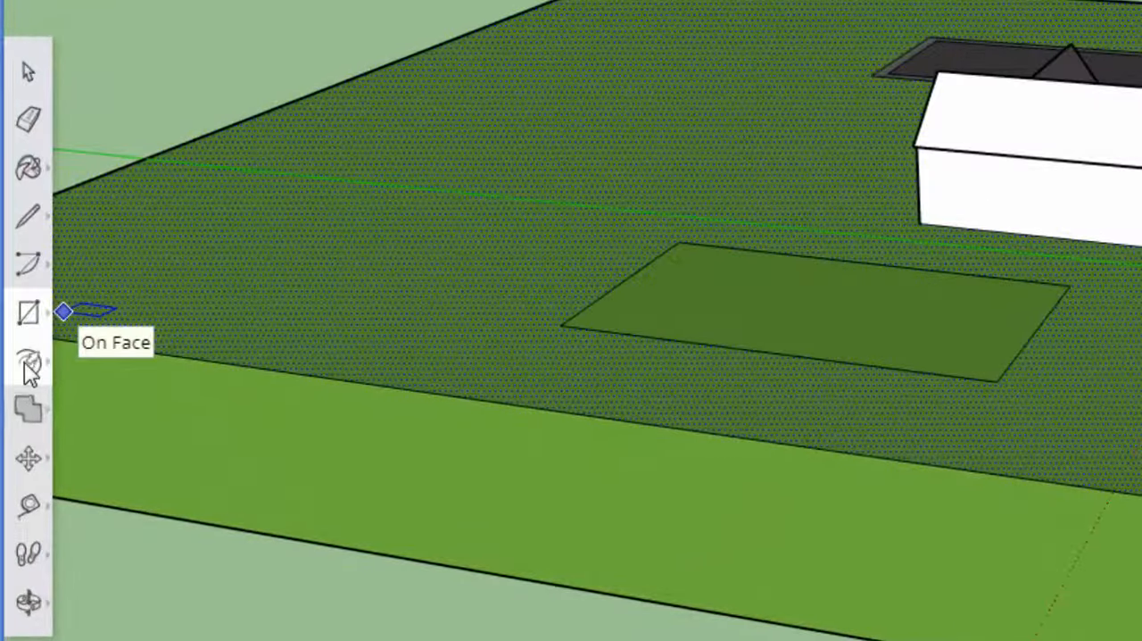
click(29, 364)
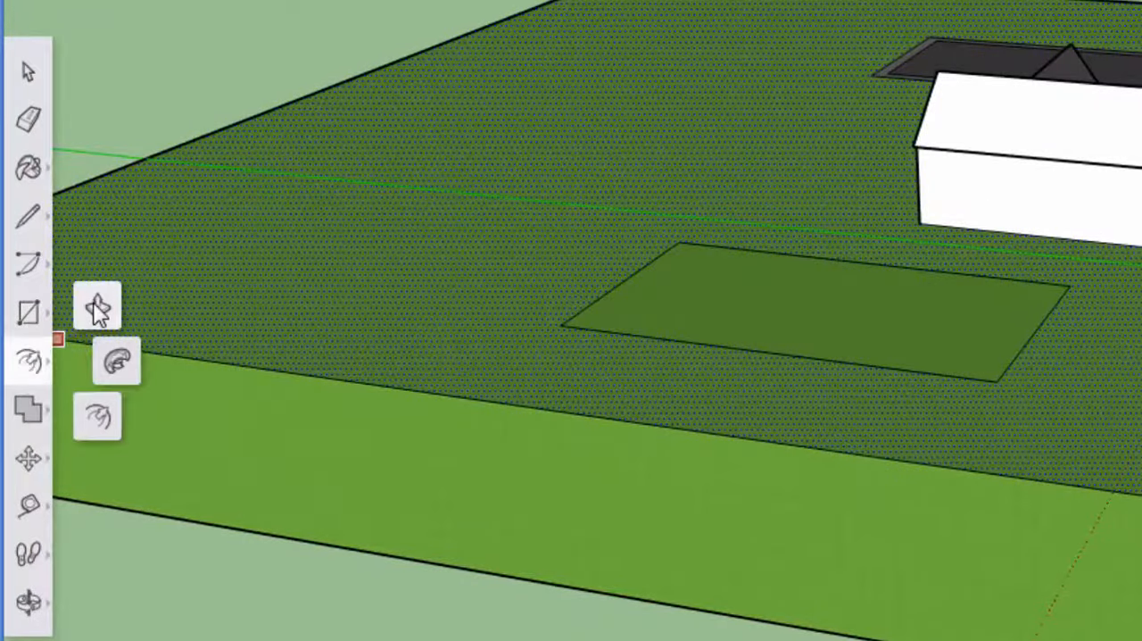
click(95, 306)
click(693, 314)
click(702, 343)
key(ctrl+z)
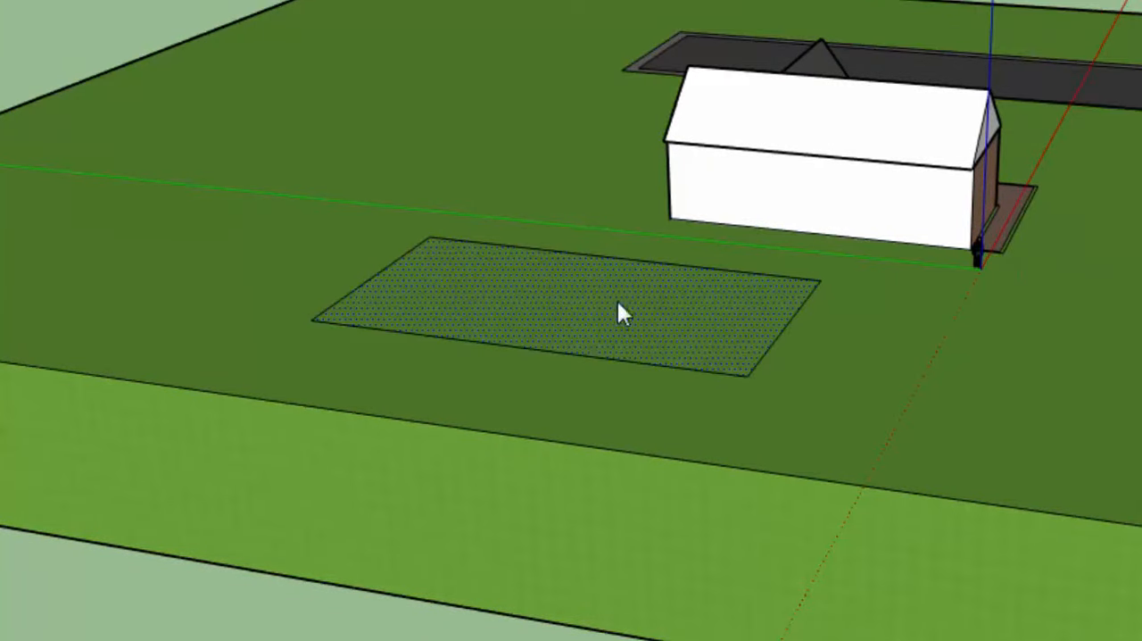
click(616, 310)
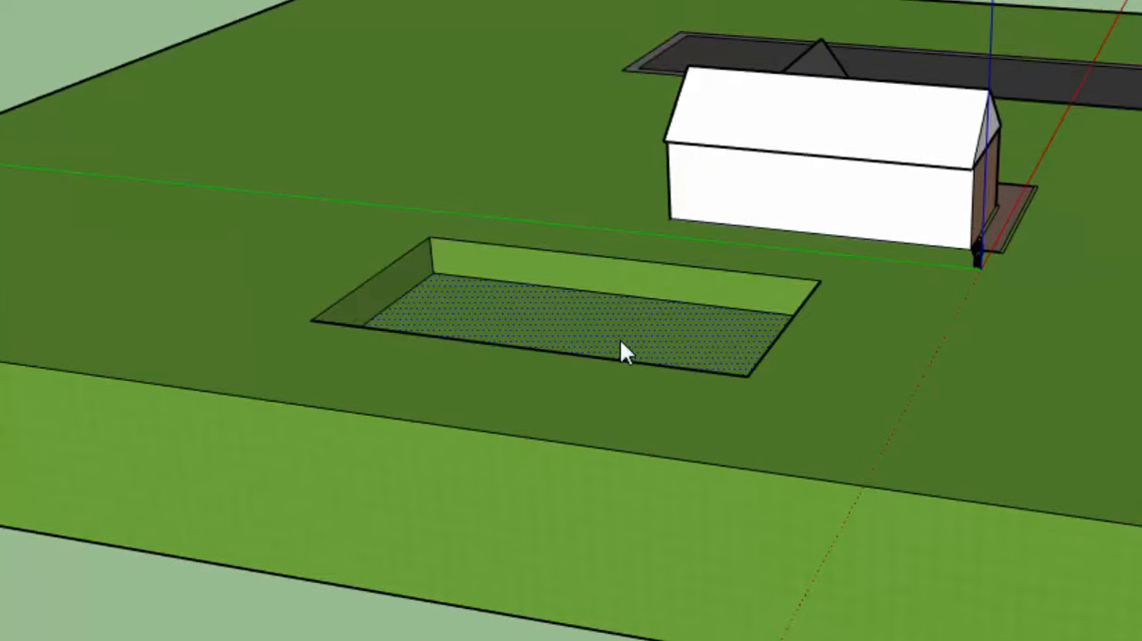
click(623, 337)
middle_drag(574, 288, 692, 391)
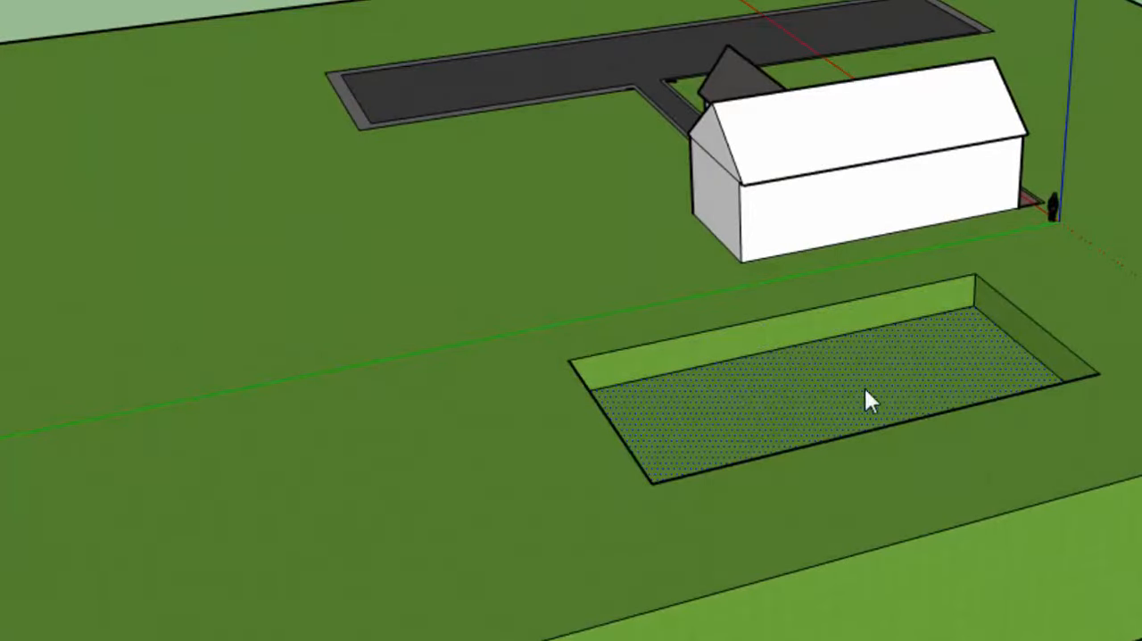
middle_drag(861, 398, 1047, 372)
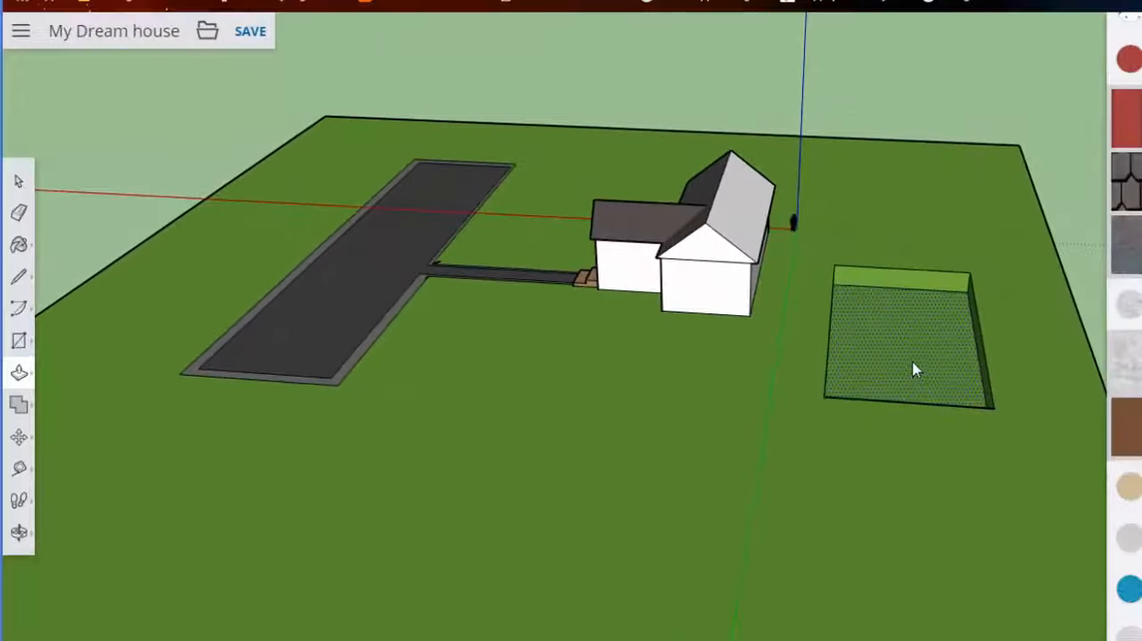
middle_drag(914, 370, 193, 367)
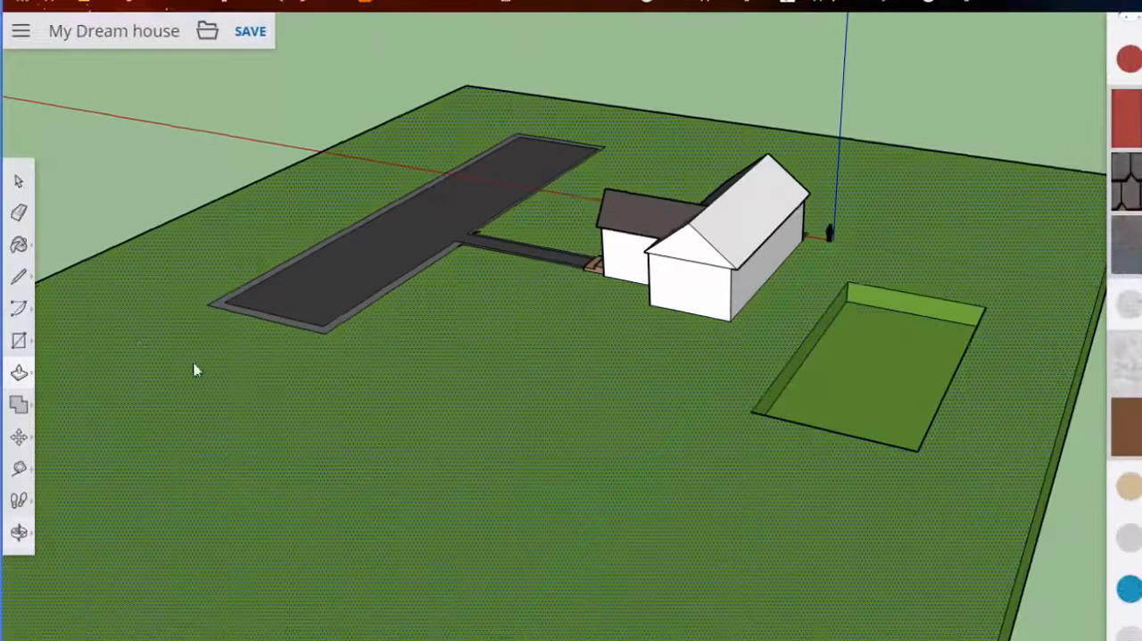
- Draw a line straight across the pool floor, about a third of its length from the end nearest the standing figure
click(22, 277)
click(64, 259)
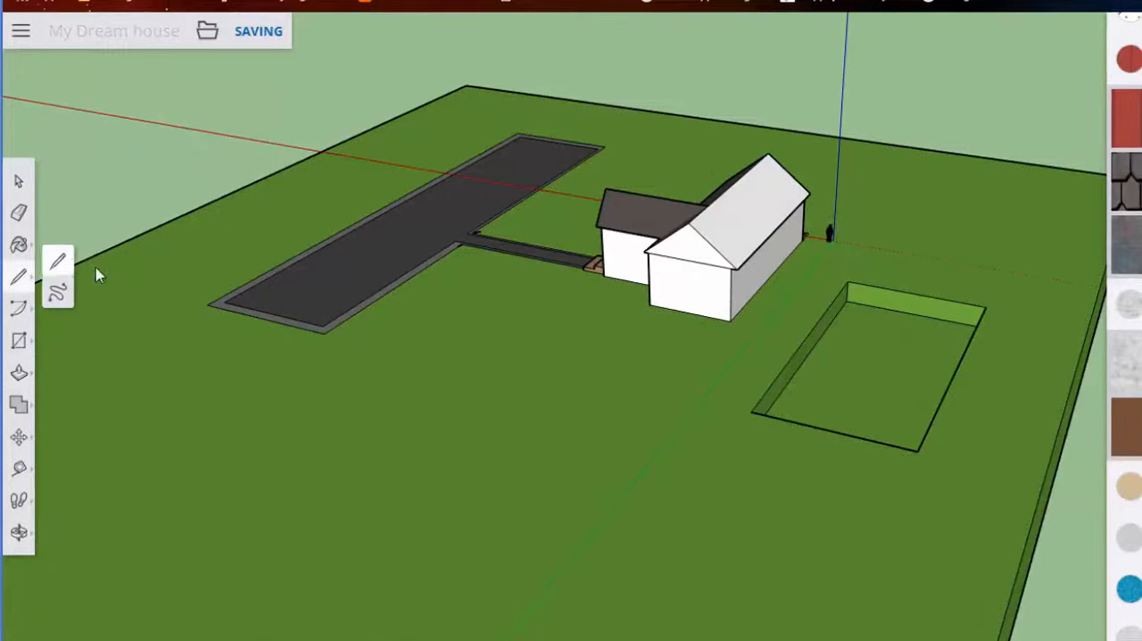
mouse_move(931, 377)
middle_down()
mouse_move(851, 388)
mouse_move(980, 394)
mouse_move(999, 337)
middle_up()
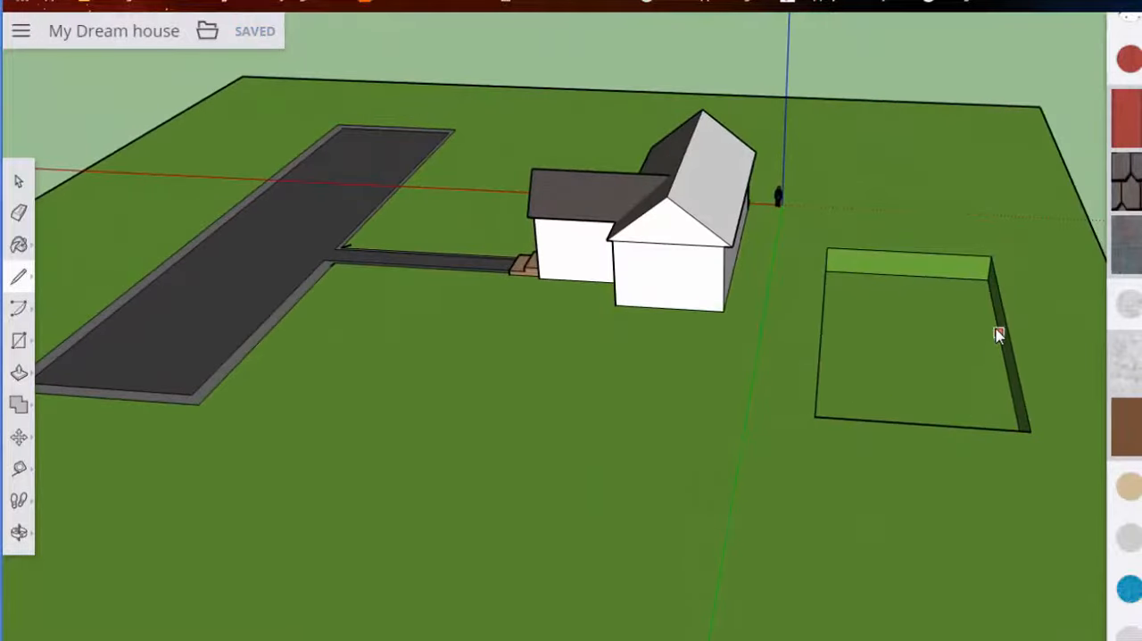
mouse_move(842, 325)
middle_down()
mouse_move(731, 324)
mouse_move(829, 326)
middle_up()
click(827, 328)
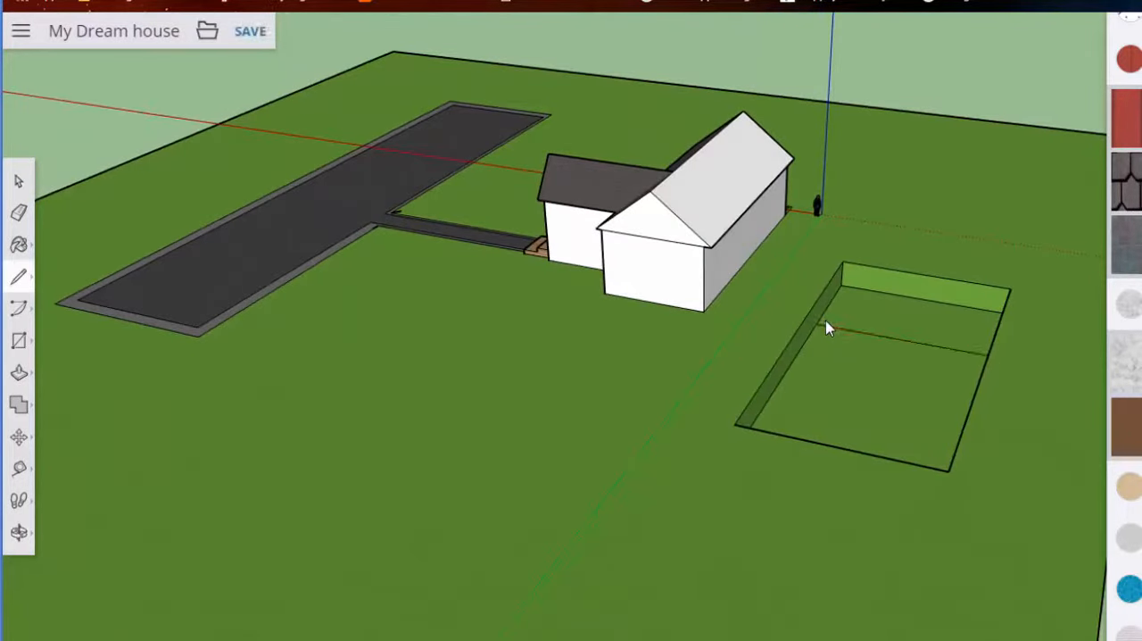
- Try to draw a second line across the pool floor between the two long sides
middle_drag(853, 337, 1014, 339)
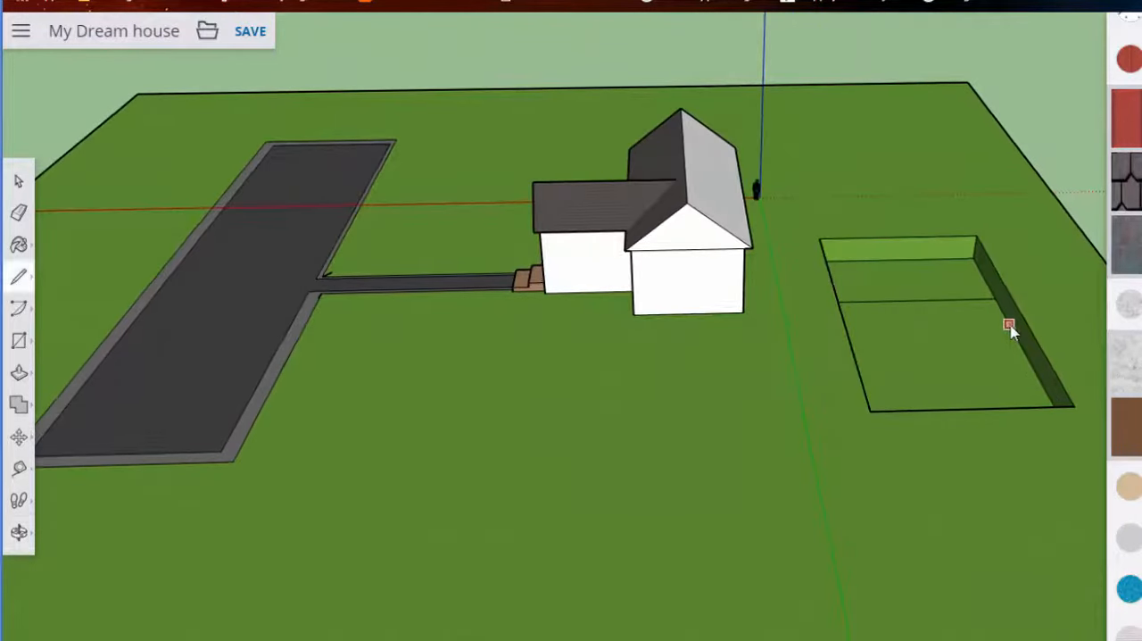
click(1007, 325)
click(845, 328)
middle_drag(849, 333, 778, 209)
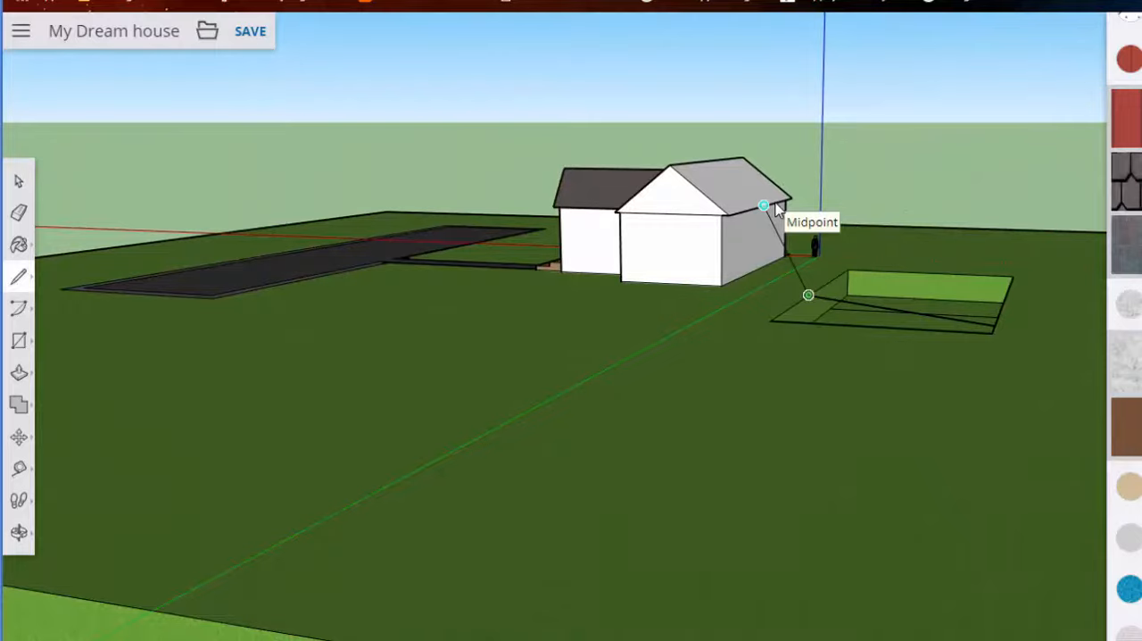
mouse_move(857, 298)
middle_down()
mouse_move(808, 382)
mouse_move(1025, 416)
mouse_move(1044, 331)
mouse_move(678, 387)
mouse_move(841, 357)
middle_up()
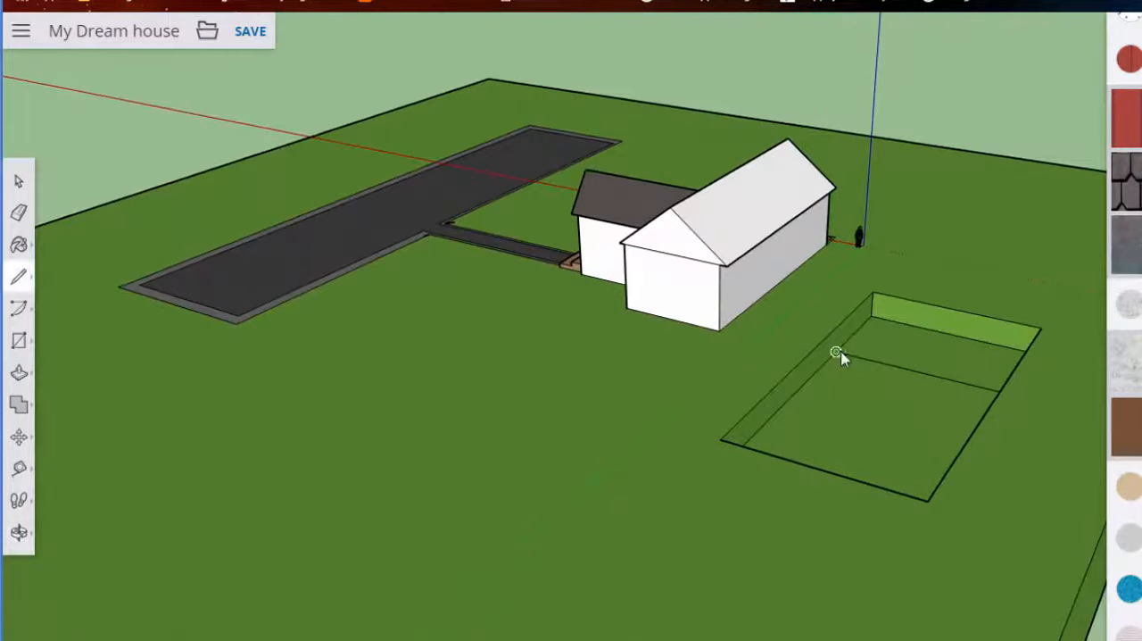
- Try to lower the line across the pool floor with Move so that the floor slopes towards it
middle_drag(903, 465, 785, 410)
middle_drag(861, 398, 781, 436)
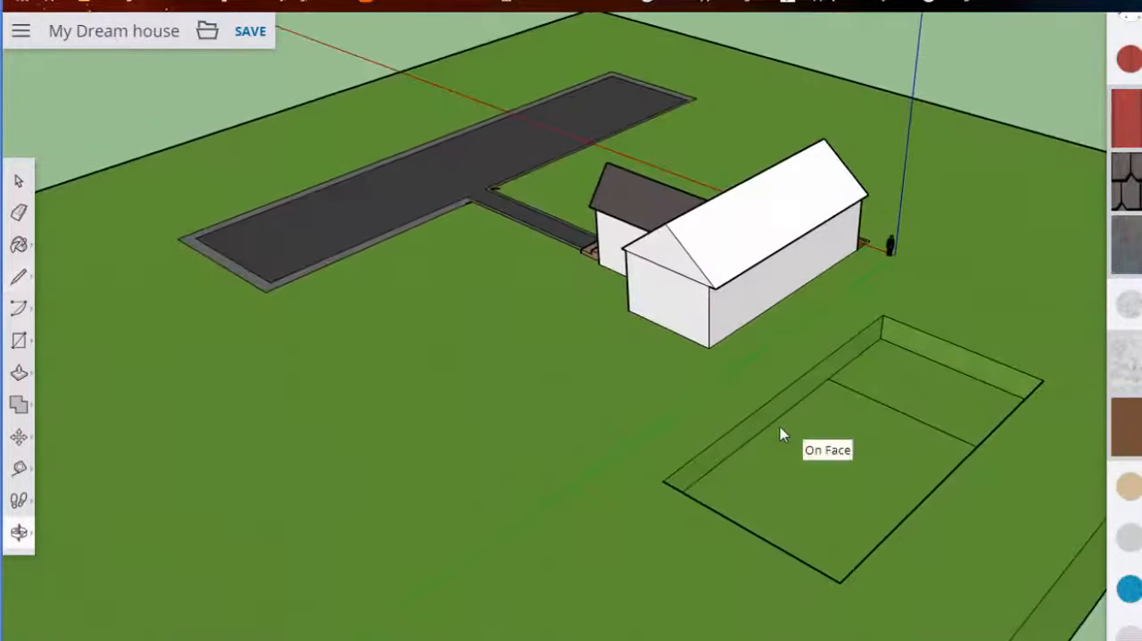
scroll(924, 455, up, 4)
middle_drag(898, 455, 771, 383)
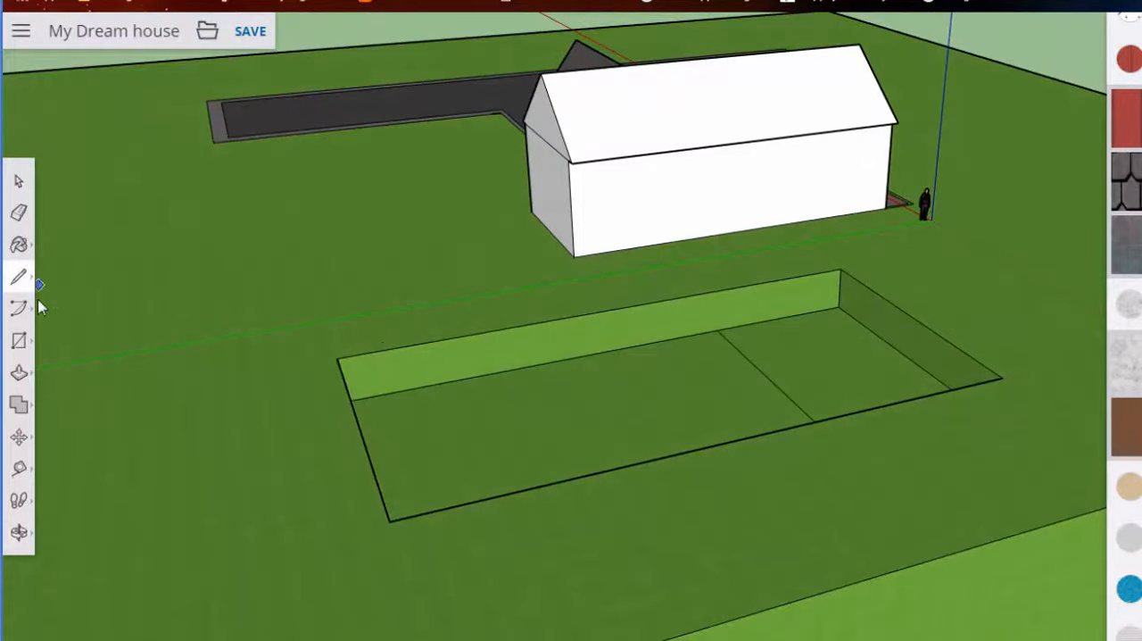
click(22, 437)
drag(750, 363, 722, 387)
middle_drag(721, 387, 395, 378)
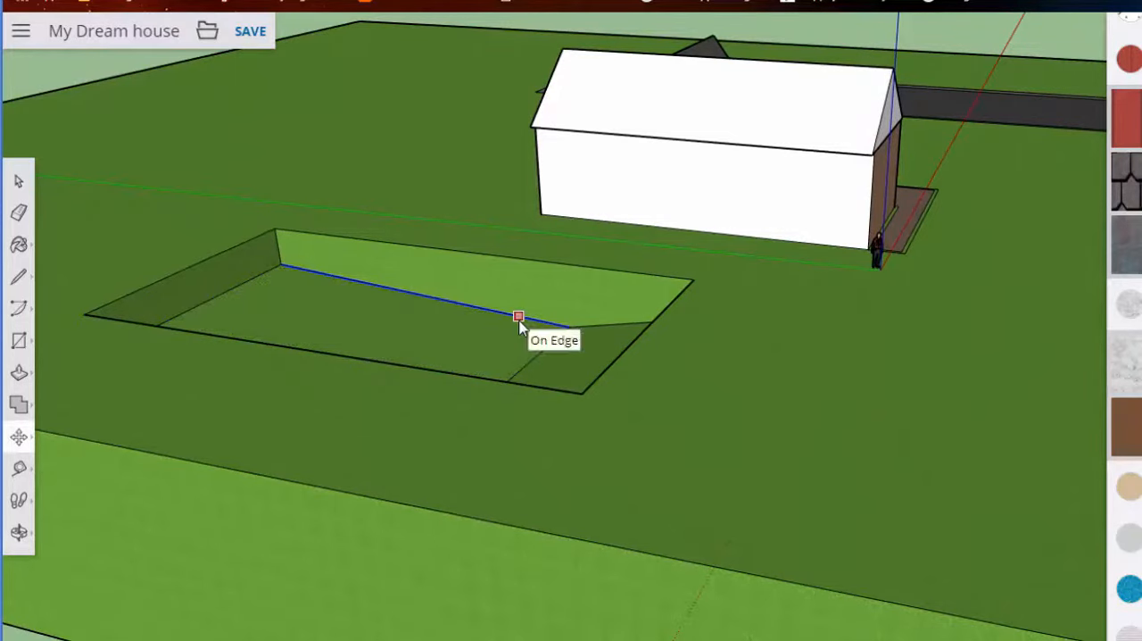
key(ctrl+z)
- Draw two narrow adjoining rectangles across the pool floor at the end opposite the dividing line
middle_drag(536, 310, 386, 120)
scroll(395, 122, up, 2)
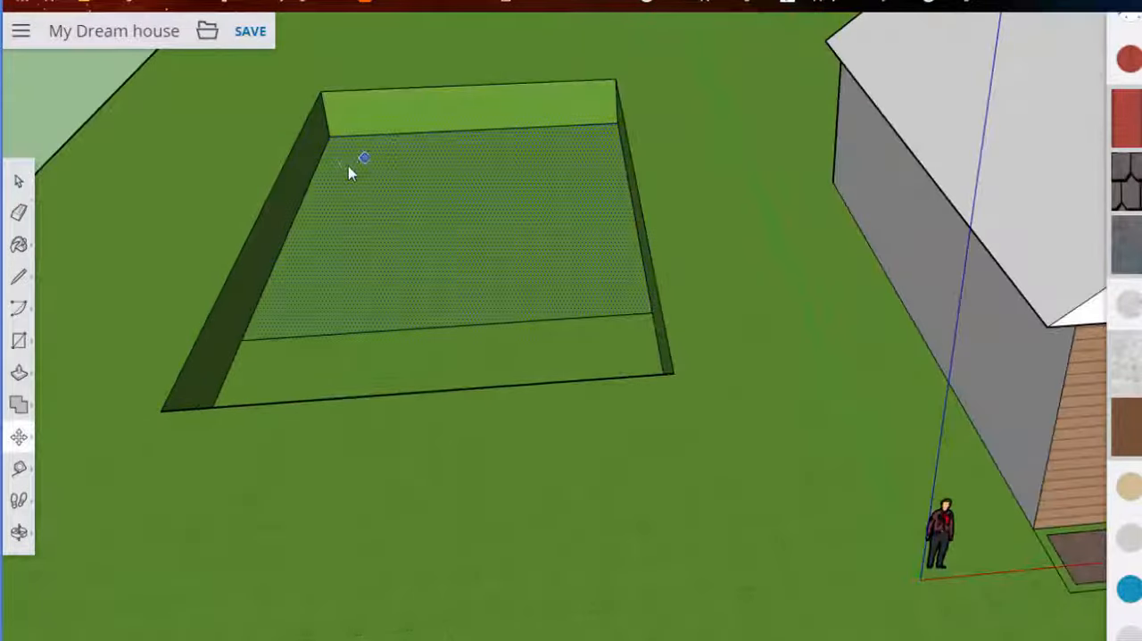
click(12, 339)
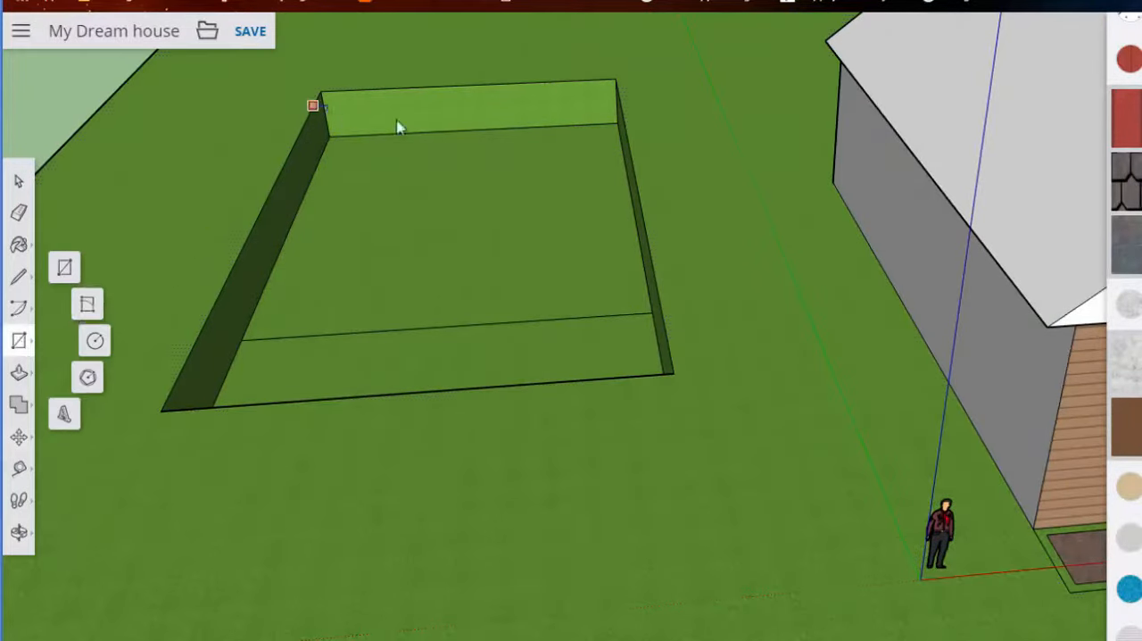
click(327, 140)
middle_drag(365, 152, 490, 165)
click(494, 150)
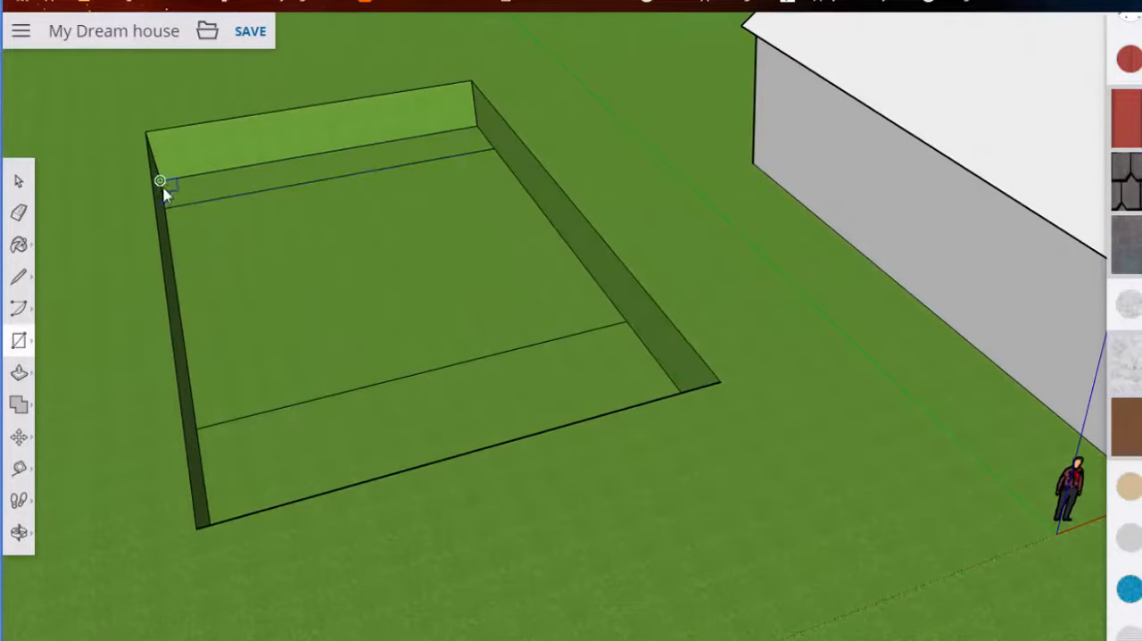
click(485, 138)
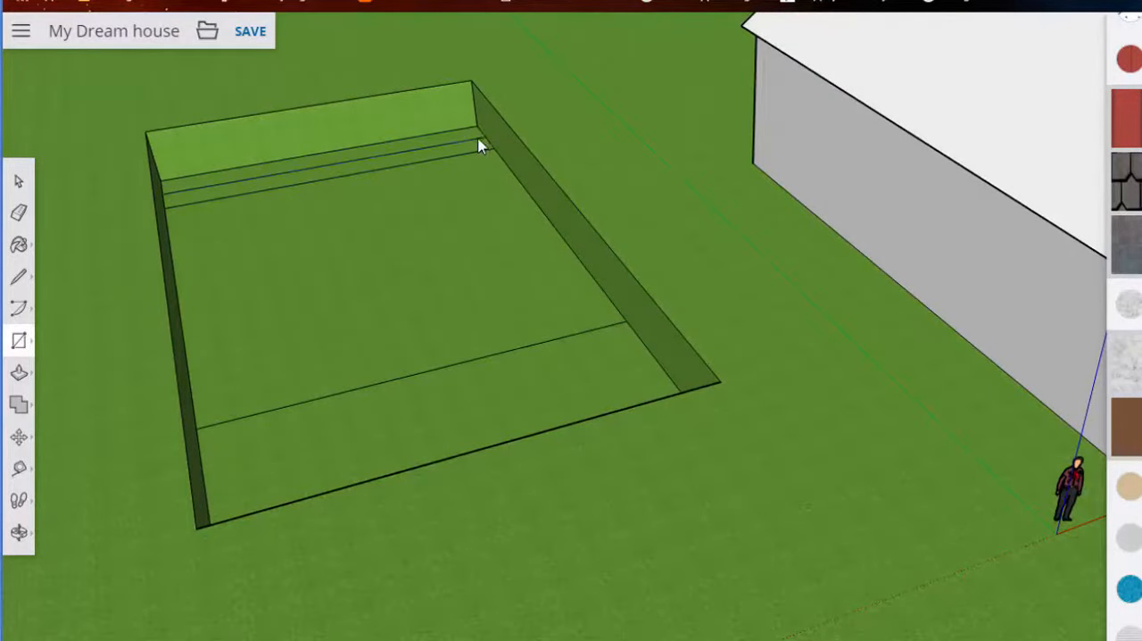
- Raise the two narrow strips with Push/Pull into two pool steps, the higher one against the end wall
click(27, 373)
click(68, 338)
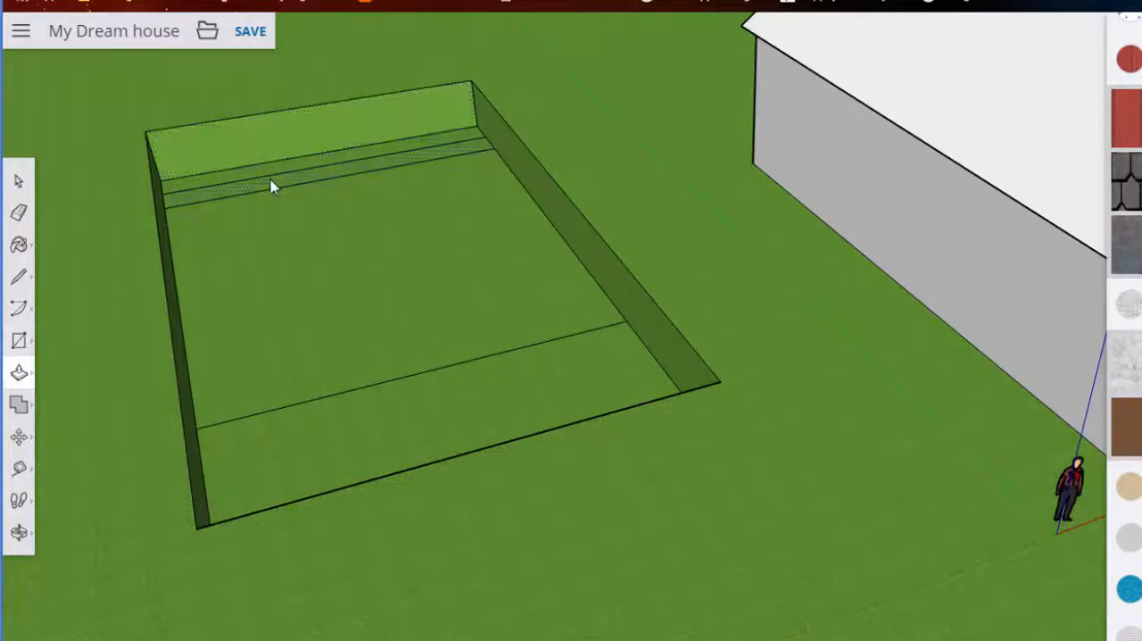
click(276, 183)
click(280, 149)
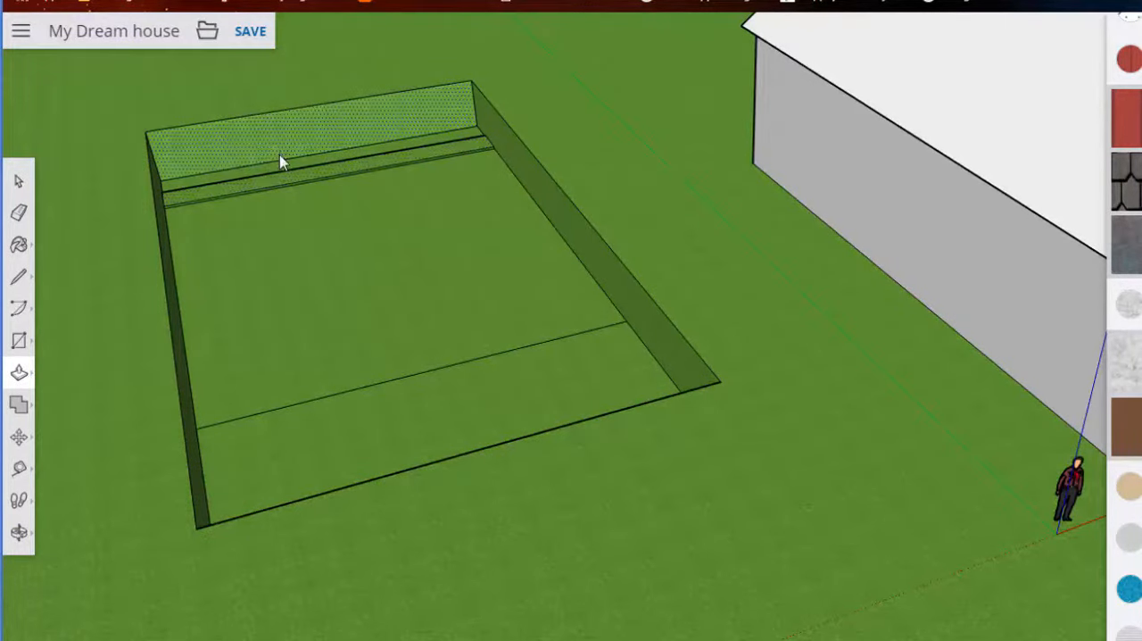
click(264, 167)
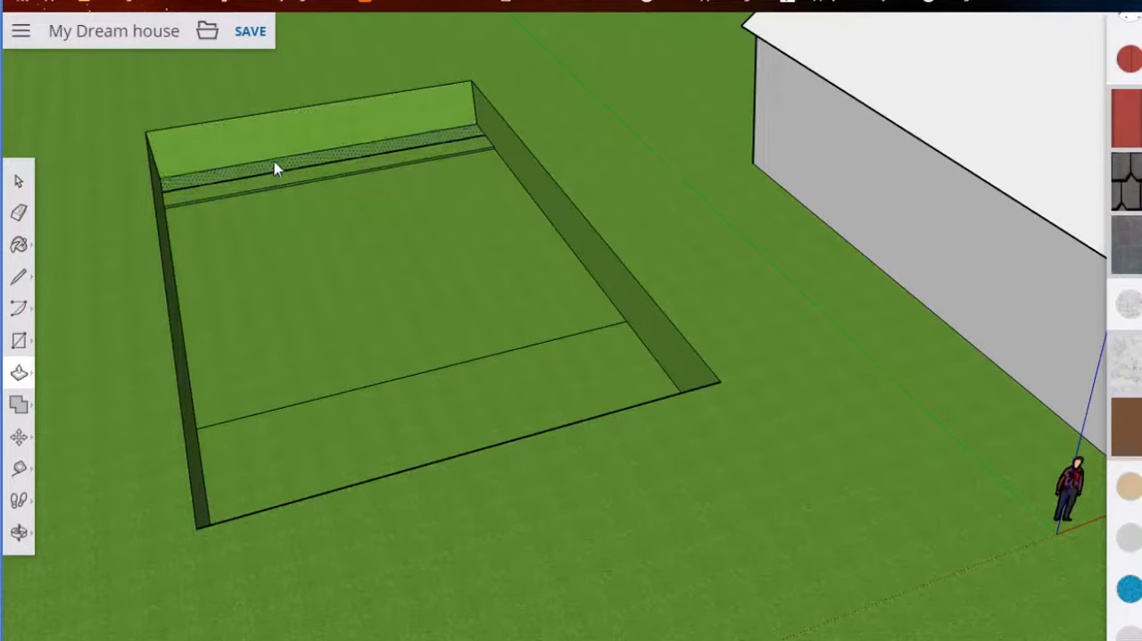
click(280, 148)
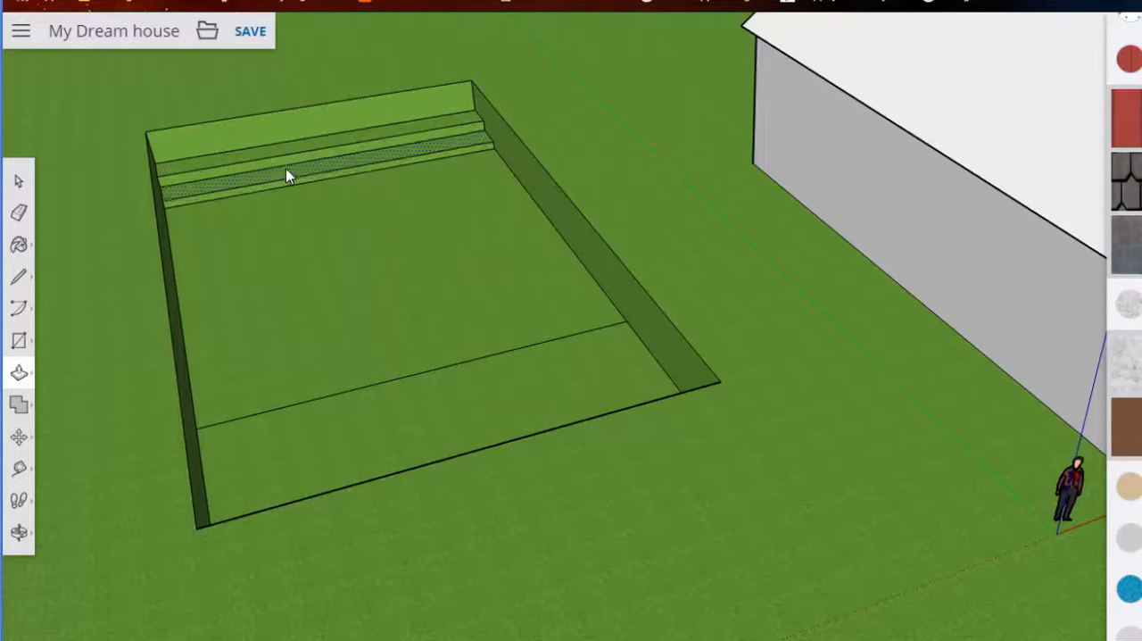
- Move the dividing line on the pool floor down about 3' 8" so both floor sections slope towards it
middle_drag(283, 176, 316, 272)
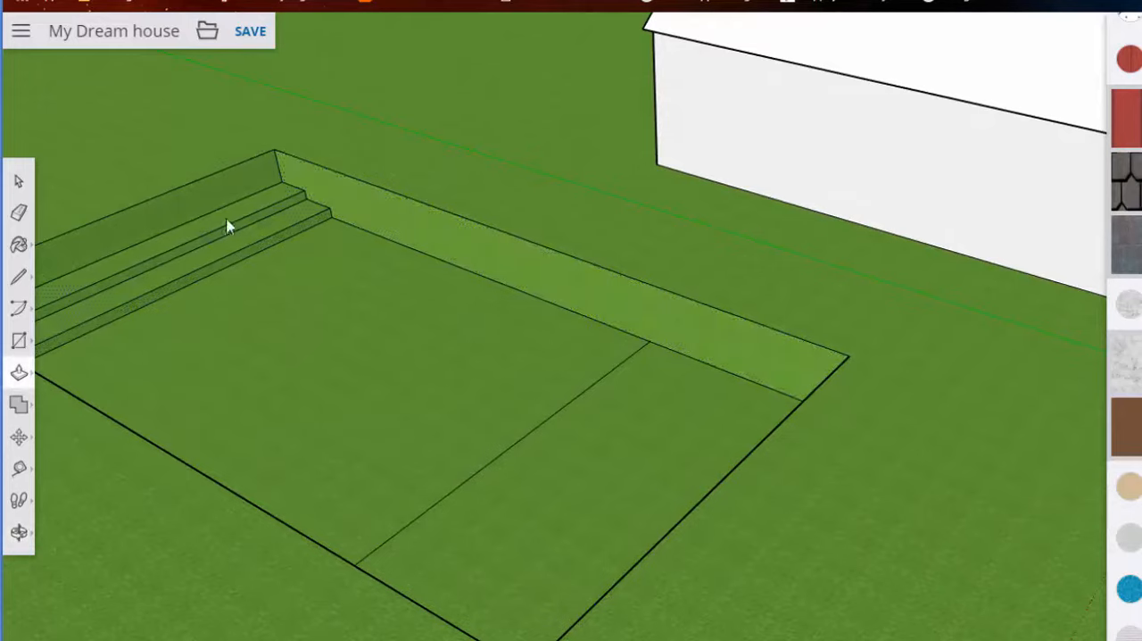
middle_drag(229, 210, 497, 235)
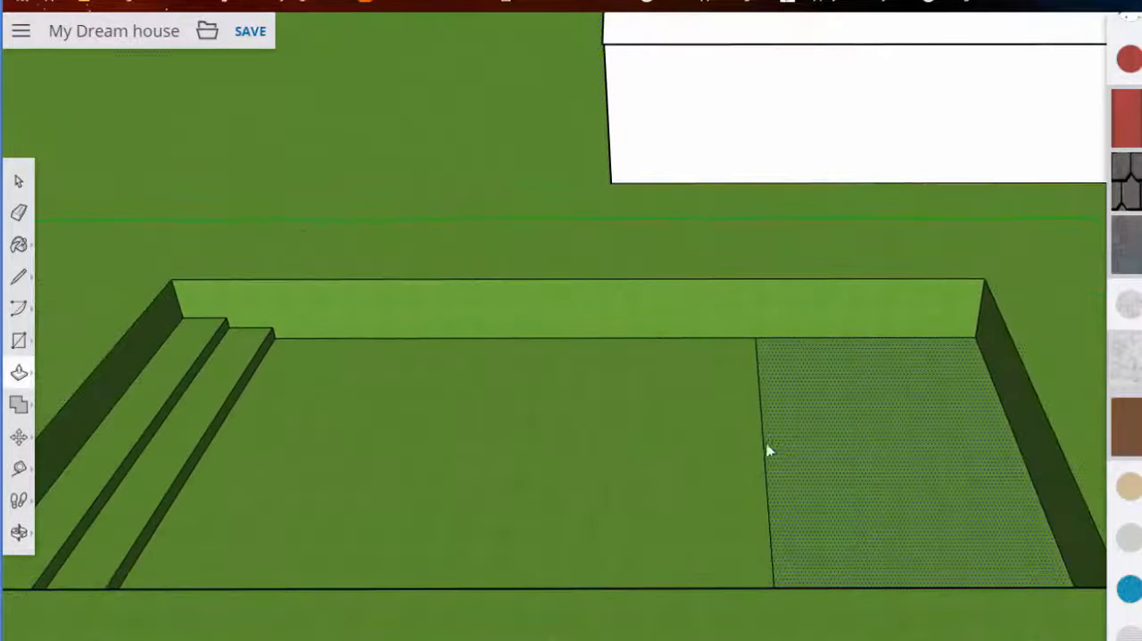
click(20, 435)
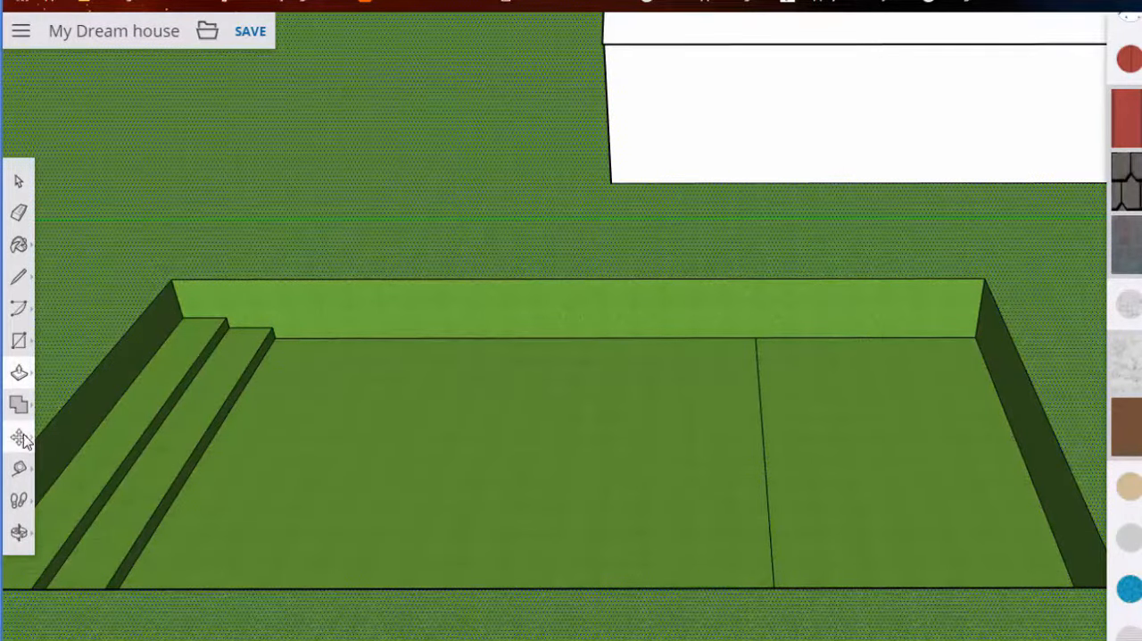
drag(760, 436, 766, 480)
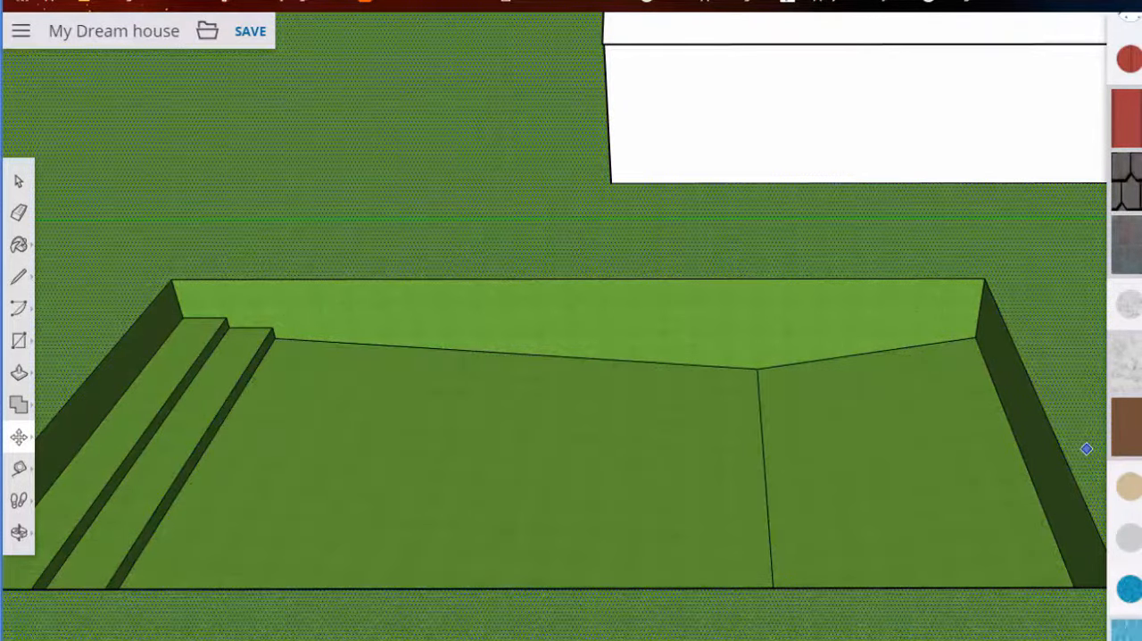
- Paint the pool floor, the long wall nearest the house, the step treads and the wall behind the steps with light blue water material
scroll(1126, 402, down, 3)
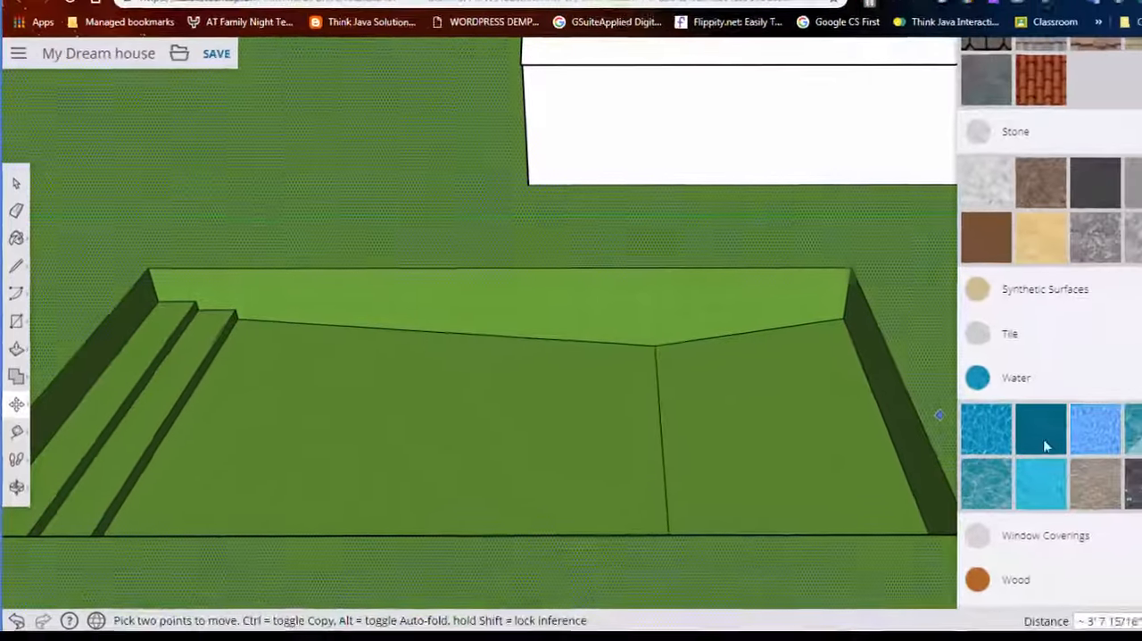
click(1043, 418)
click(778, 455)
click(558, 402)
click(550, 315)
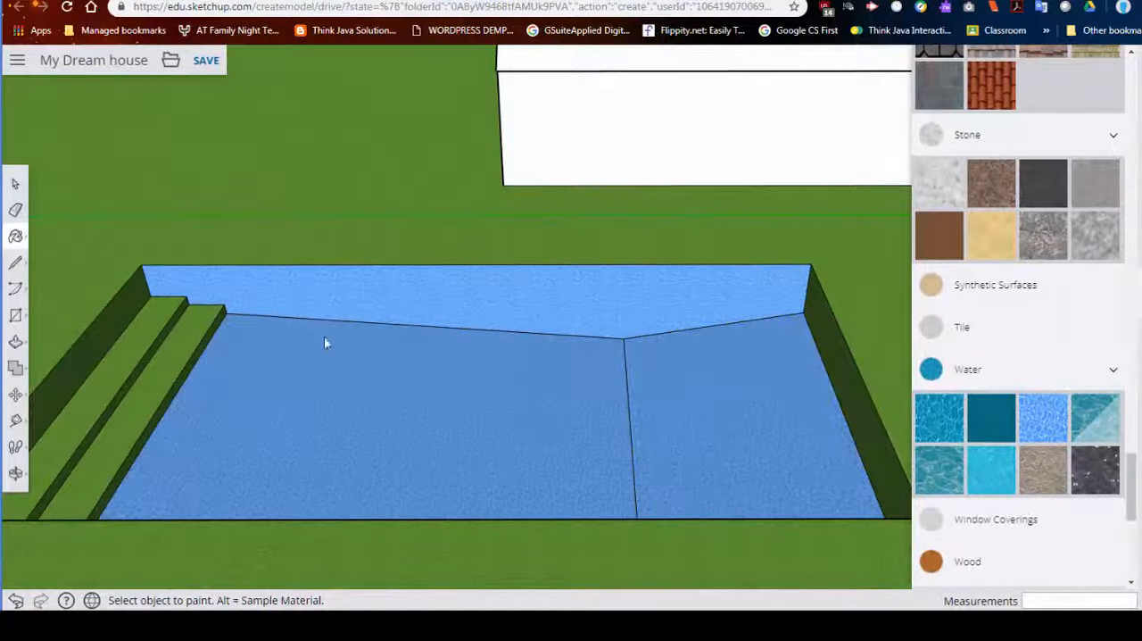
click(177, 361)
click(158, 356)
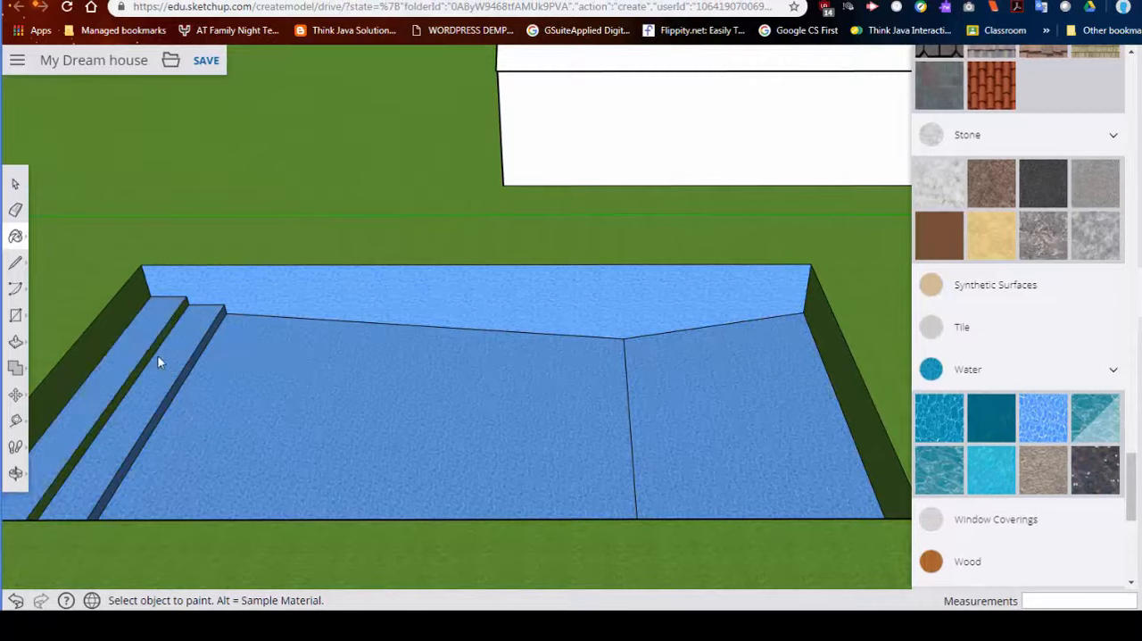
click(97, 346)
- Paint the pool's remaining walls and step faces with the same light blue water material
mouse_move(454, 334)
middle_down()
mouse_move(857, 334)
mouse_move(546, 360)
mouse_move(152, 348)
mouse_move(332, 214)
middle_up()
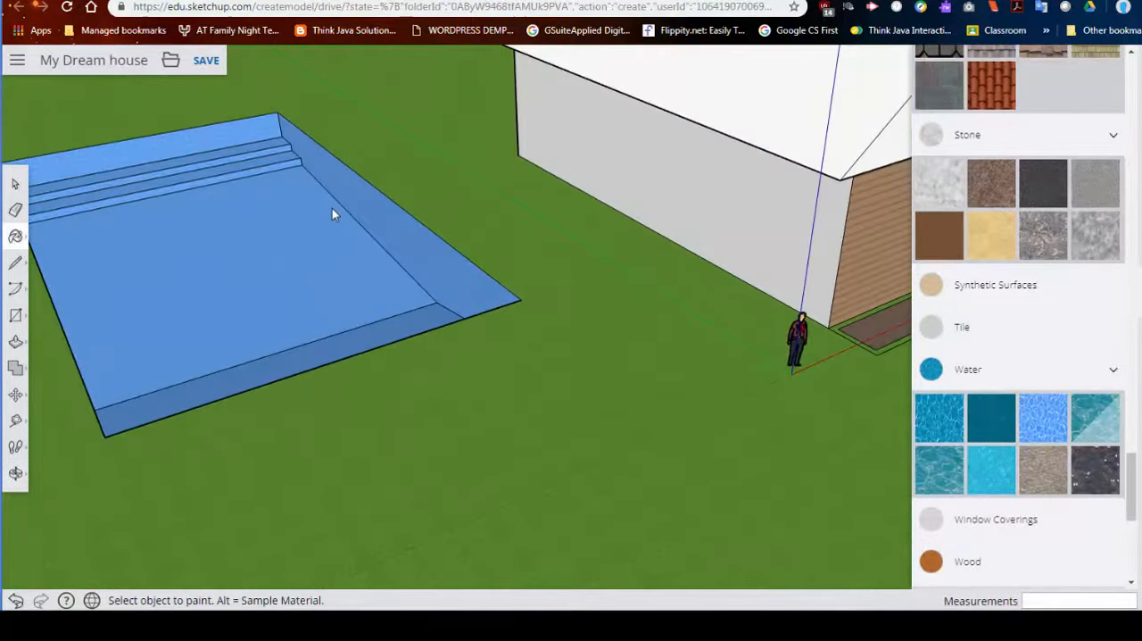
mouse_move(335, 272)
middle_down()
mouse_move(428, 265)
mouse_move(675, 280)
mouse_move(390, 347)
mouse_move(337, 254)
middle_up()
click(336, 259)
middle_drag(438, 227, 555, 219)
click(540, 198)
- Cover the pool opening with a rectangle about 76' 4" by 40' 4", drawn between opposite rim corners
scroll(633, 234, down, 5)
middle_drag(712, 280, 402, 259)
scroll(776, 401, down, 1)
mouse_move(807, 448)
shift+middle_down()
mouse_move(492, 219)
mouse_move(549, 207)
mouse_move(394, 162)
mouse_move(337, 204)
mouse_move(217, 216)
mouse_move(217, 293)
mouse_move(258, 324)
mouse_move(523, 285)
mouse_move(630, 258)
mouse_move(667, 207)
mouse_move(624, 190)
shift+middle_up()
scroll(492, 220, up, 4)
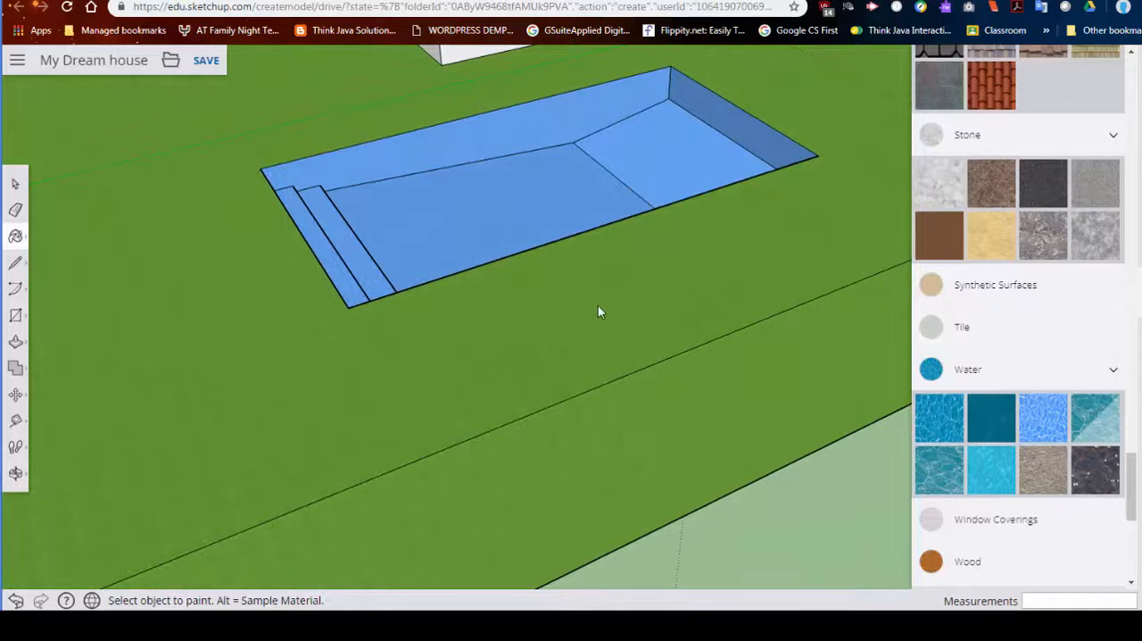
click(16, 317)
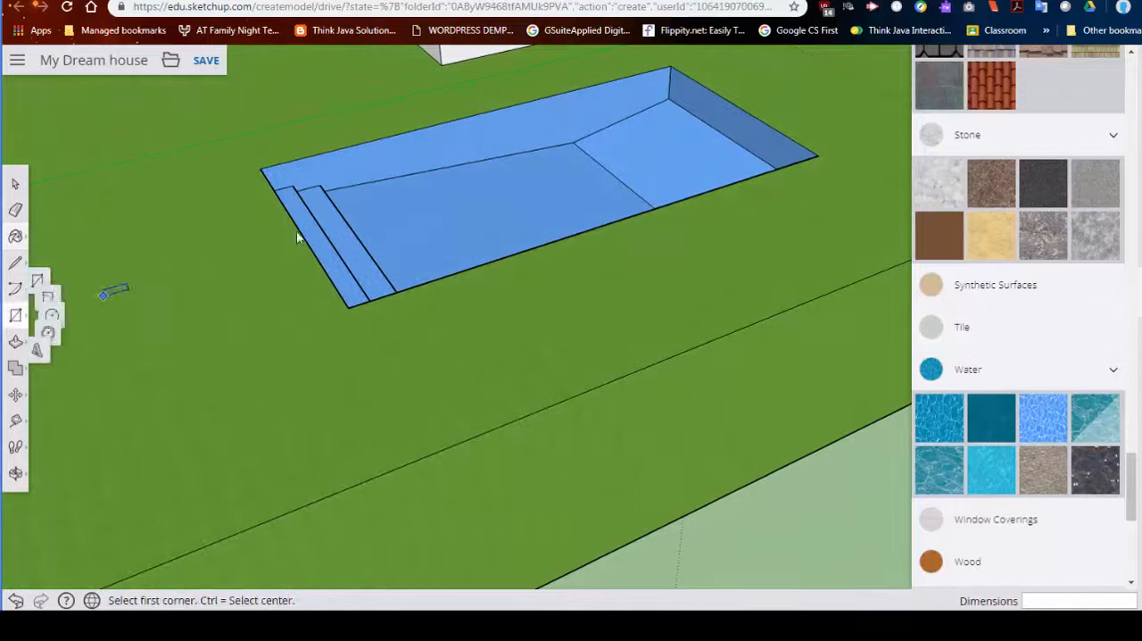
click(261, 169)
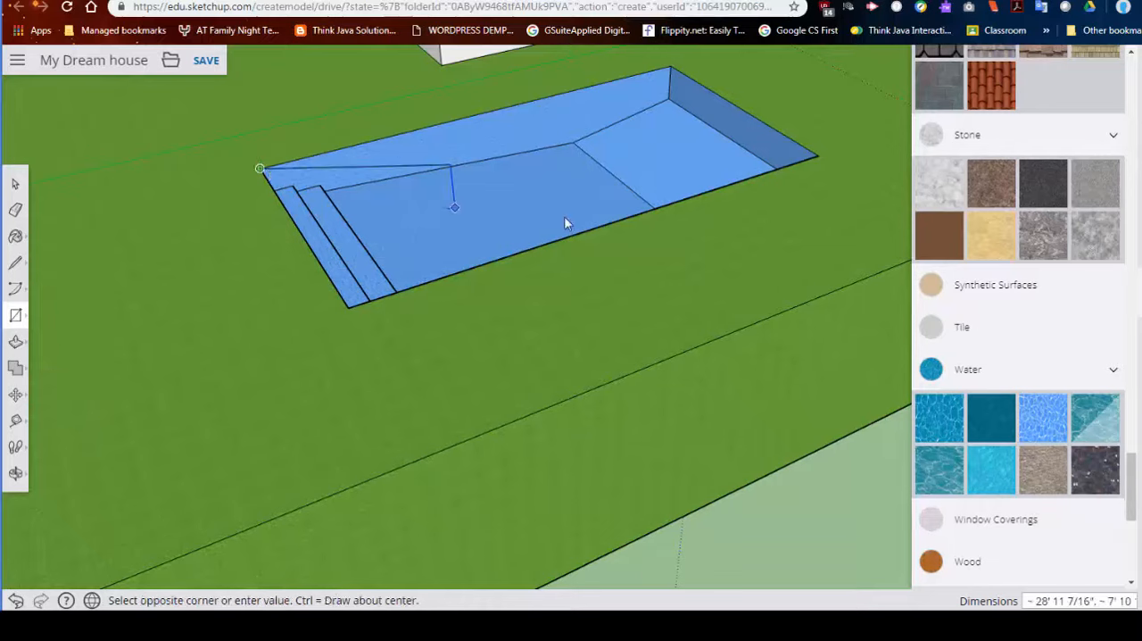
click(817, 158)
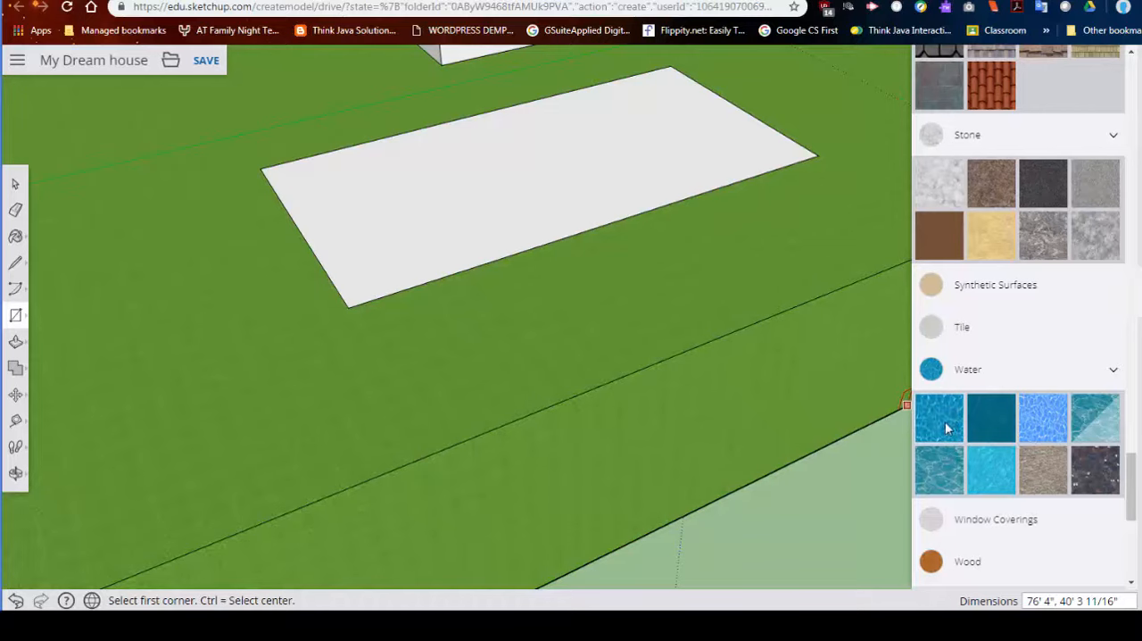
- Paint the rectangle covering the pool with the translucent blue material from Glass and Mirrors
scroll(983, 385, up, 3)
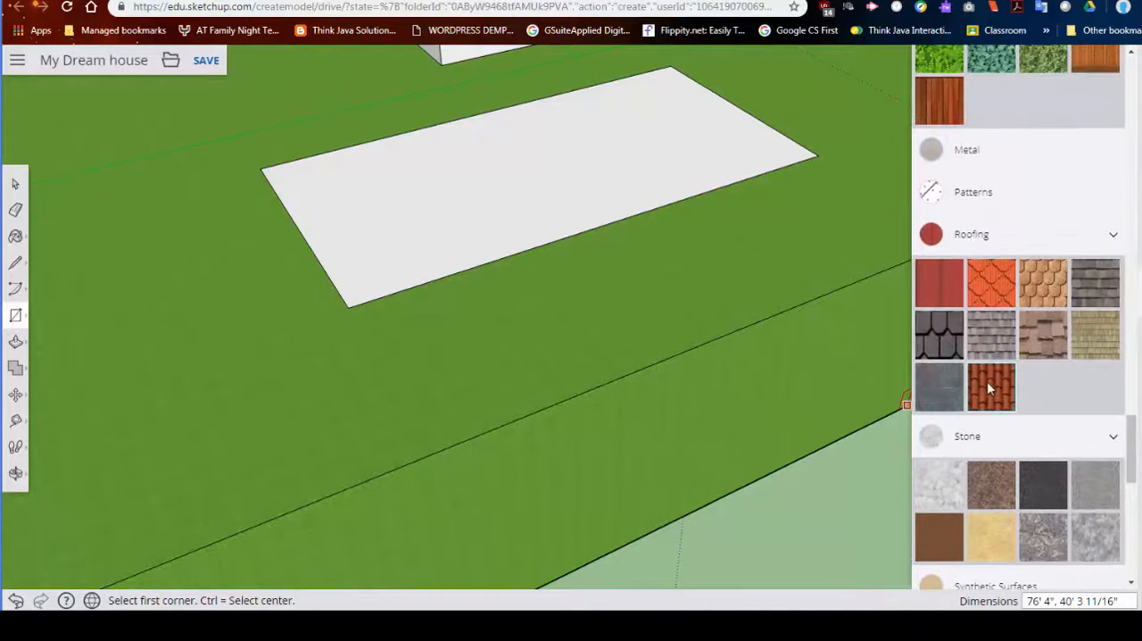
scroll(986, 385, up, 2)
scroll(991, 368, down, 15)
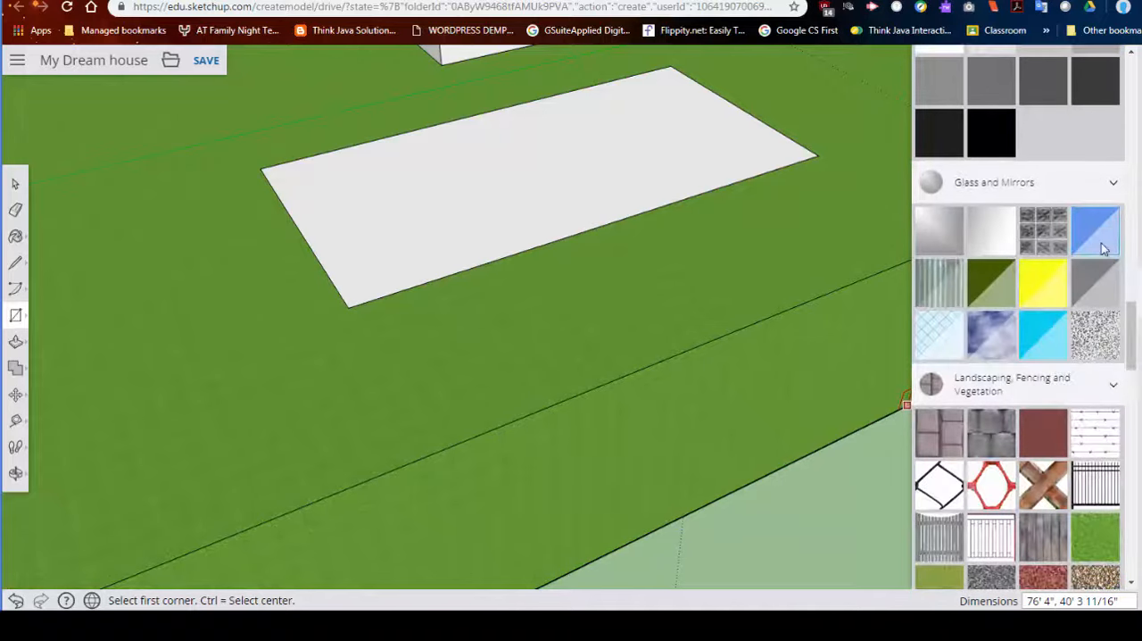
click(1103, 249)
click(550, 231)
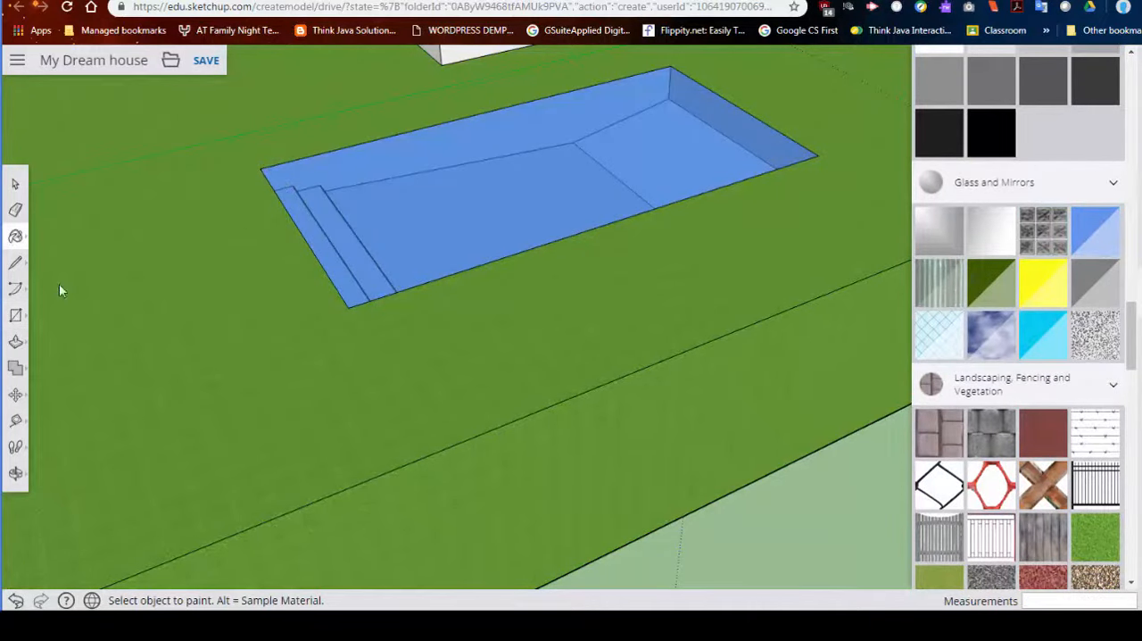
- Push the translucent water surface about 2' 6" down below the pool rim
click(15, 341)
click(509, 162)
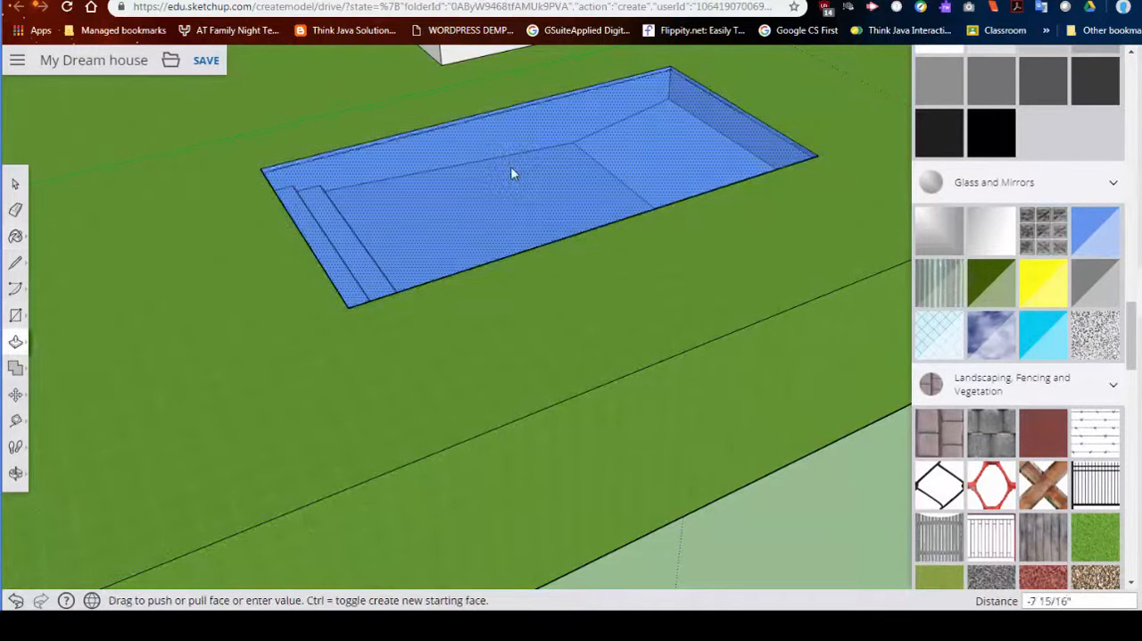
click(511, 178)
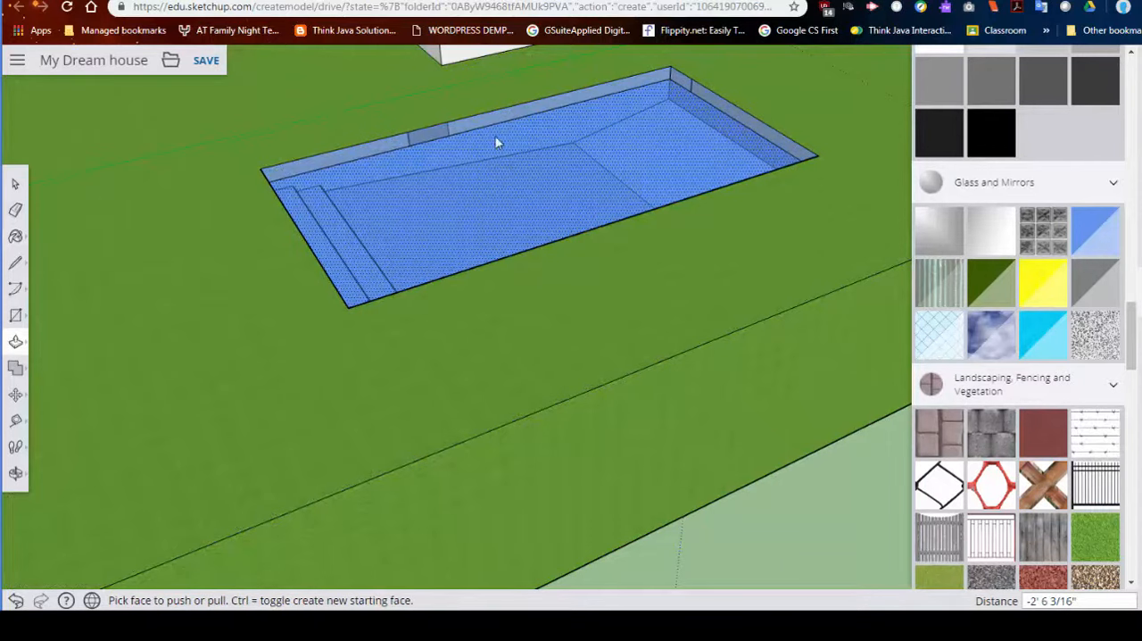
middle_drag(498, 143, 276, 109)
scroll(572, 146, up, 3)
middle_drag(572, 147, 660, 145)
scroll(866, 140, up, 4)
scroll(661, 146, down, 5)
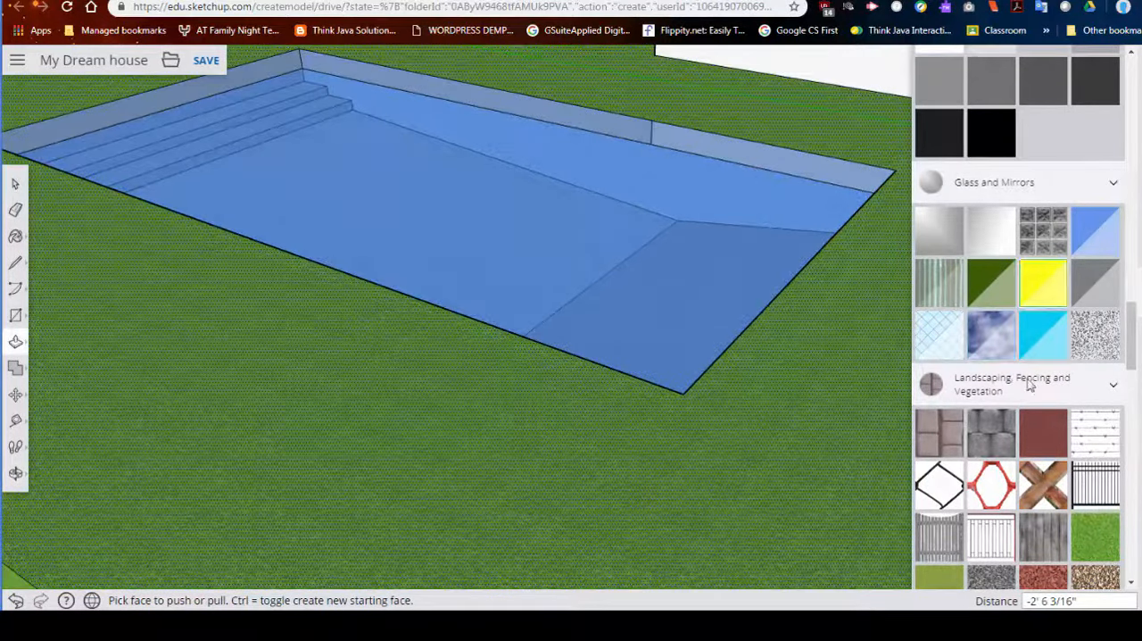
- Paint the pool walls above the waterline with the white stone block material from Landscaping, Fencing and Vegetation
scroll(1033, 438, down, 5)
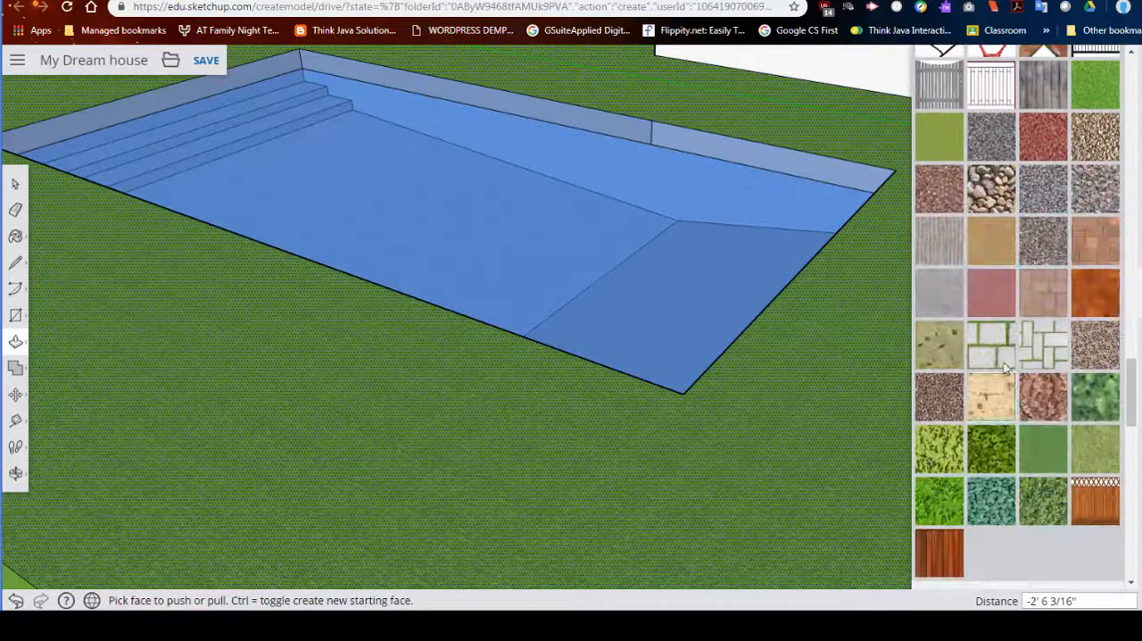
click(947, 347)
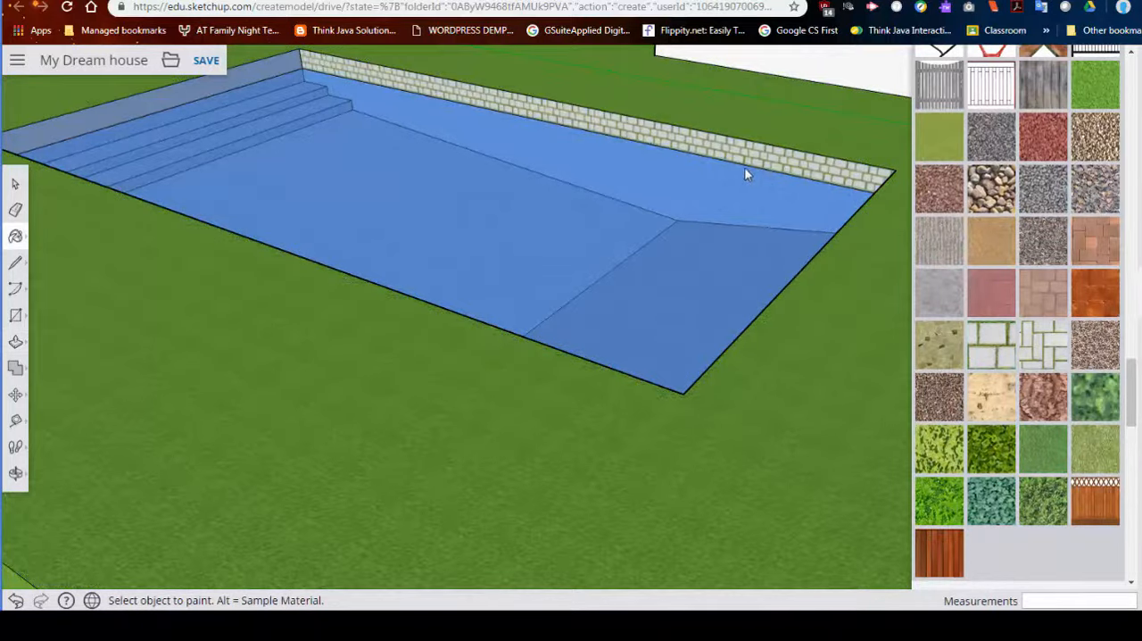
mouse_move(608, 182)
middle_down()
mouse_move(343, 193)
mouse_move(425, 170)
mouse_move(216, 145)
middle_up()
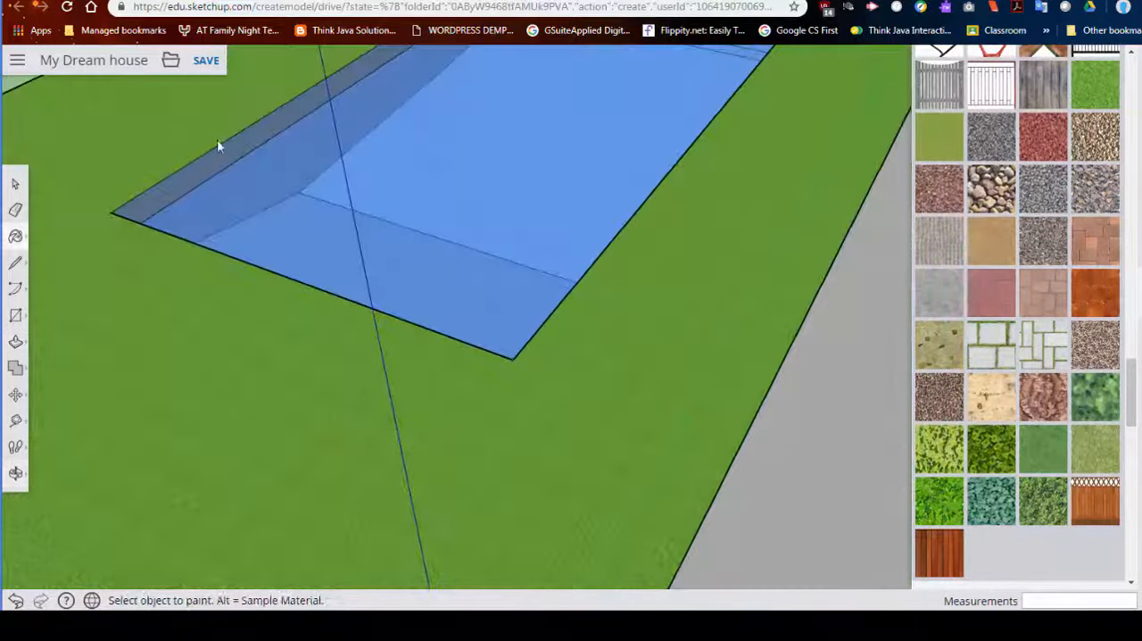
click(242, 146)
middle_drag(437, 132, 219, 252)
middle_drag(560, 134, 610, 171)
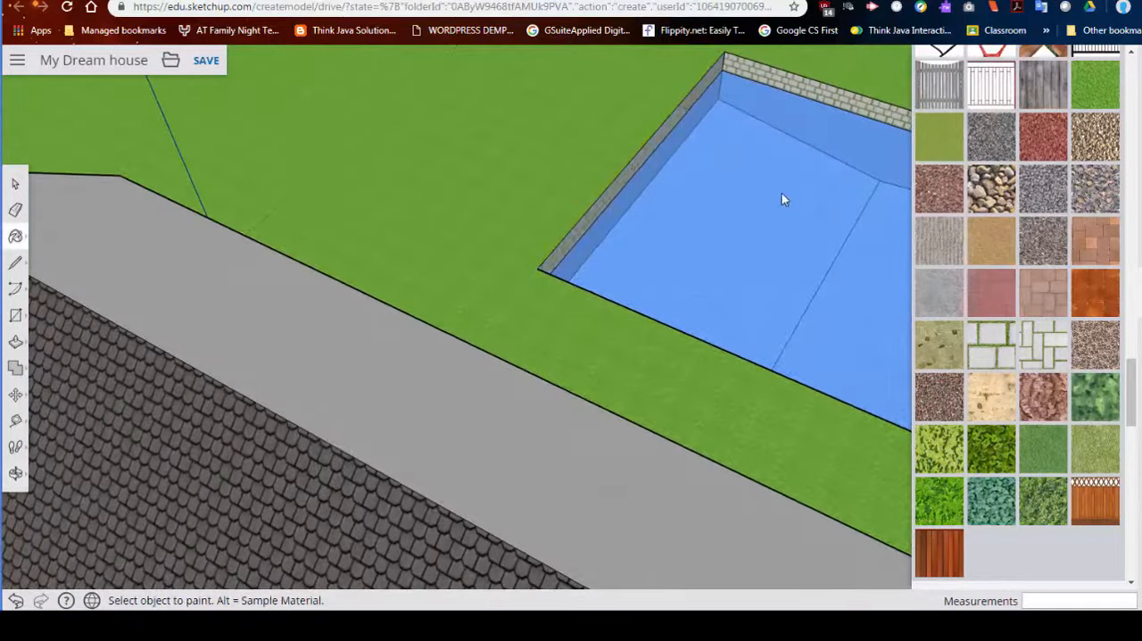
- Finish painting the exposed pool wall at the steps end with the same stone block material, undoing any paint on the water
middle_drag(781, 199, 770, 96)
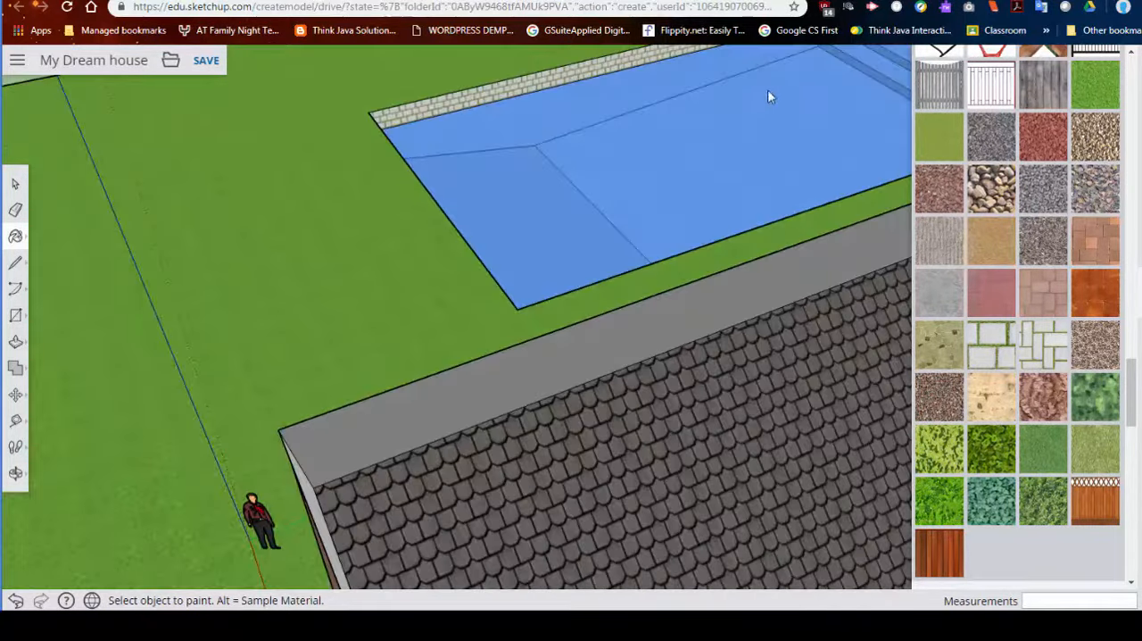
click(727, 123)
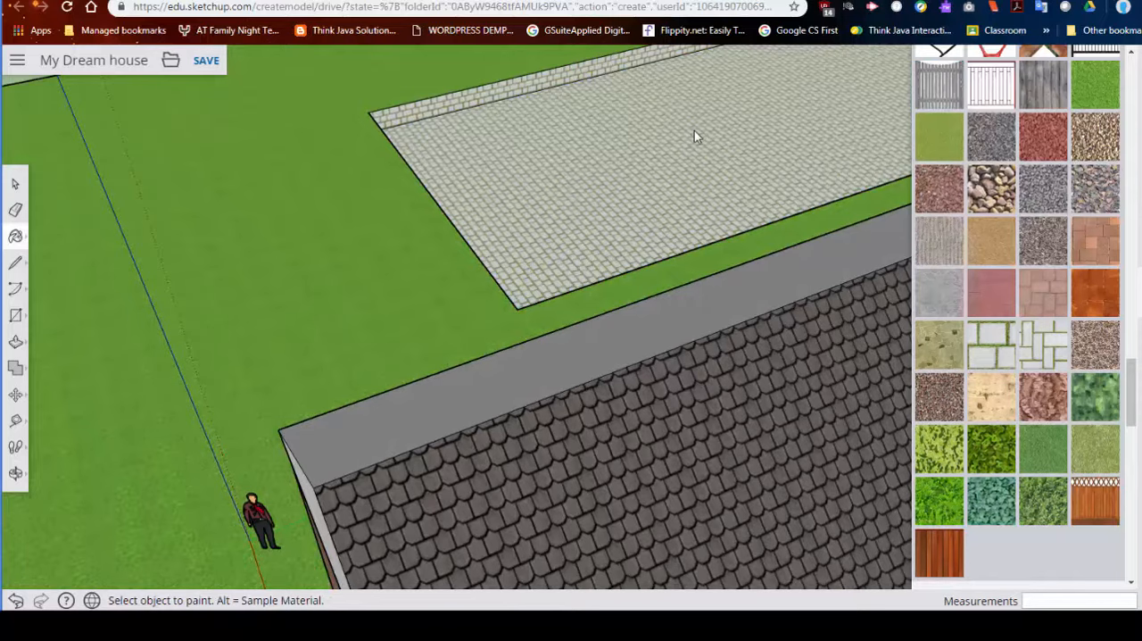
key(ctrl+z)
mouse_move(734, 204)
middle_down()
mouse_move(811, 170)
mouse_move(763, 143)
mouse_move(797, 87)
middle_up()
click(791, 63)
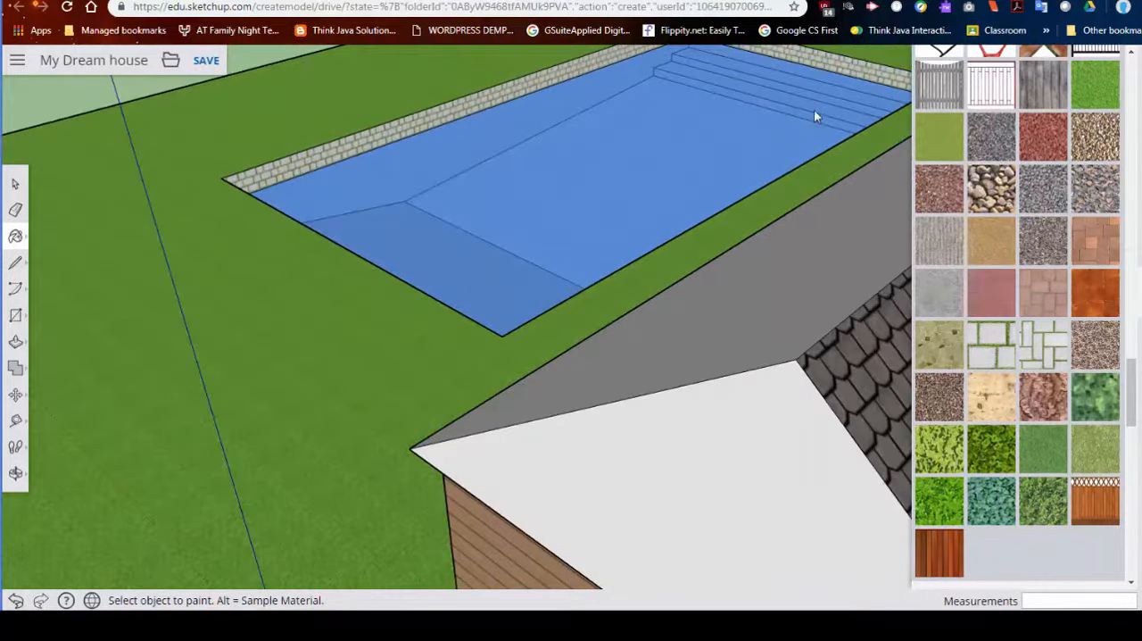
- Draw a rectangle about 98' 3" by 49' 2" on the lawn around the pool as a surrounding deck
middle_drag(696, 127, 436, 196)
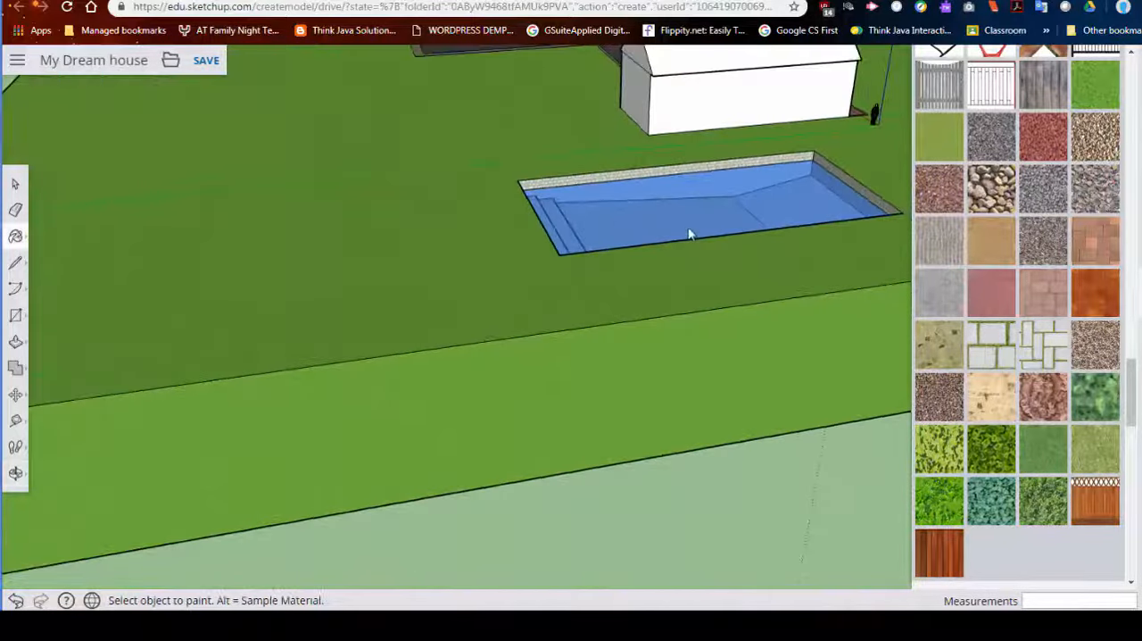
middle_drag(689, 234, 617, 252)
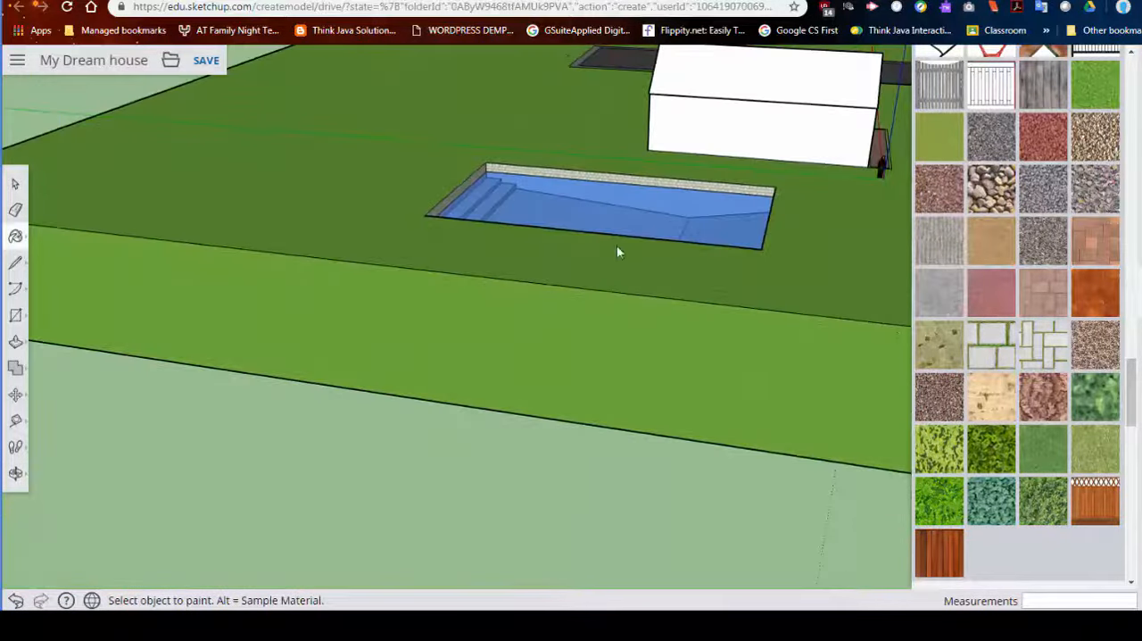
click(17, 315)
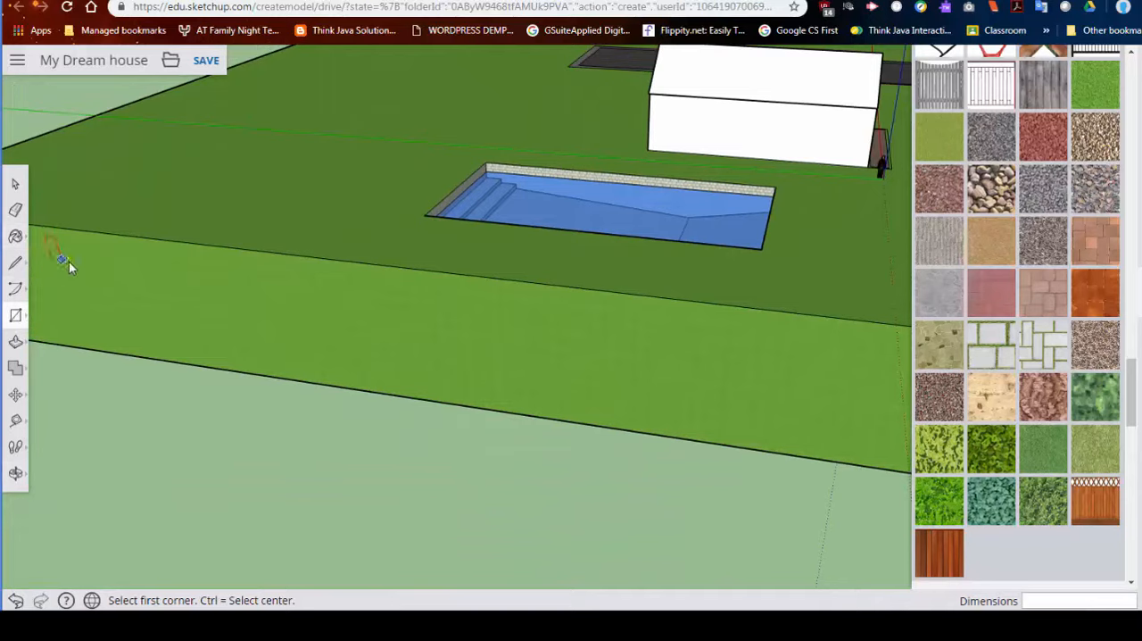
mouse_move(463, 171)
middle_down()
mouse_move(505, 220)
mouse_move(459, 183)
middle_up()
click(450, 180)
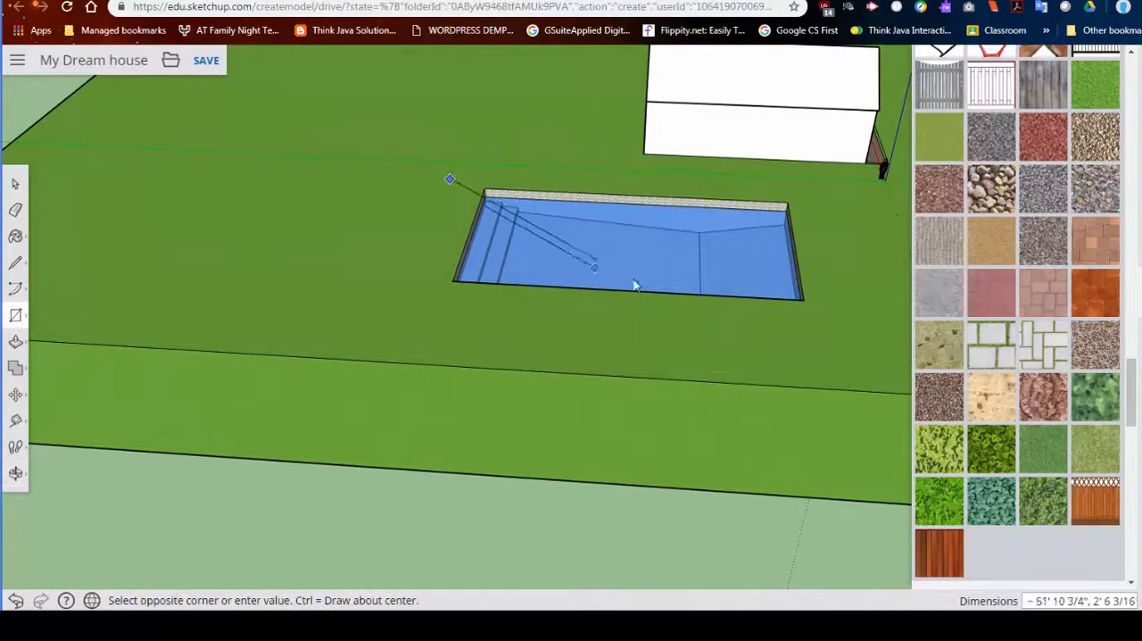
click(865, 317)
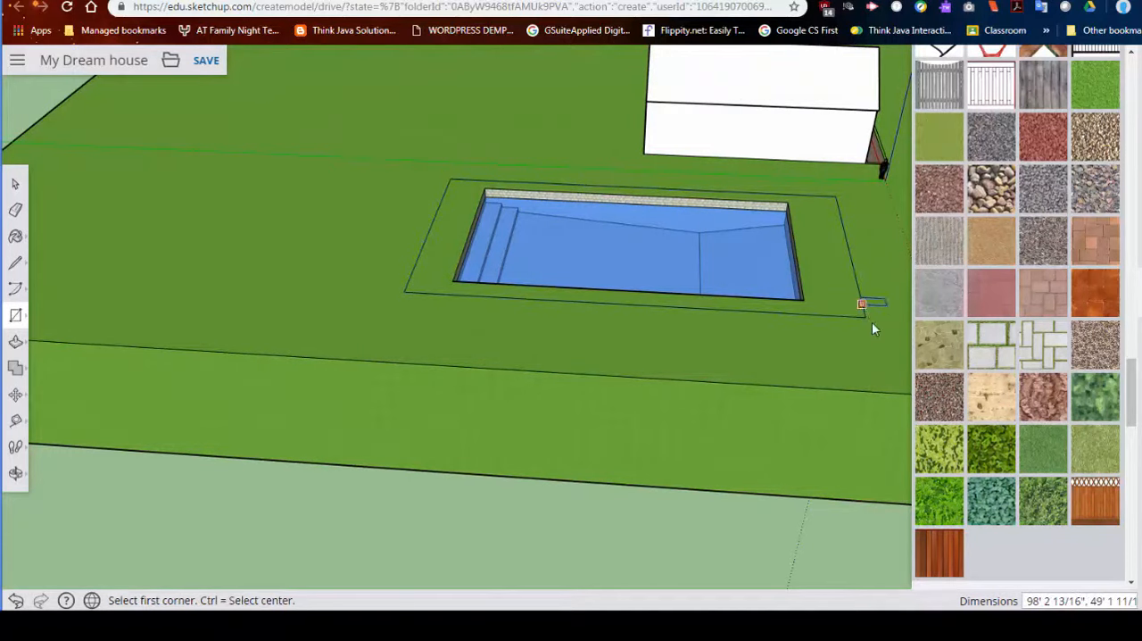
- Paint the deck around the pool with the grey concrete material from Landscaping, Fencing and Vegetation
scroll(988, 384, up, 3)
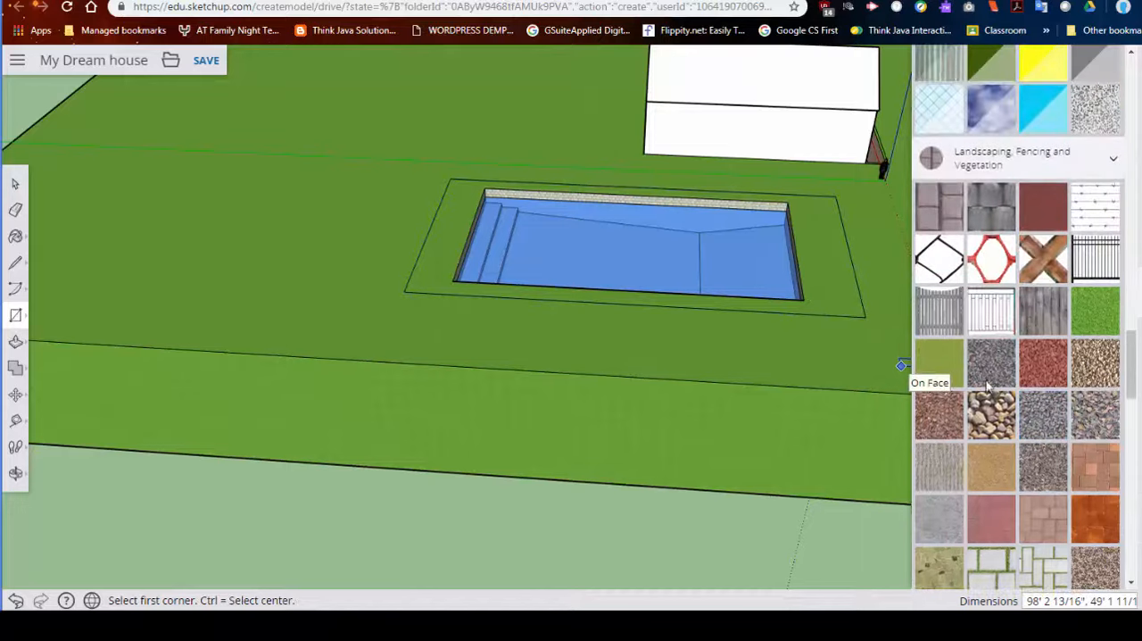
click(938, 514)
click(819, 293)
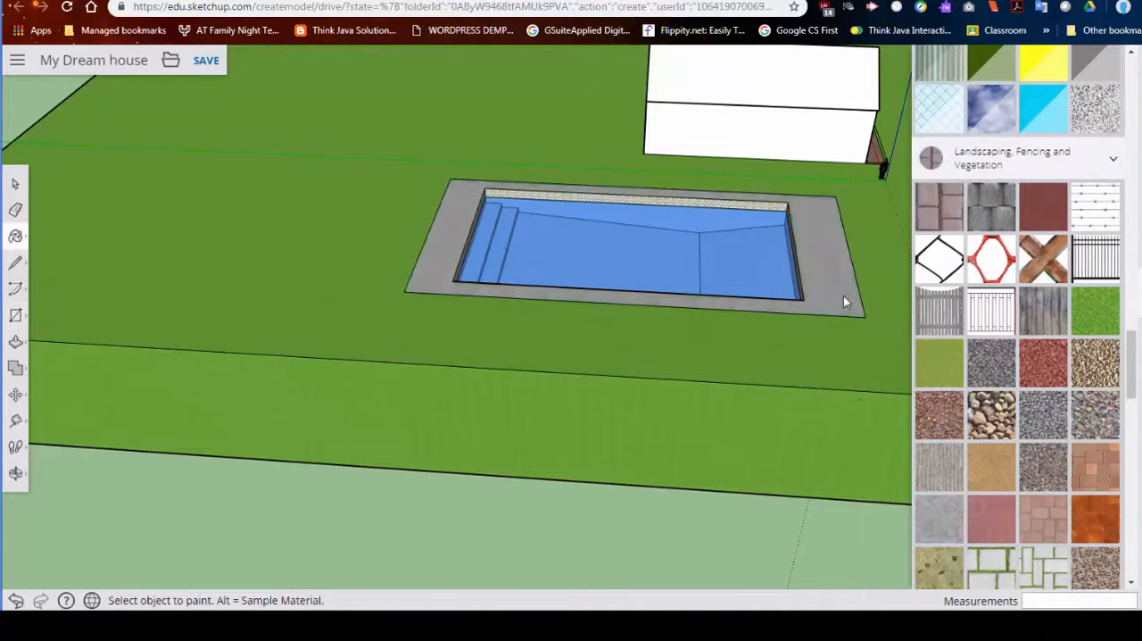
- Draw a walkway rectangle about 19' 6" by 18' from the pool deck's edge to the back wall of the house
mouse_move(842, 298)
middle_down()
mouse_move(655, 316)
mouse_move(363, 316)
mouse_move(604, 303)
mouse_move(837, 238)
middle_up()
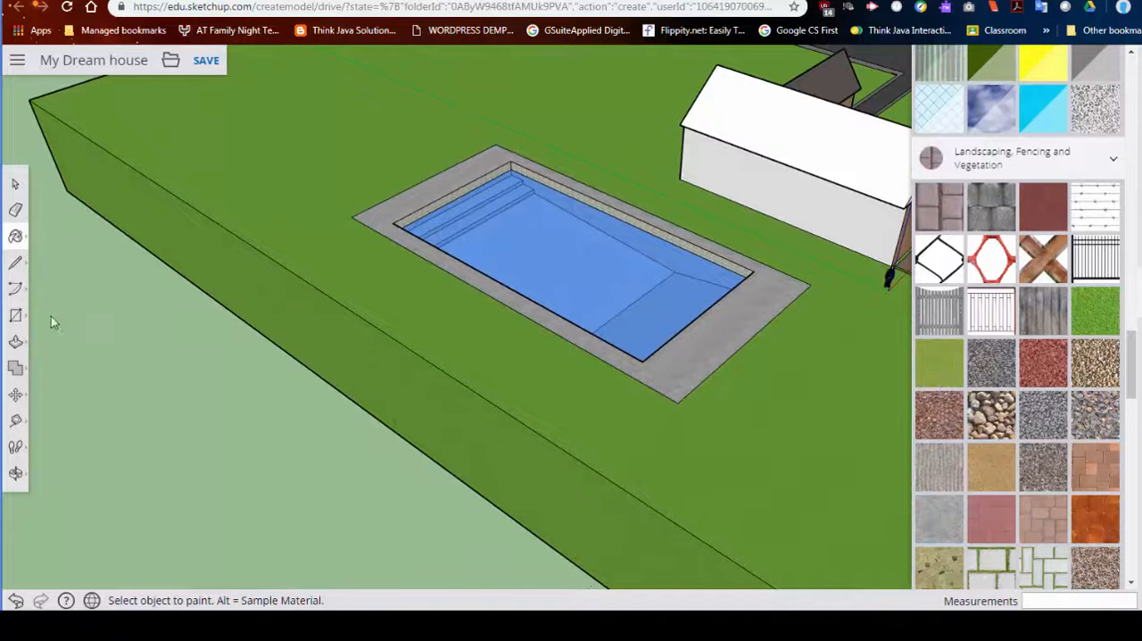
click(15, 319)
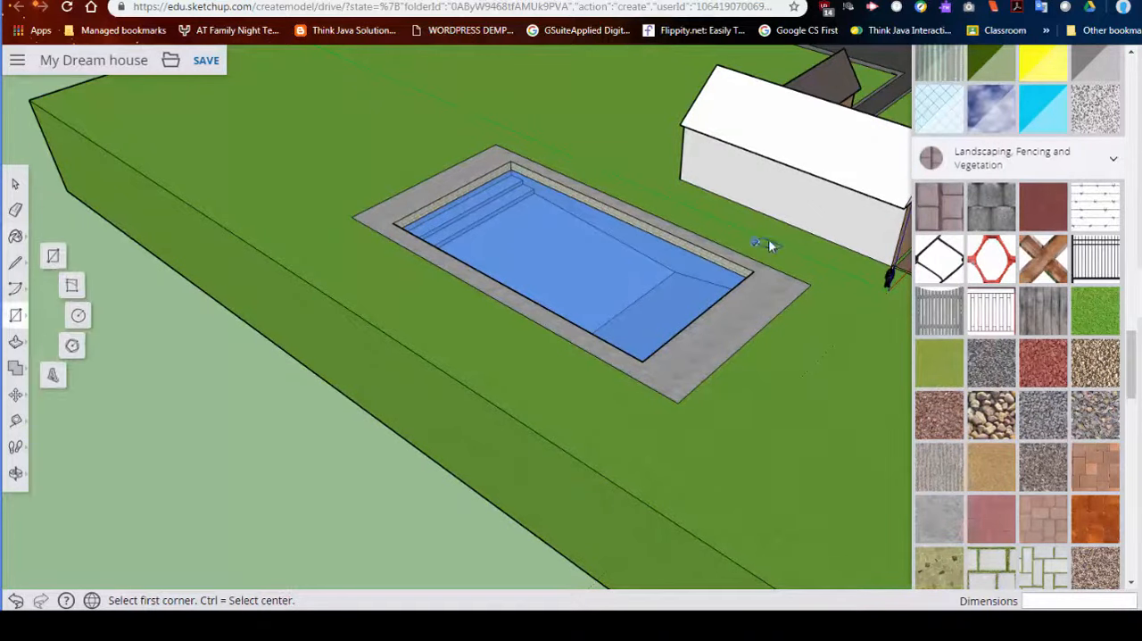
click(704, 238)
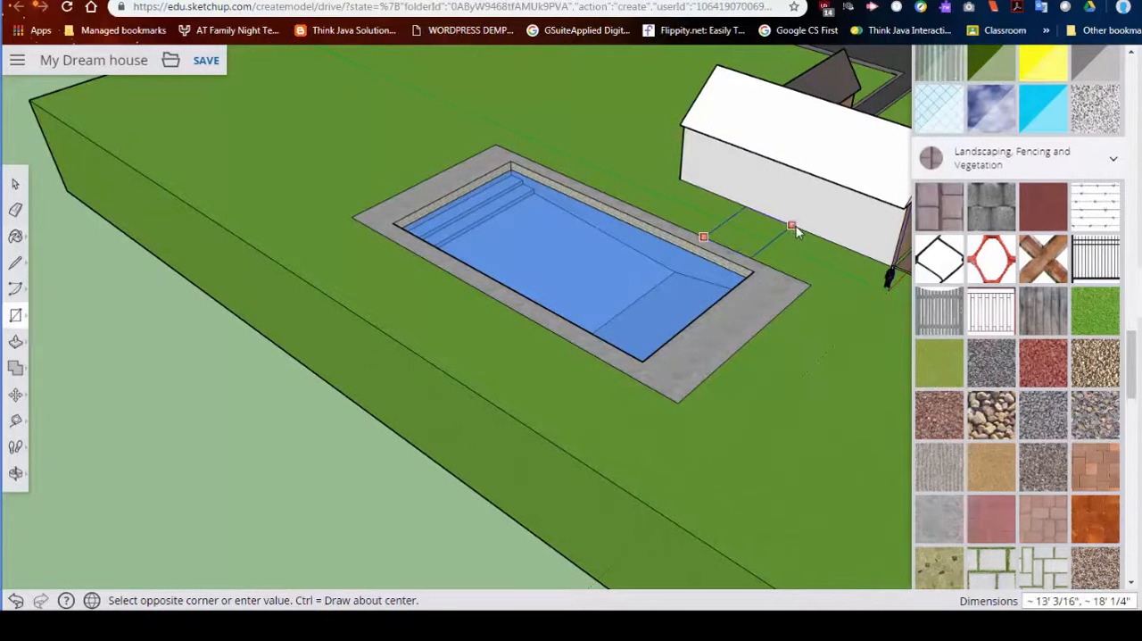
click(821, 239)
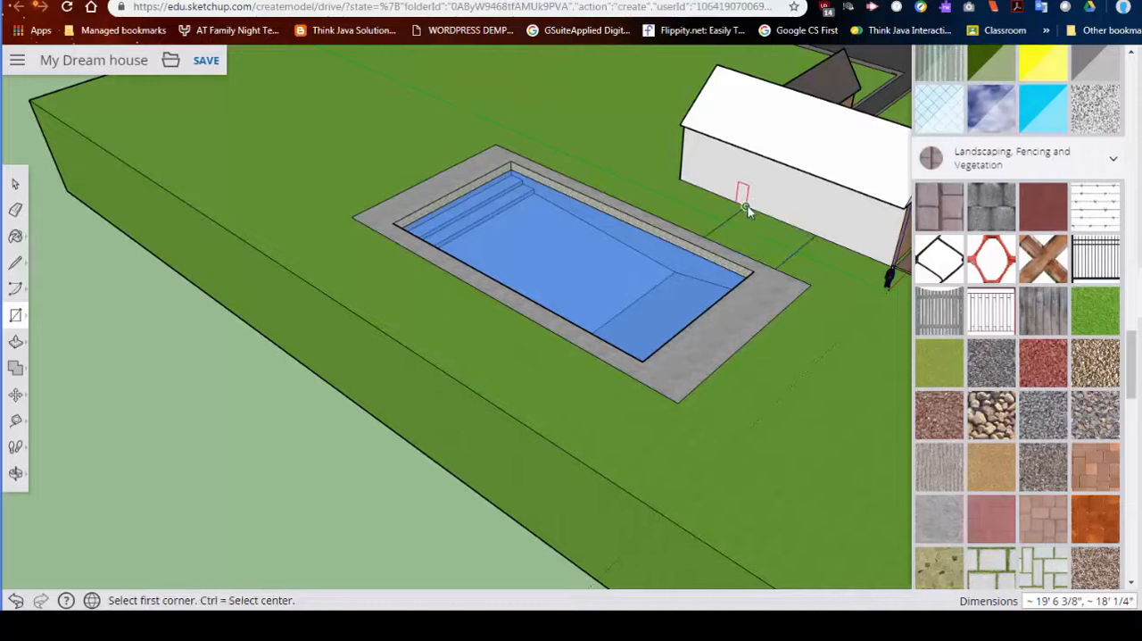
- Draw a rectangle about 19' 5" by 13' on the house wall above the walkway, with a 3' 6" high band along its base
click(746, 206)
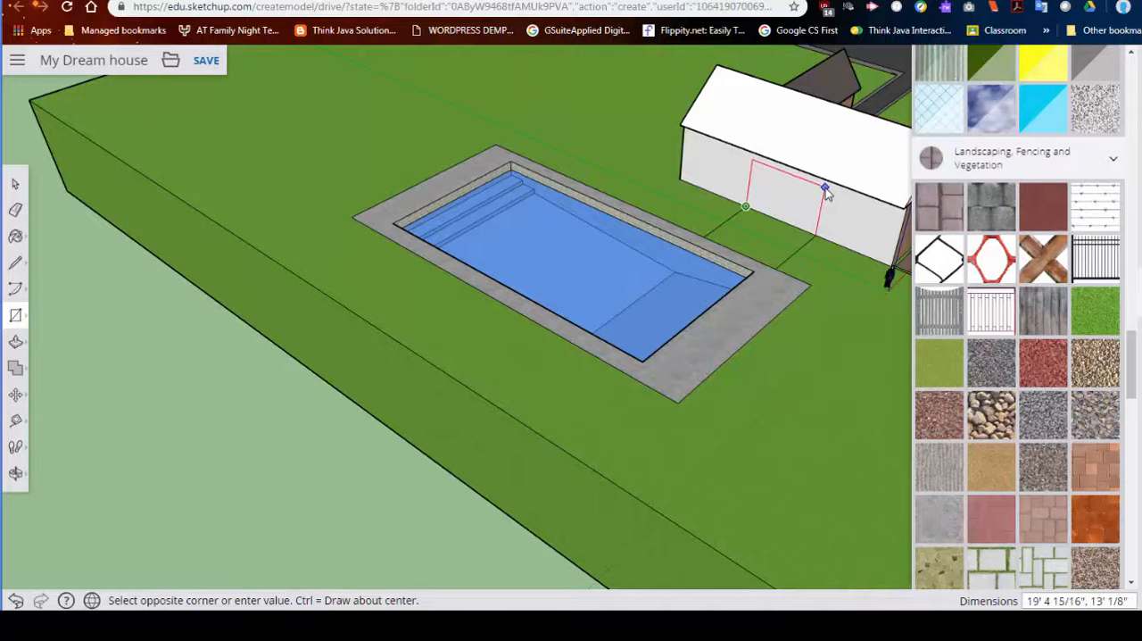
click(824, 189)
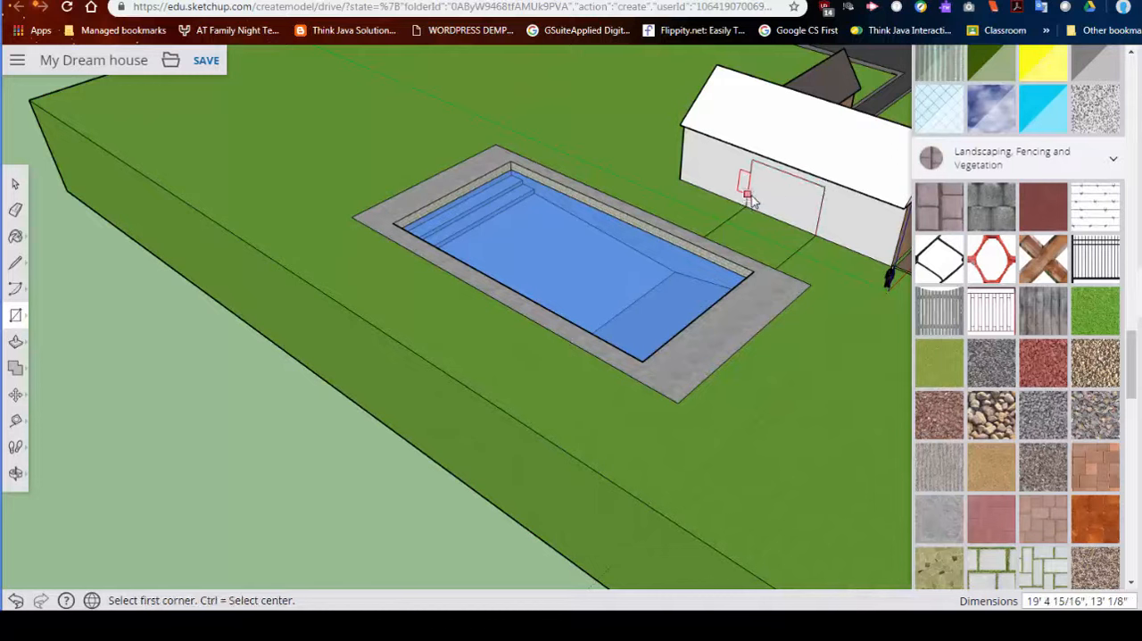
click(749, 195)
click(800, 228)
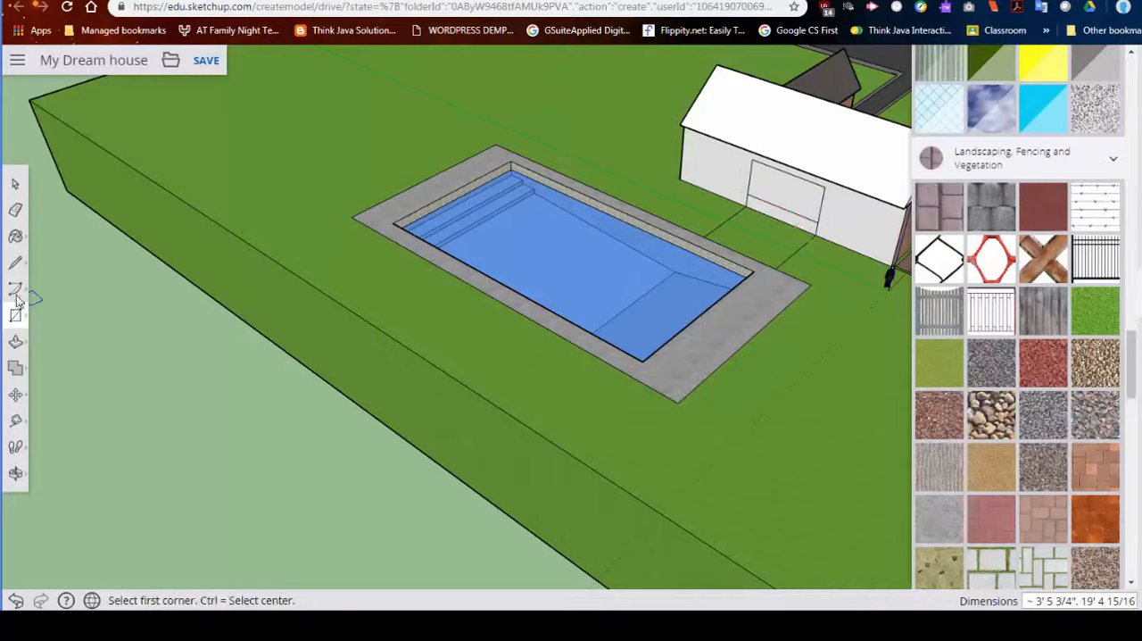
- Pull the low band on the house wall outward over the walkway to form a block for steps
click(17, 341)
click(785, 216)
click(763, 231)
- Divide the block's front face with a rectangle about 1' 9" by 19' 5" and pull its lower half out about 3' 2"
click(15, 316)
scroll(767, 227, up, 6)
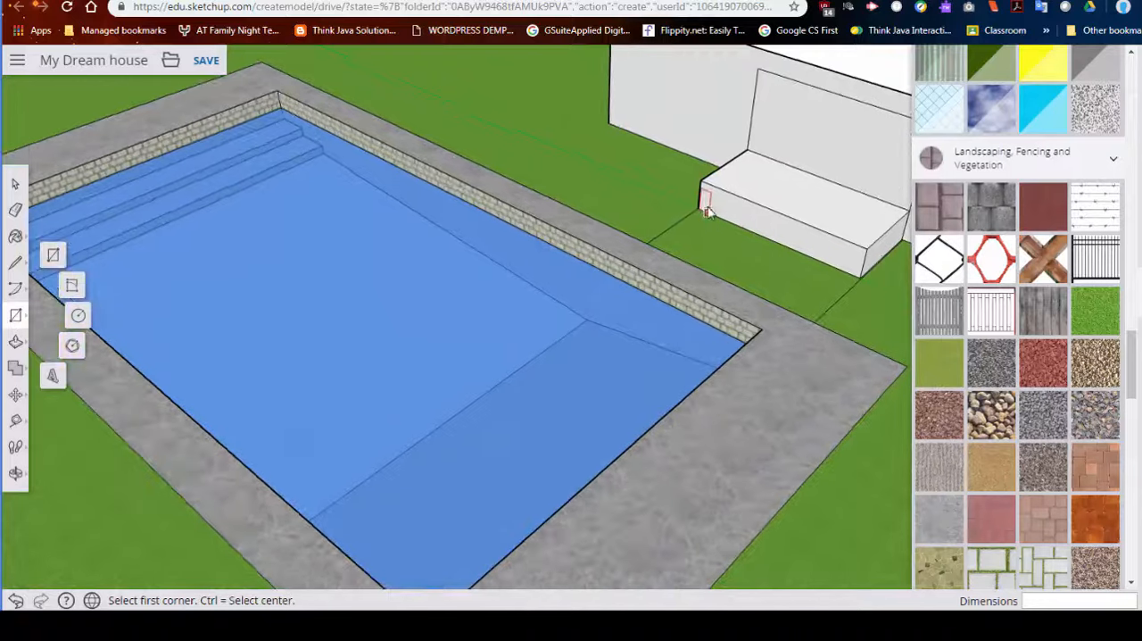
click(698, 195)
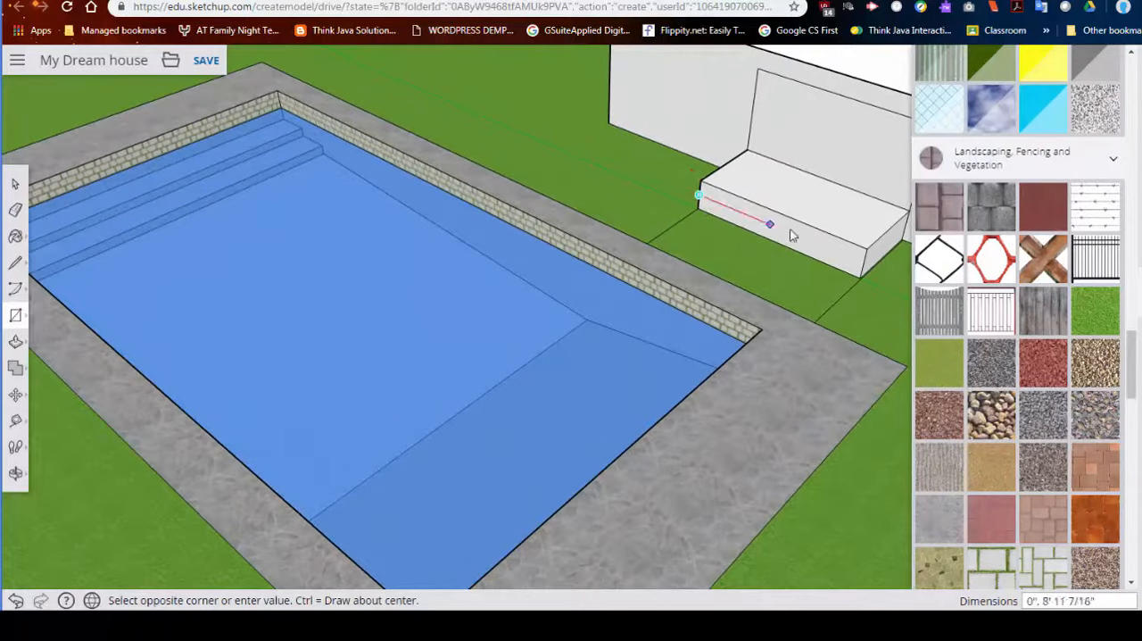
click(858, 279)
click(15, 340)
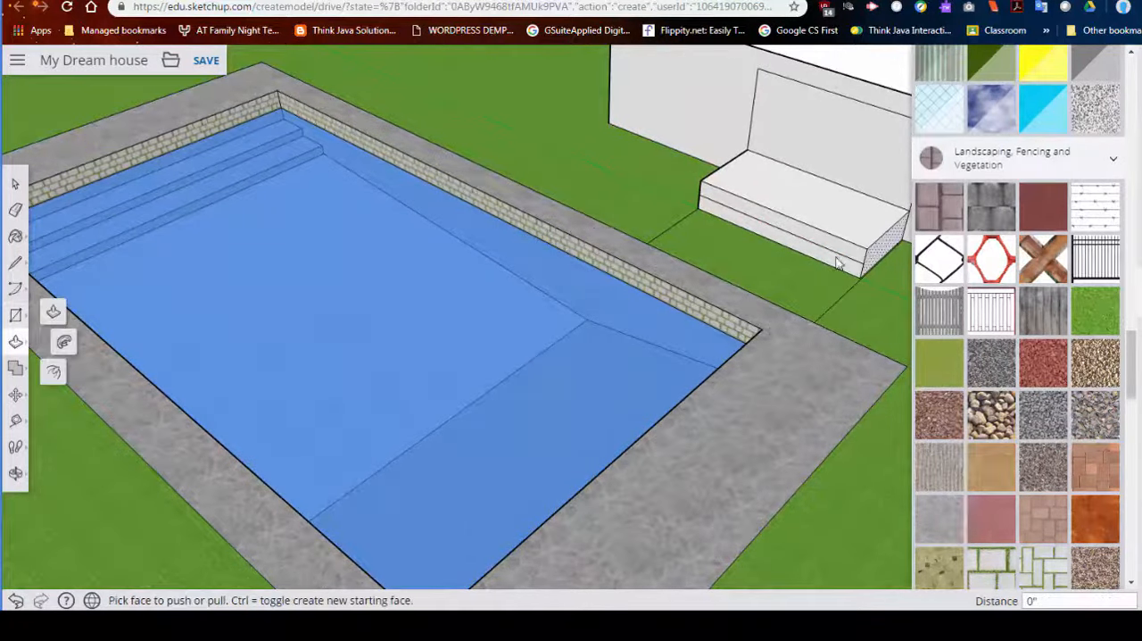
click(817, 272)
click(819, 223)
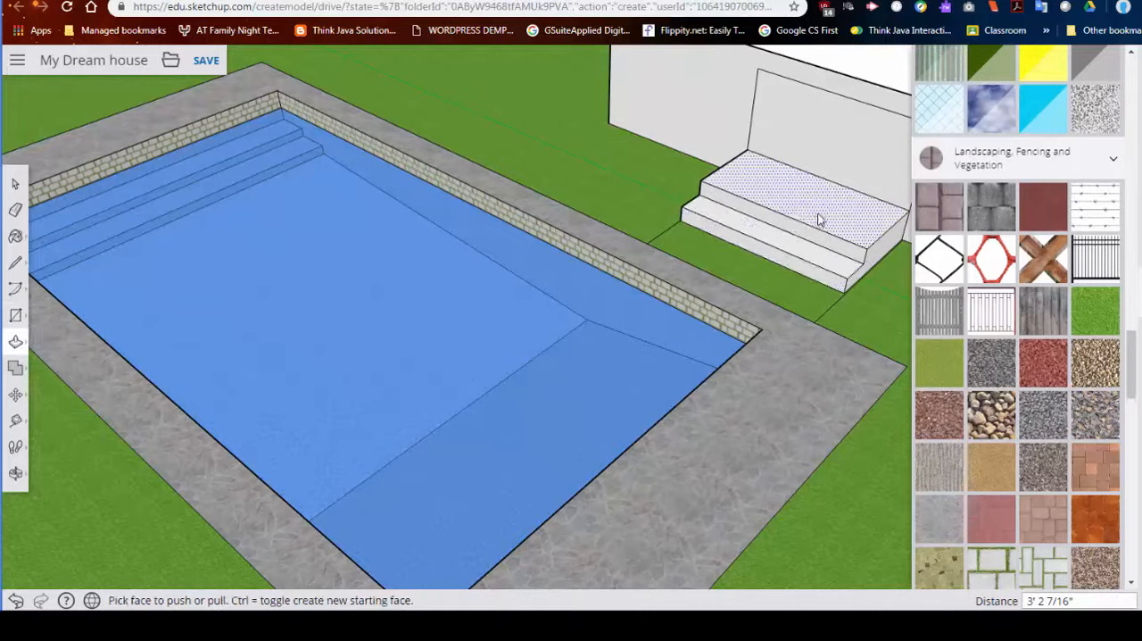
- Pull the wall panel above the steps outward about 7' 4" to form a back porch enclosure
scroll(821, 217, down, 3)
click(829, 209)
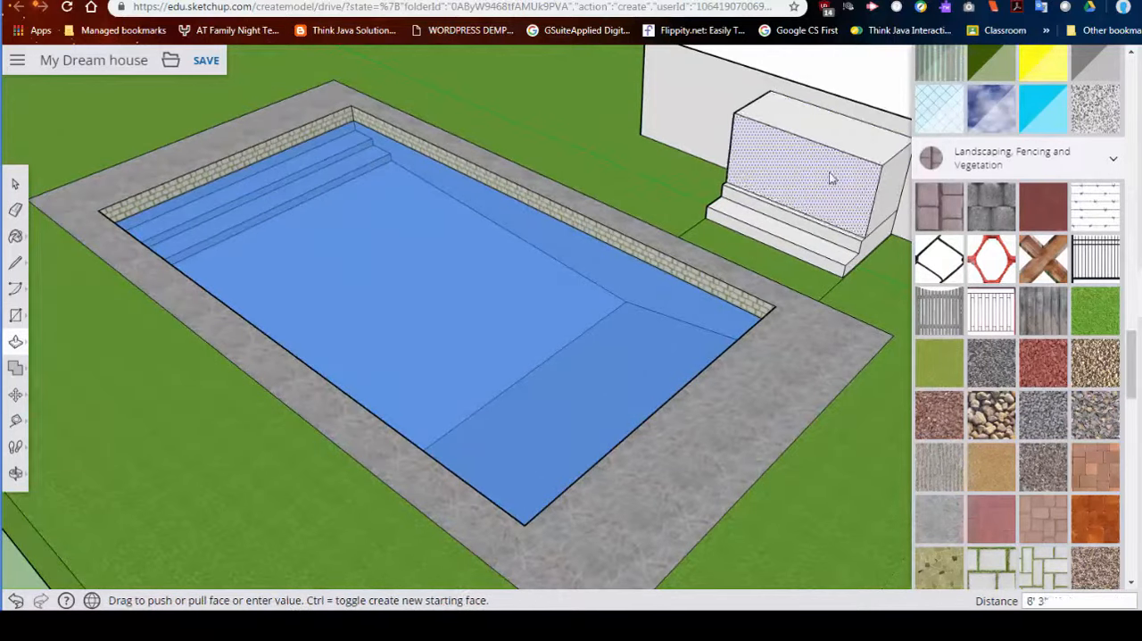
click(846, 179)
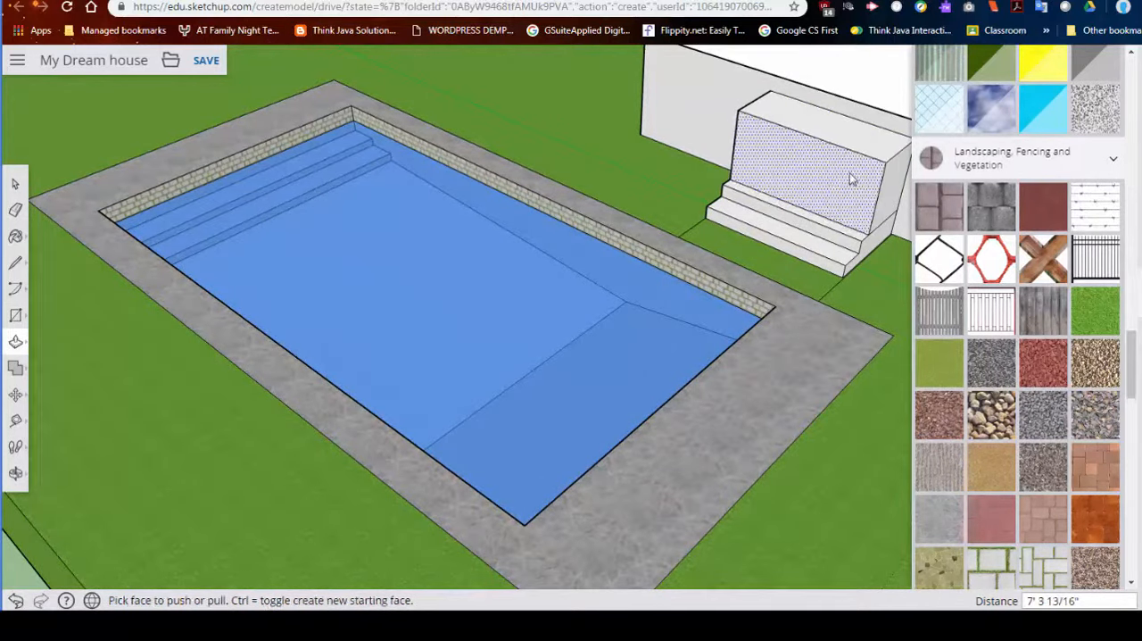
- Offset the porch enclosure's front face inward about 5" and add a similar inset border on the adjacent side face
middle_drag(857, 174, 785, 116)
click(16, 342)
click(97, 342)
click(691, 180)
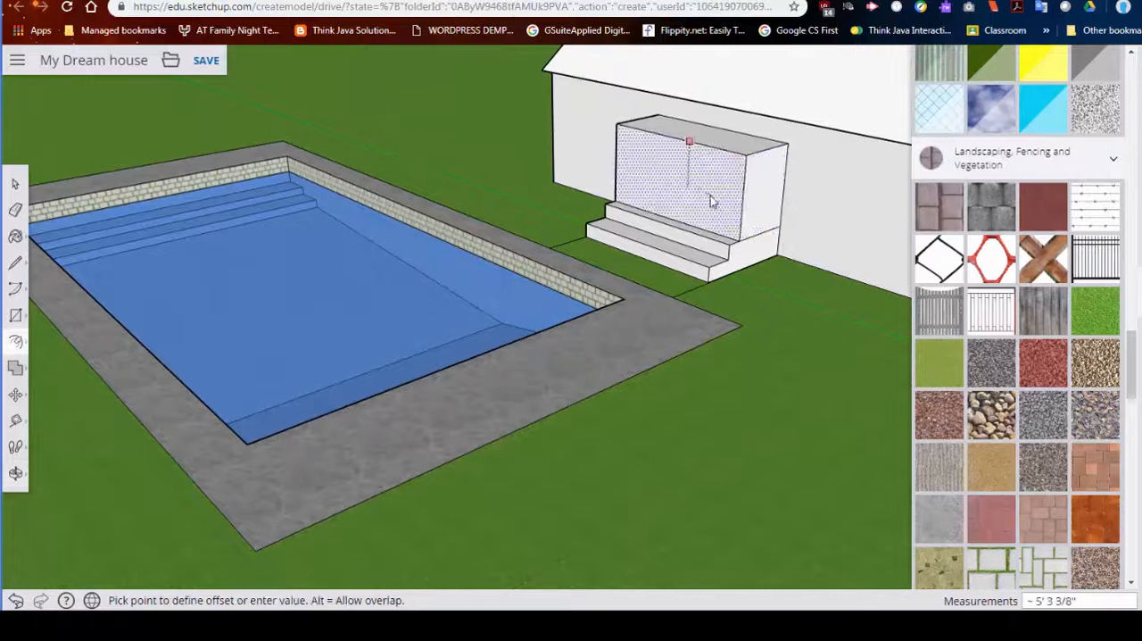
click(660, 145)
click(758, 180)
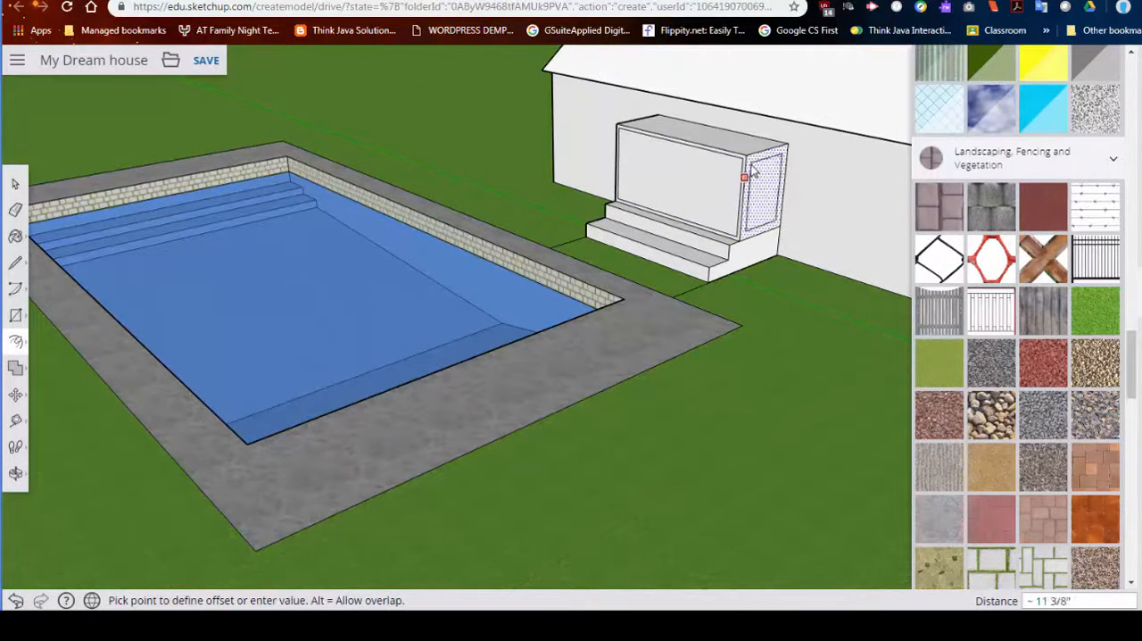
click(750, 172)
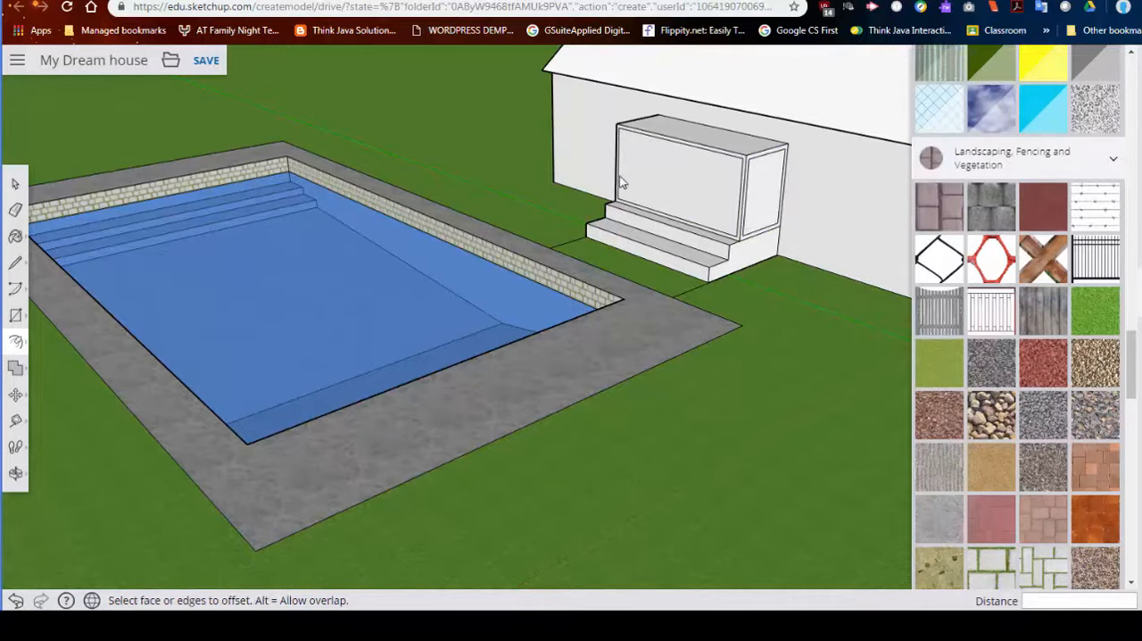
- Try to offset an inset border on the porch enclosure's opposite side face and undo it
middle_drag(555, 192, 732, 189)
middle_drag(598, 175, 698, 129)
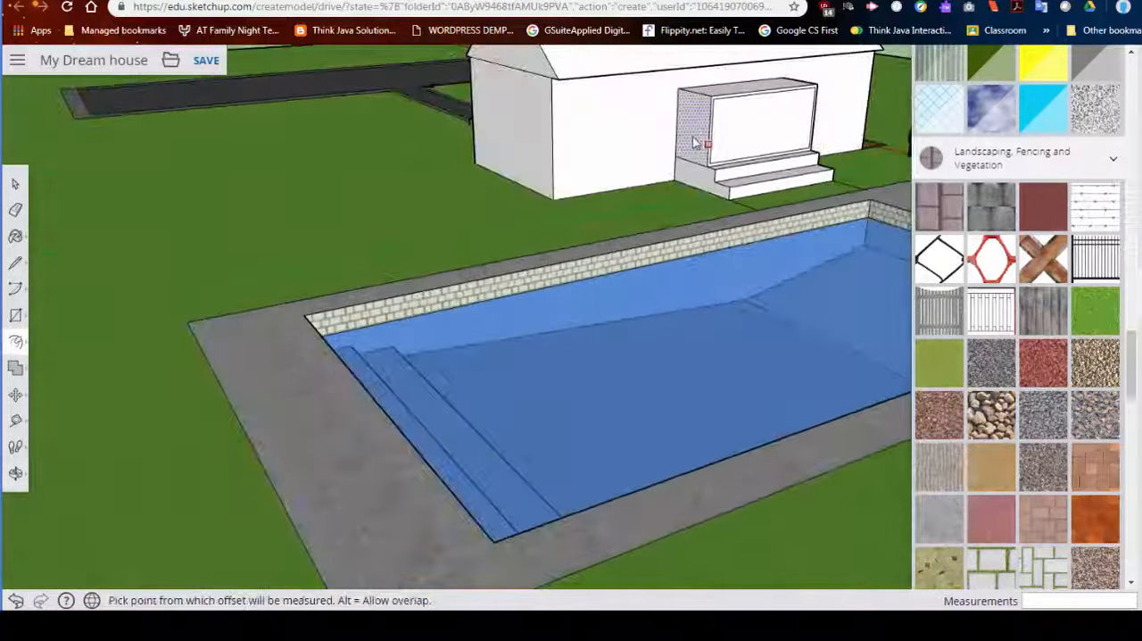
click(696, 130)
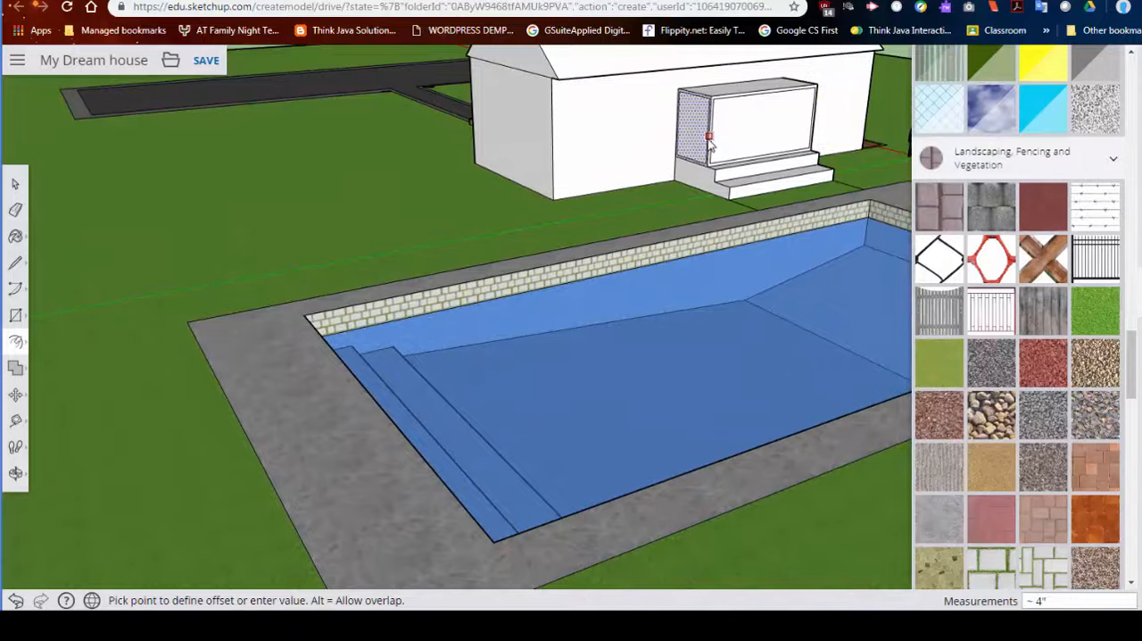
click(705, 145)
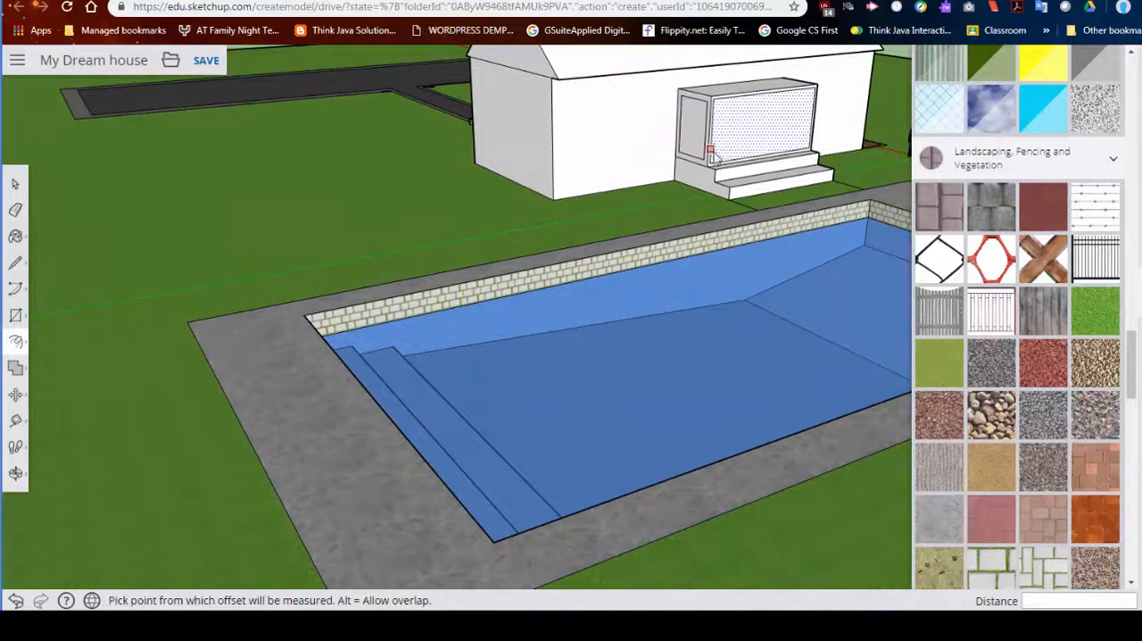
key(ctrl+z)
- Offset the opposite side face's edges inward again, leaving a small narrow rectangle at its centre
scroll(689, 154, up, 3)
click(710, 101)
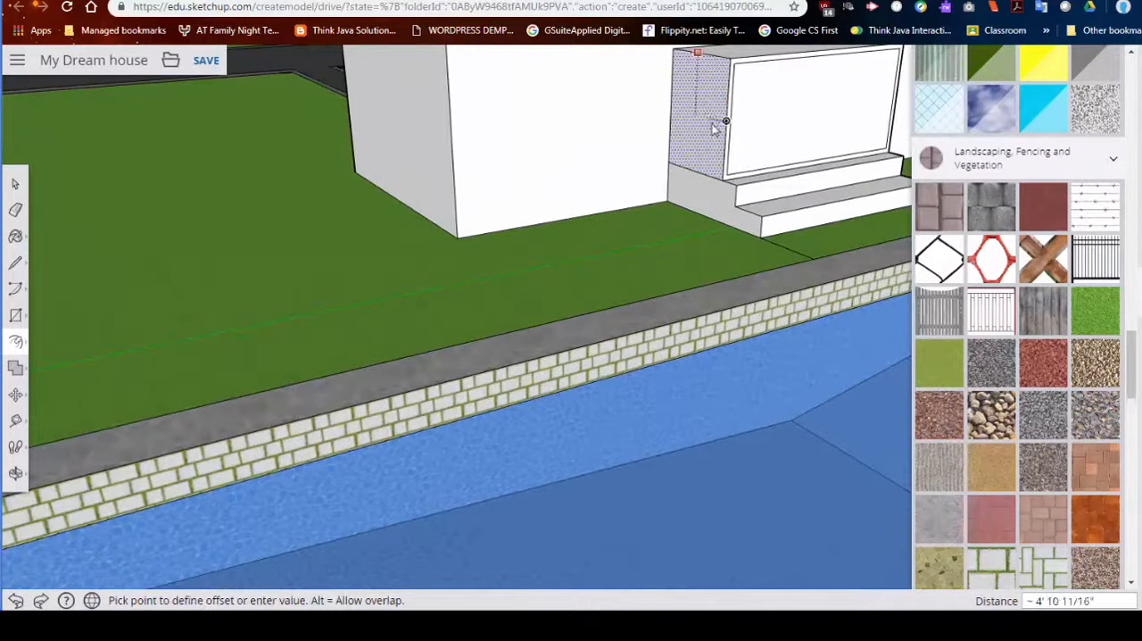
click(690, 94)
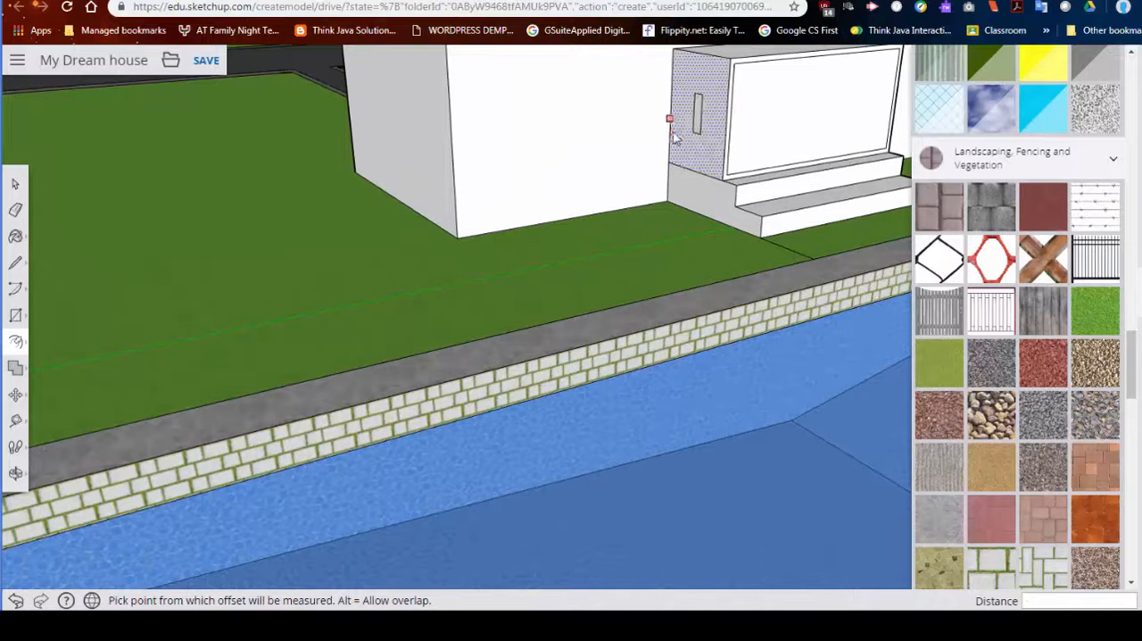
- Paint the porch enclosure's front panel and its plain side face with the first reflective material from Glass and Mirrors
click(723, 127)
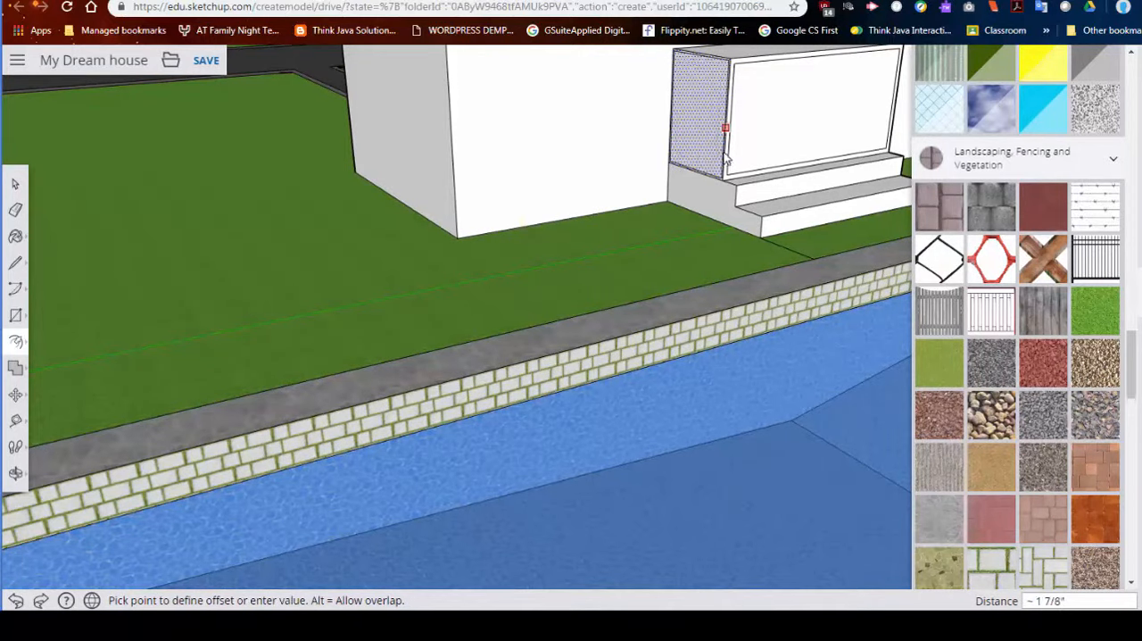
key(Escape)
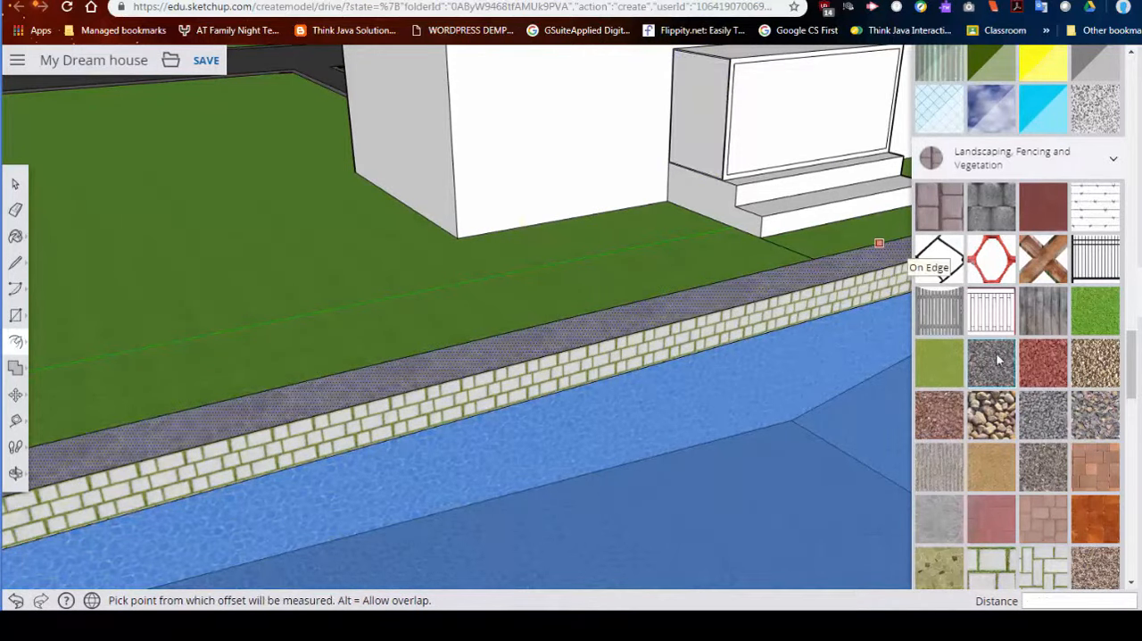
scroll(1022, 348, up, 3)
scroll(1022, 348, up, 1)
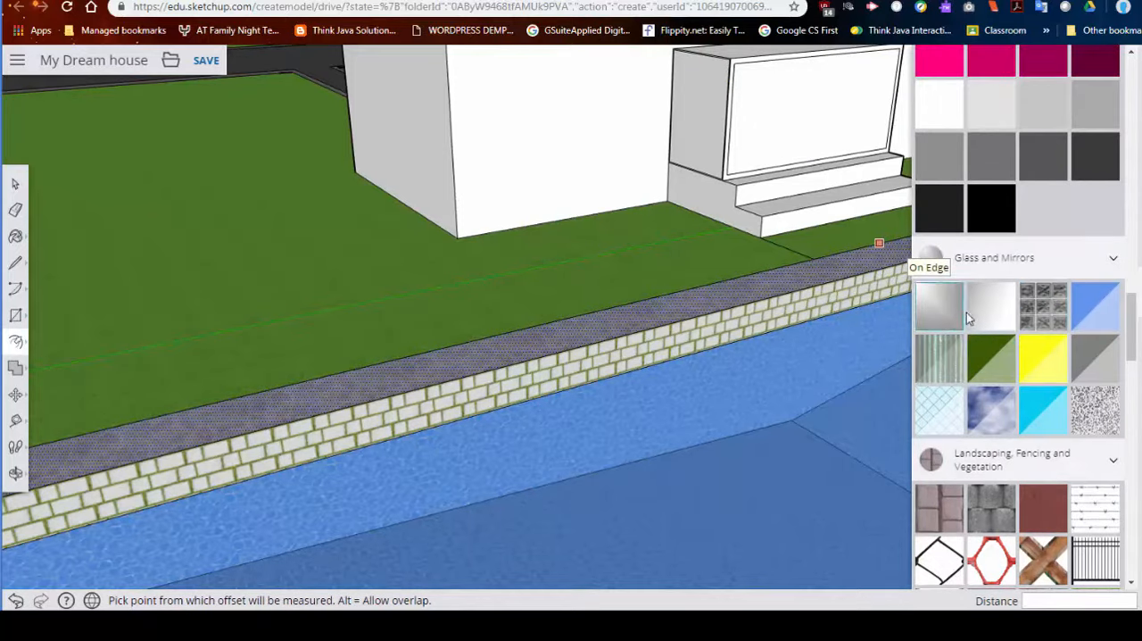
click(940, 315)
click(708, 116)
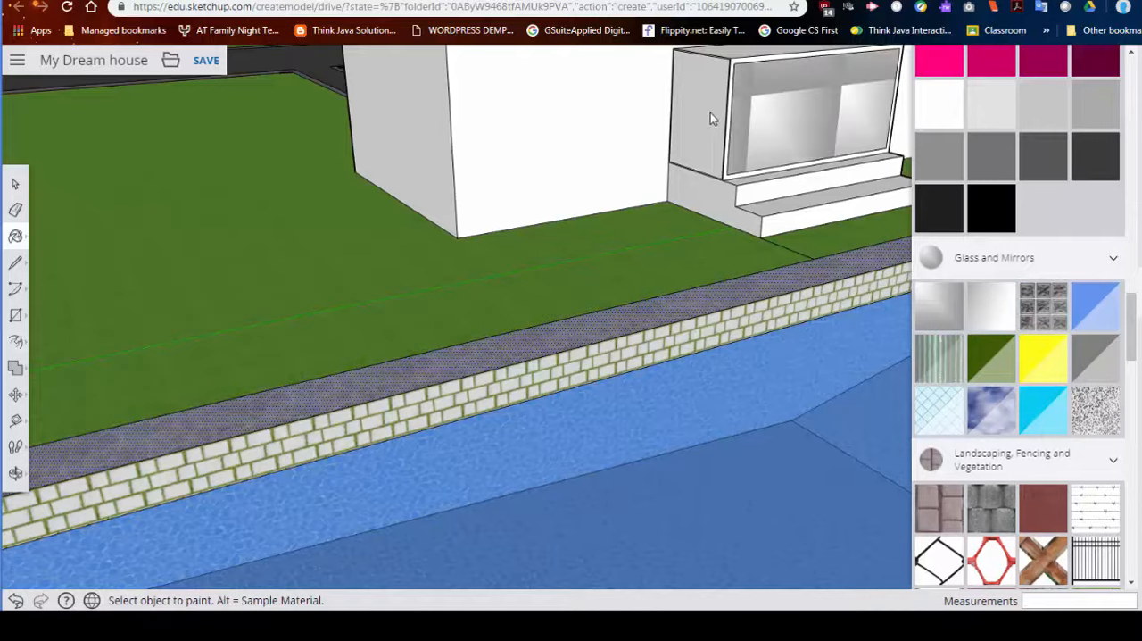
middle_drag(710, 112, 472, 148)
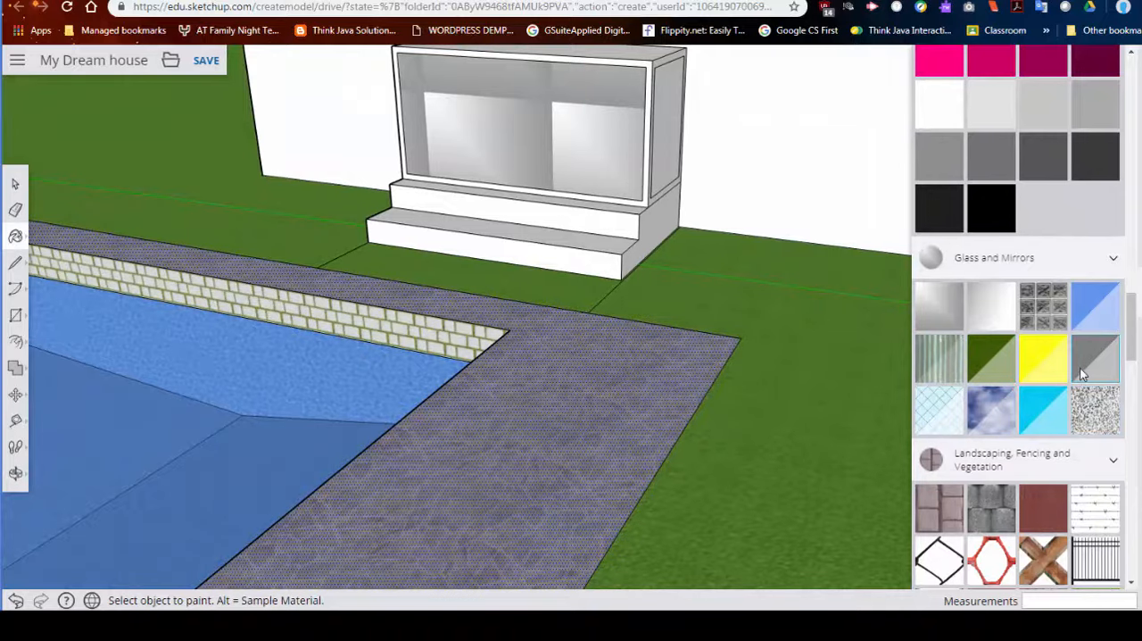
- Paint the porch enclosure's front panel and the inset panel on its adjacent side face with light grey Color M02
scroll(1080, 368, down, 4)
scroll(1080, 369, down, 6)
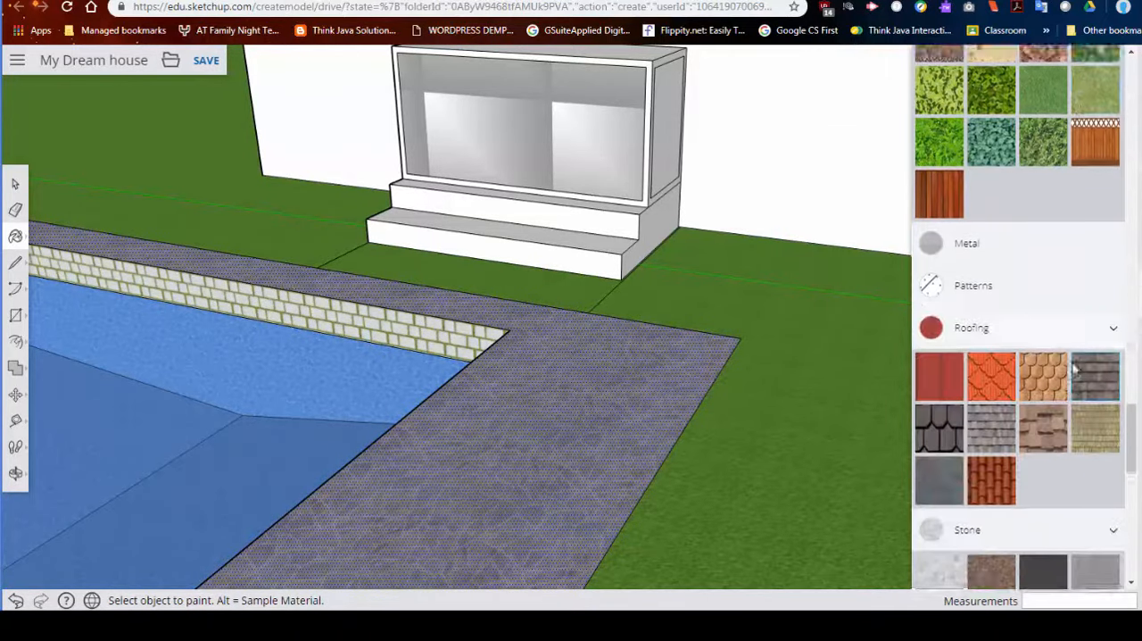
scroll(999, 437, down, 9)
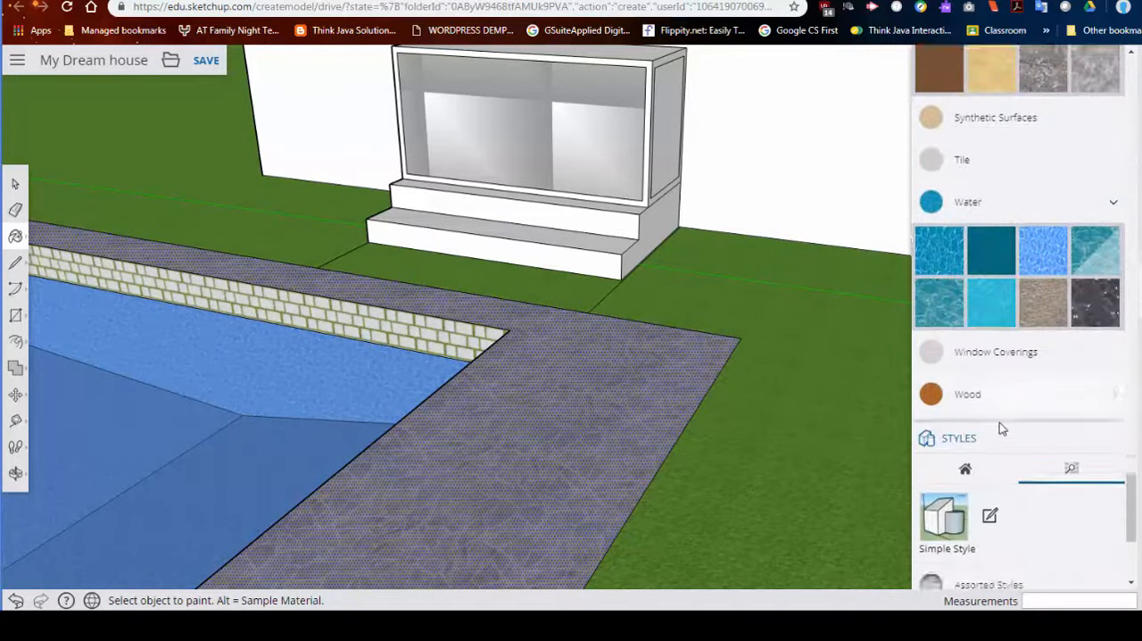
scroll(999, 422, up, 4)
scroll(1001, 426, up, 12)
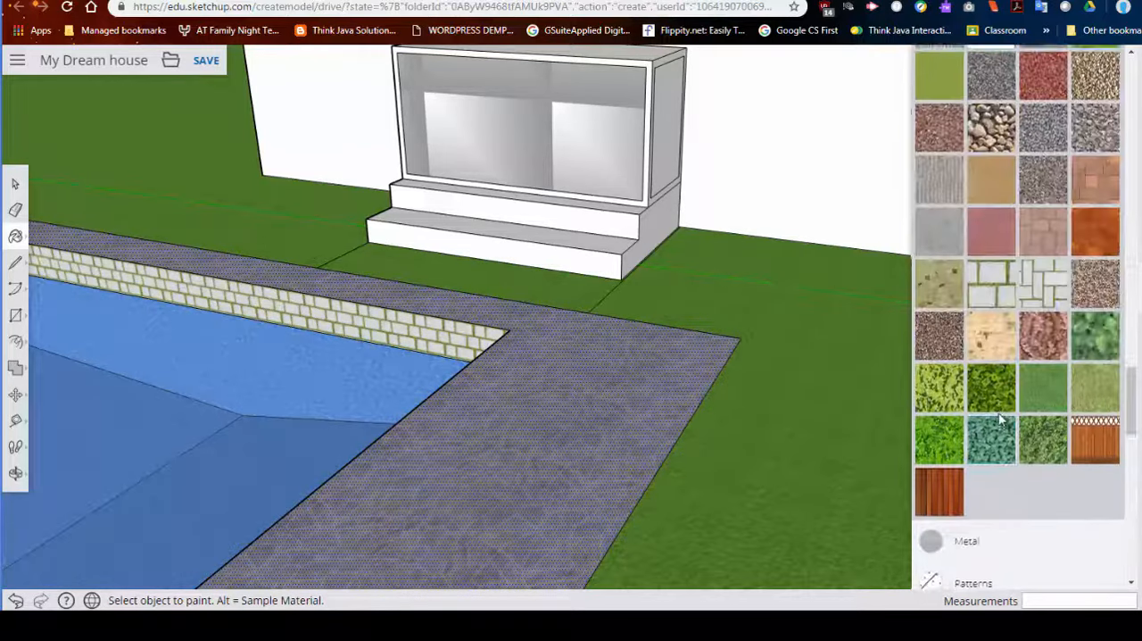
scroll(1022, 403, up, 3)
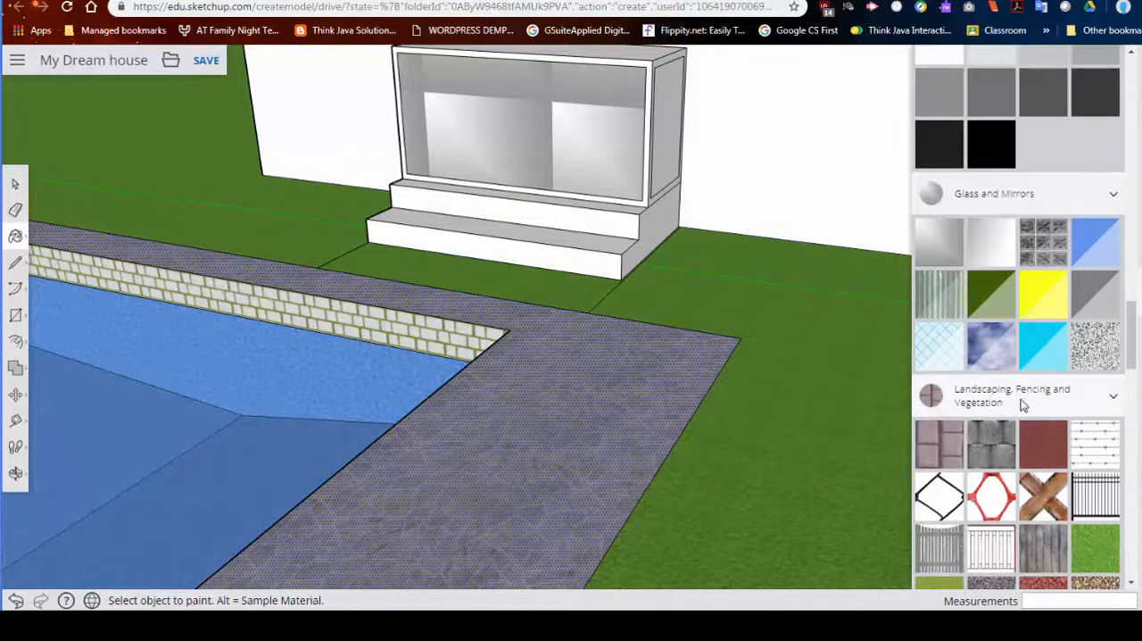
scroll(1023, 404, up, 10)
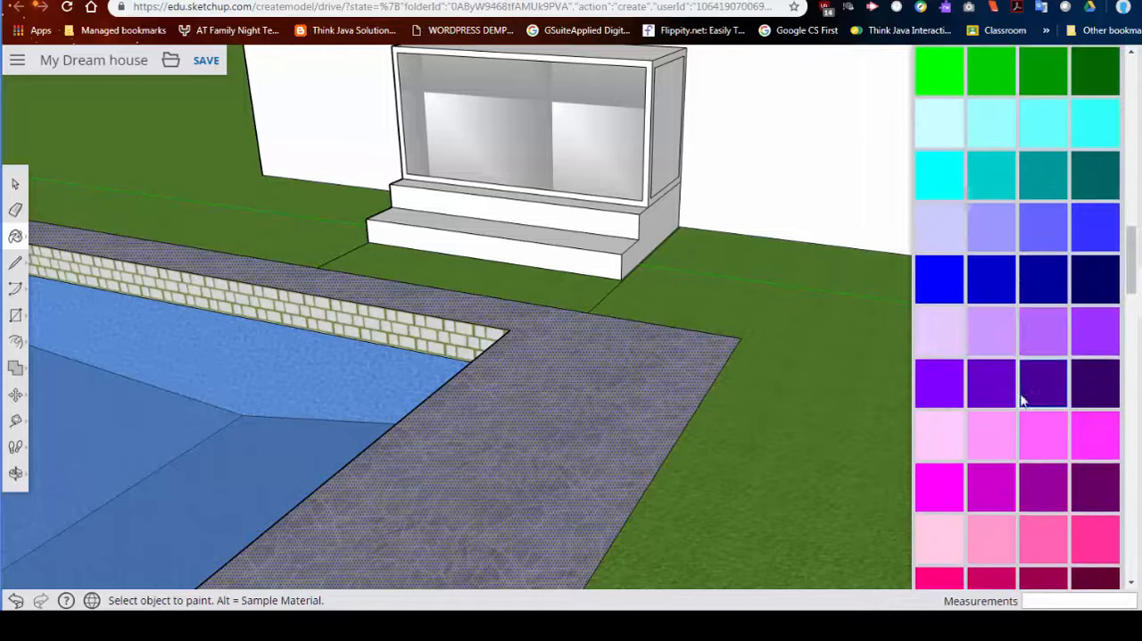
scroll(1022, 402, down, 6)
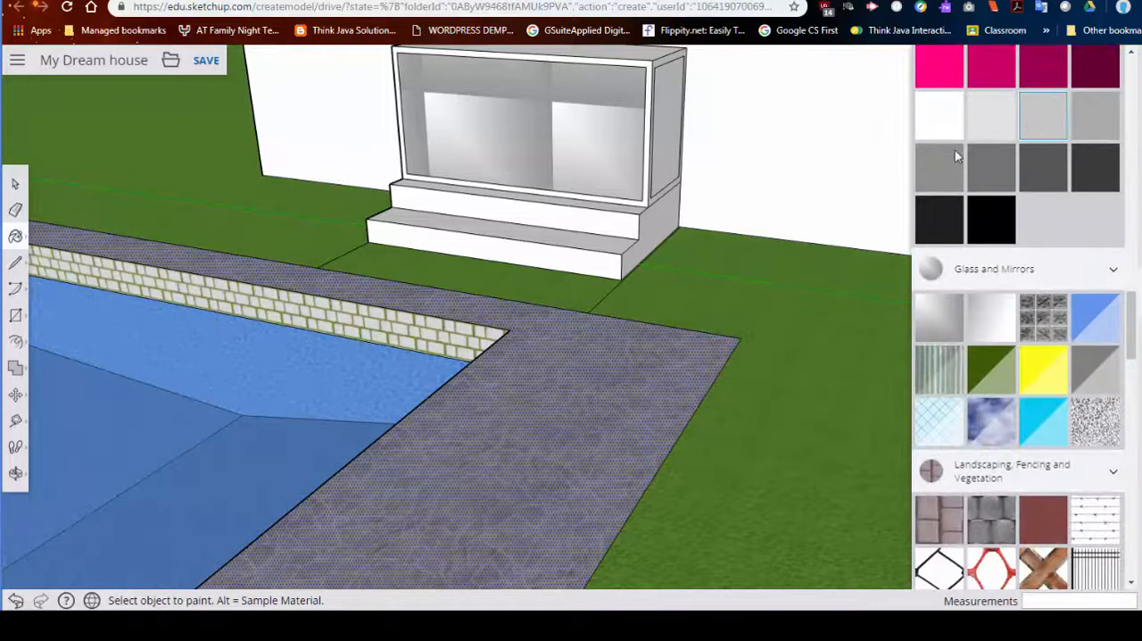
click(559, 164)
click(666, 140)
mouse_move(665, 140)
middle_down()
mouse_move(645, 242)
mouse_move(654, 266)
middle_up()
scroll(997, 178, up, 15)
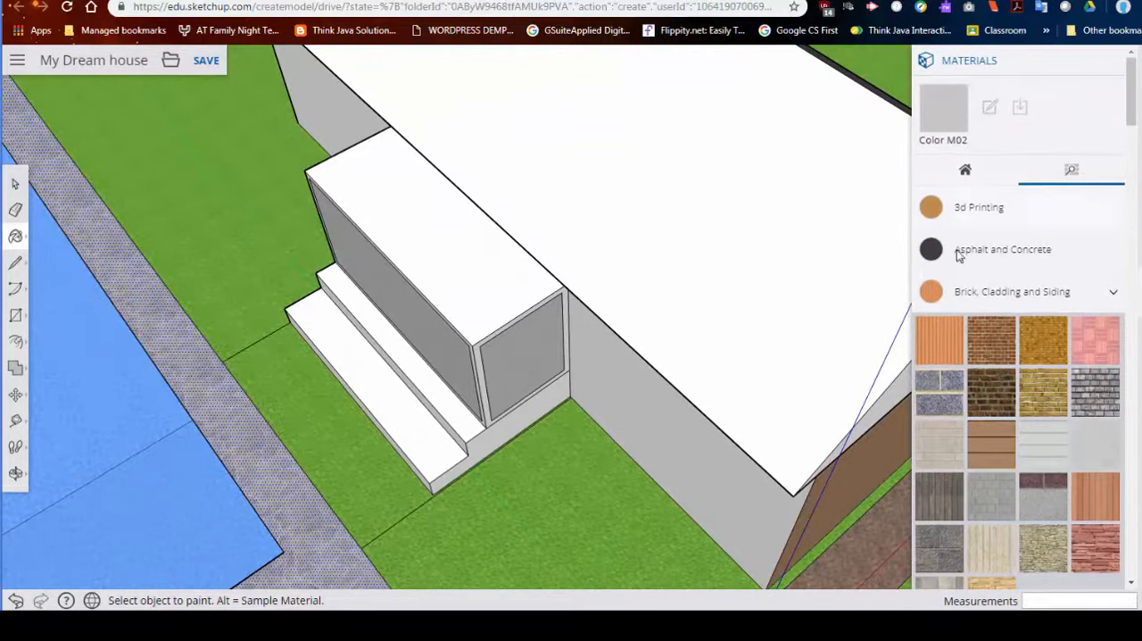
- Try to draw an upright triangular face with lines from the porch enclosure's top front corner, and undo it
middle_drag(427, 379, 600, 286)
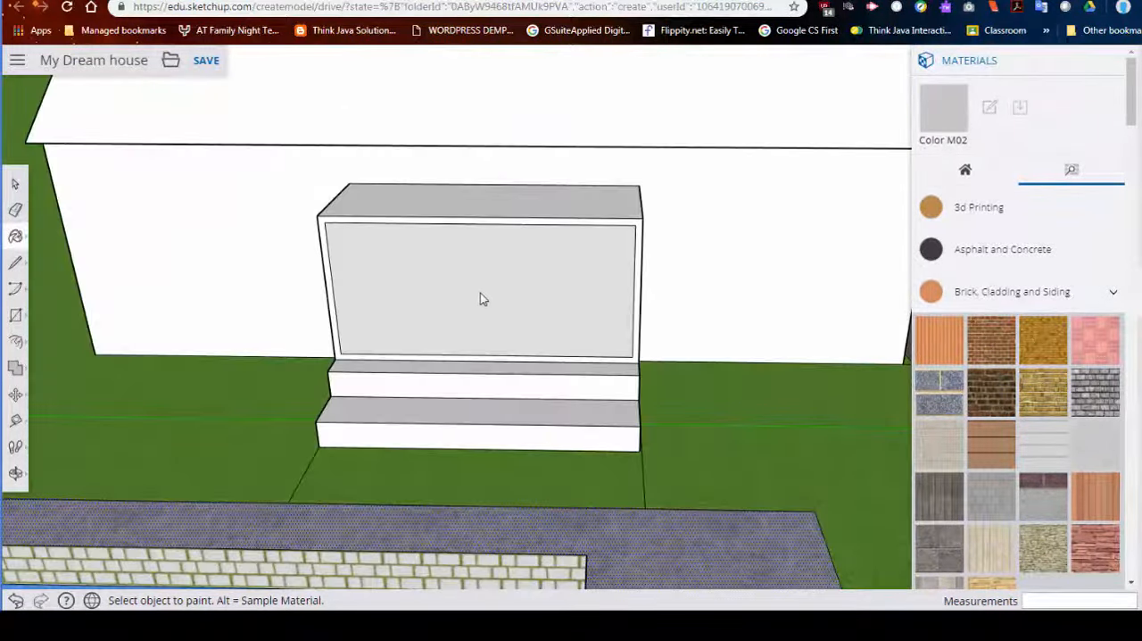
middle_drag(447, 268, 350, 206)
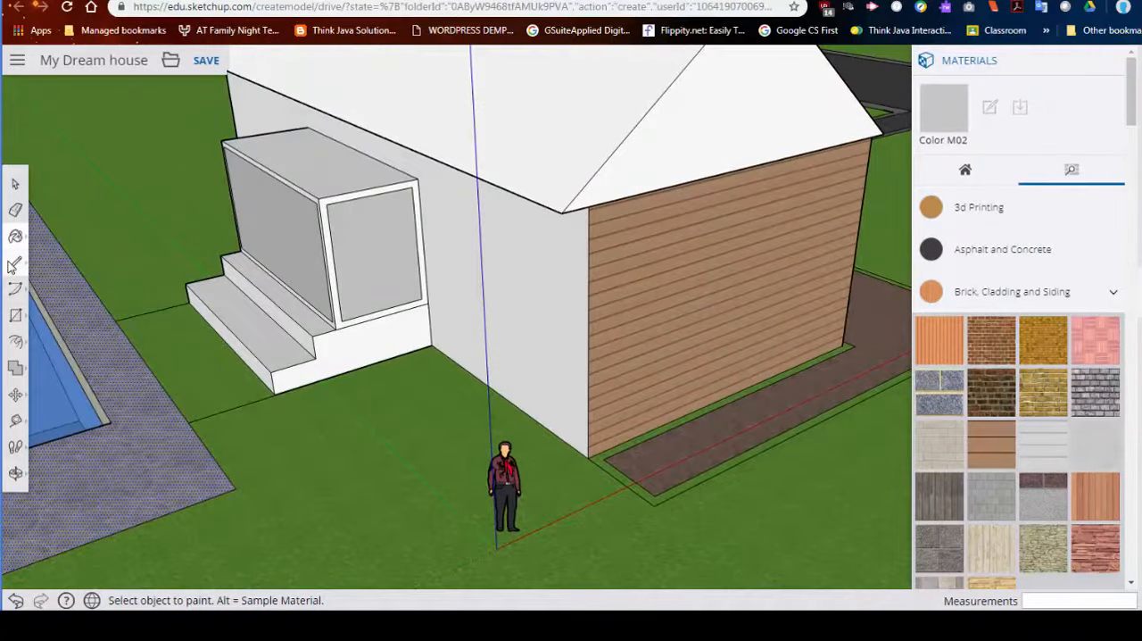
click(15, 262)
click(319, 200)
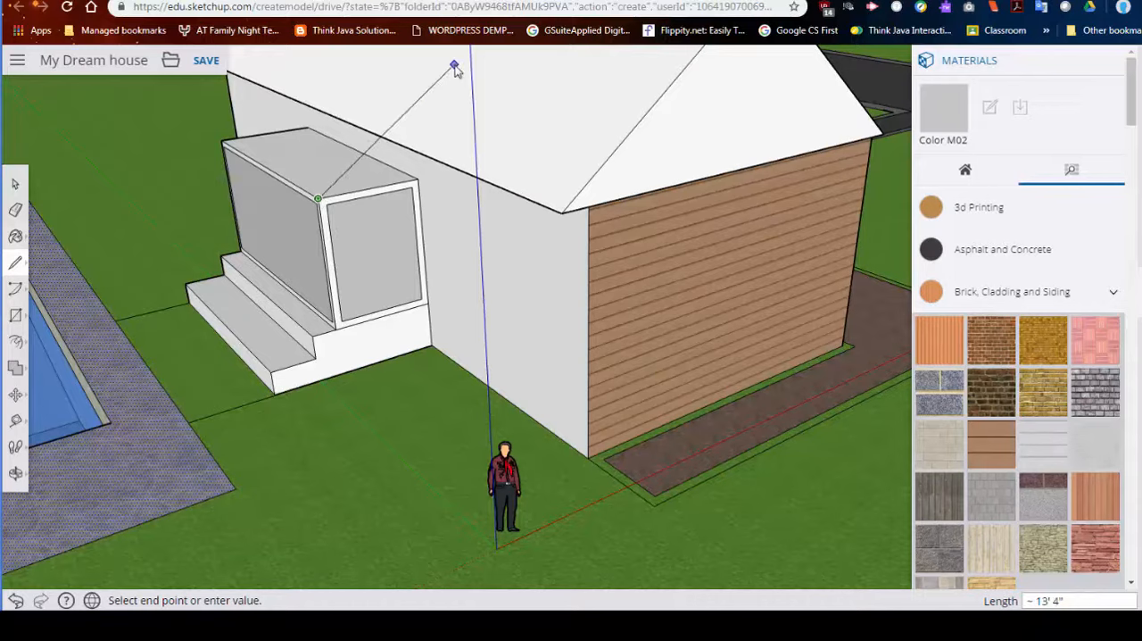
middle_drag(459, 69, 339, 173)
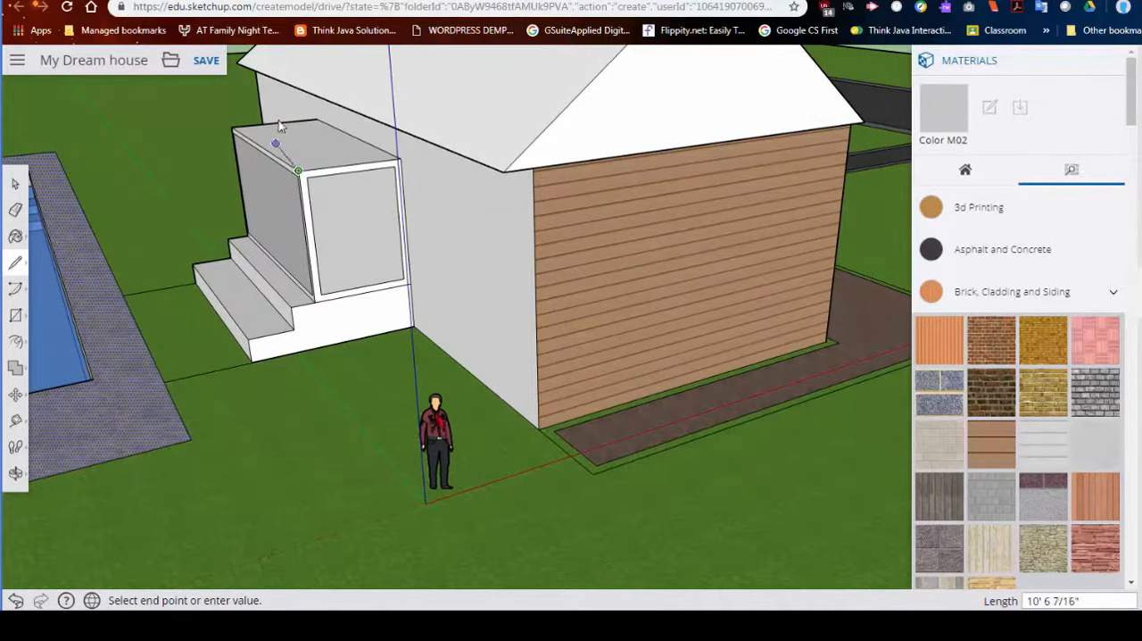
click(284, 64)
click(437, 55)
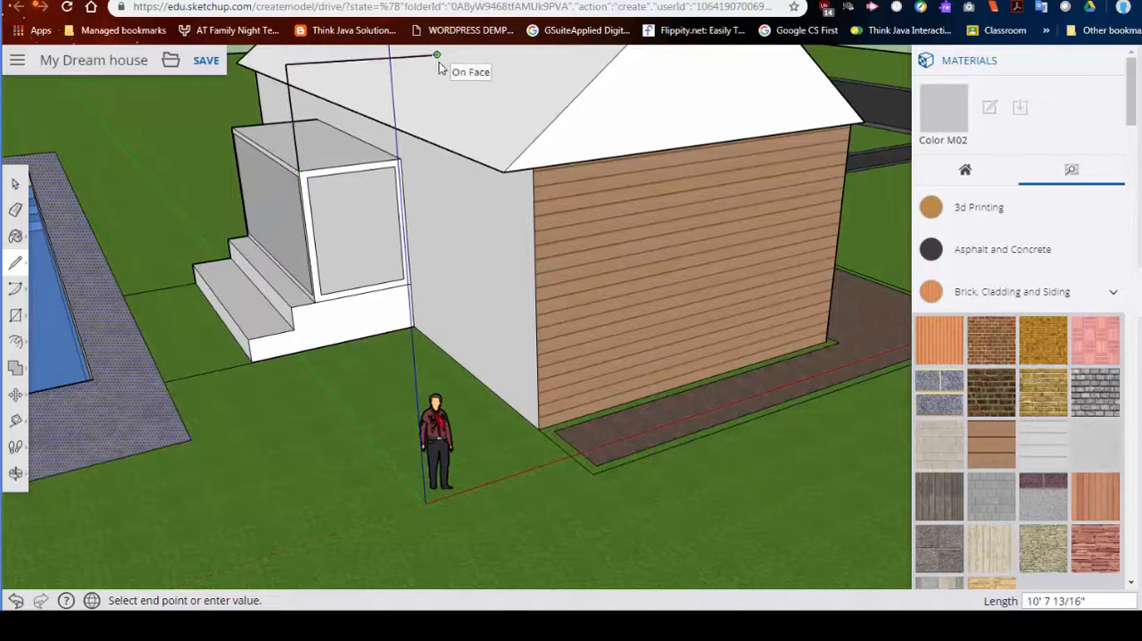
click(298, 170)
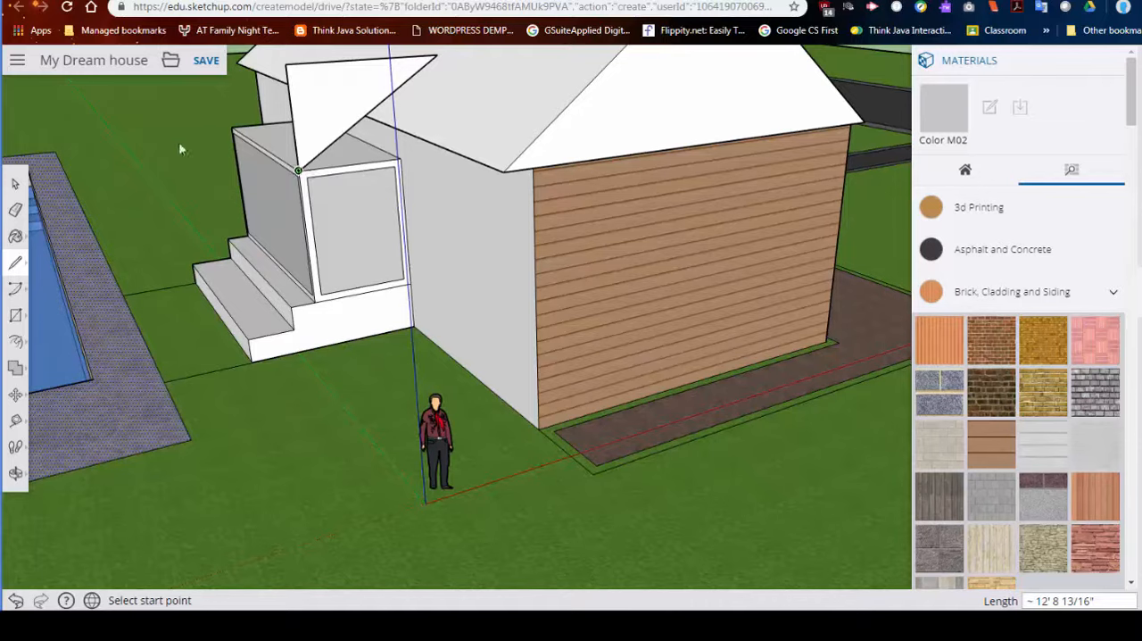
click(300, 172)
click(401, 161)
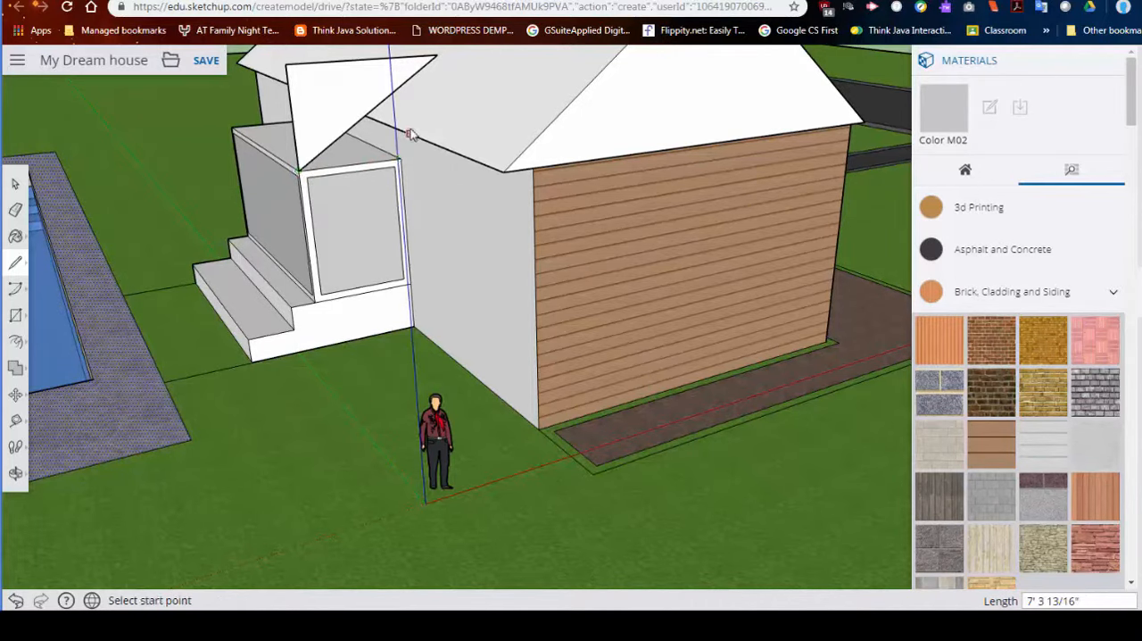
middle_drag(395, 146, 380, 70)
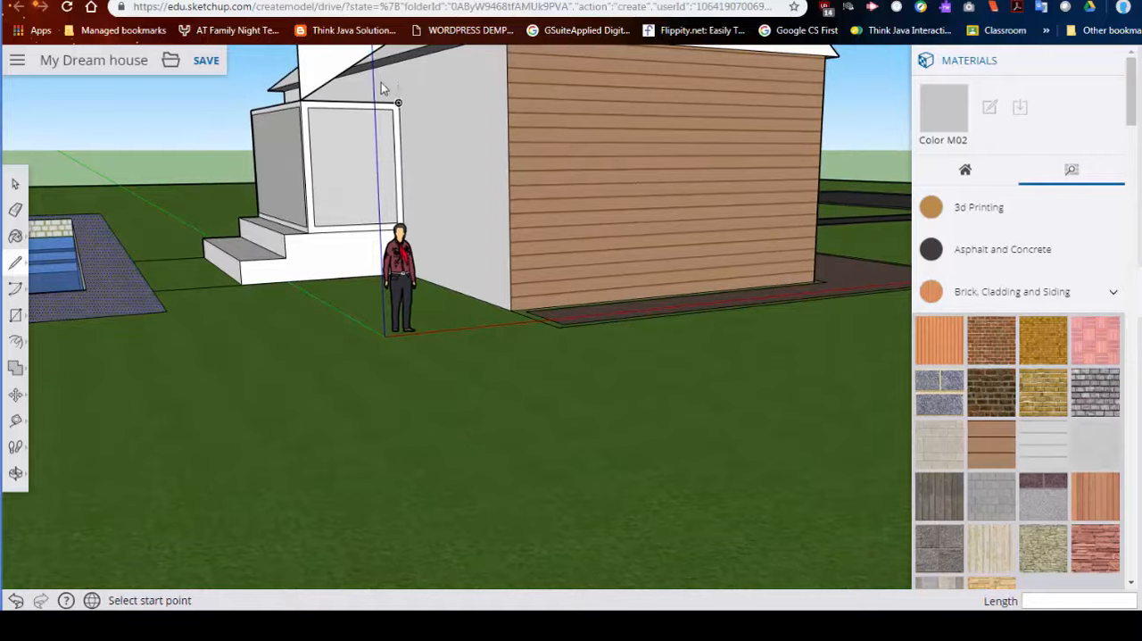
key(ctrl+z)
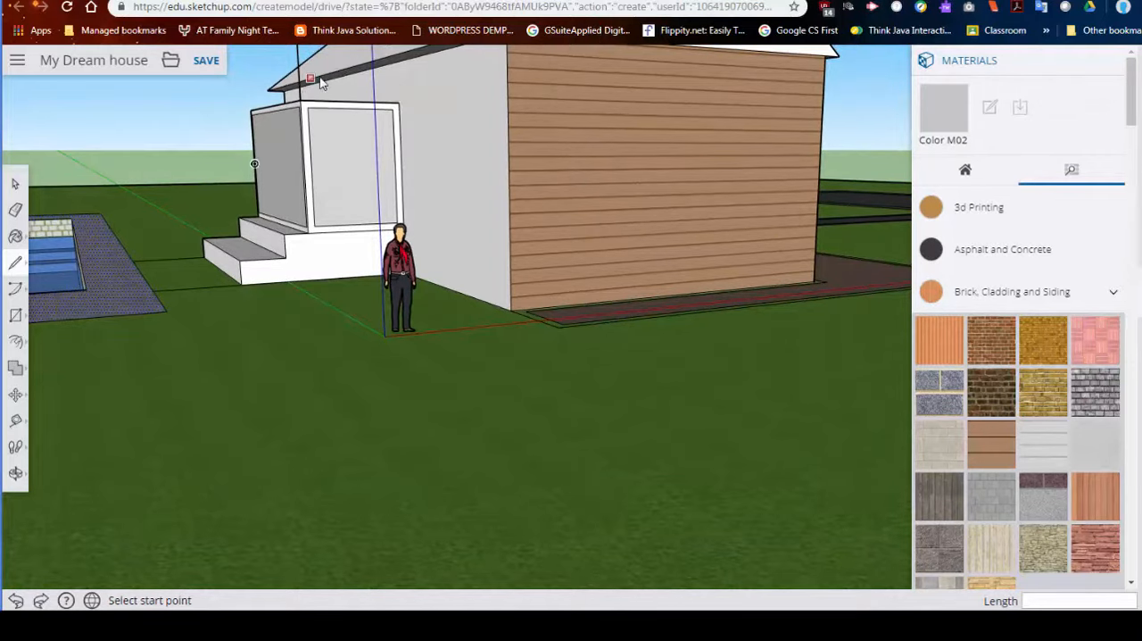
- Try to draw an upright rectangle about 15' 7" by 6' 6" from the porch enclosure's other top front corner, and undo it
middle_drag(315, 86, 362, 170)
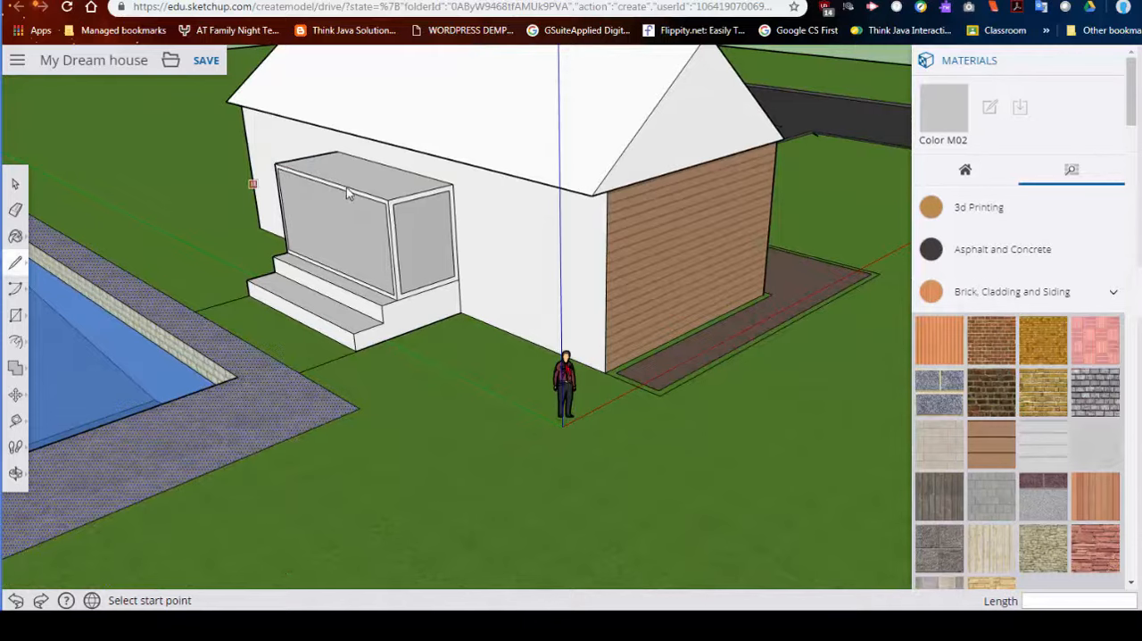
middle_drag(354, 186, 374, 290)
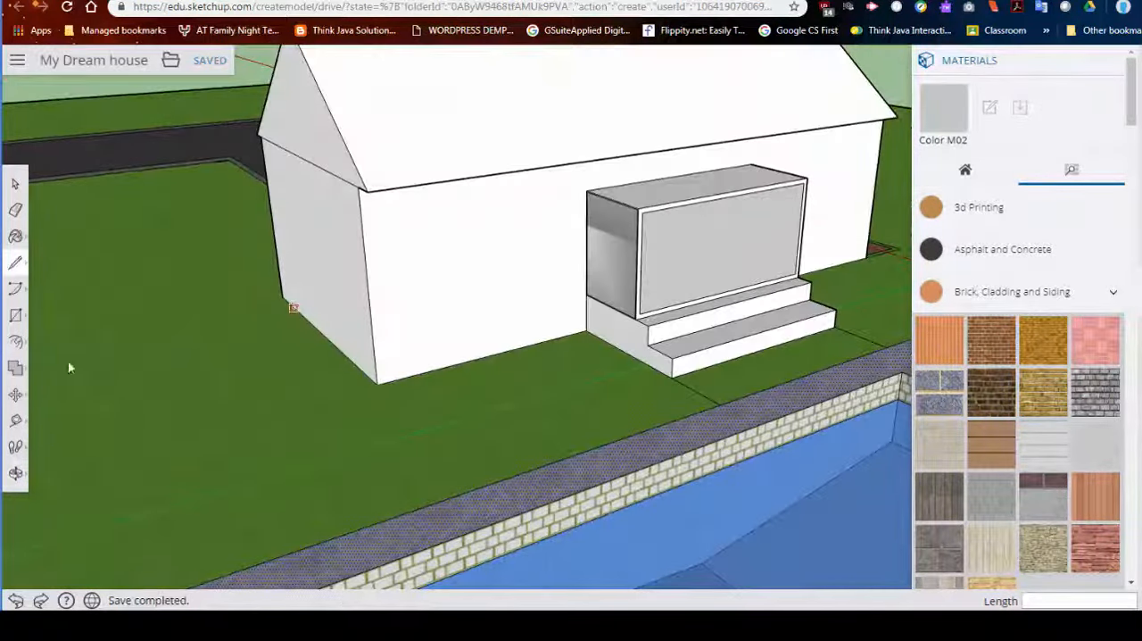
click(17, 317)
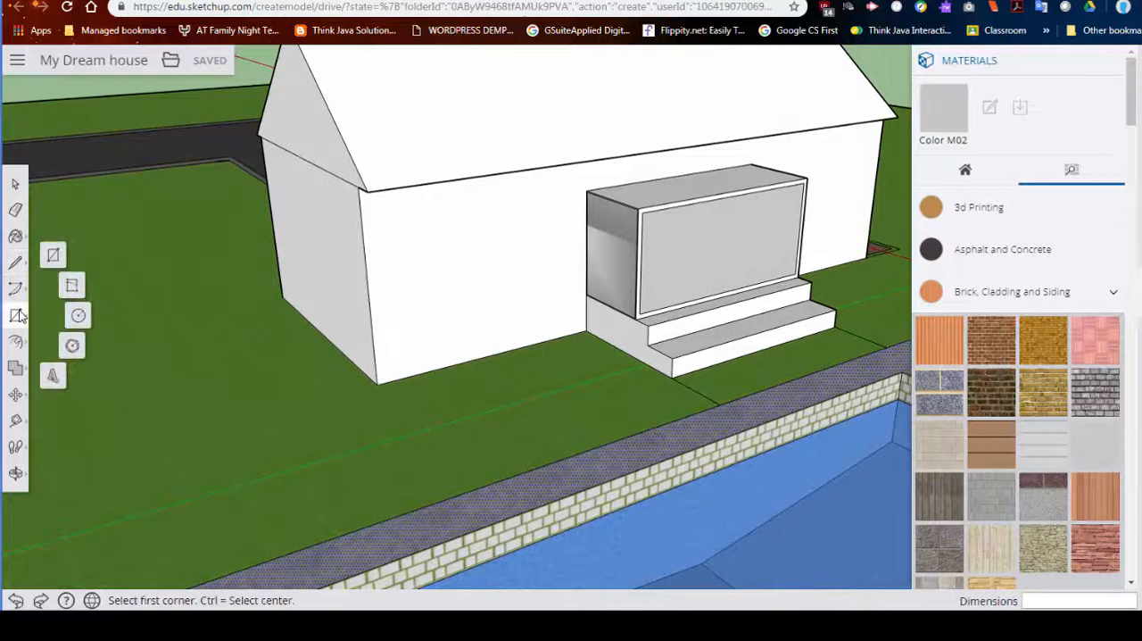
click(639, 208)
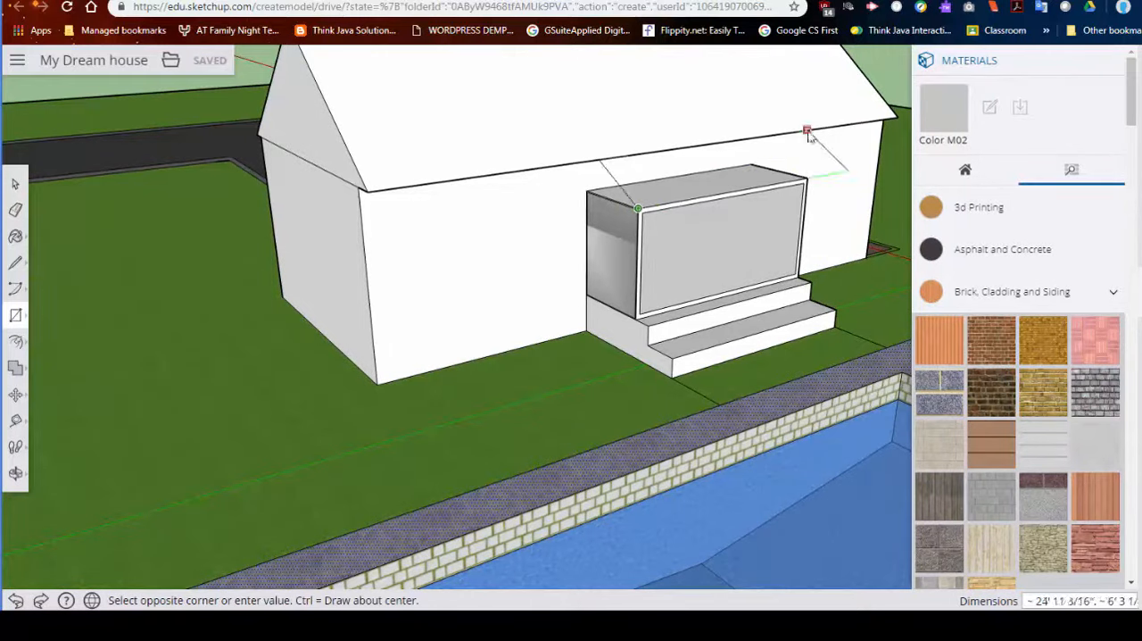
middle_drag(791, 114, 482, 233)
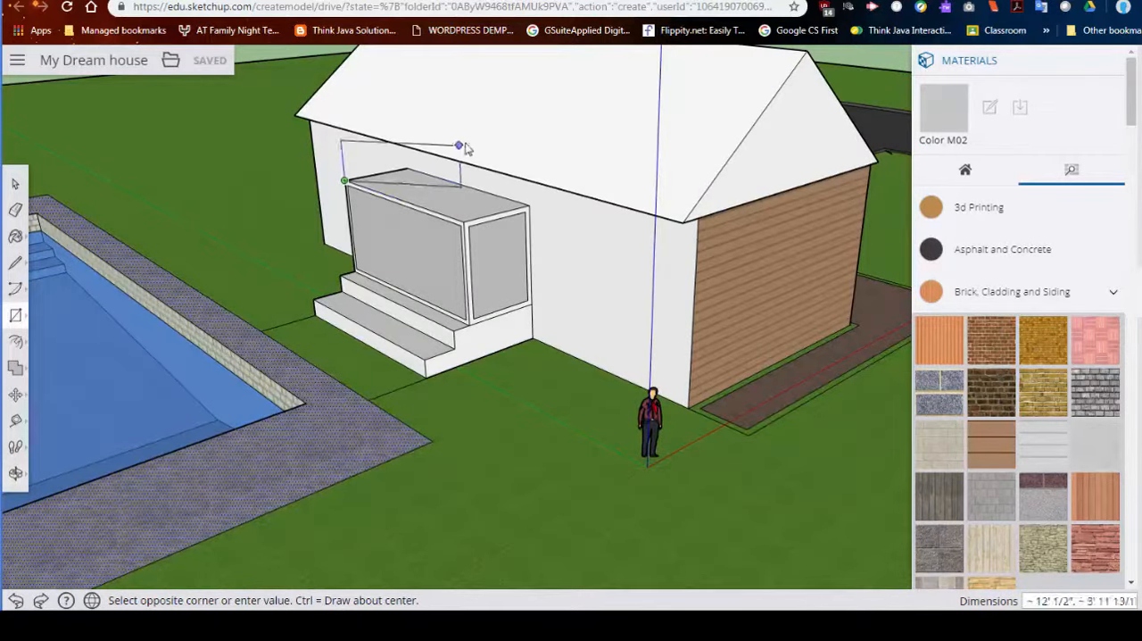
click(497, 119)
key(ctrl+z)
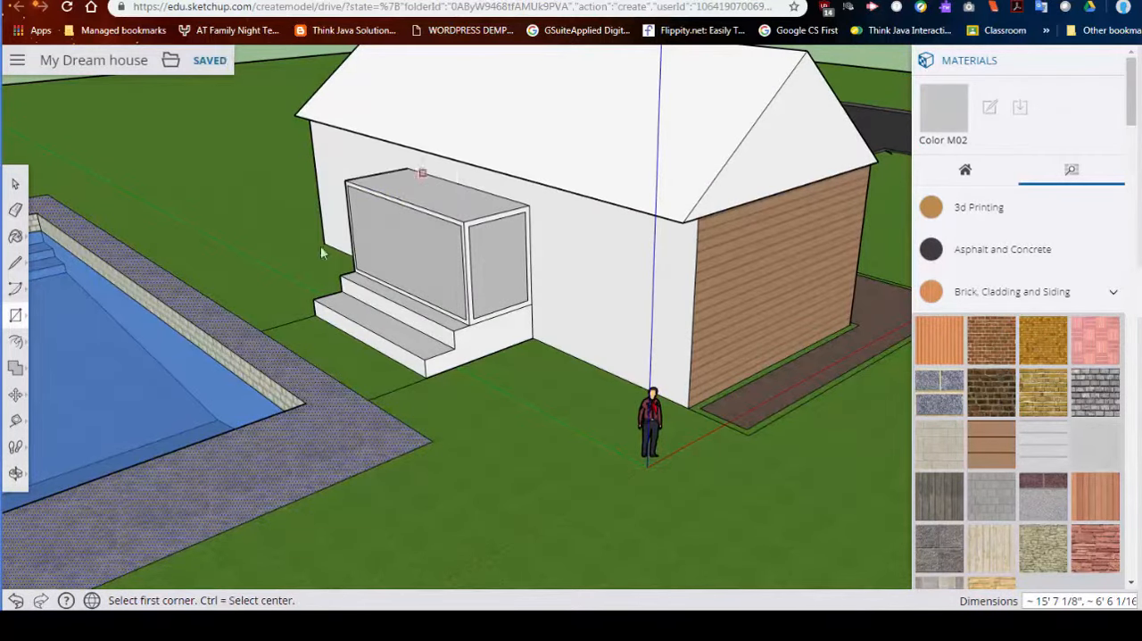
- Draw an upright rectangular face about 7' 8" high with lines above the porch enclosure's top front edge
click(15, 263)
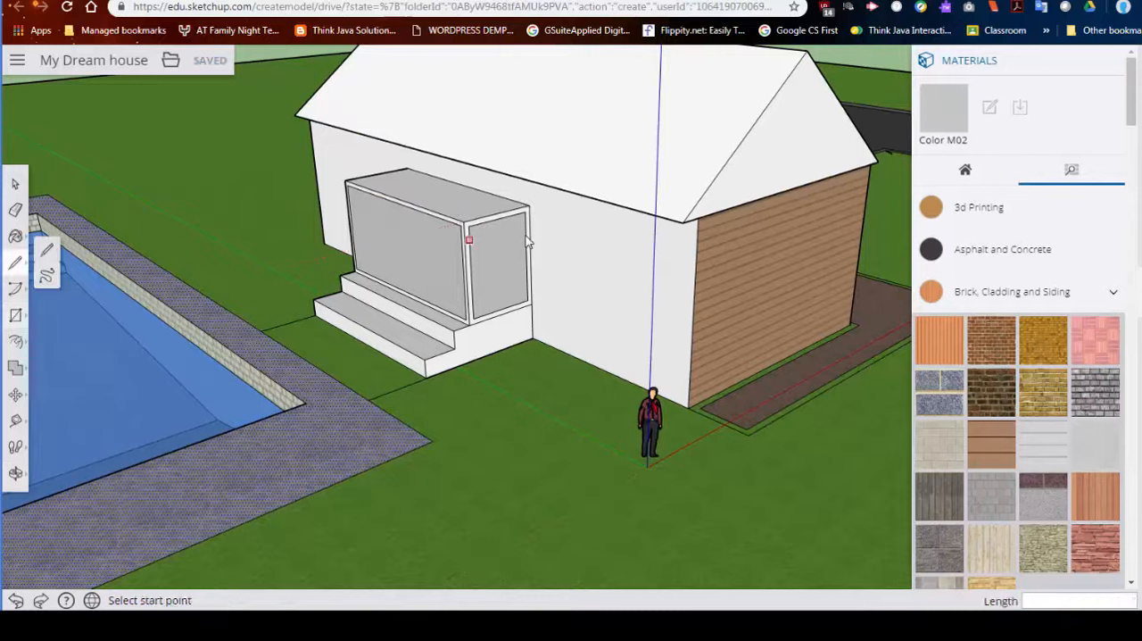
click(463, 222)
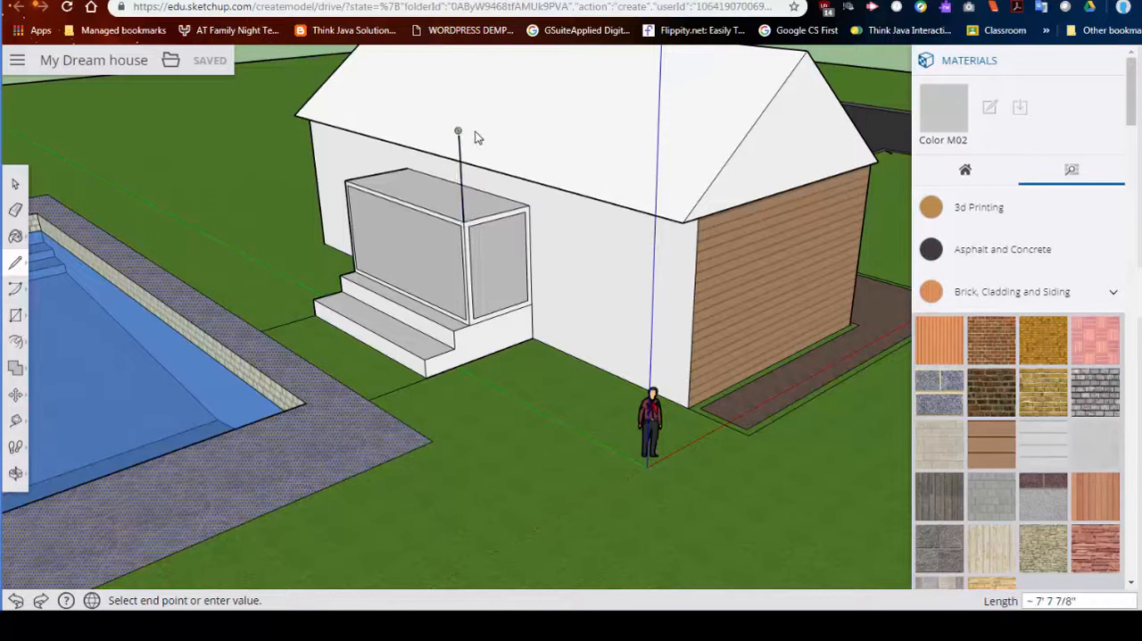
click(460, 132)
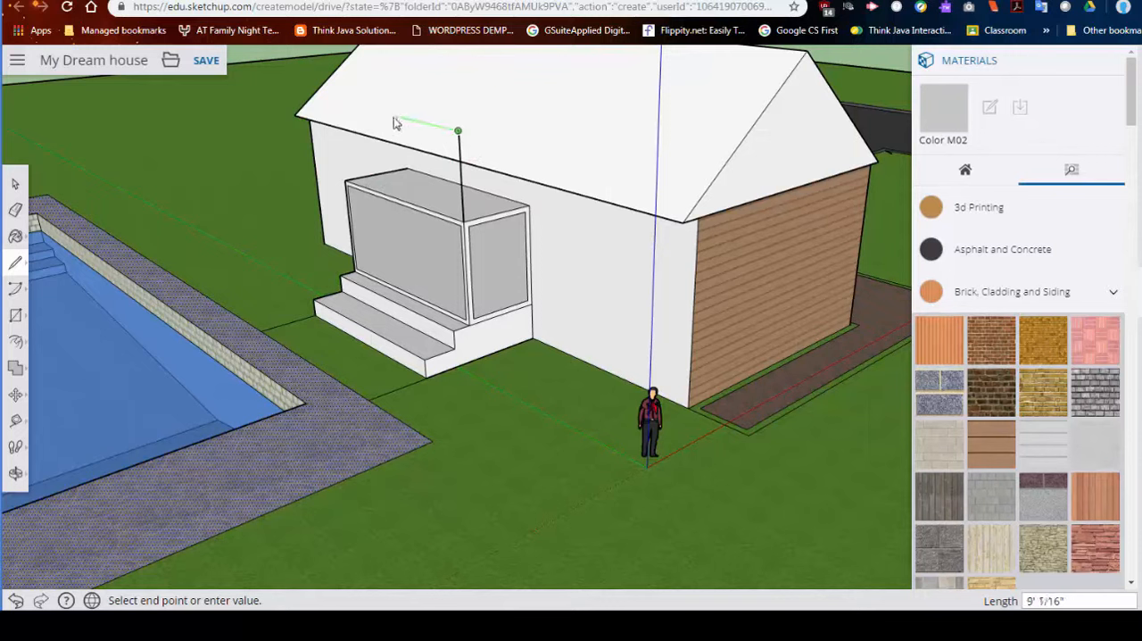
click(343, 105)
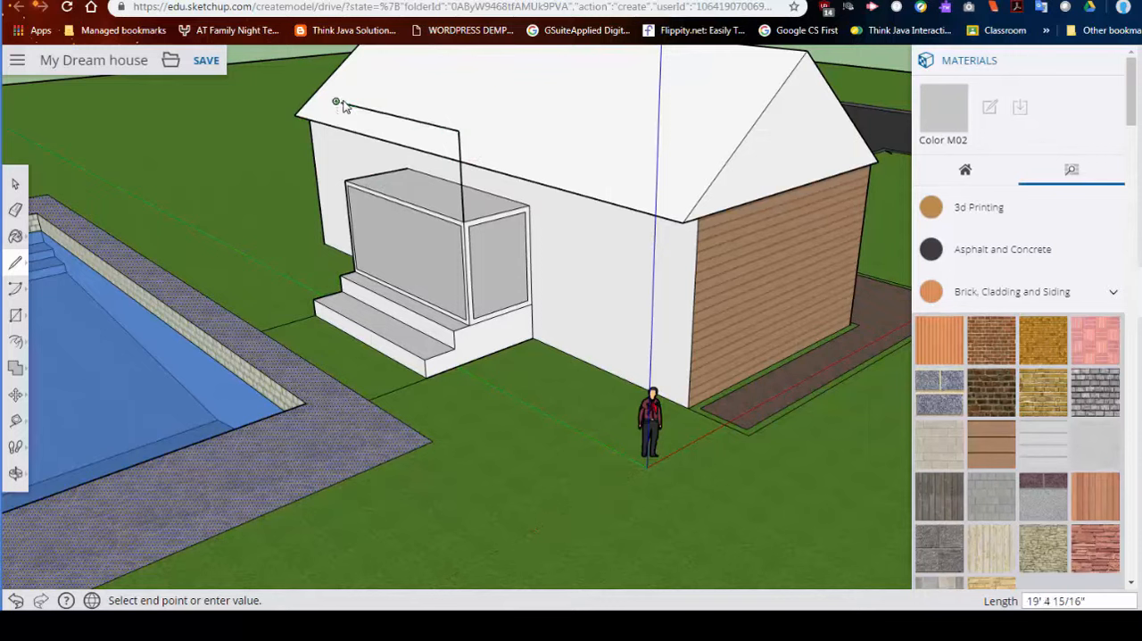
click(346, 180)
- Try to move the top edge of the upright face above the porch toward the house roof, and undo the move
middle_drag(434, 184, 488, 209)
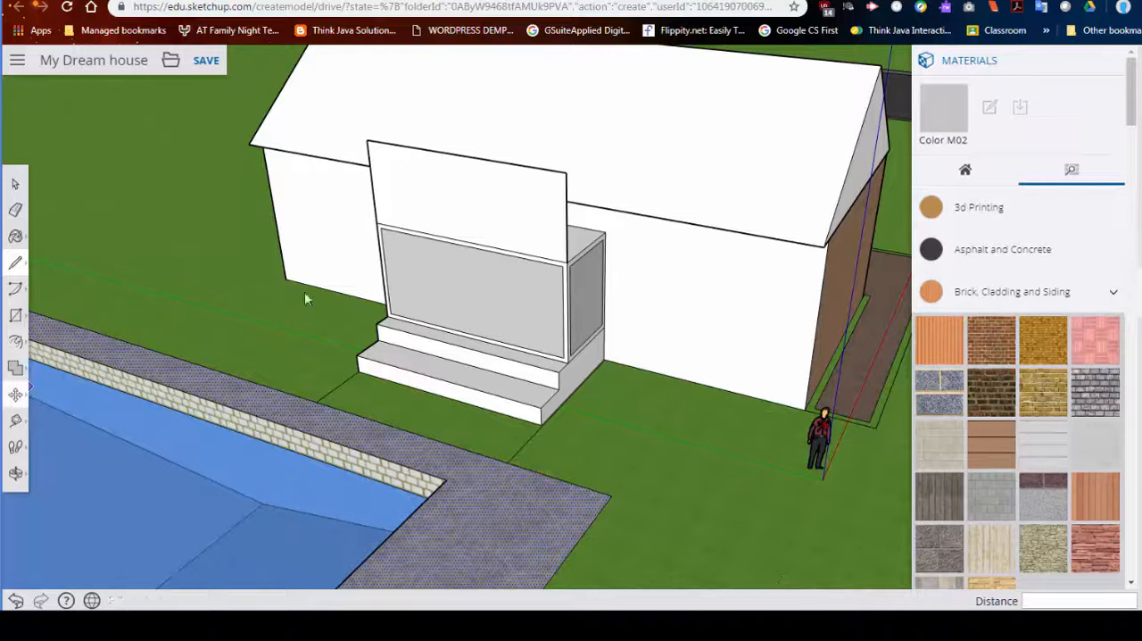
click(15, 394)
click(475, 160)
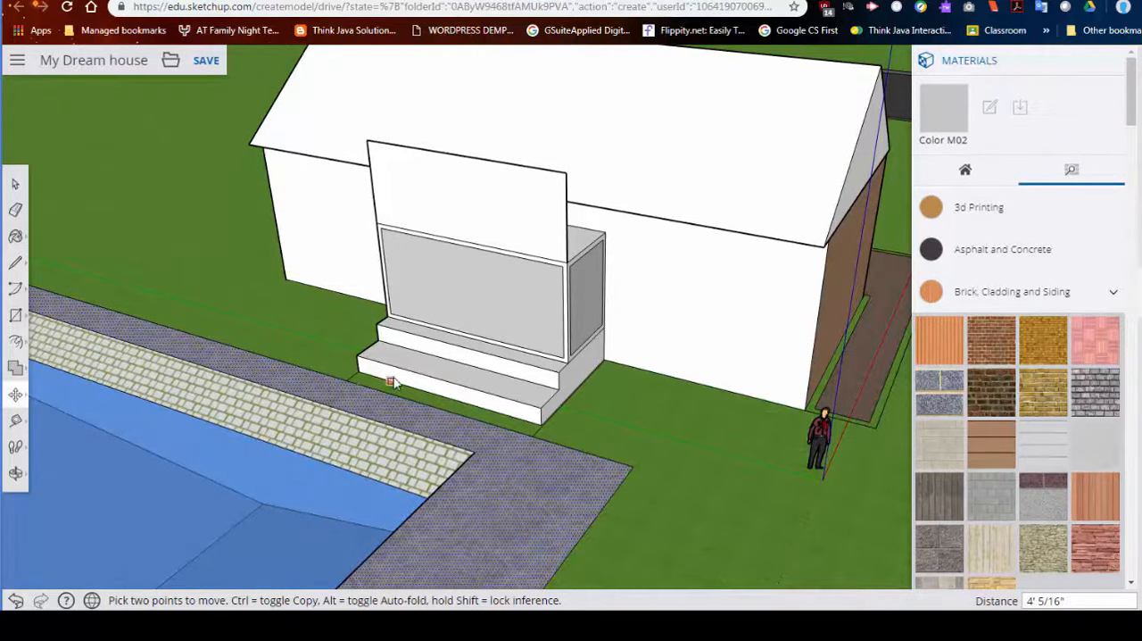
middle_drag(544, 357, 322, 188)
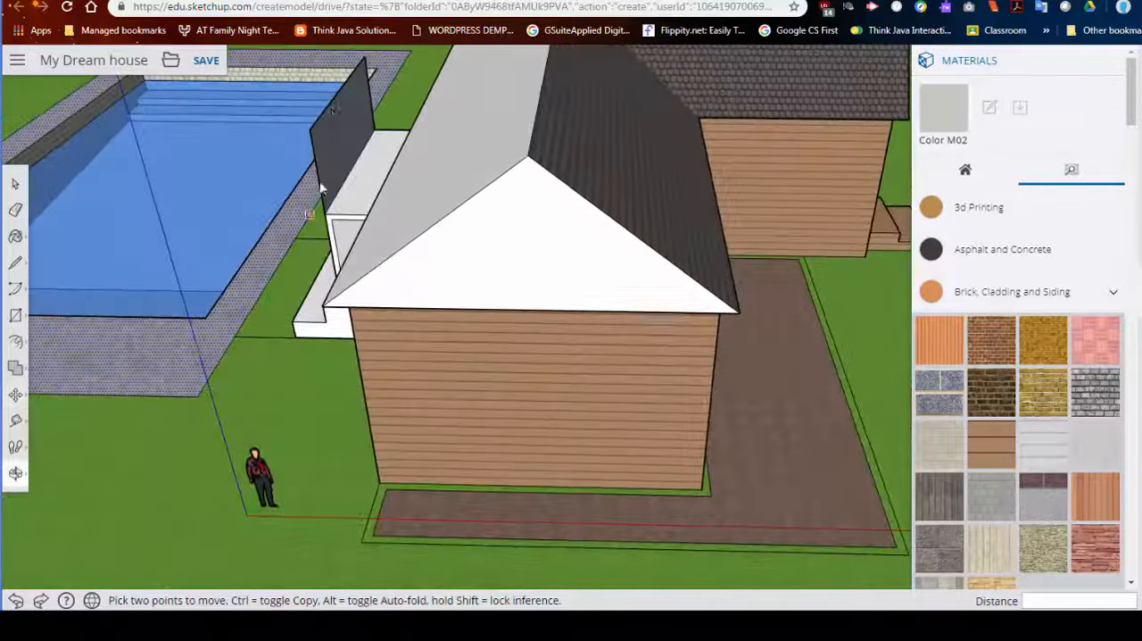
click(339, 96)
click(413, 116)
key(ctrl+z)
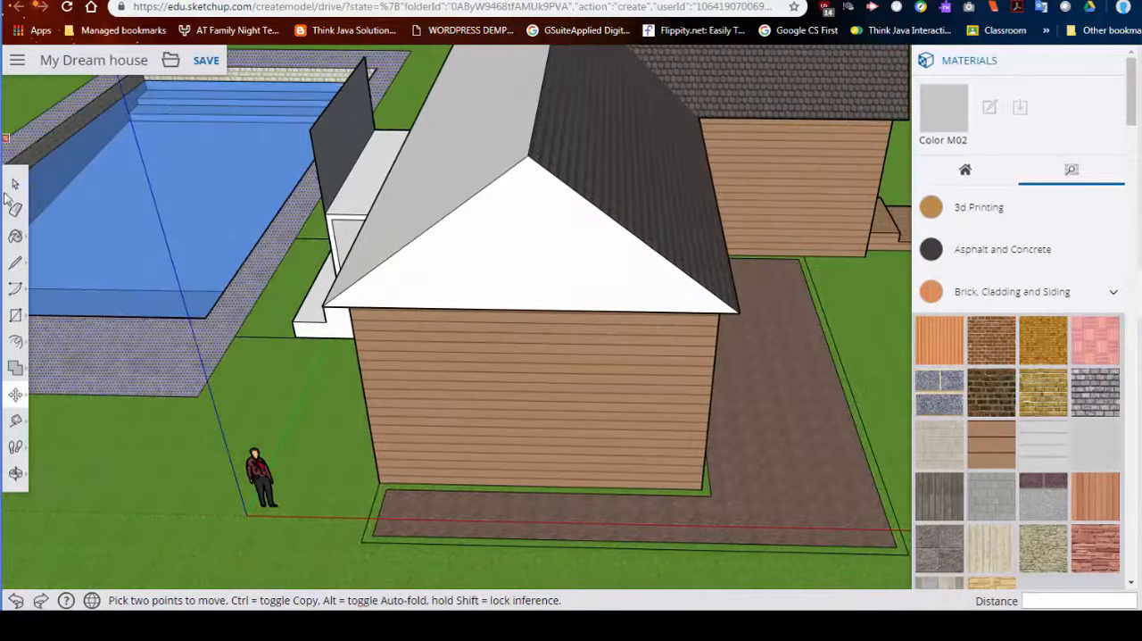
- Move the top edge of the upright face above the porch about 11' 6" onto the house roof, forming a sloped porch roof
click(16, 183)
click(346, 89)
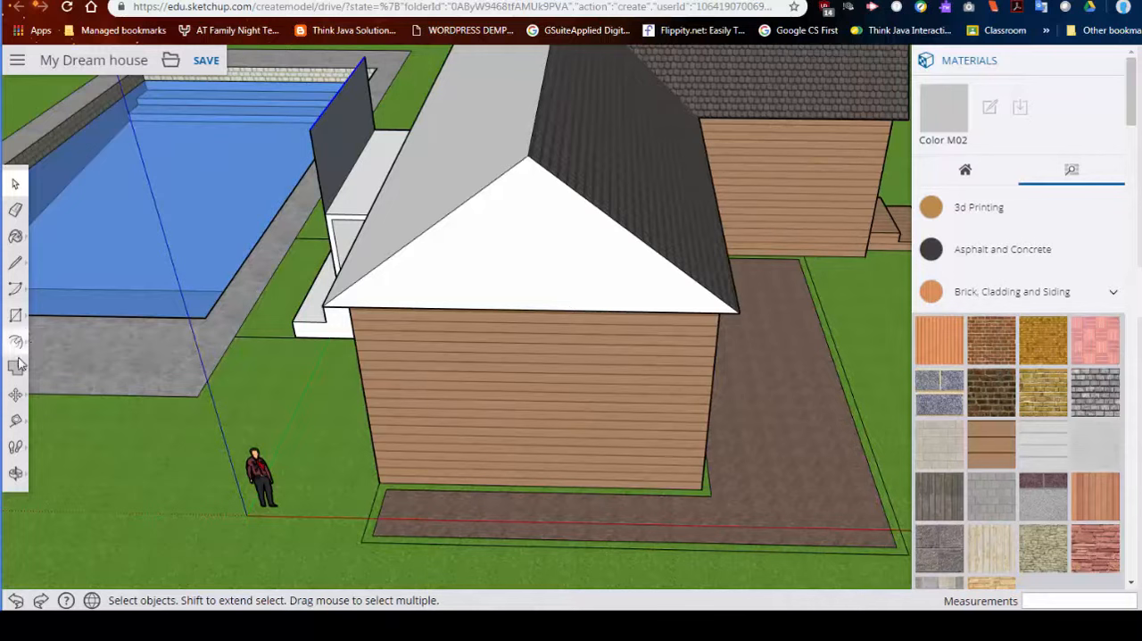
click(15, 394)
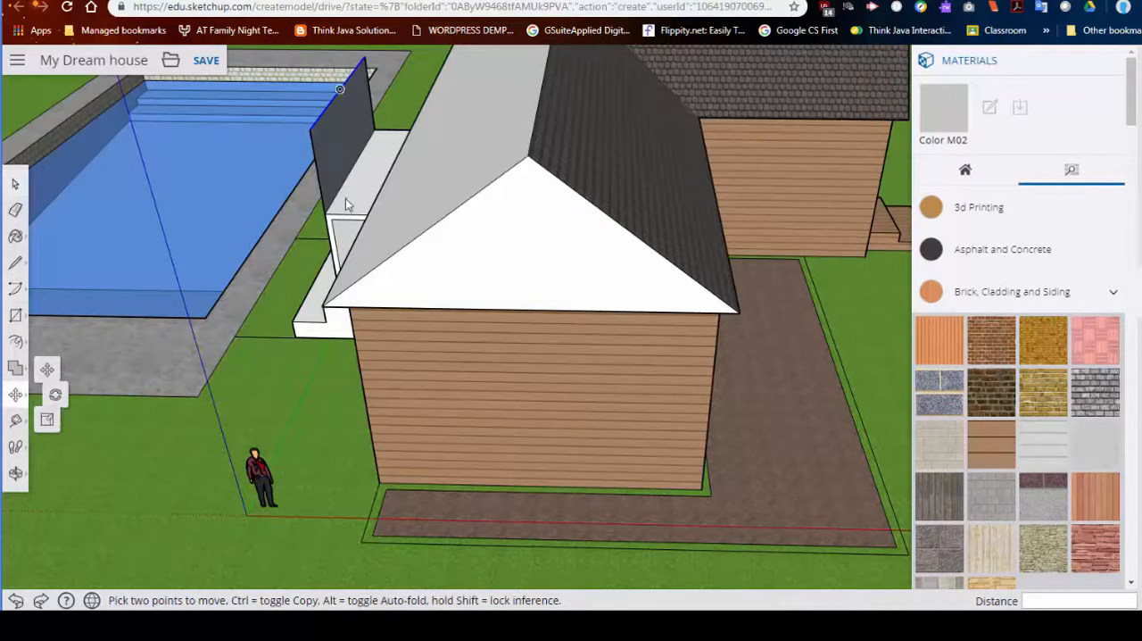
click(338, 126)
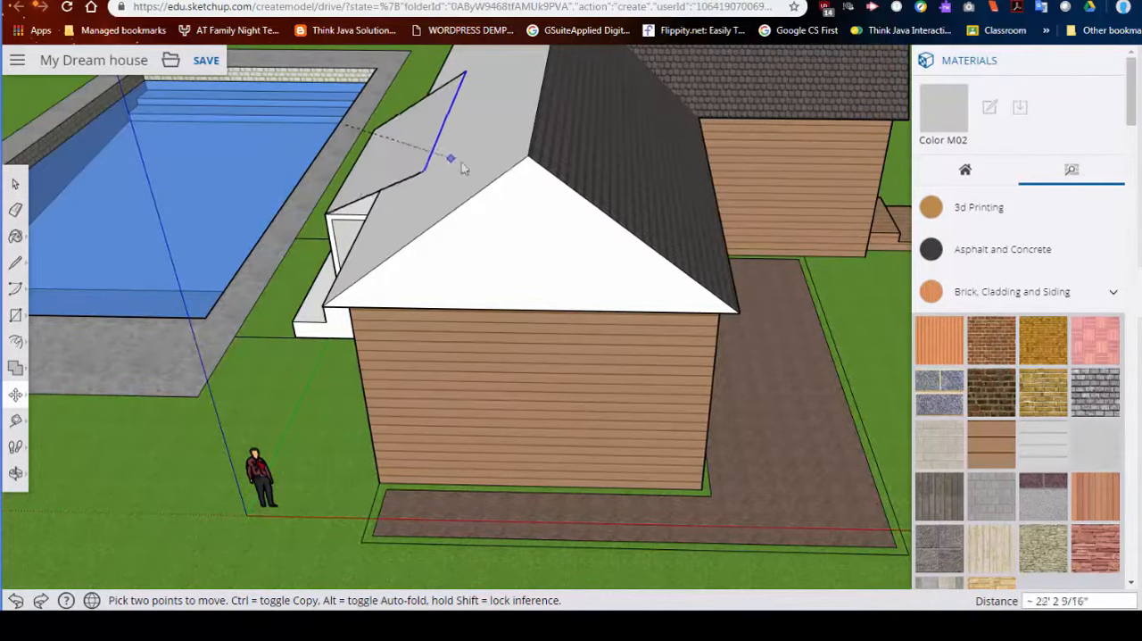
middle_drag(503, 192, 637, 230)
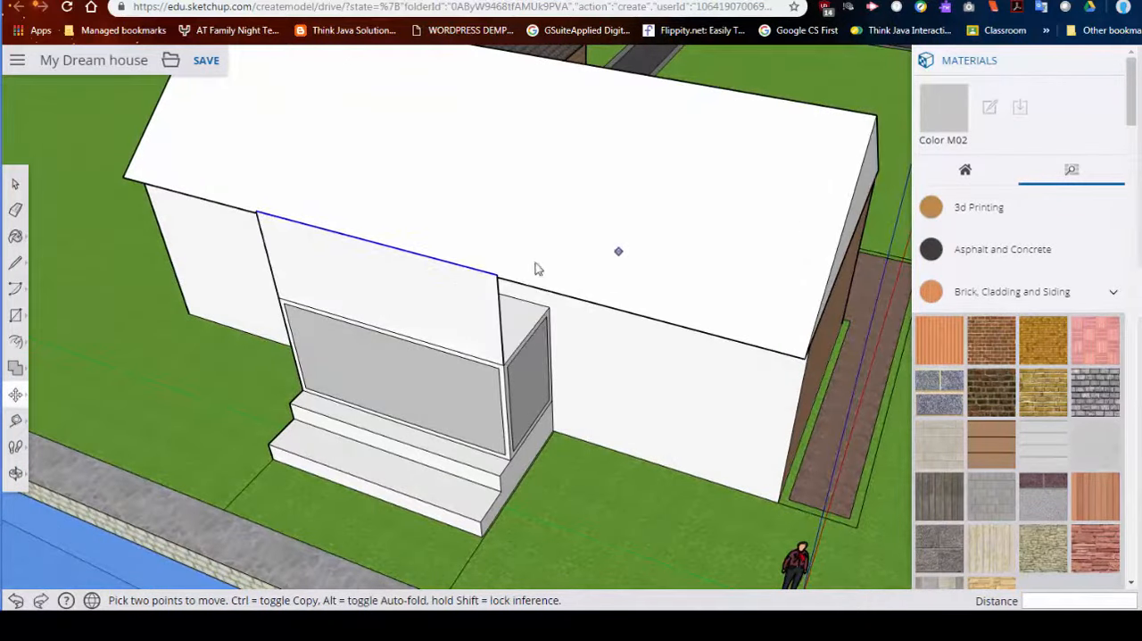
click(416, 257)
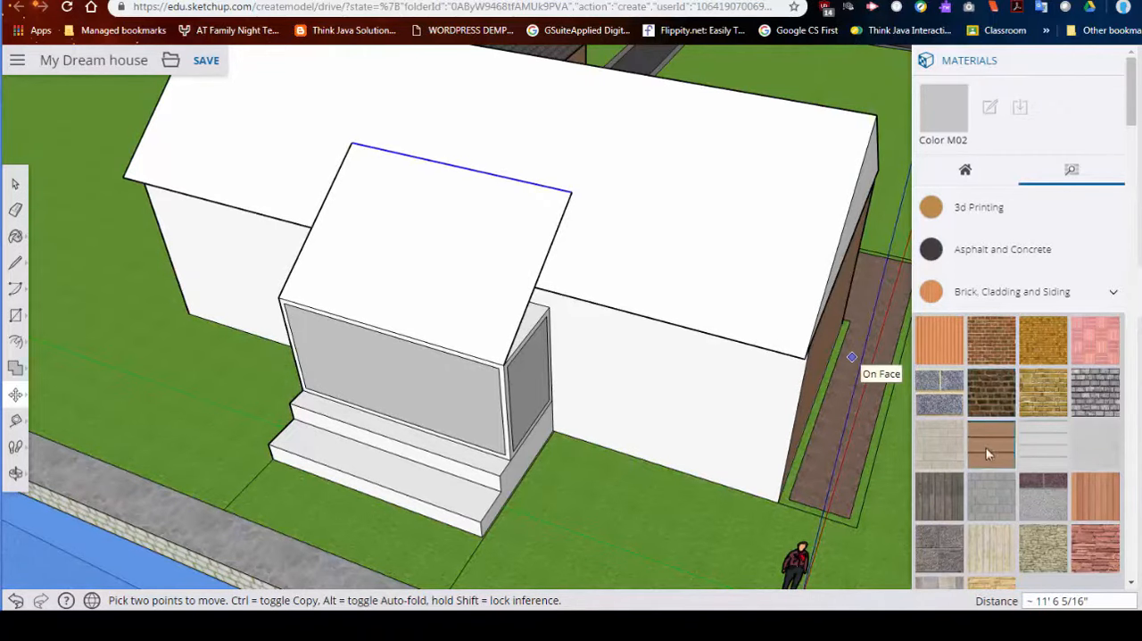
- Paint the white rear slope of the house roof and the new porch roof with the dark scalloped roofing shingles
scroll(986, 451, down, 3)
scroll(986, 451, down, 2)
scroll(989, 439, up, 10)
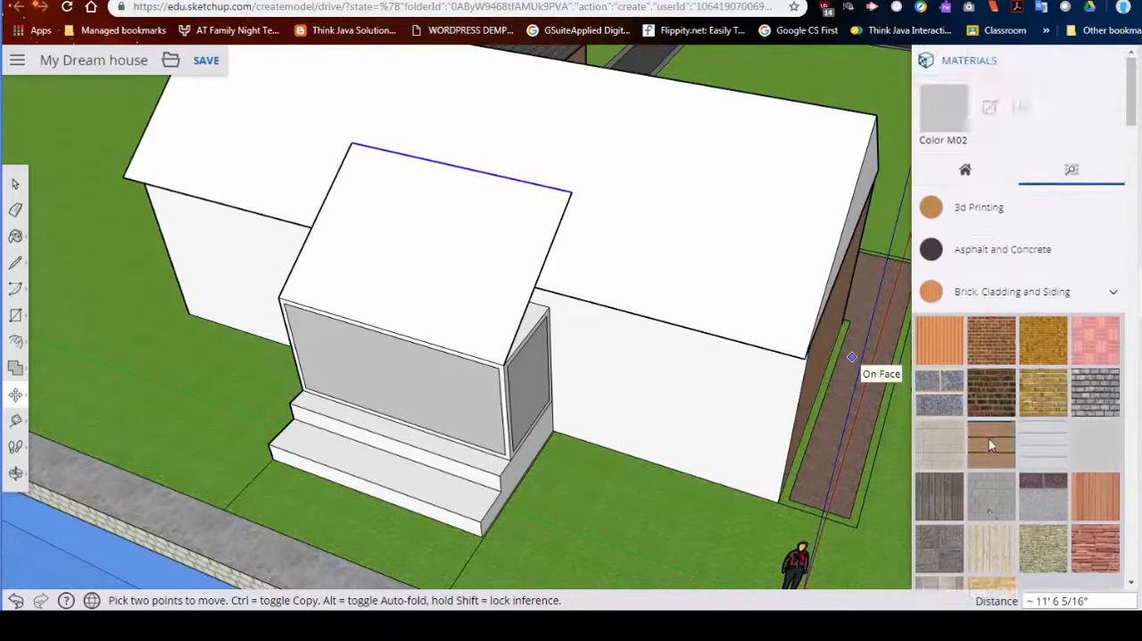
scroll(990, 446, down, 8)
scroll(990, 446, down, 15)
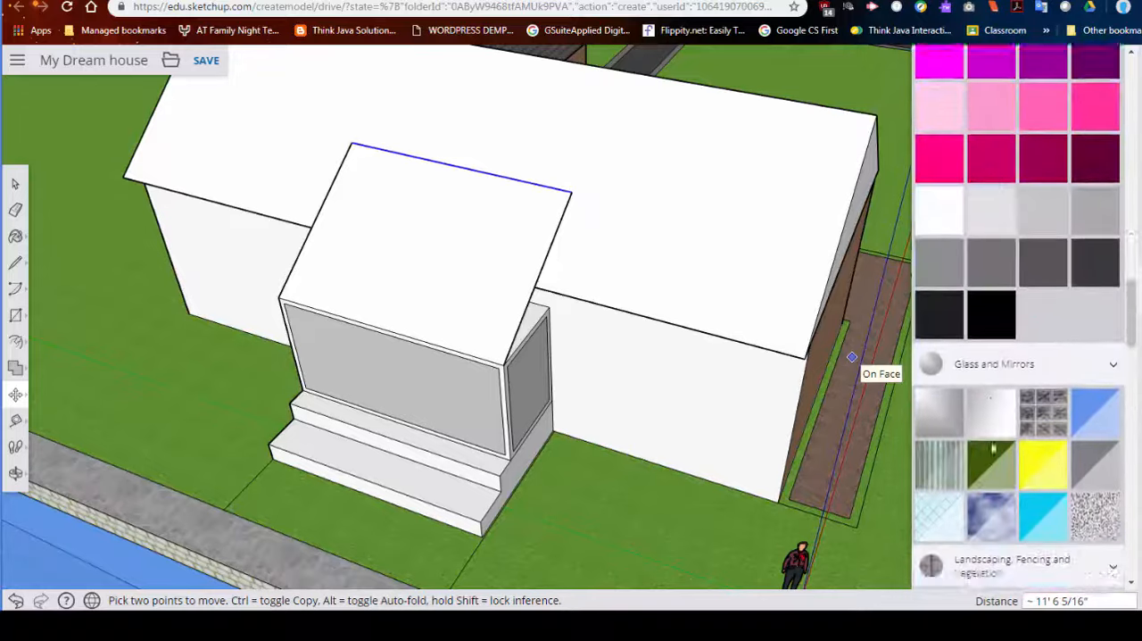
scroll(991, 446, down, 10)
scroll(987, 393, up, 5)
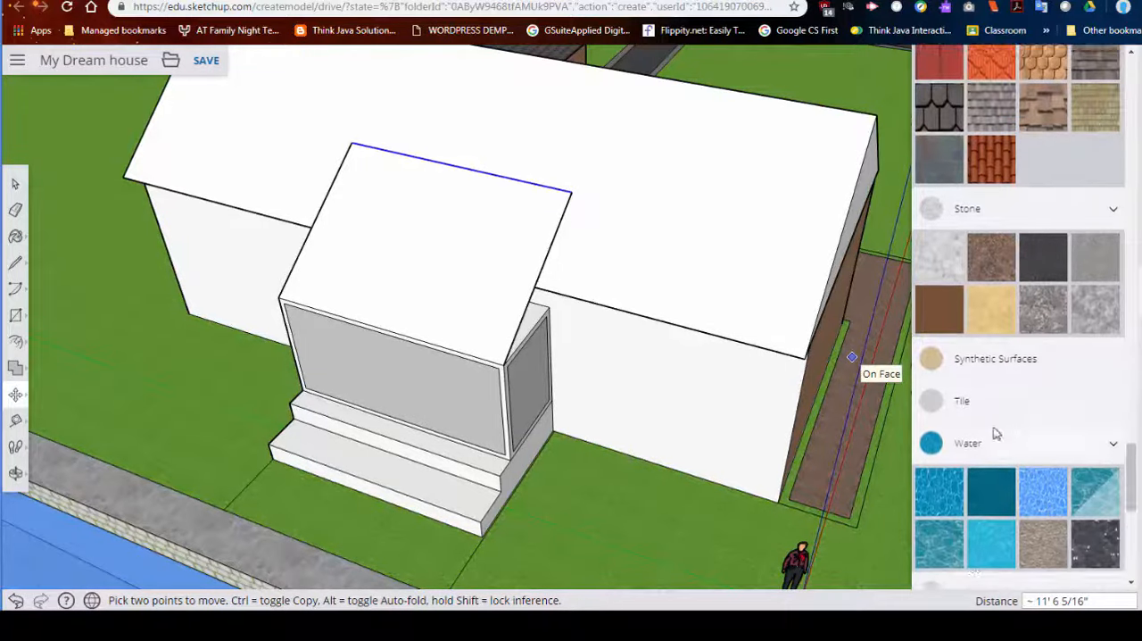
click(938, 259)
click(679, 223)
click(541, 229)
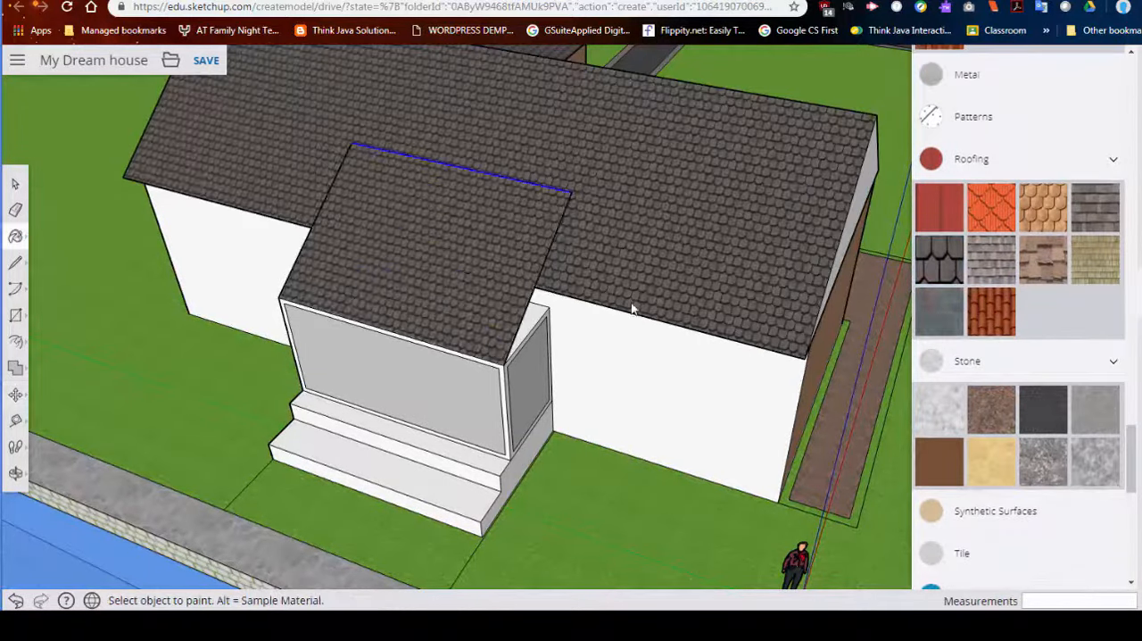
- Paint the ground strip between the pool deck and the porch steps grey like the deck, and erase the edge dividing them
mouse_move(513, 329)
middle_down()
mouse_move(326, 215)
mouse_move(559, 85)
mouse_move(774, 150)
mouse_move(548, 217)
middle_up()
middle_drag(717, 226, 816, 223)
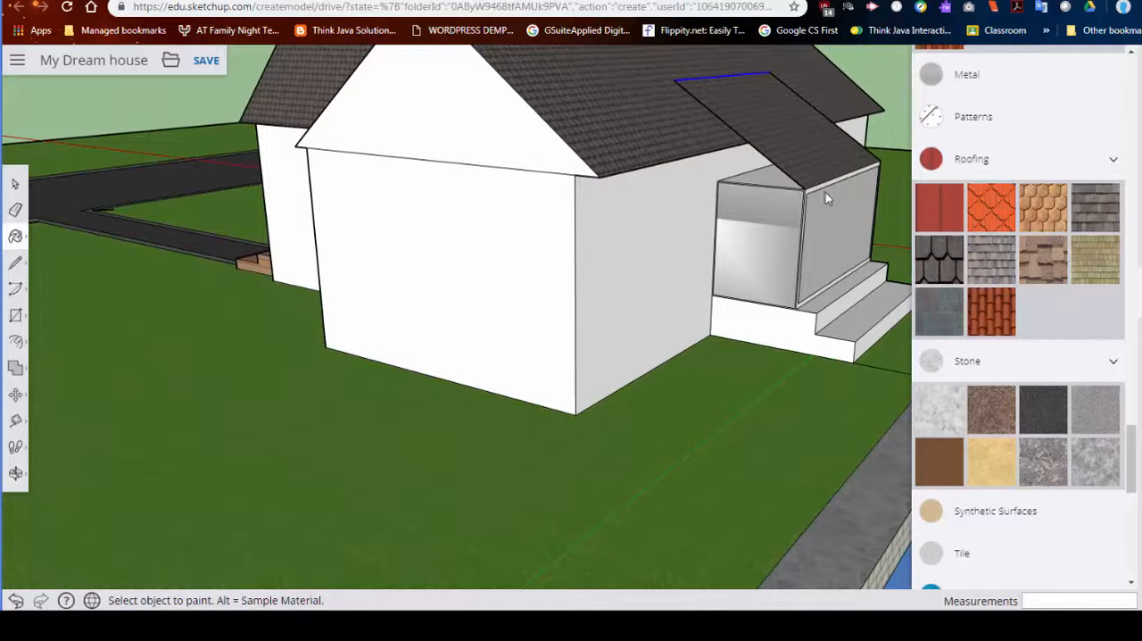
scroll(757, 214, down, 3)
middle_drag(757, 211, 951, 442)
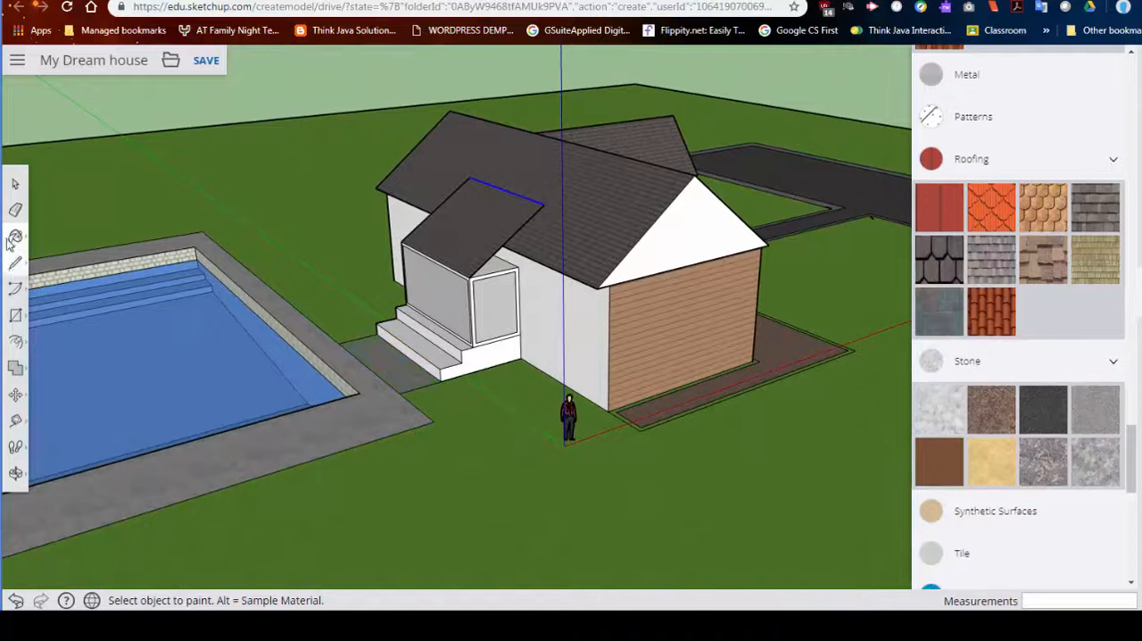
click(17, 211)
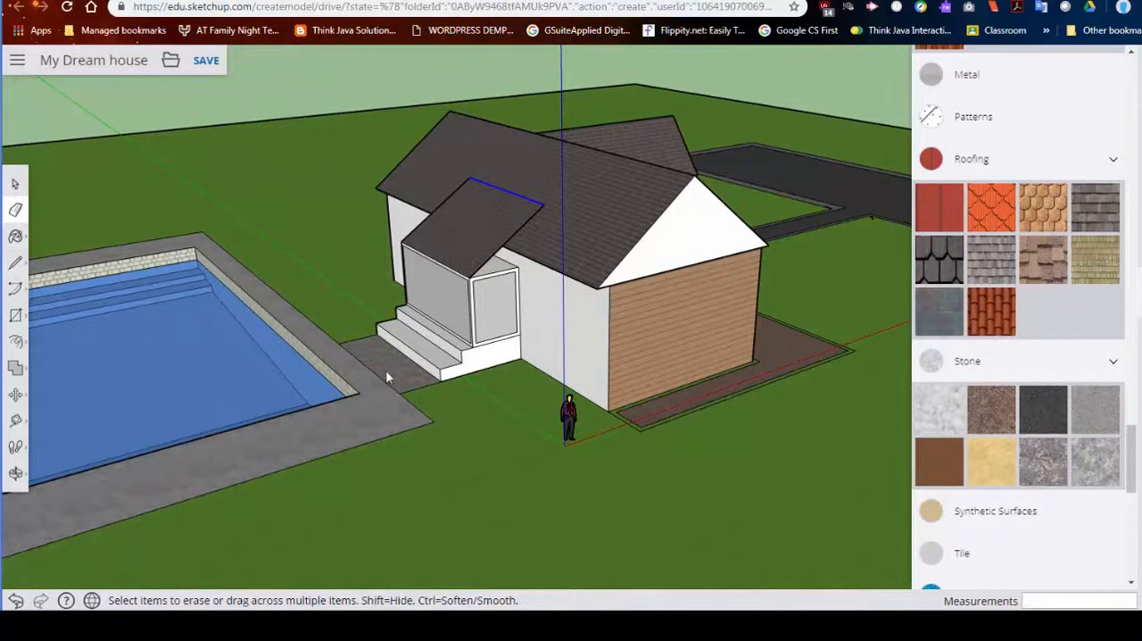
middle_drag(346, 398, 670, 438)
- Review the finished house, road and pool from the front and back, and save the model
middle_drag(755, 416, 565, 408)
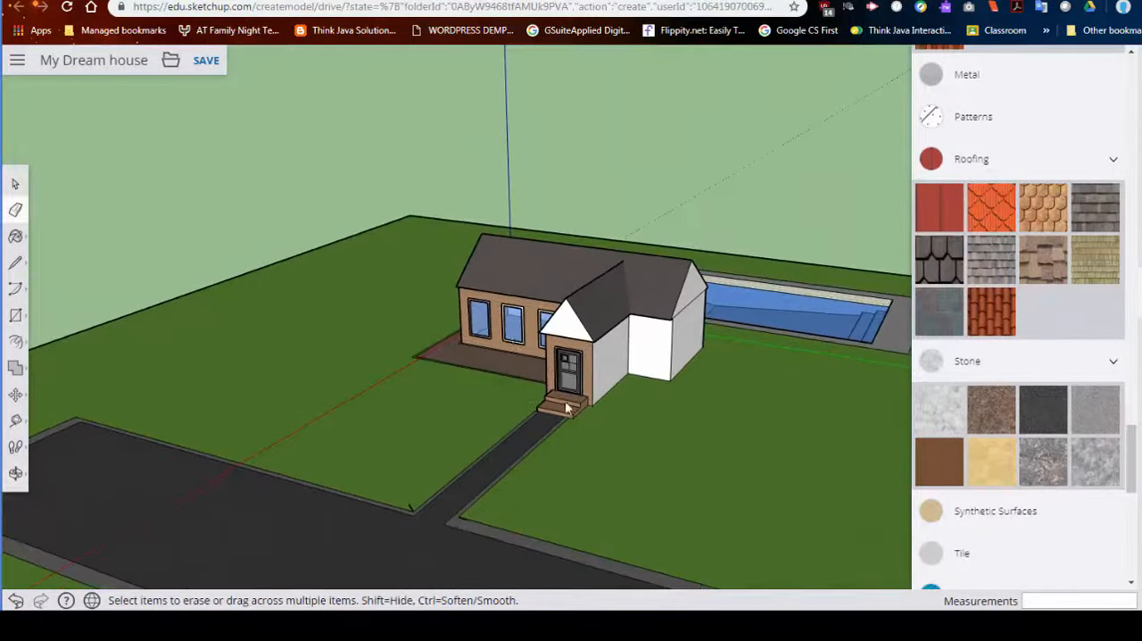
middle_drag(886, 363, 325, 498)
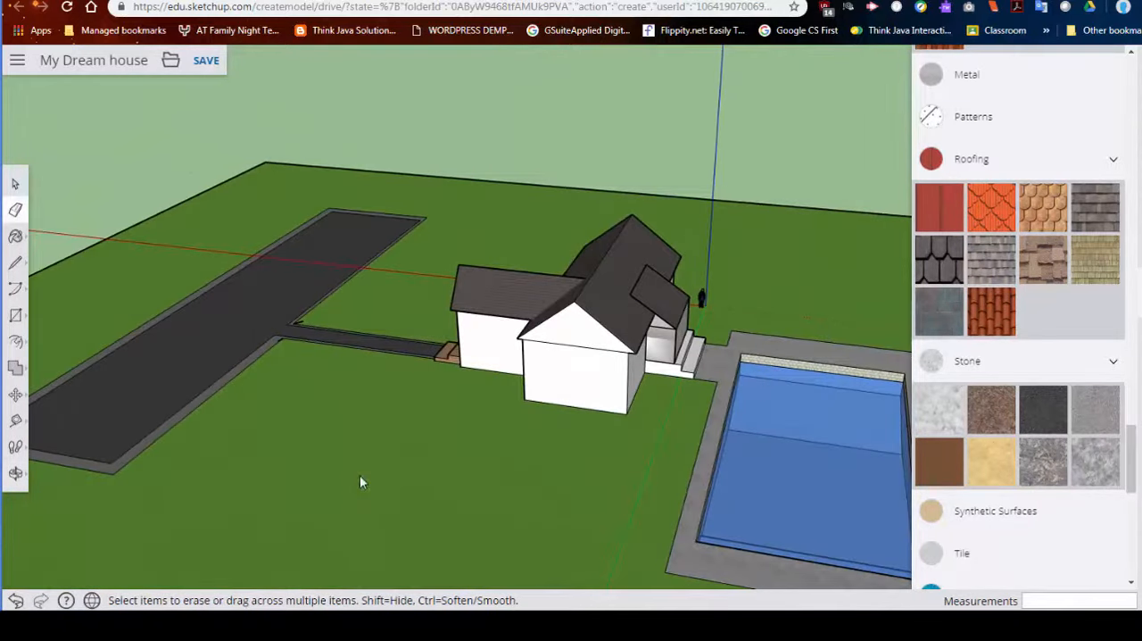
click(204, 66)
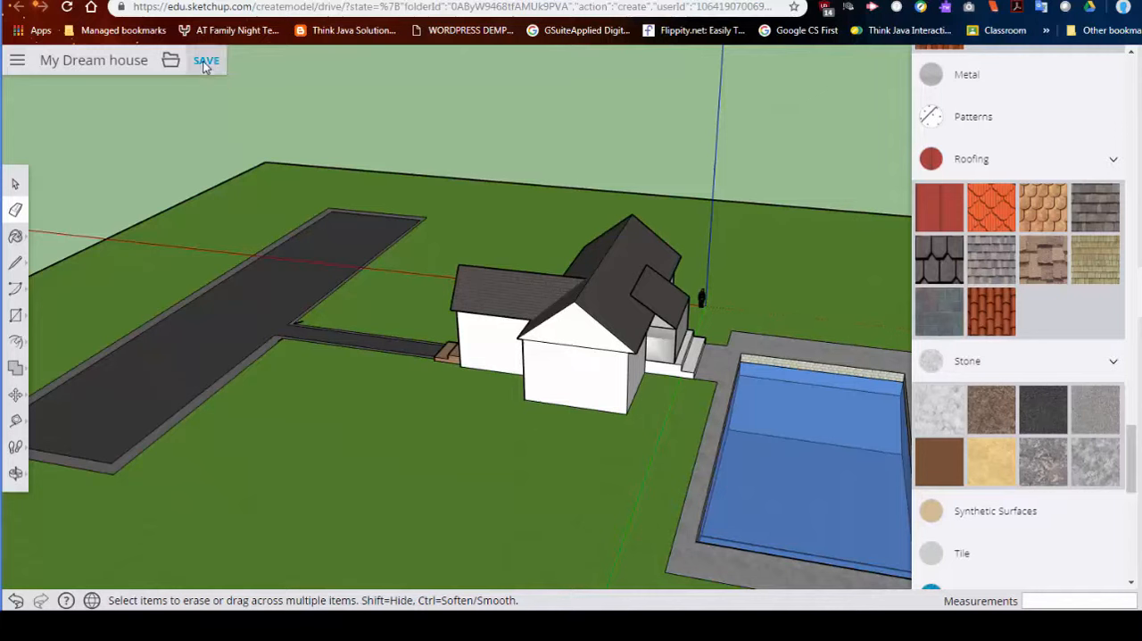